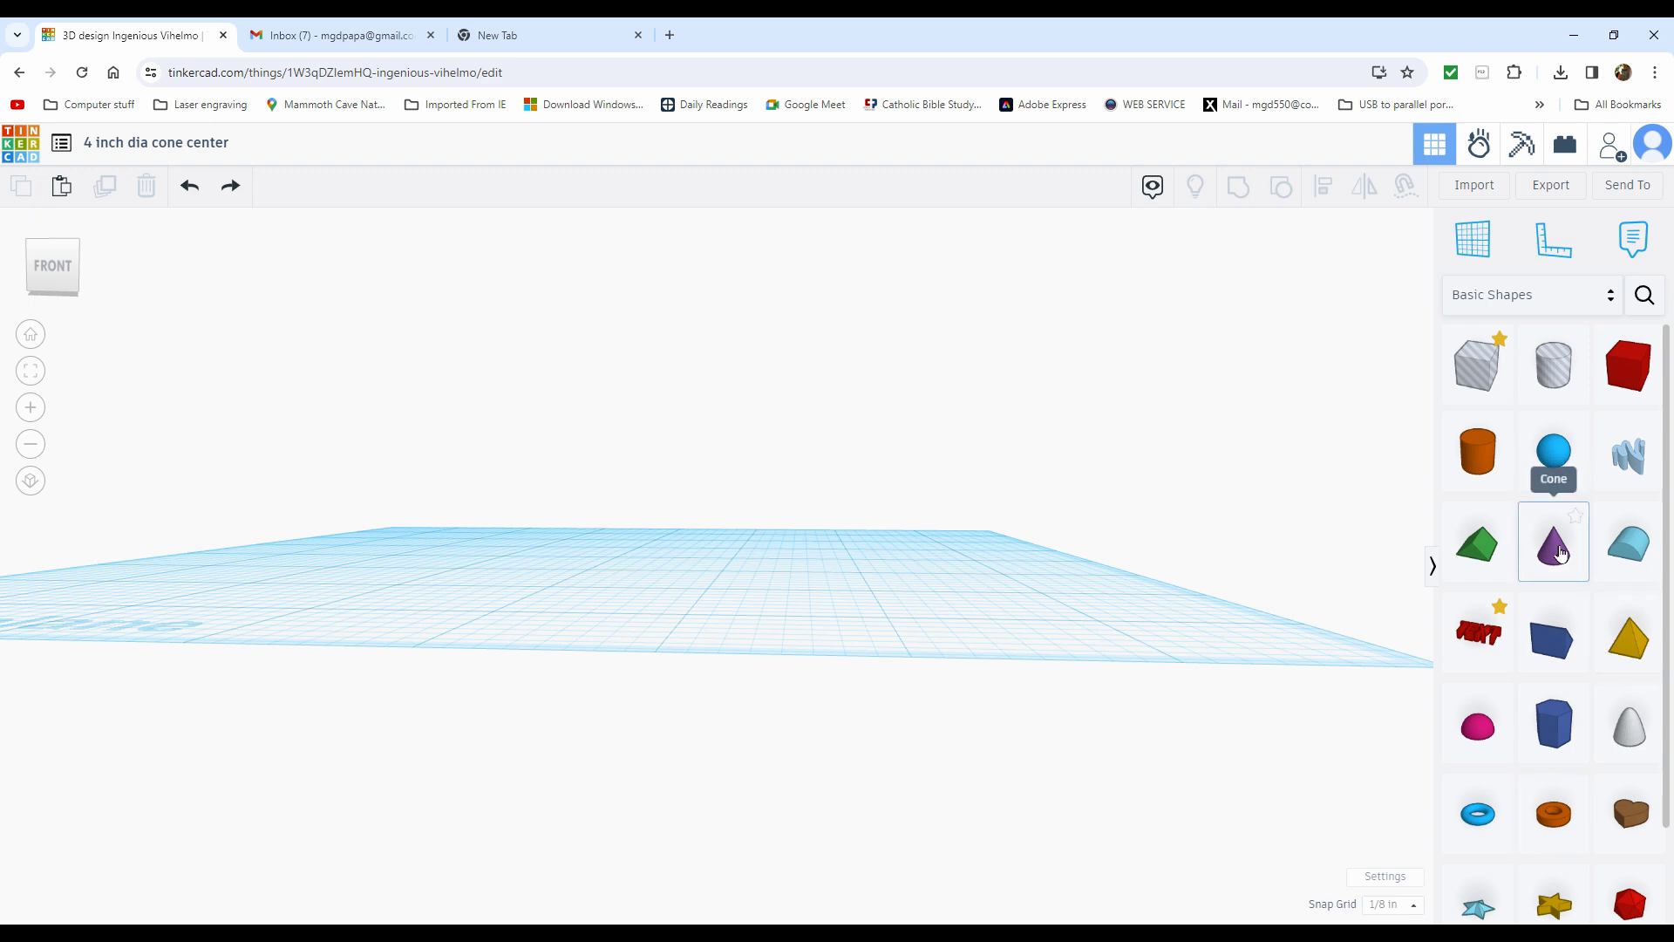
Place a cone and a cylinder from Basic Shapes on the workplane
{"action": "left_click_drag", "start_coordinate": [1554, 541], "coordinate": [426, 561]}
{"action": "left_click_drag", "start_coordinate": [1478, 449], "coordinate": [927, 555]}
{"action": "right_click_drag", "start_coordinate": [747, 501], "coordinate": [759, 581]}
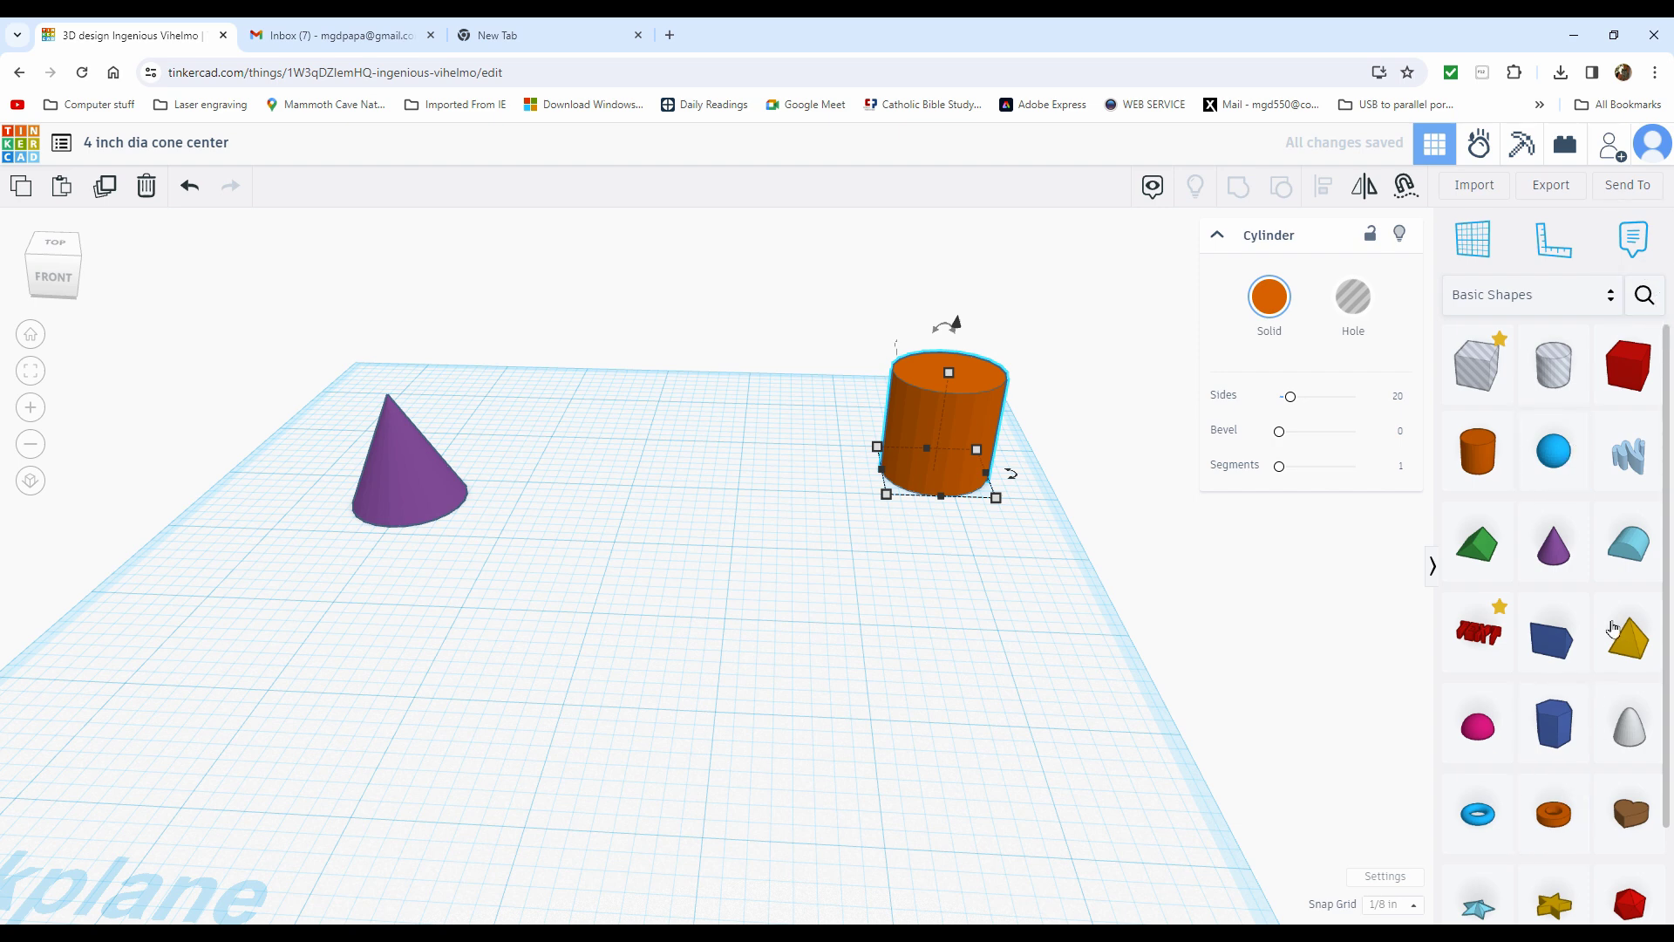
Search Community shapes for 'thread' and place the ISO metric thread on the workplane
{"action": "left_click", "coordinate": [1644, 294]}
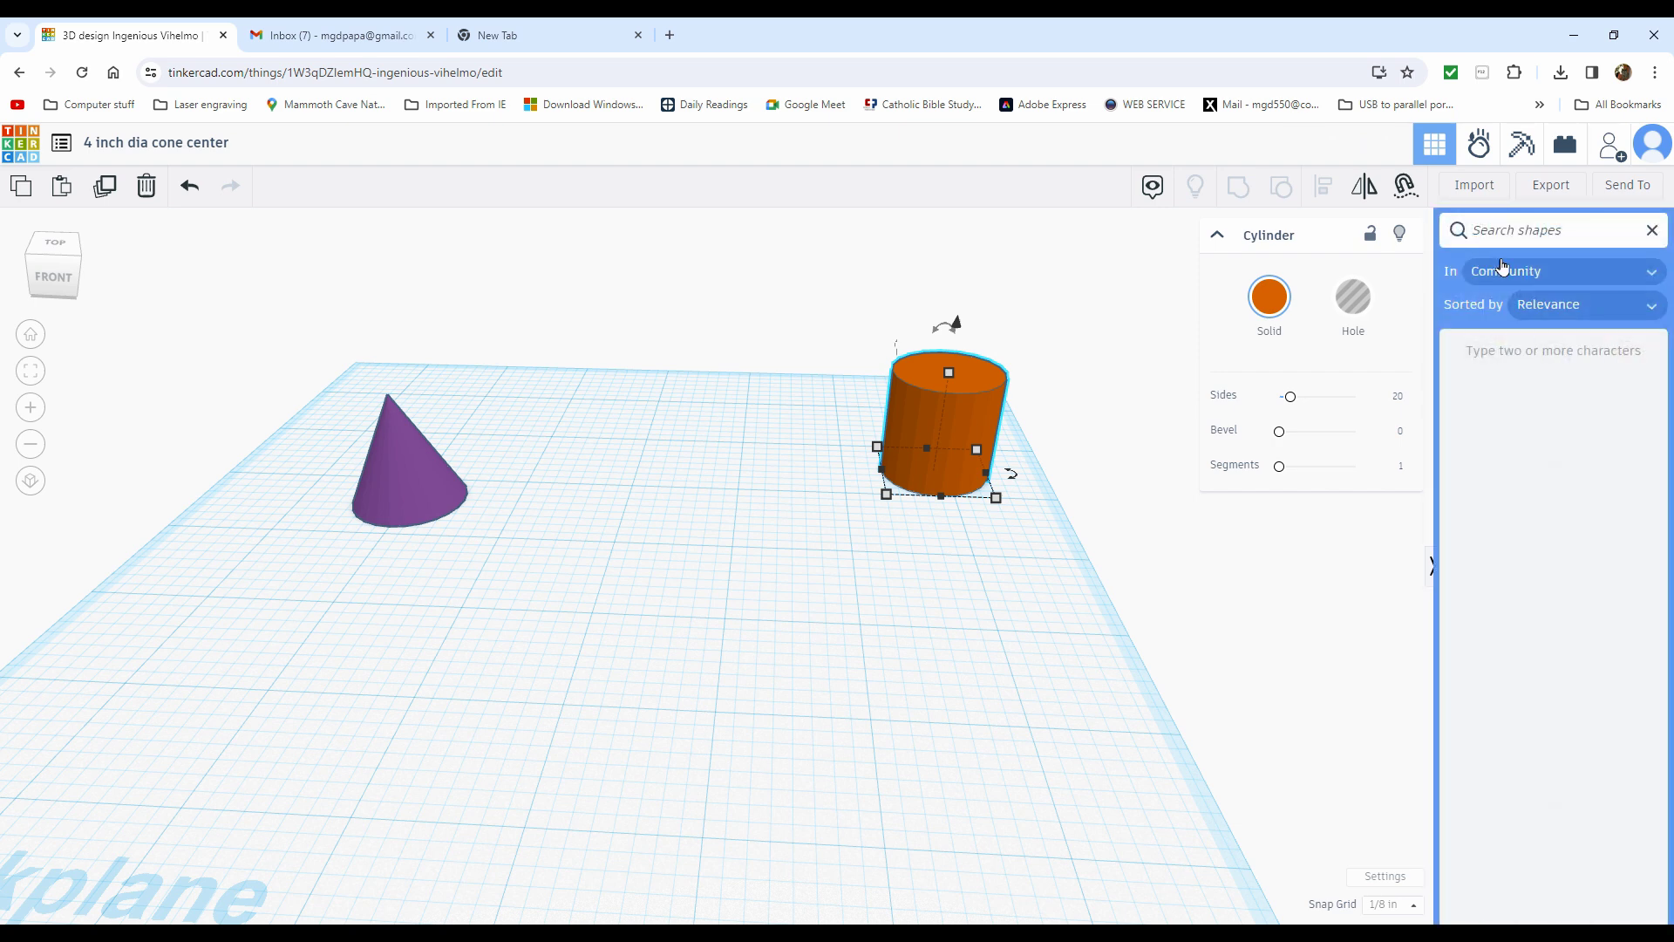
{"action": "left_click", "coordinate": [1517, 234]}
{"action": "left_click_drag", "start_coordinate": [1553, 406], "coordinate": [734, 720]}
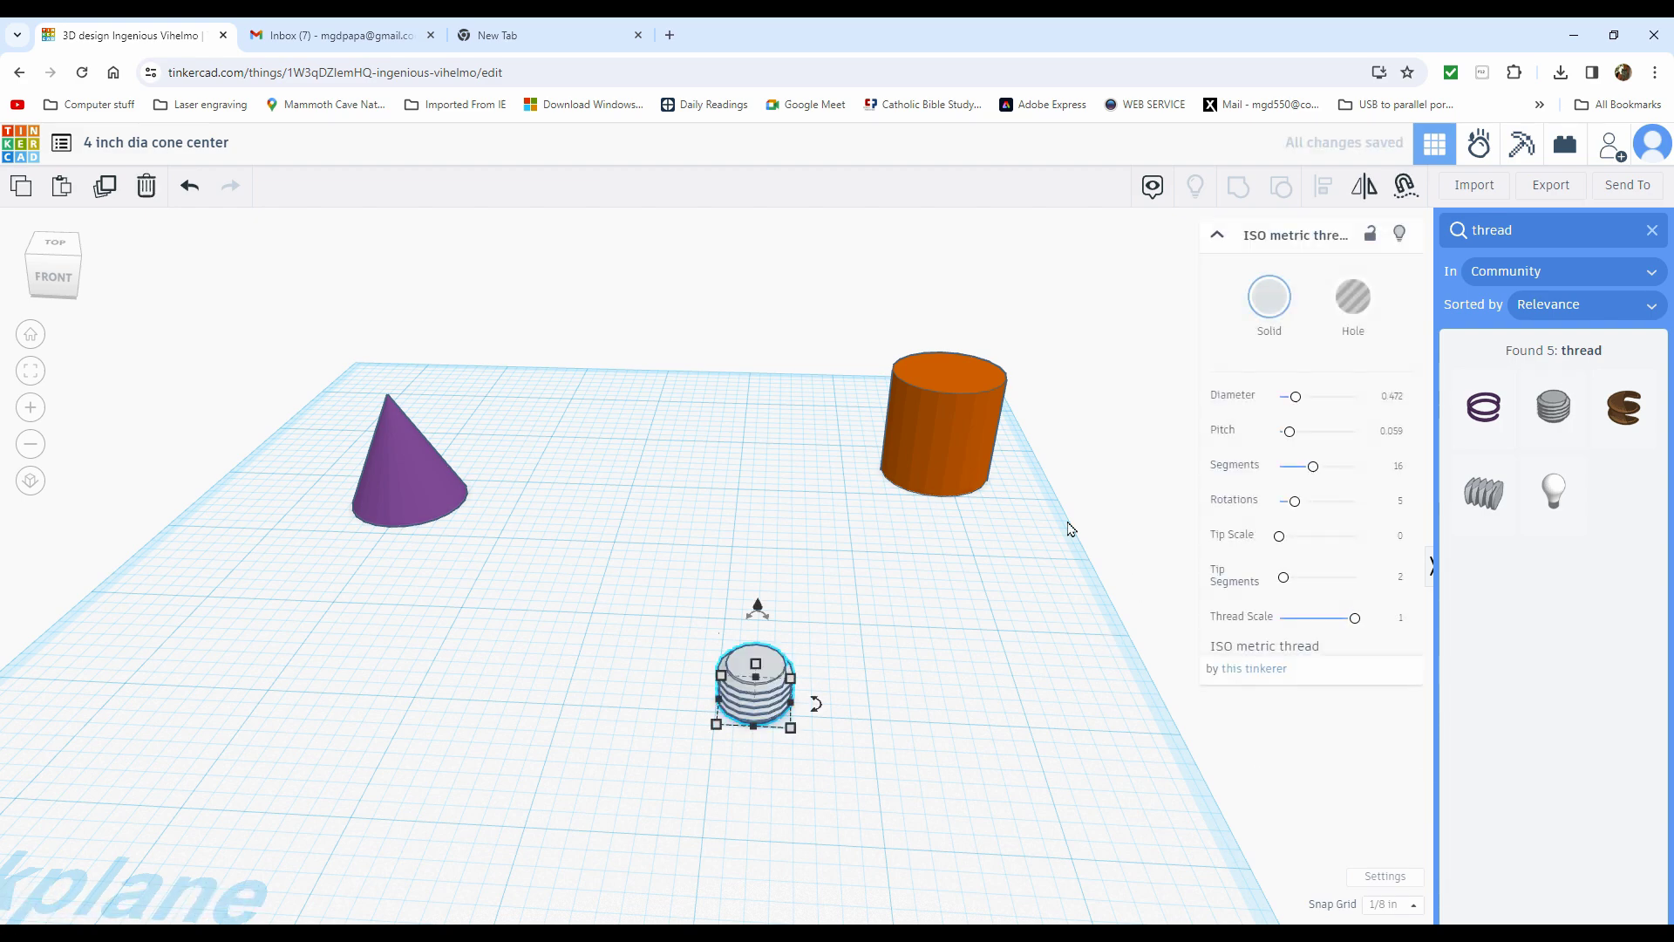
{"action": "scroll", "coordinate": [808, 699], "scroll_direction": "up", "scroll_amount": 2}
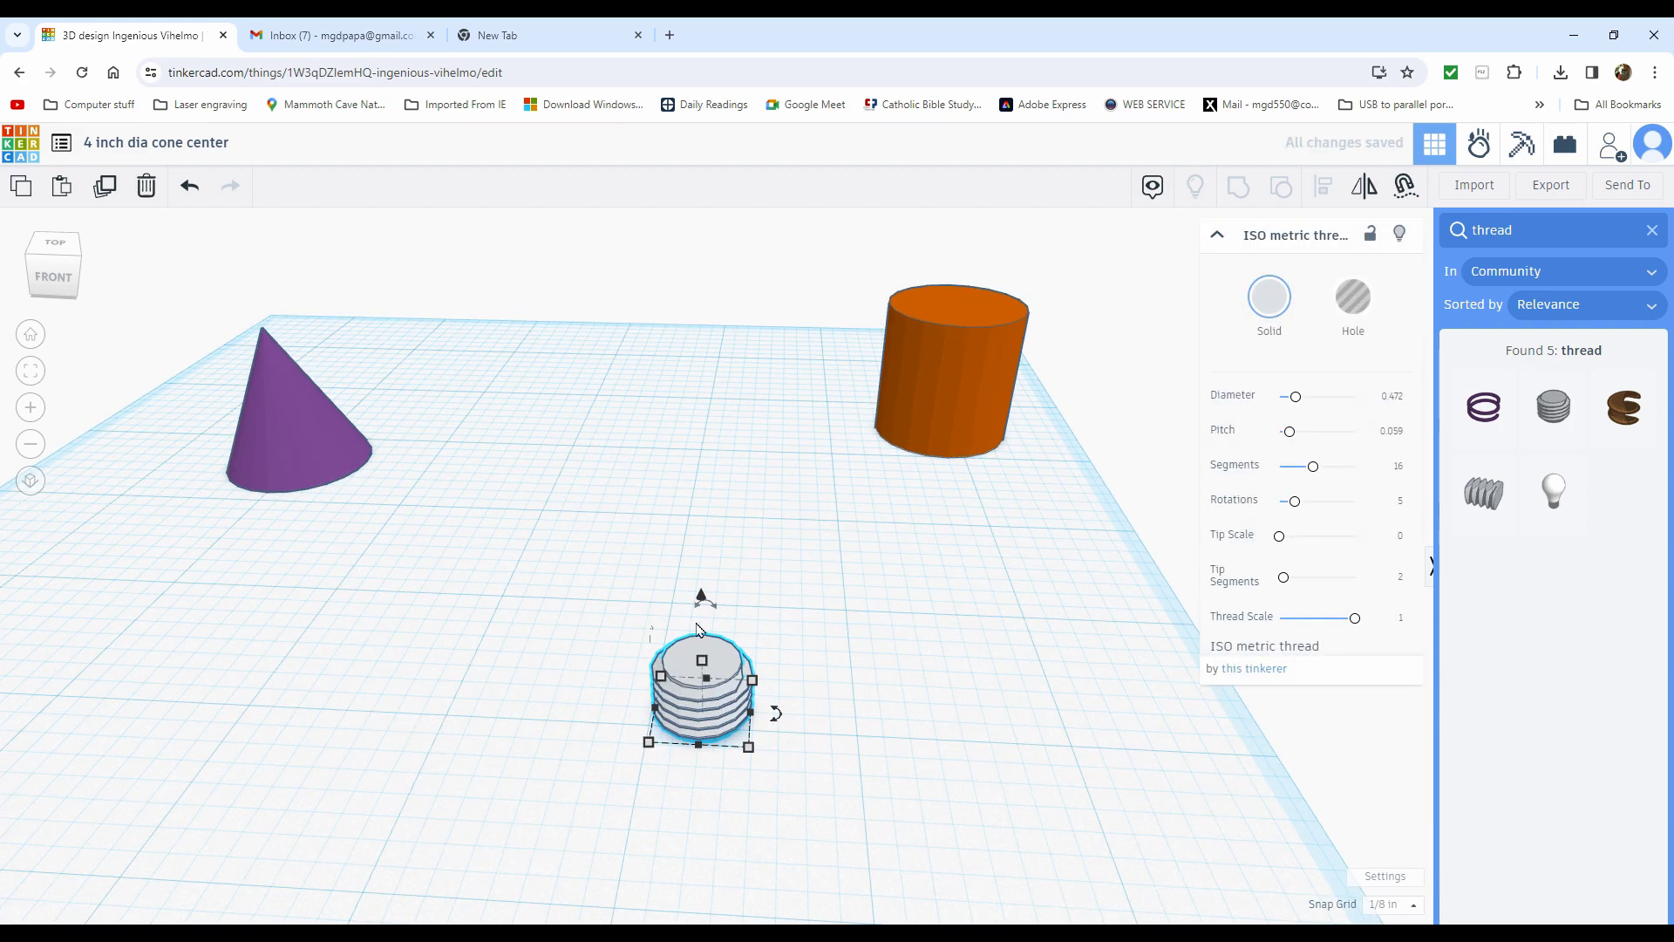
Set the ISO metric thread's diameter to 0.87 and its pitch to 0.1
{"action": "right_click_drag", "start_coordinate": [860, 642], "coordinate": [793, 624]}
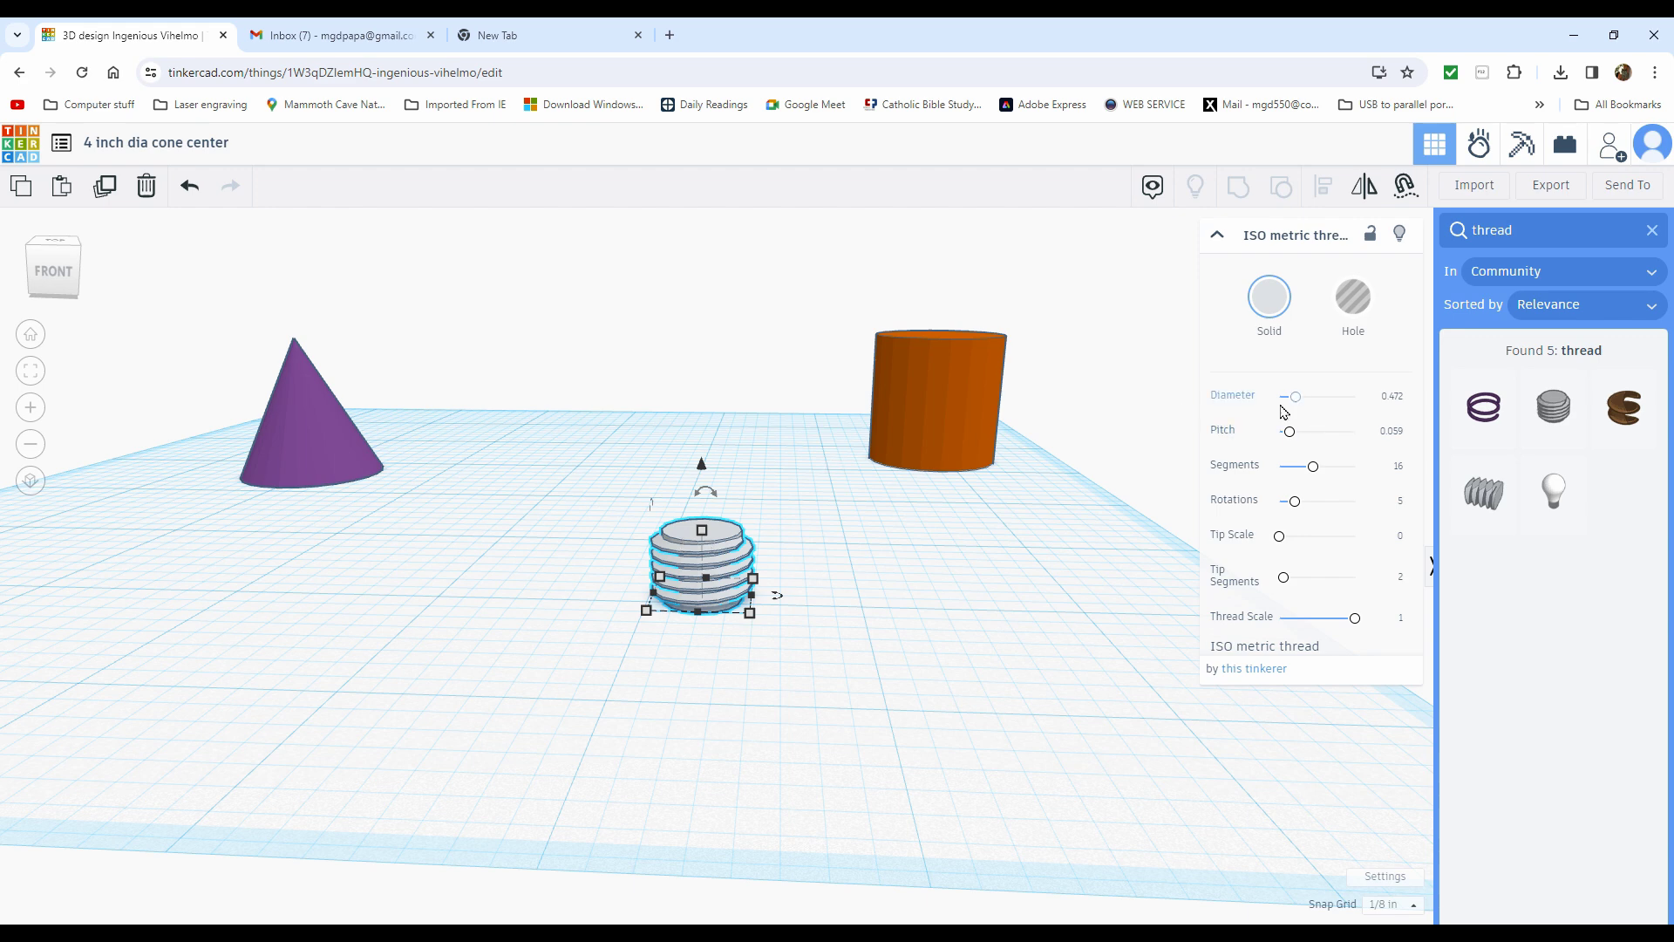
{"action": "left_click", "coordinate": [1393, 397]}
{"action": "key", "text": "BackSpace"}
{"action": "left_click", "coordinate": [888, 593]}
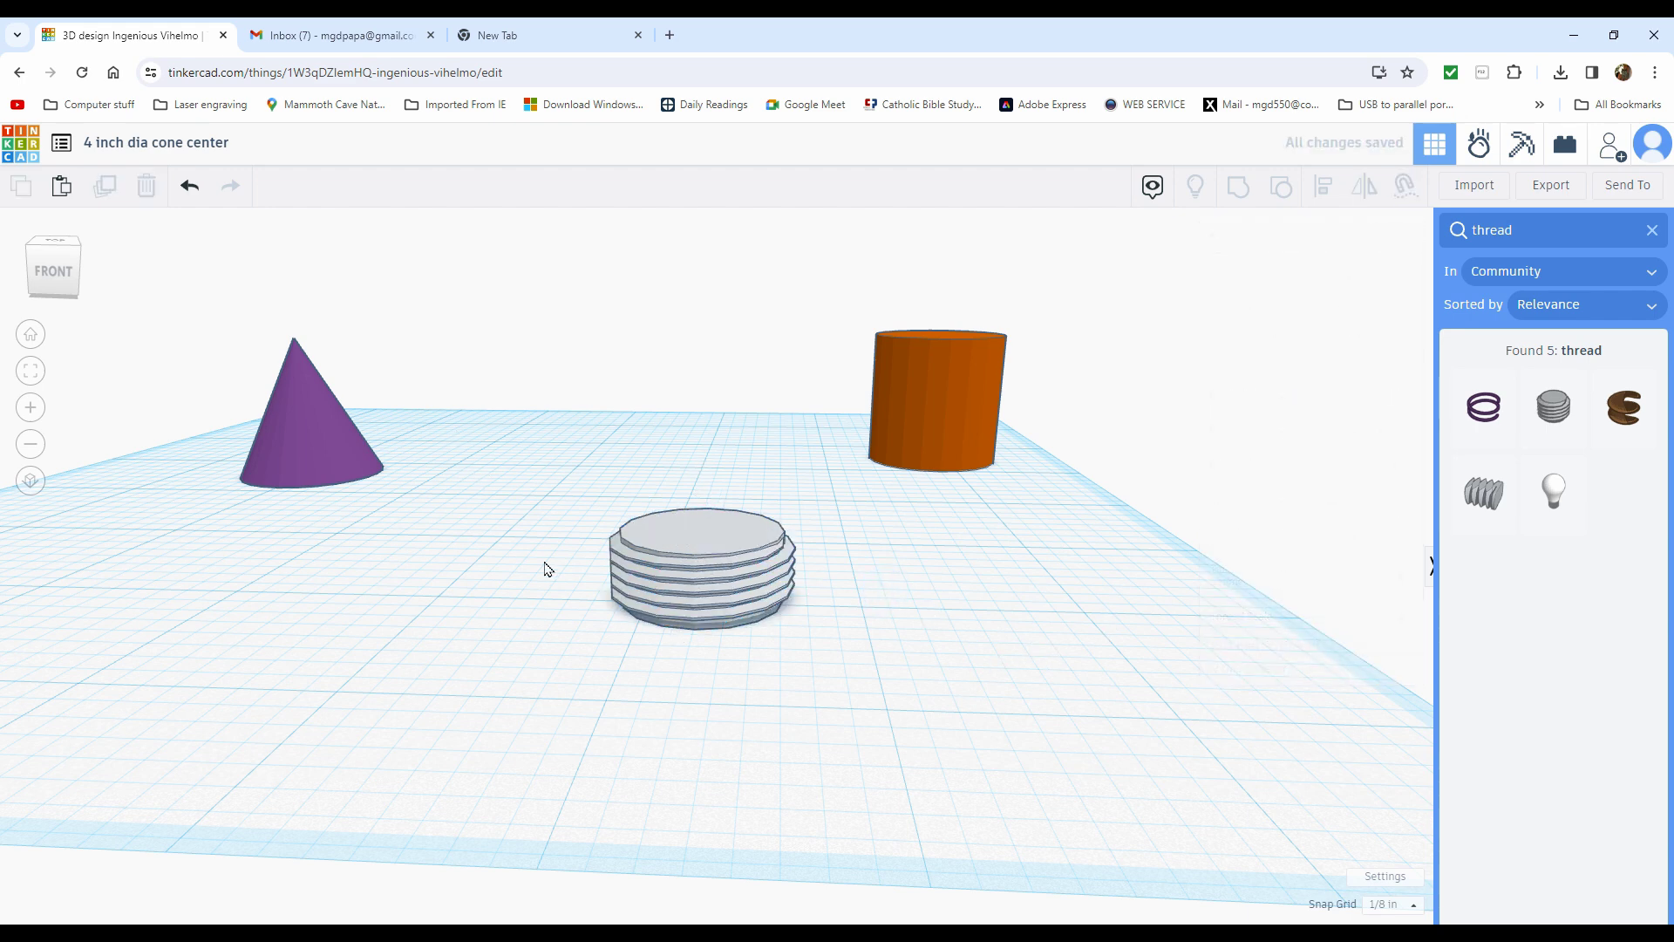
{"action": "left_click", "coordinate": [713, 540]}
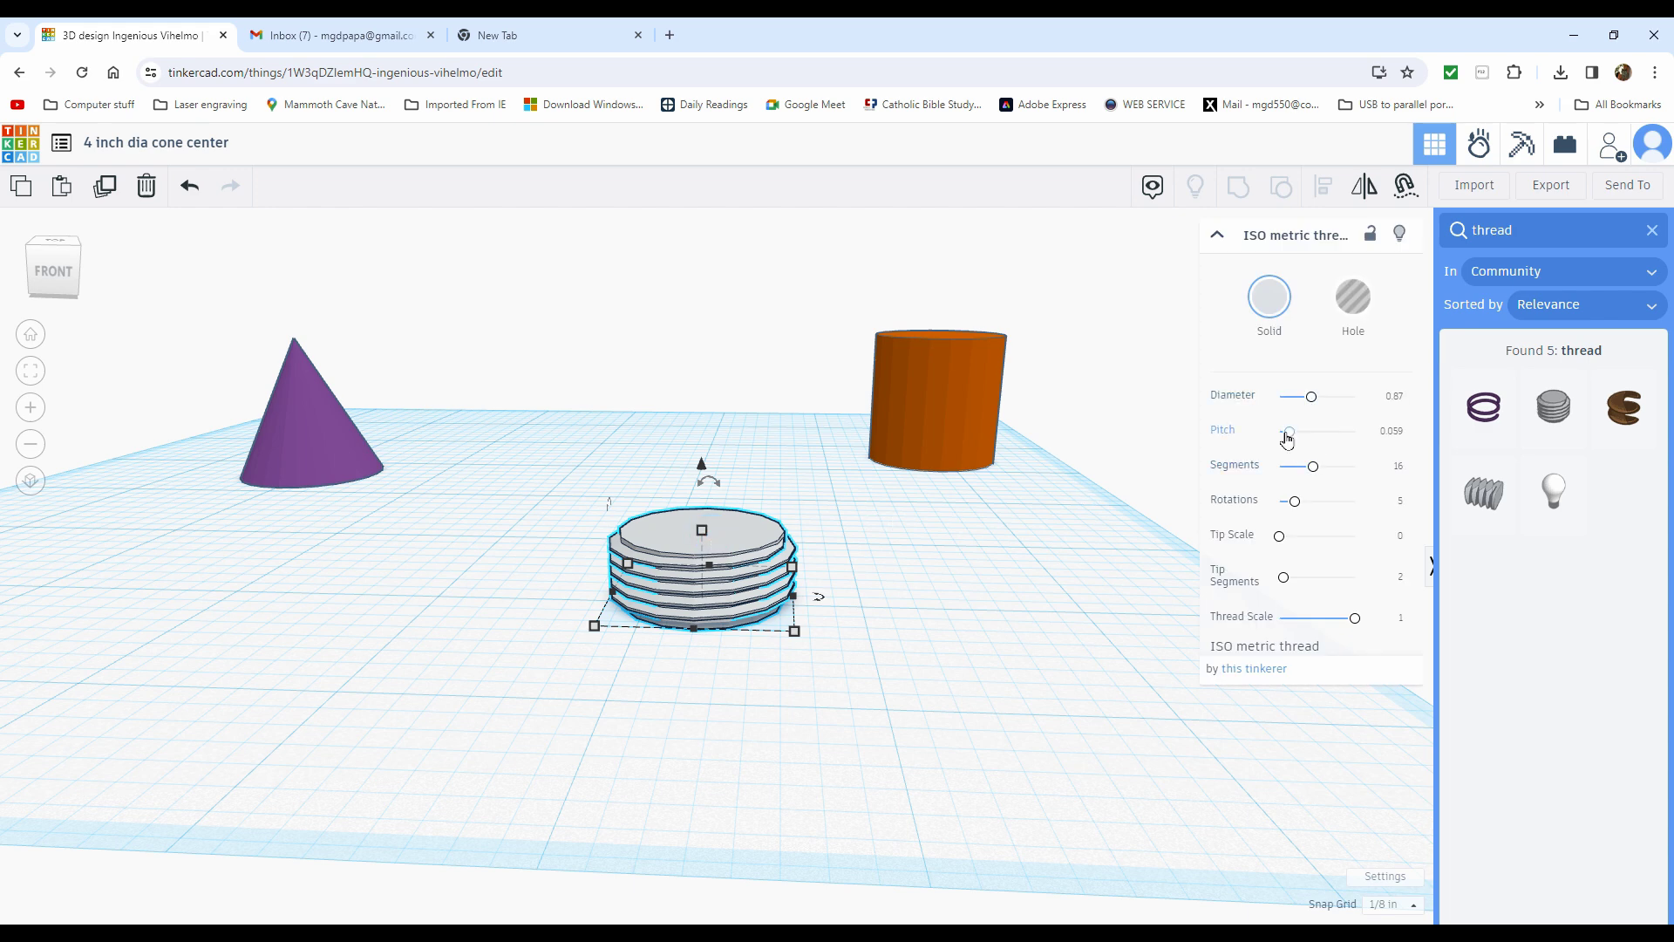
{"action": "left_click", "coordinate": [1390, 433]}
{"action": "key", "text": "BackSpace"}
{"action": "left_click", "coordinate": [1049, 664]}
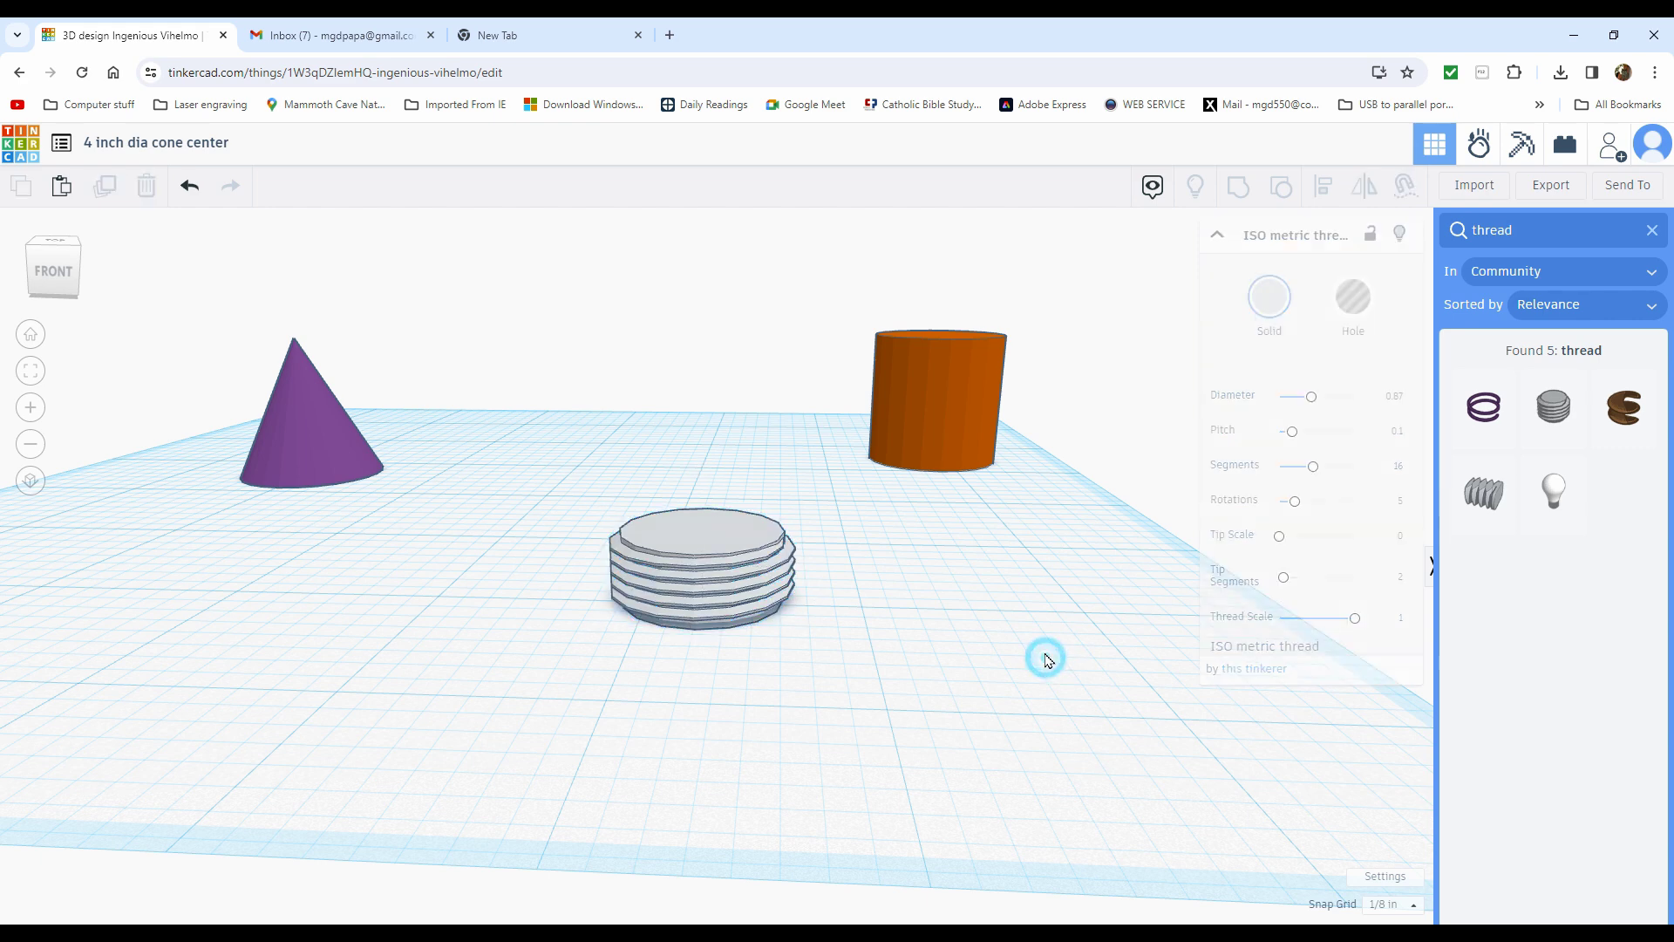
{"action": "left_click", "coordinate": [685, 549]}
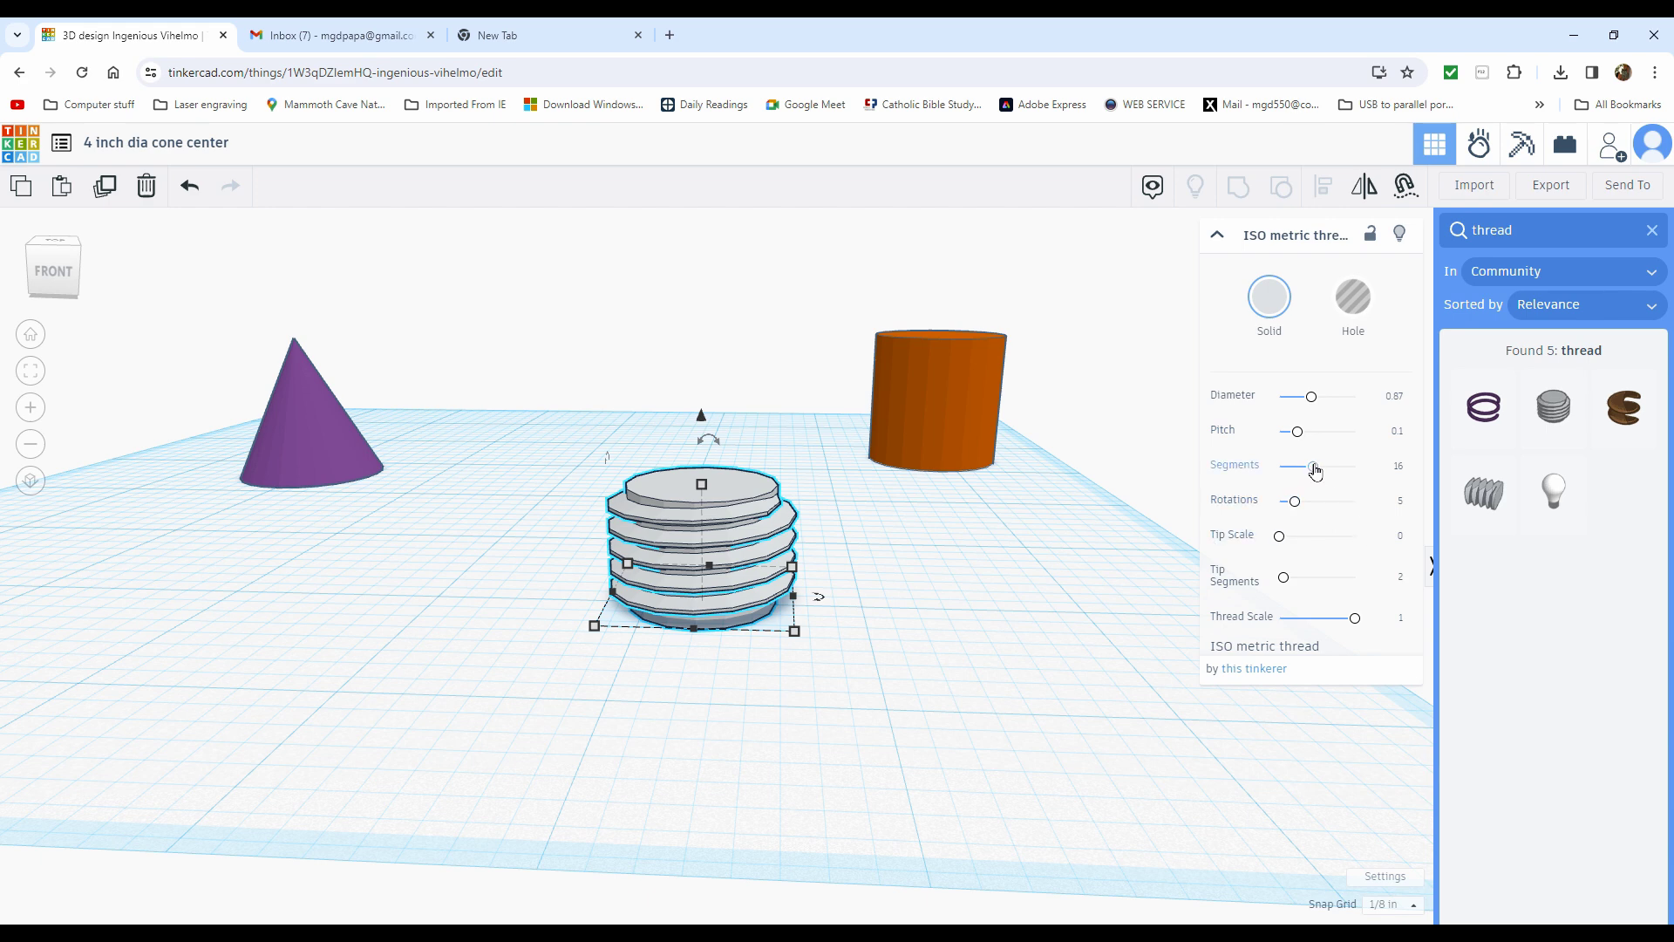
Raise the thread's Segments slider to 32 and Rotations slider to 13
{"action": "left_click_drag", "start_coordinate": [1314, 470], "coordinate": [1414, 471]}
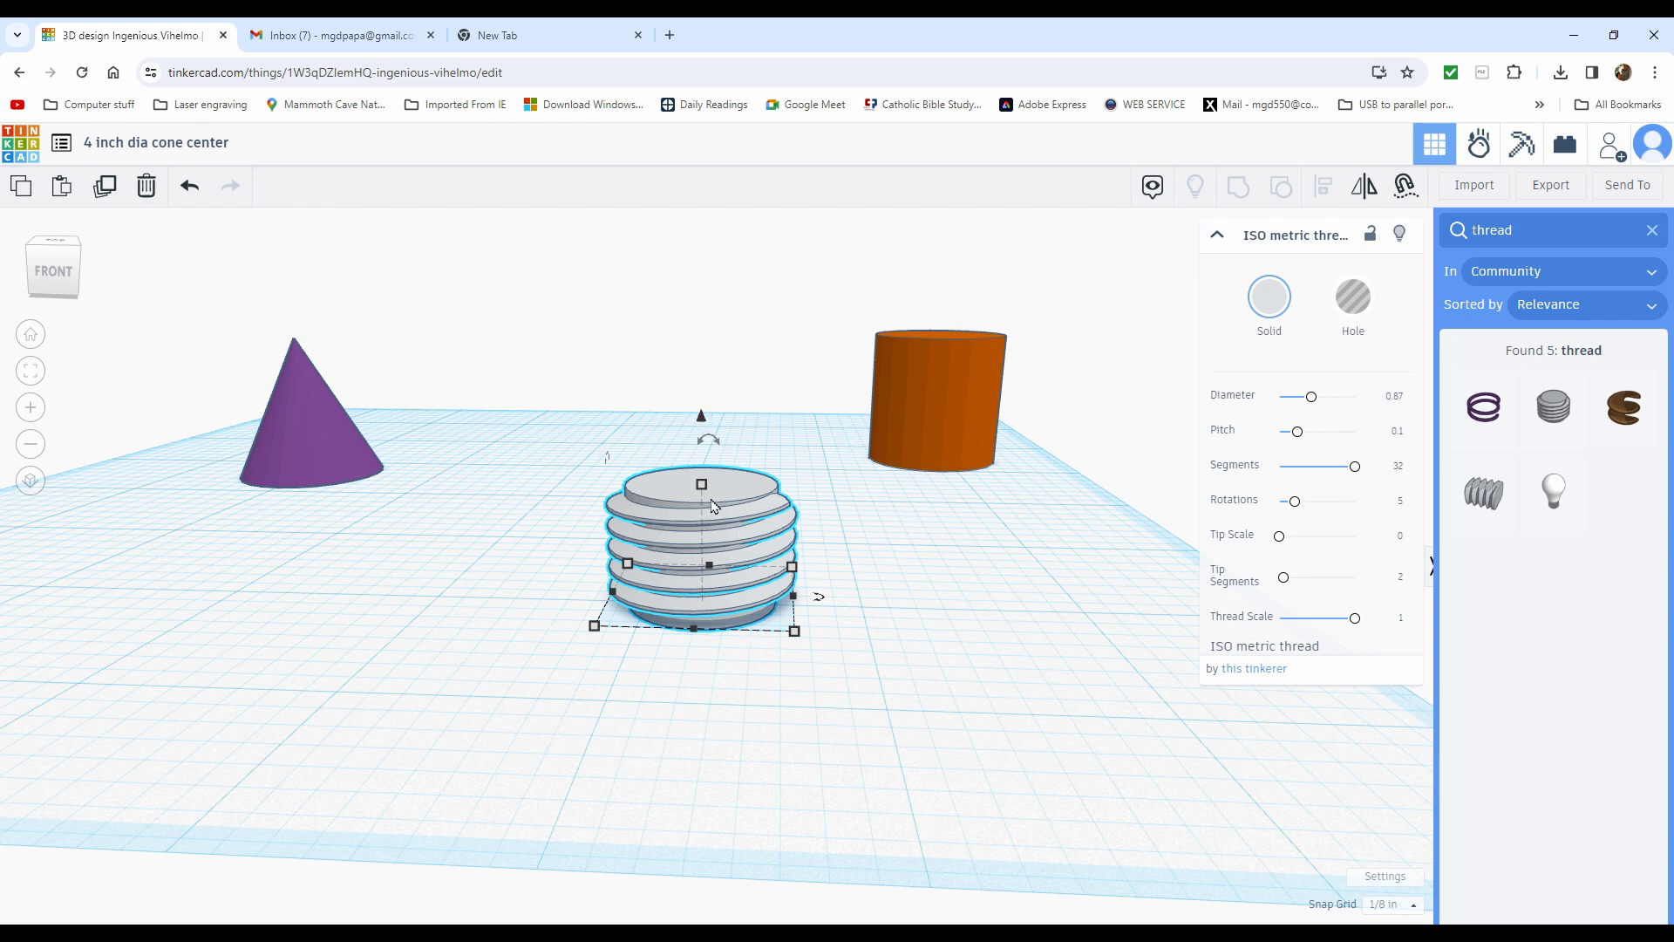
{"action": "left_click_drag", "start_coordinate": [708, 439], "coordinate": [724, 294]}
{"action": "left_click_drag", "start_coordinate": [1298, 506], "coordinate": [1330, 505]}
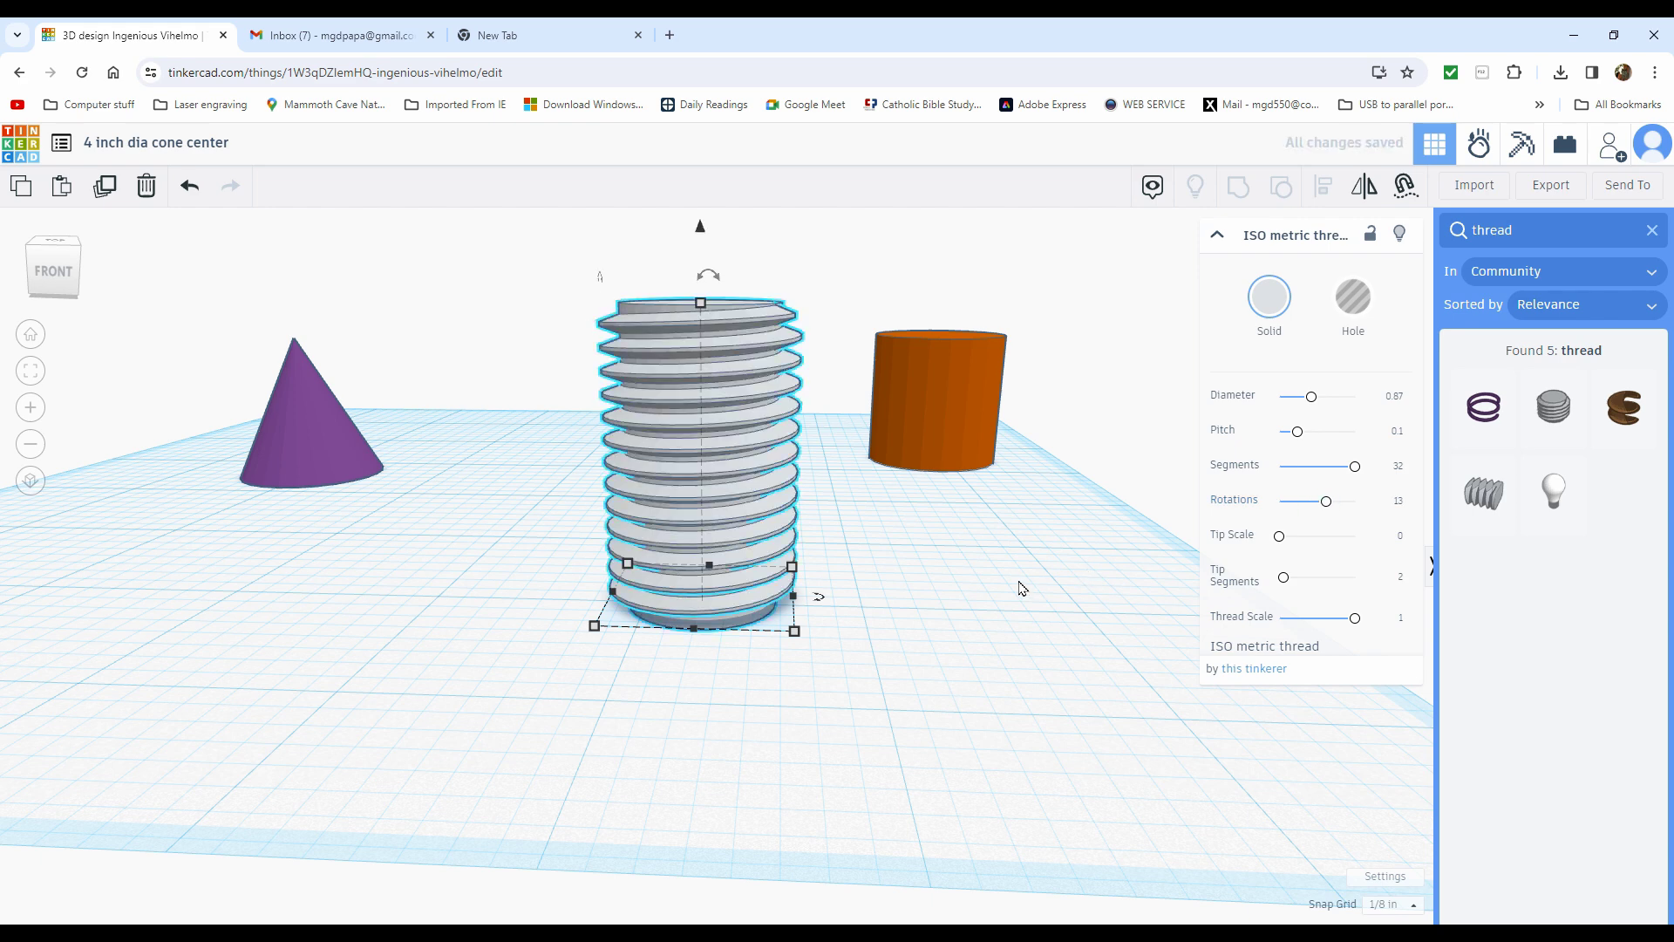
{"action": "left_click", "coordinate": [1104, 559]}
{"action": "left_click", "coordinate": [655, 481]}
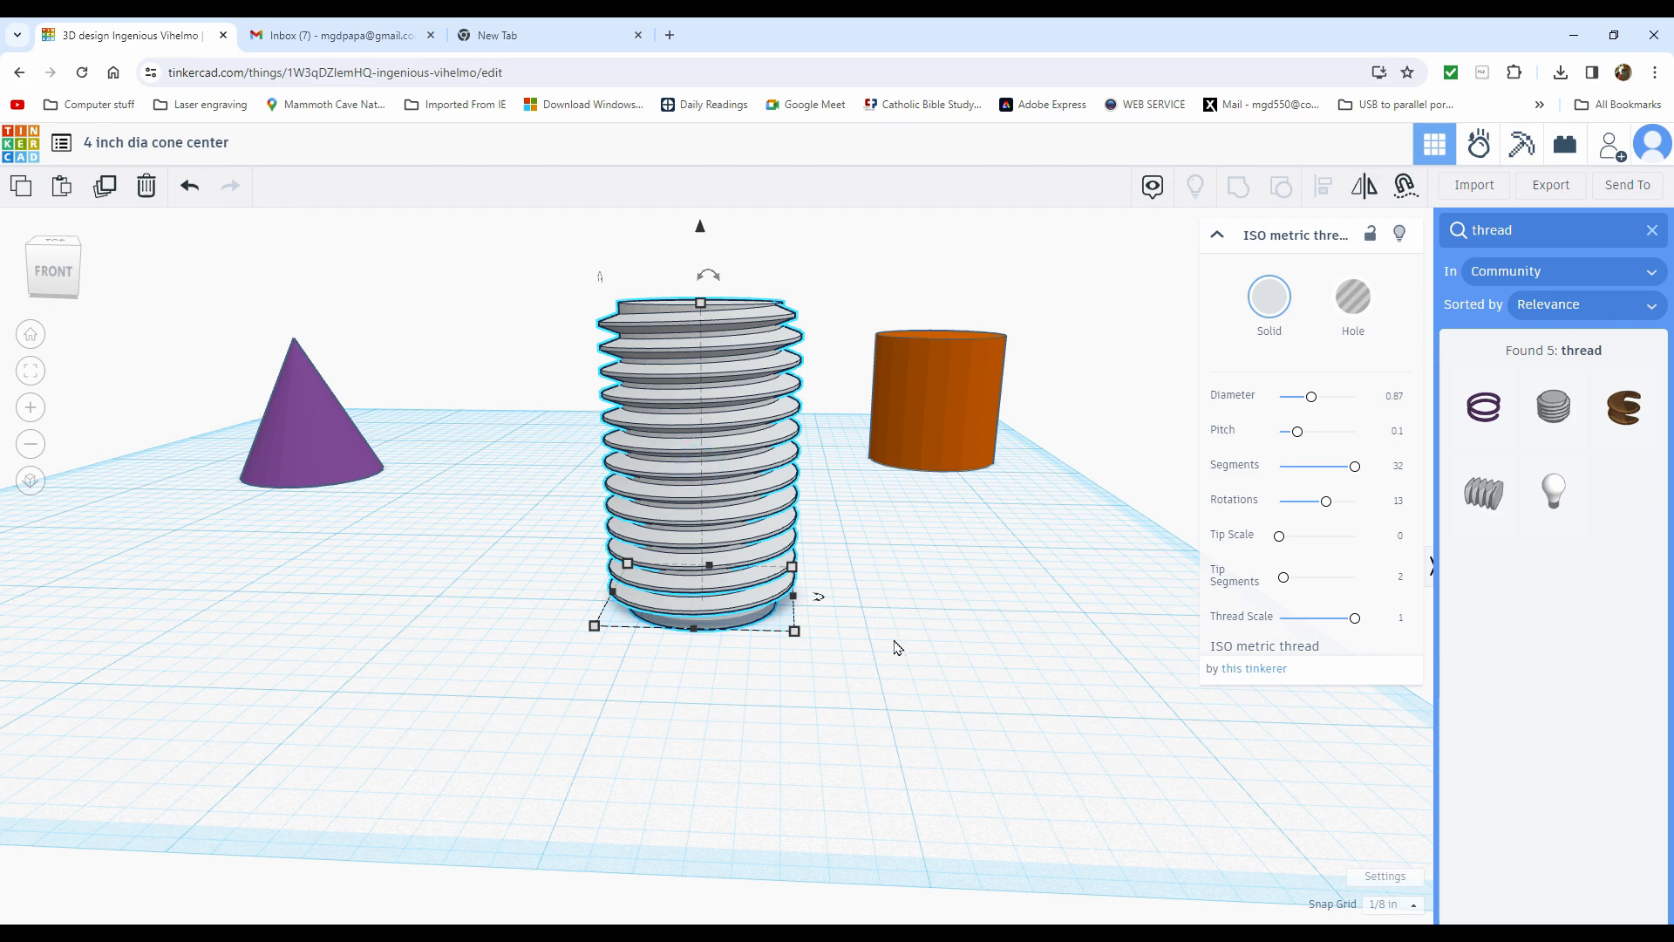
{"action": "left_click", "coordinate": [962, 619]}
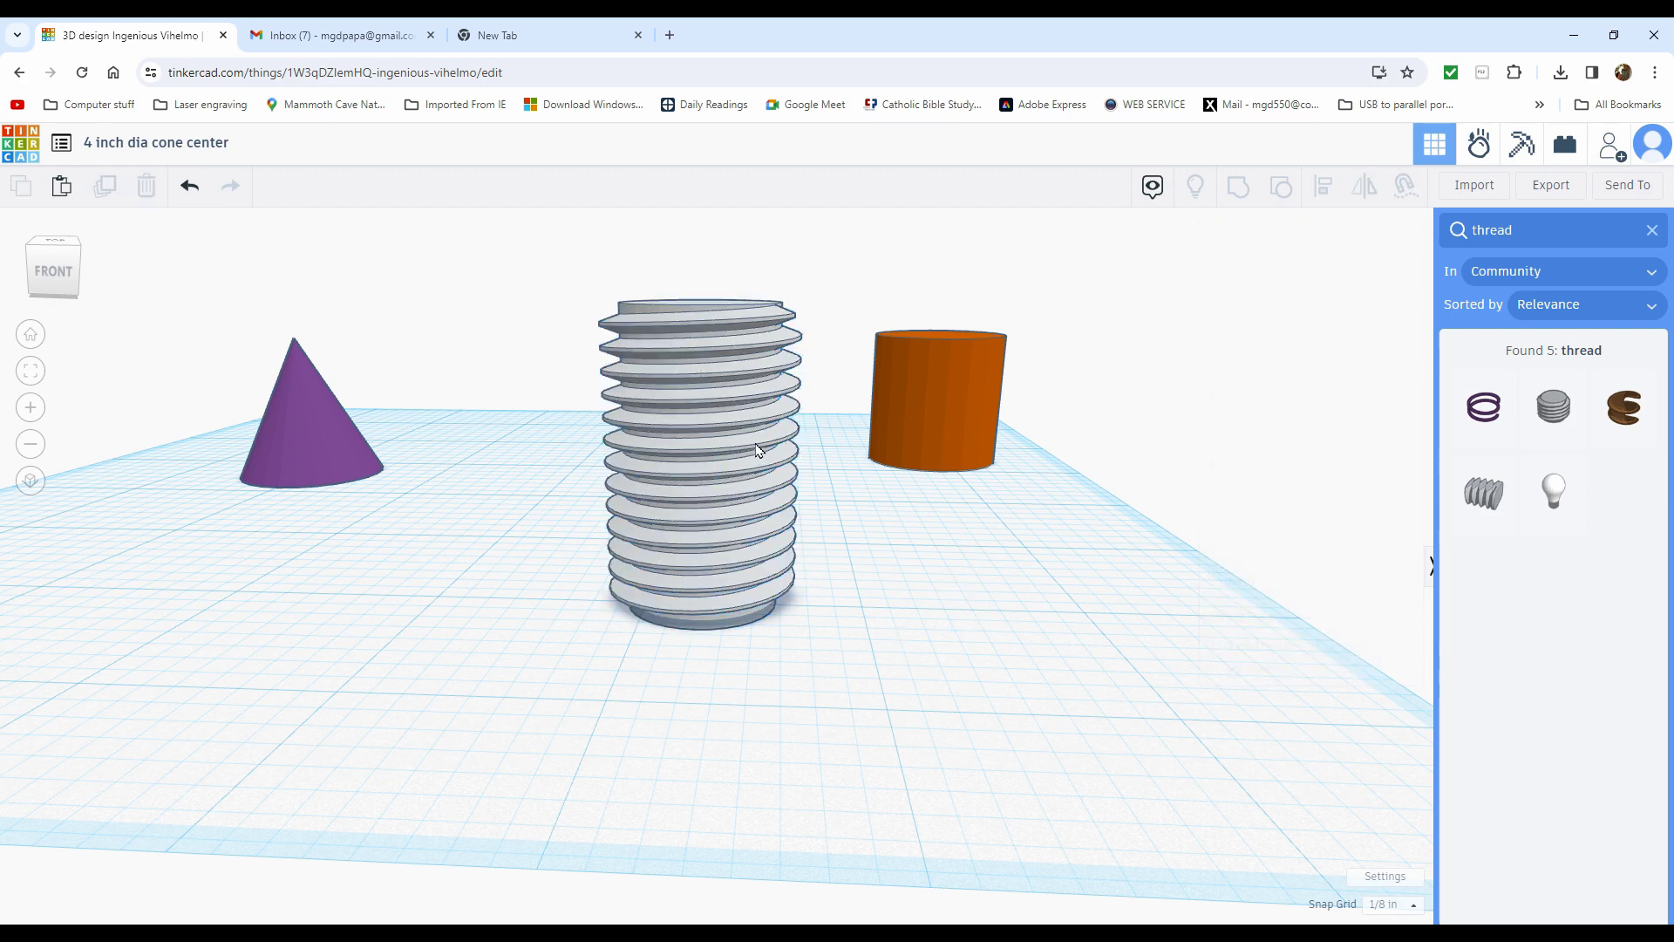
Move the thread post to the left and the orange cylinder toward the front
{"action": "left_click", "coordinate": [691, 419]}
{"action": "left_click_drag", "start_coordinate": [691, 422], "coordinate": [524, 422]}
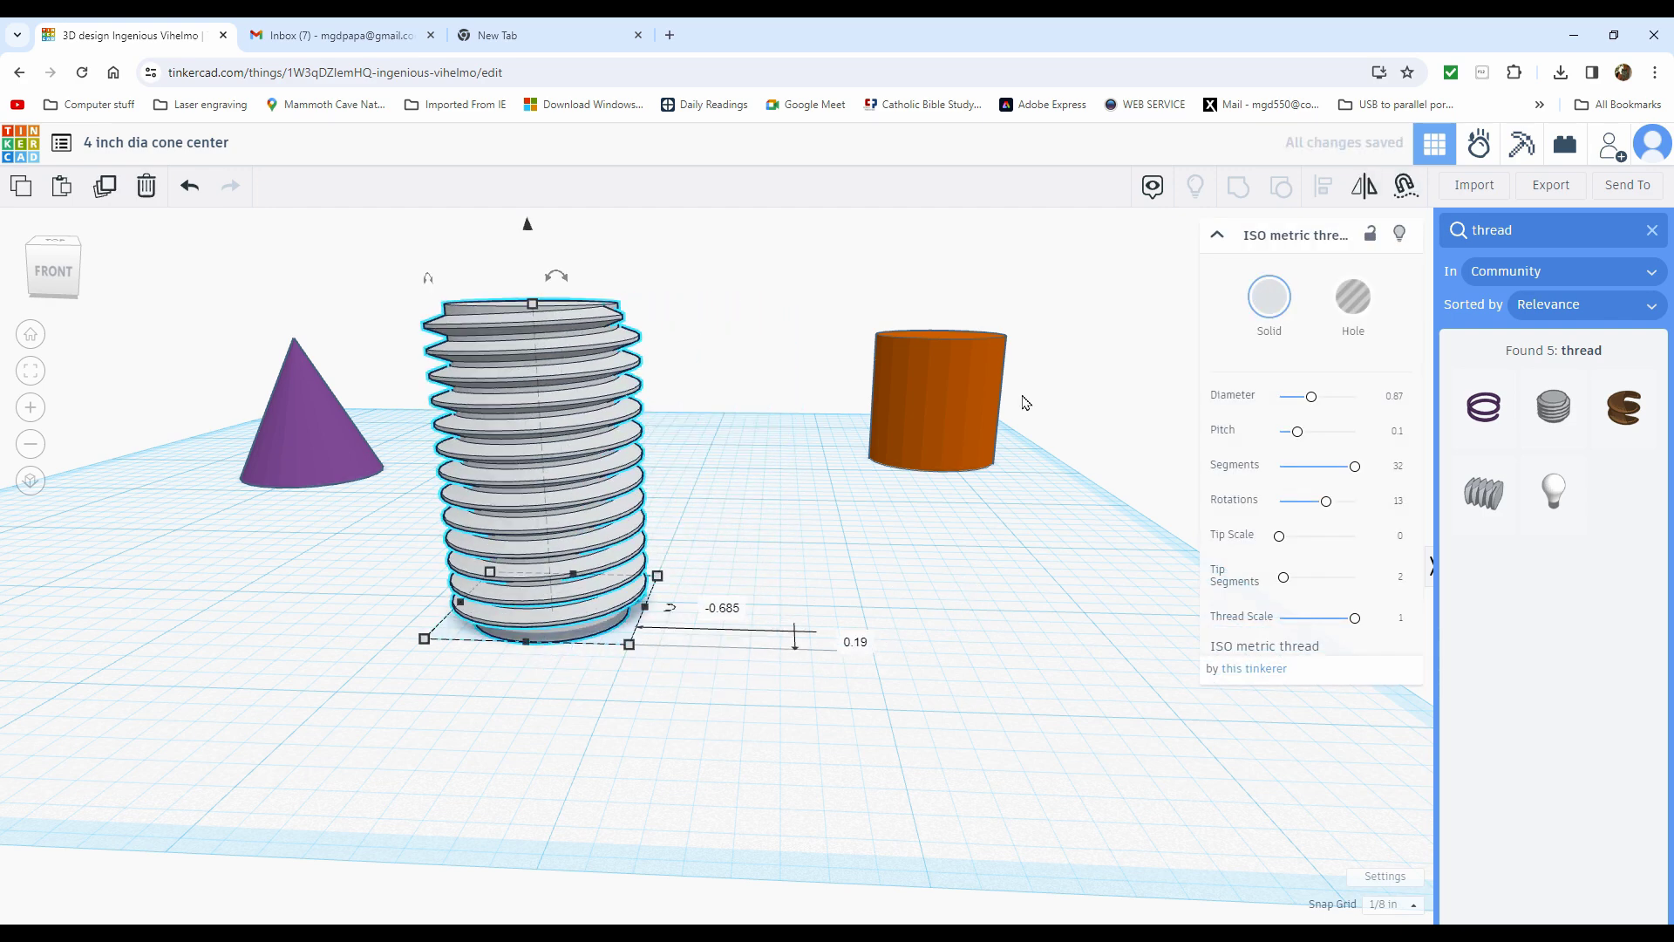
{"action": "left_click_drag", "start_coordinate": [930, 397], "coordinate": [908, 498]}
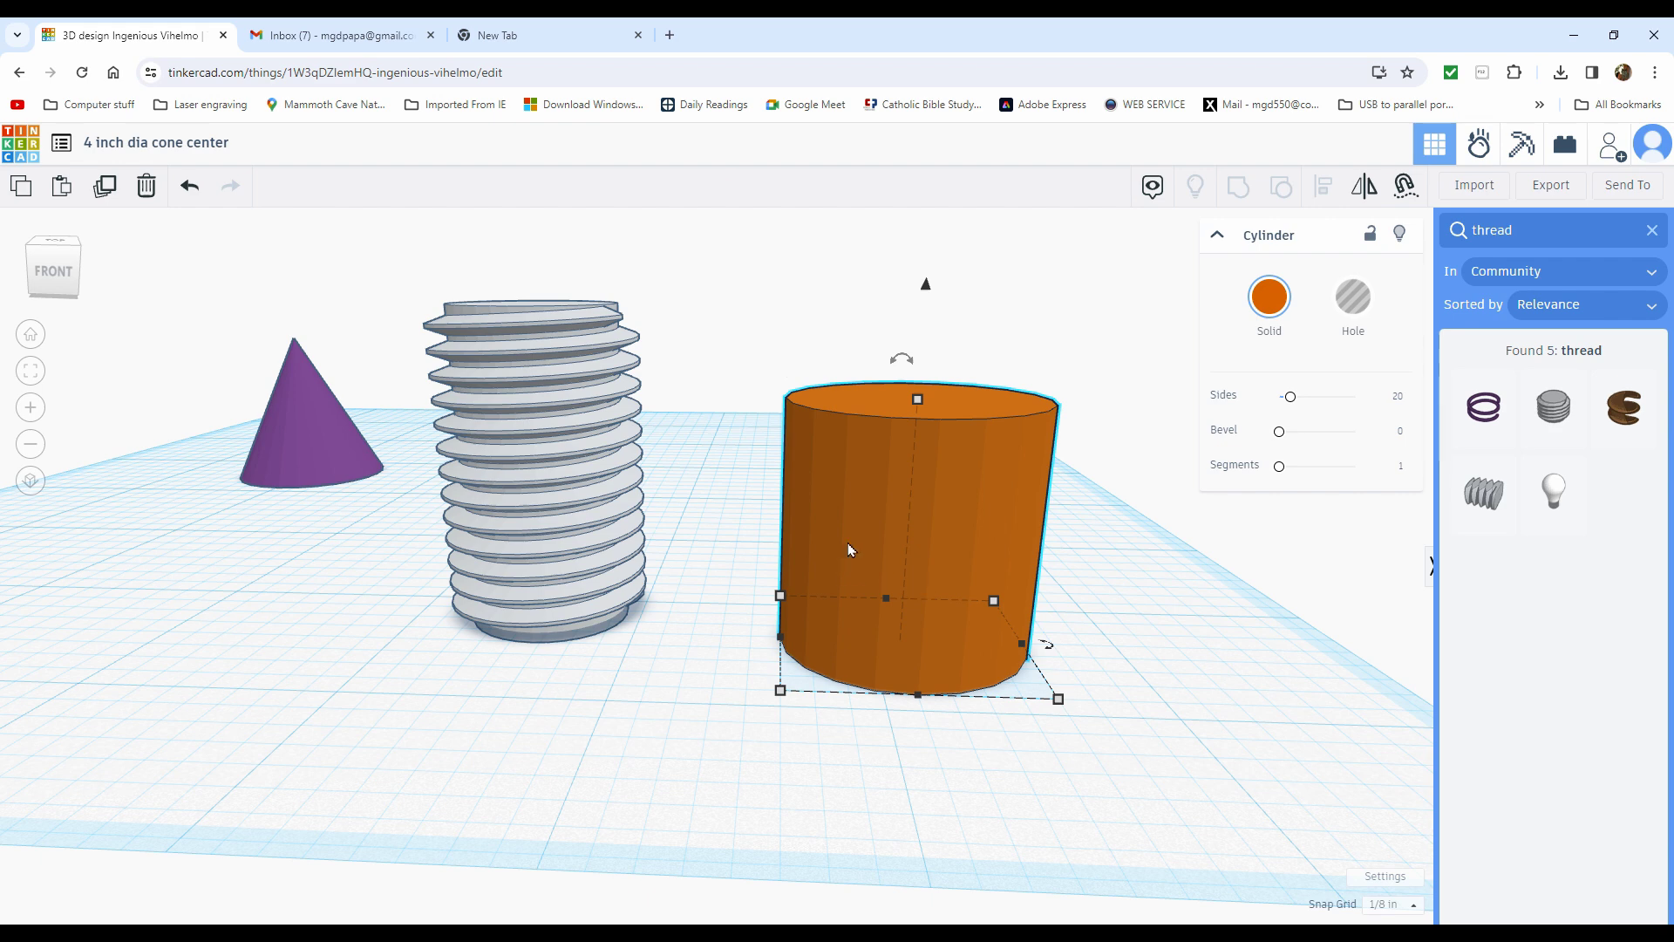
Resize the orange cylinder to 1.02 by 1.02 with a height of .12
{"action": "mouse_move", "coordinate": [780, 690]}
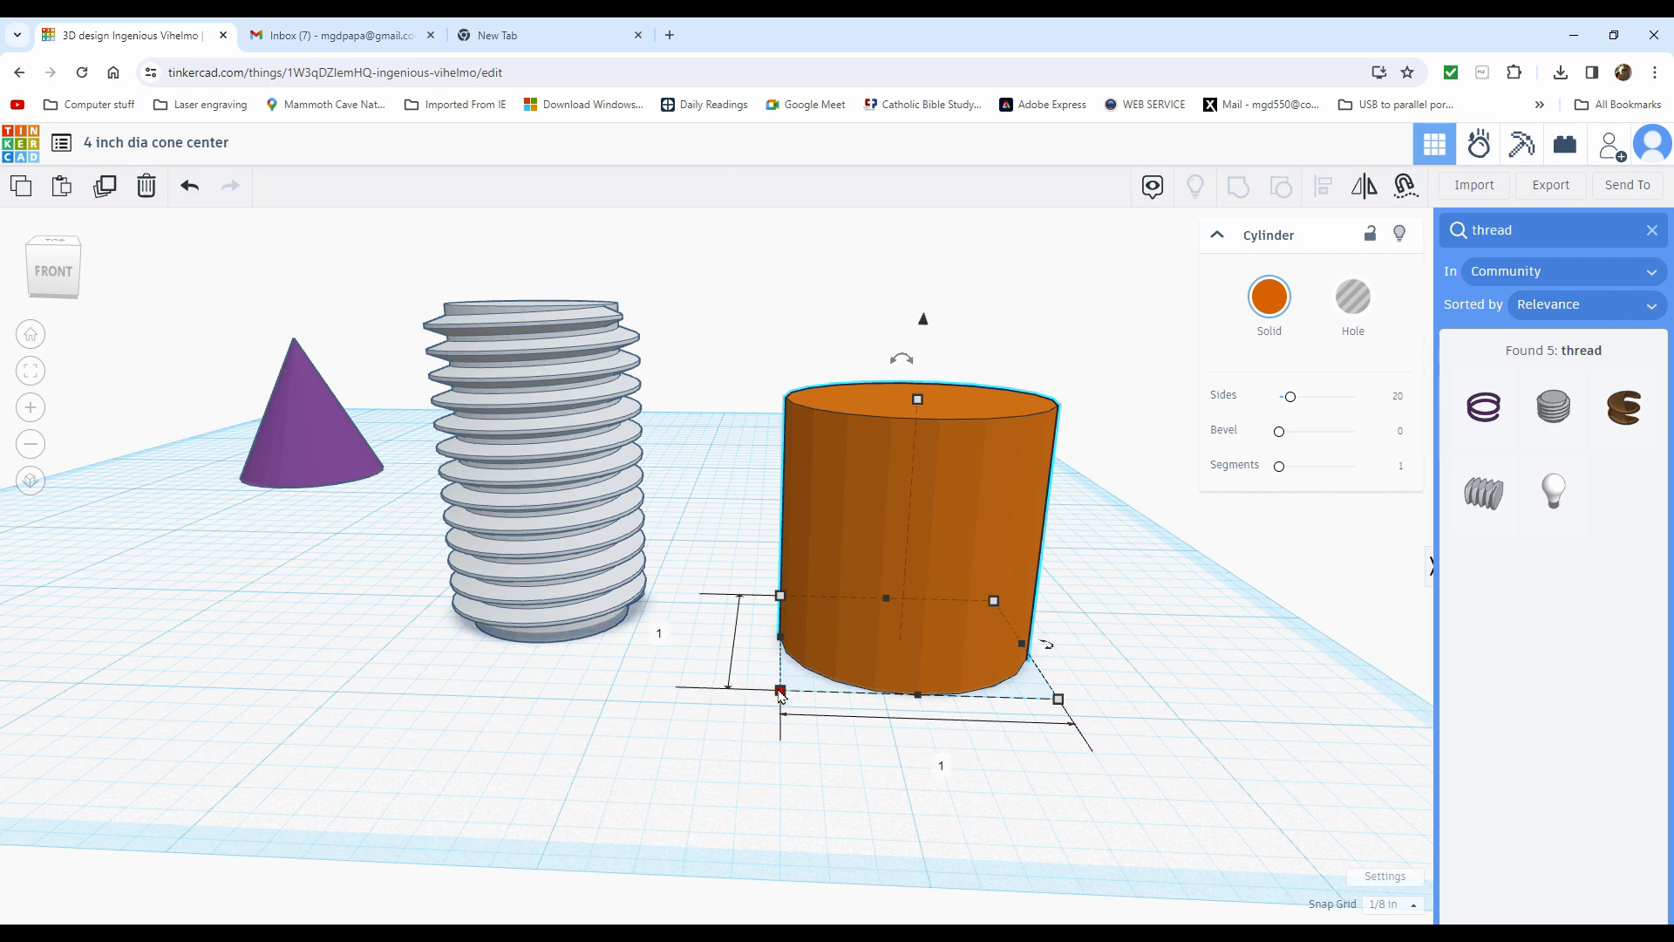
{"action": "left_click", "coordinate": [937, 769]}
{"action": "type", "text": "1.02"}
{"action": "left_click", "coordinate": [658, 634]}
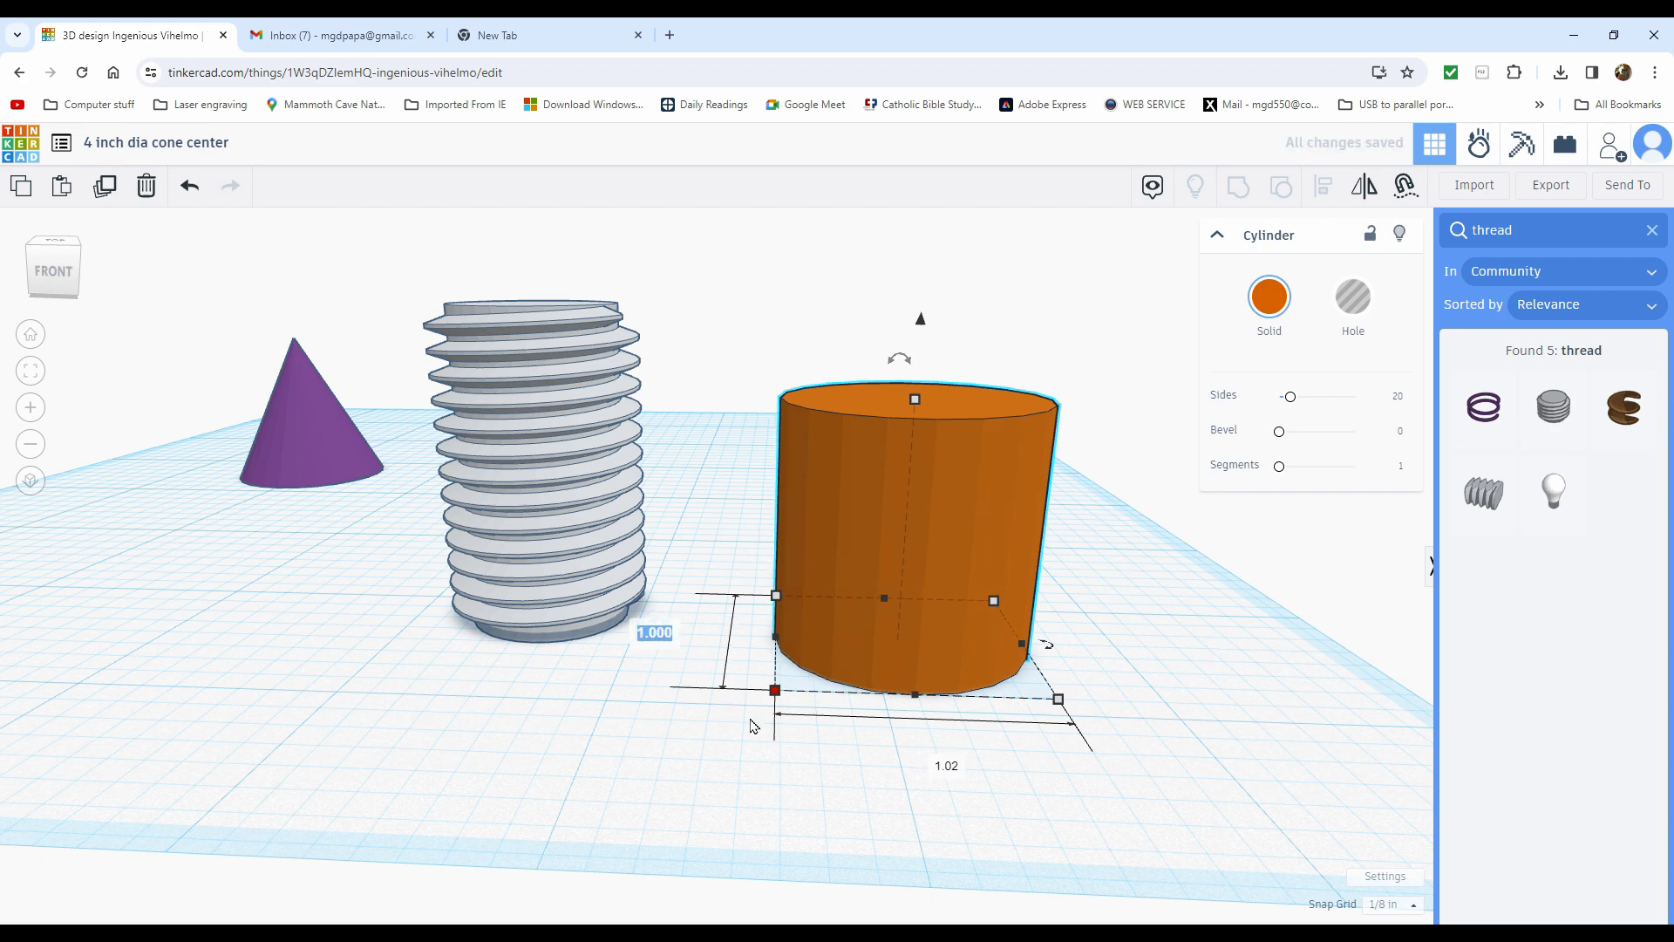
{"action": "type", "text": "1.02"}
{"action": "key", "text": "Return"}
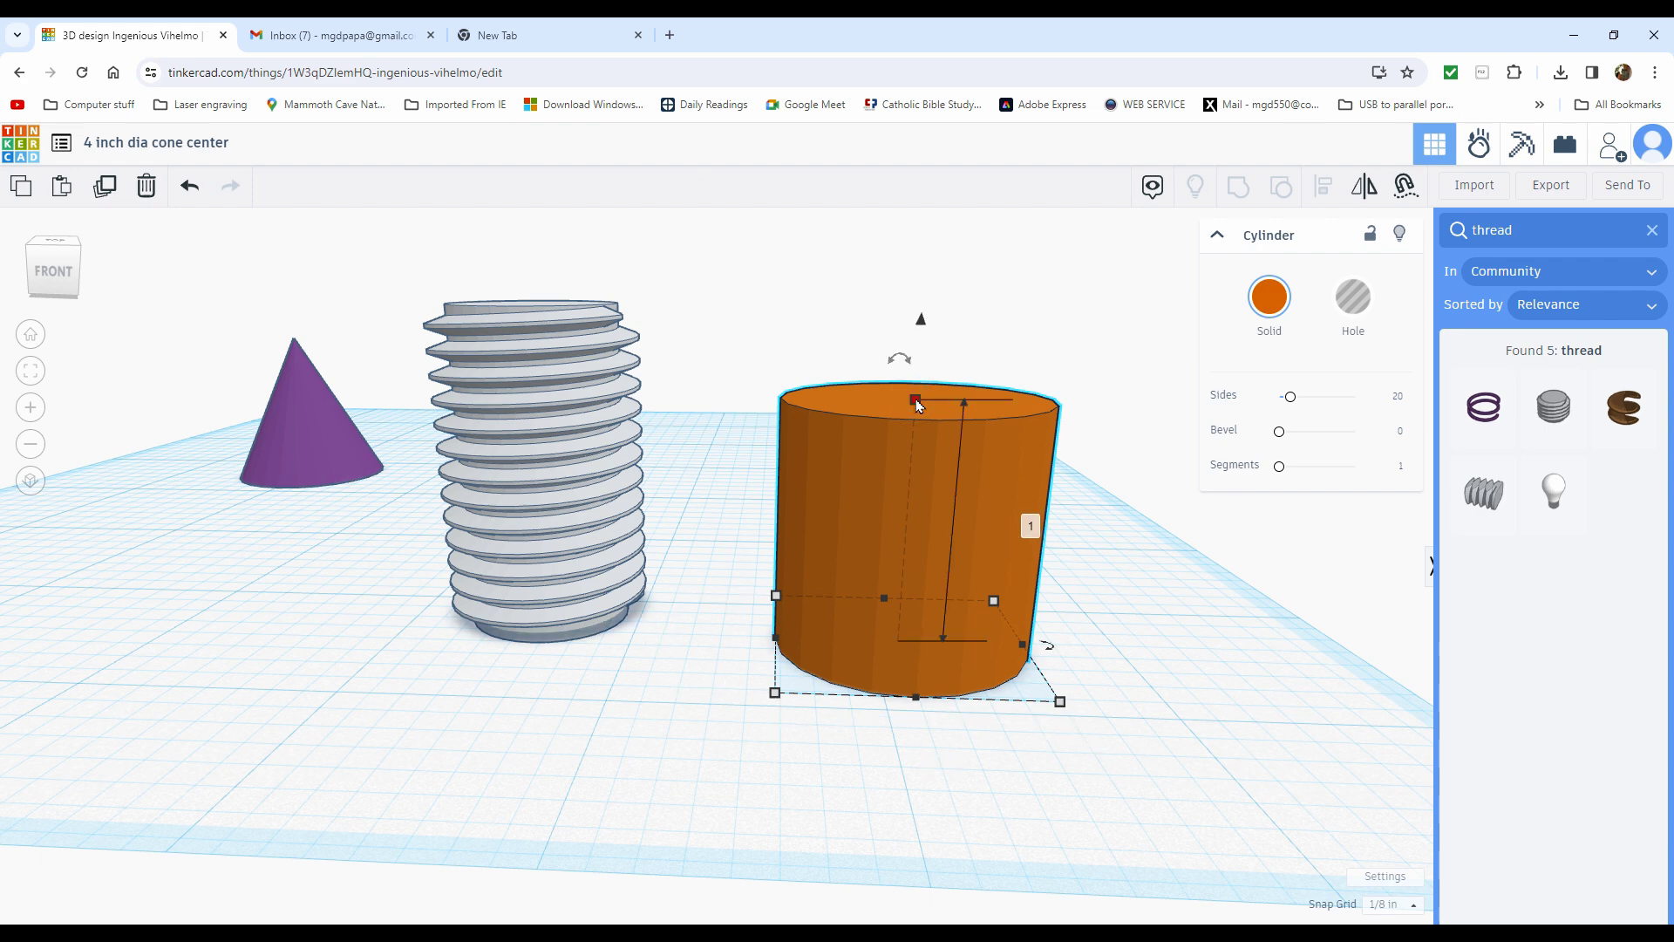
{"action": "left_click", "coordinate": [1031, 525]}
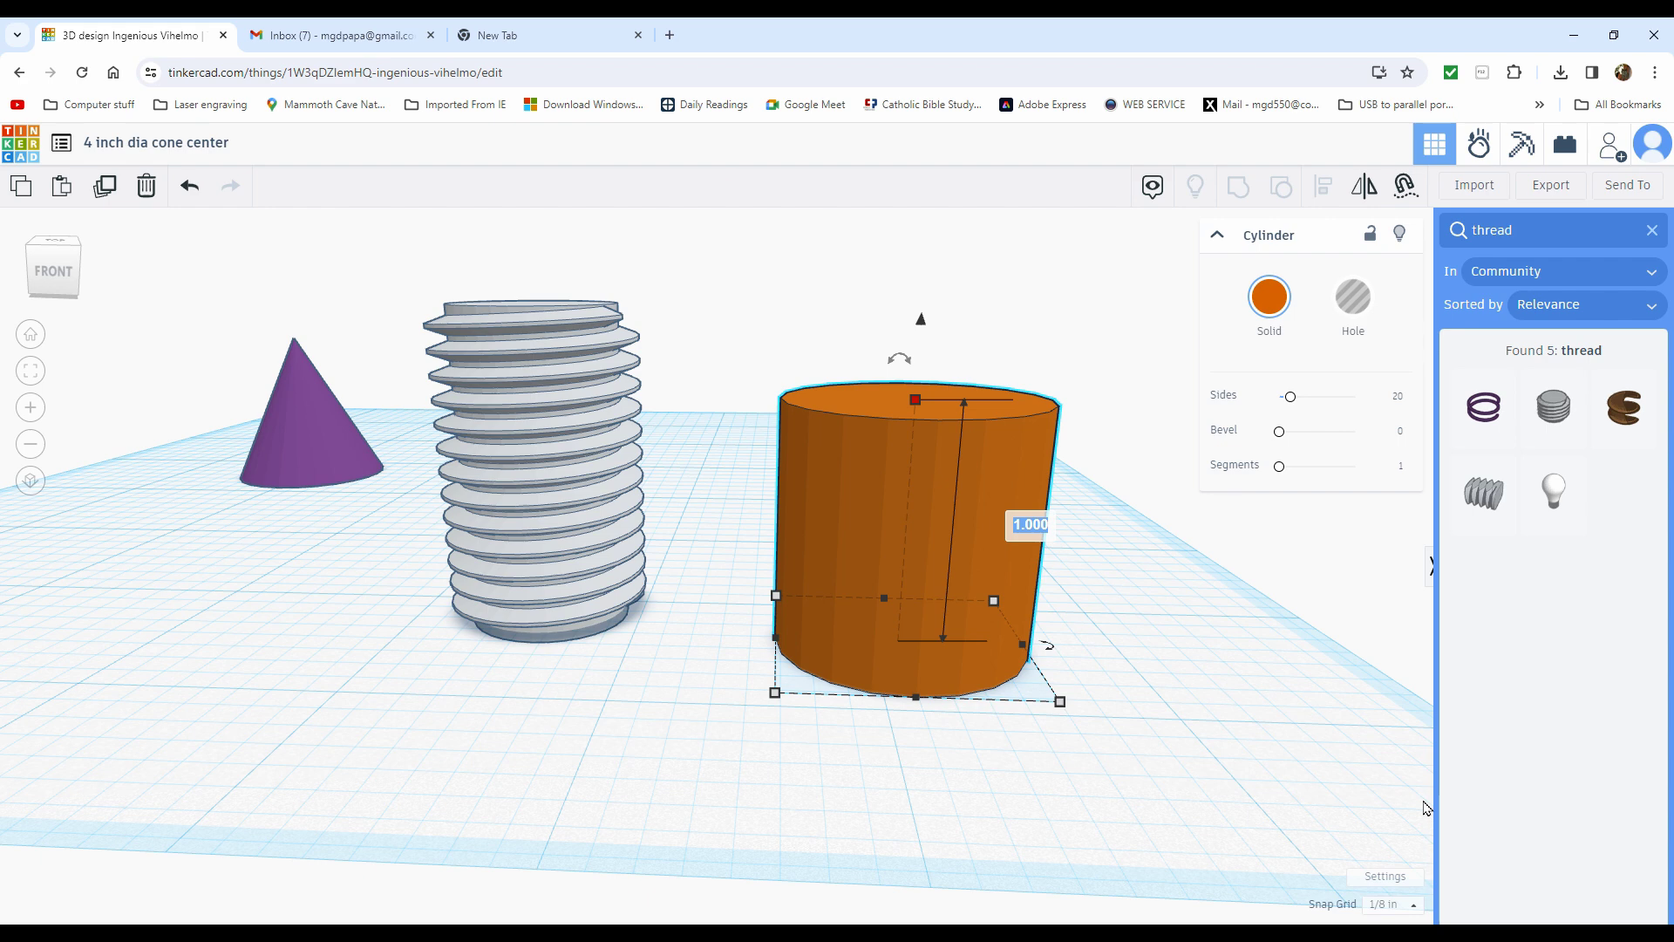
{"action": "type", "text": ".125"}
{"action": "left_click", "coordinate": [1183, 539]}
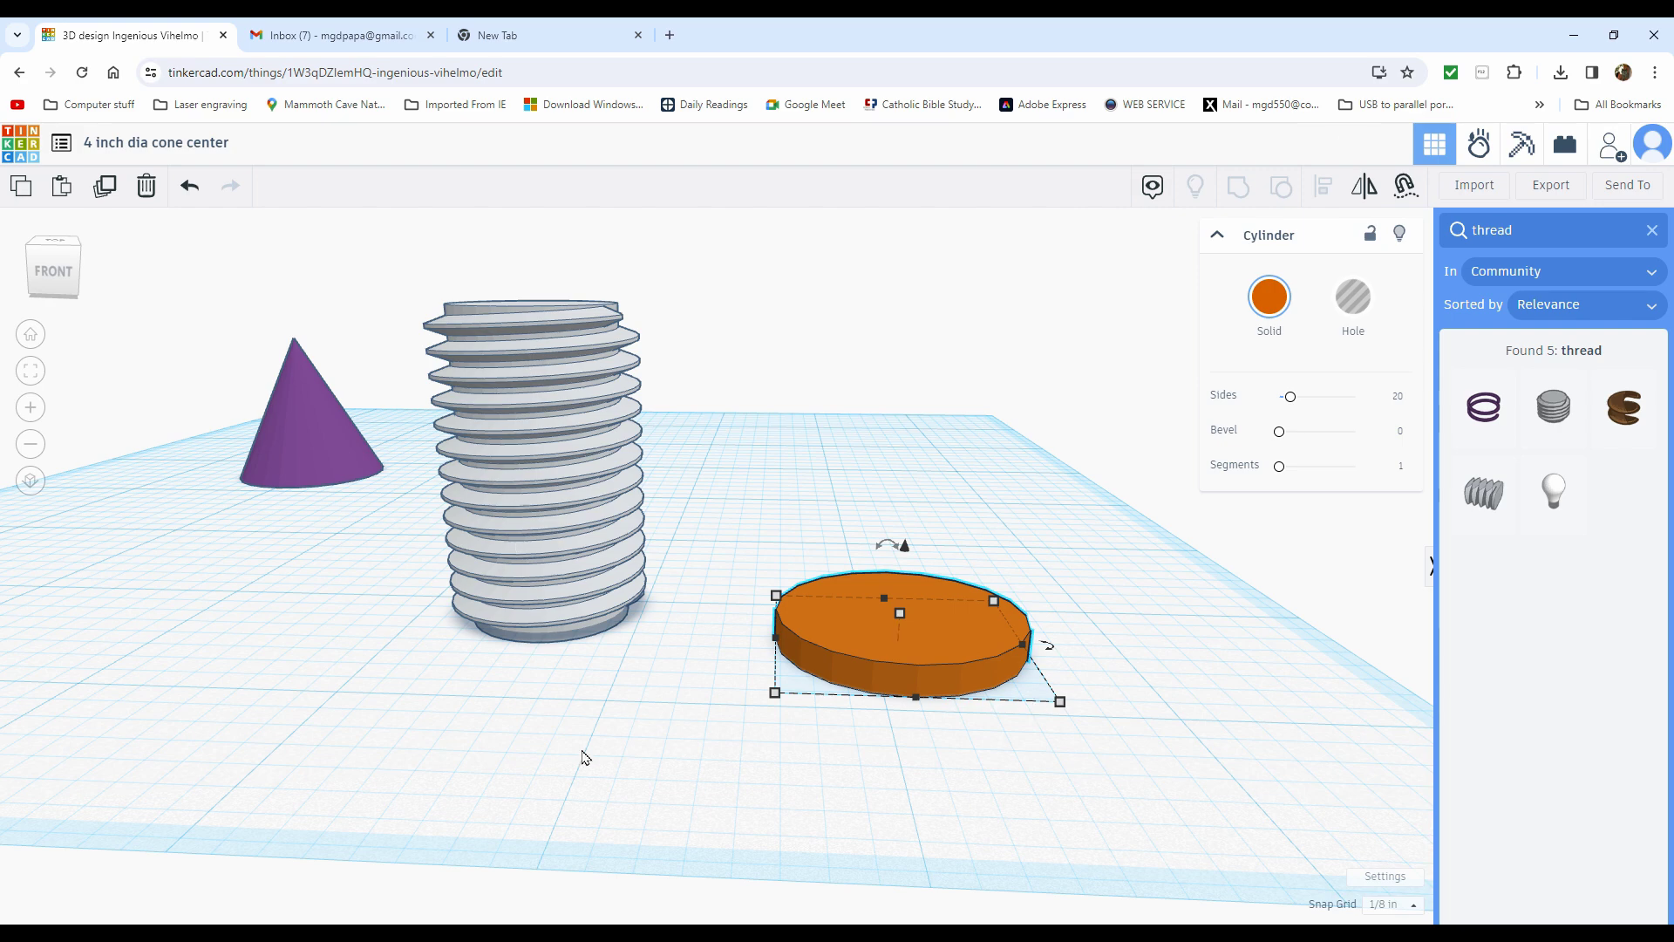
Select the thread post and orange disc and centre the thread on the disc with Align
{"action": "right_click_drag", "start_coordinate": [684, 747], "coordinate": [698, 798]}
{"action": "scroll", "coordinate": [758, 620], "scroll_direction": "down", "scroll_amount": 5}
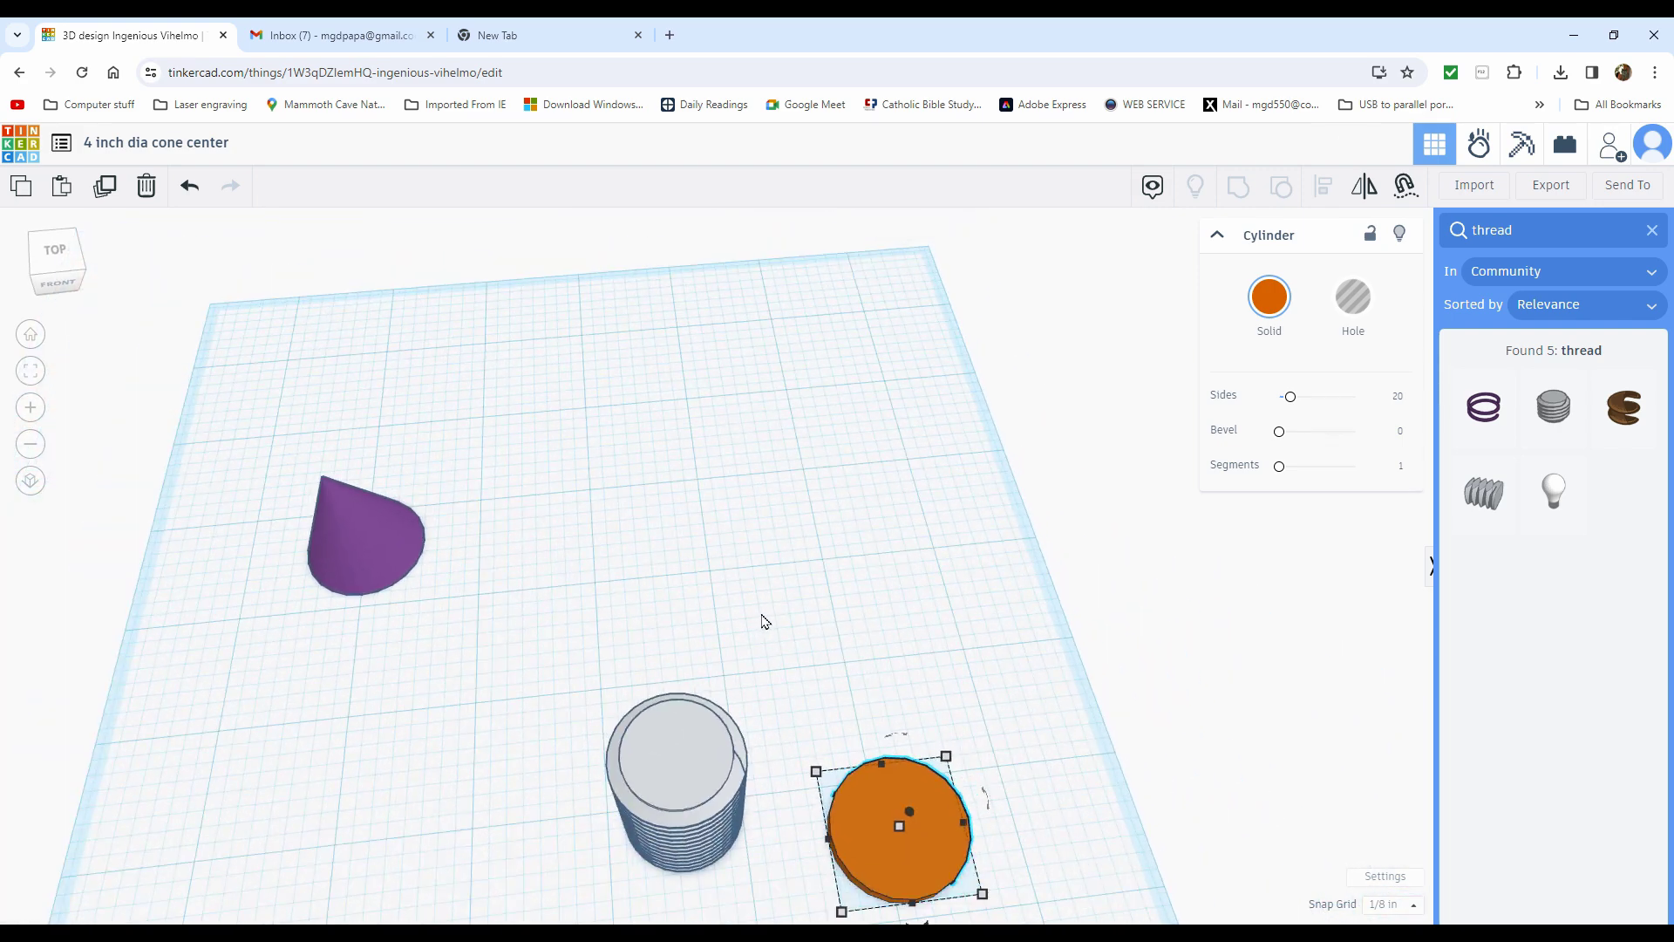
{"action": "left_click", "coordinate": [793, 588]}
{"action": "left_click_drag", "start_coordinate": [581, 643], "coordinate": [959, 851]}
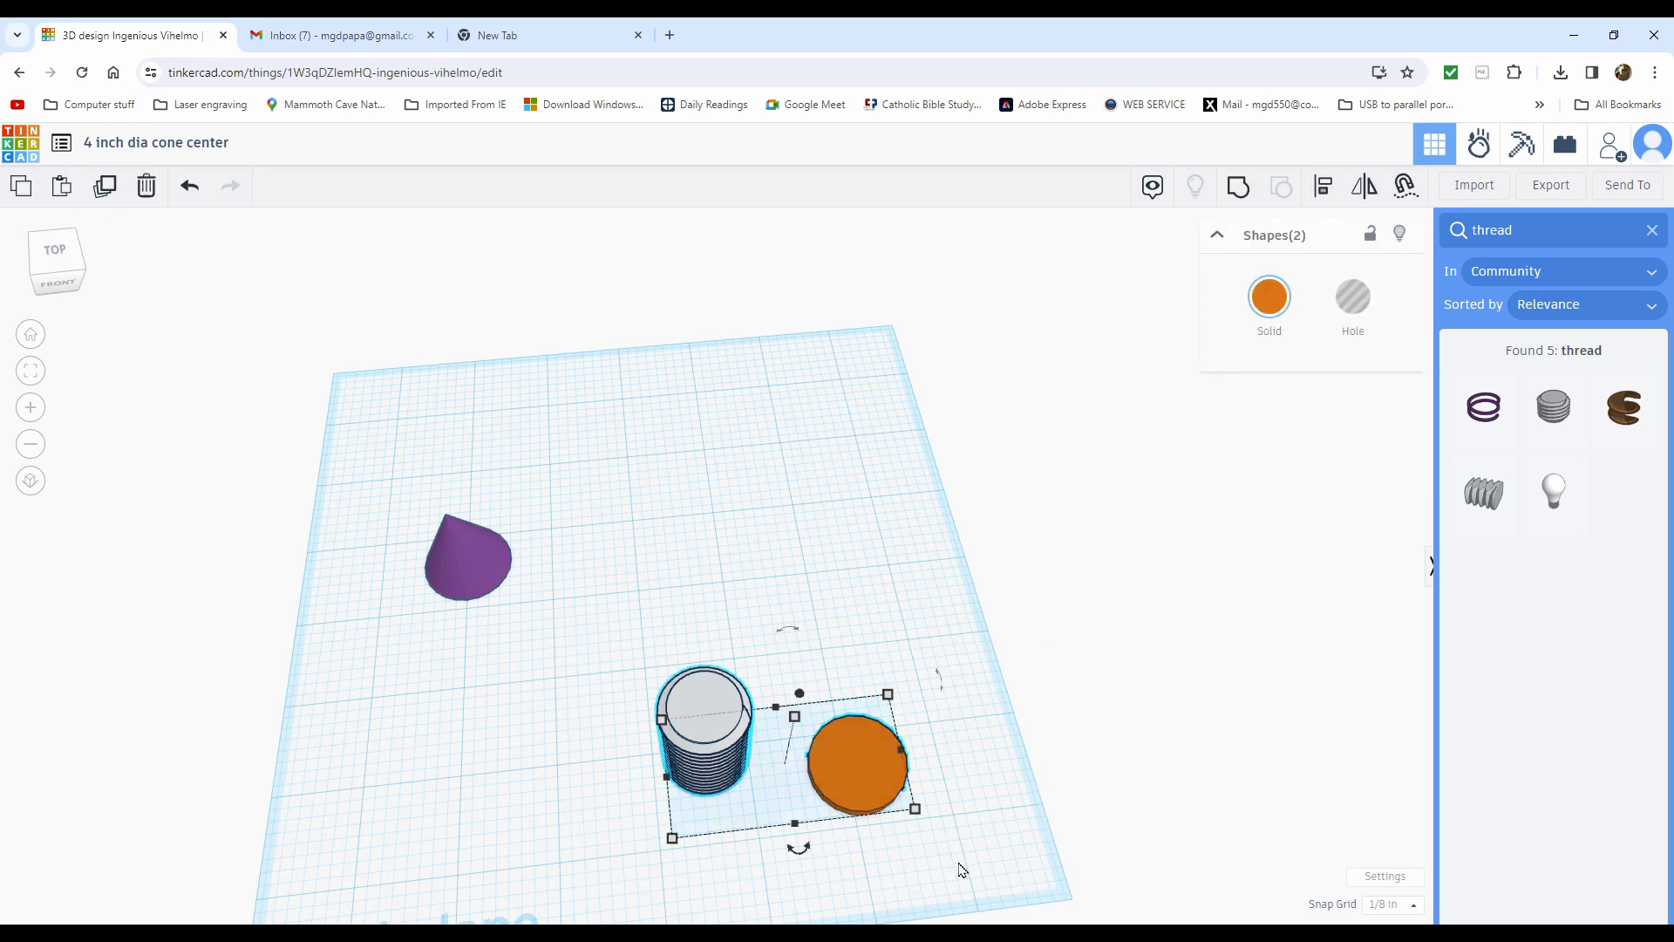
{"action": "left_click", "coordinate": [1325, 188]}
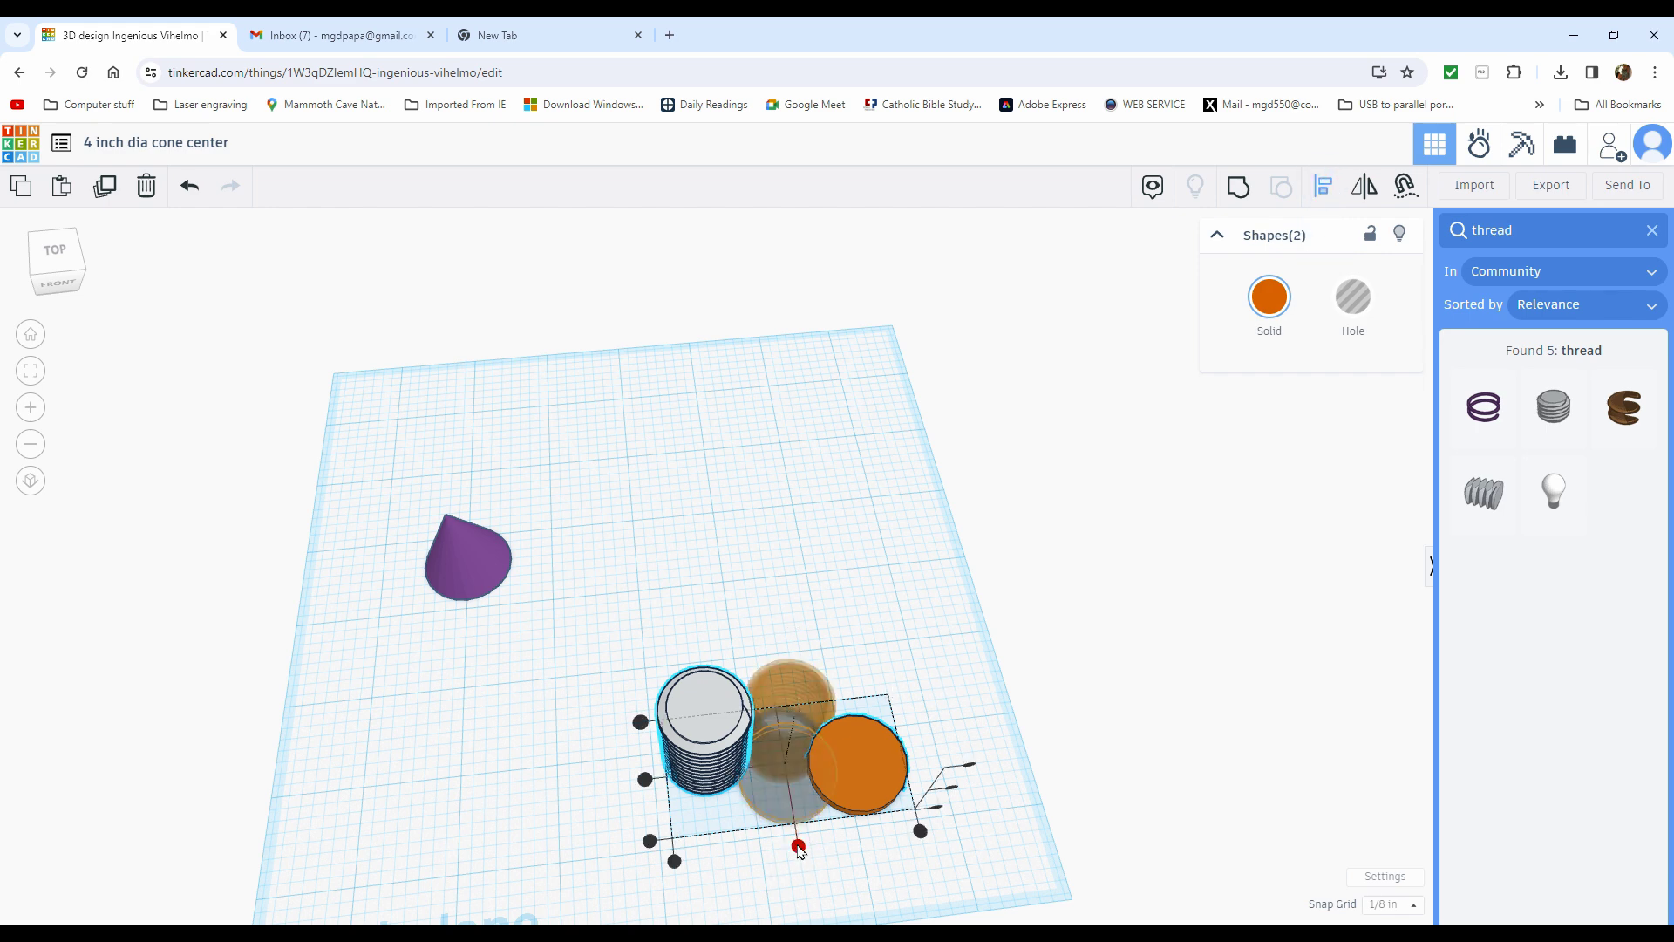
{"action": "left_click", "coordinate": [798, 845]}
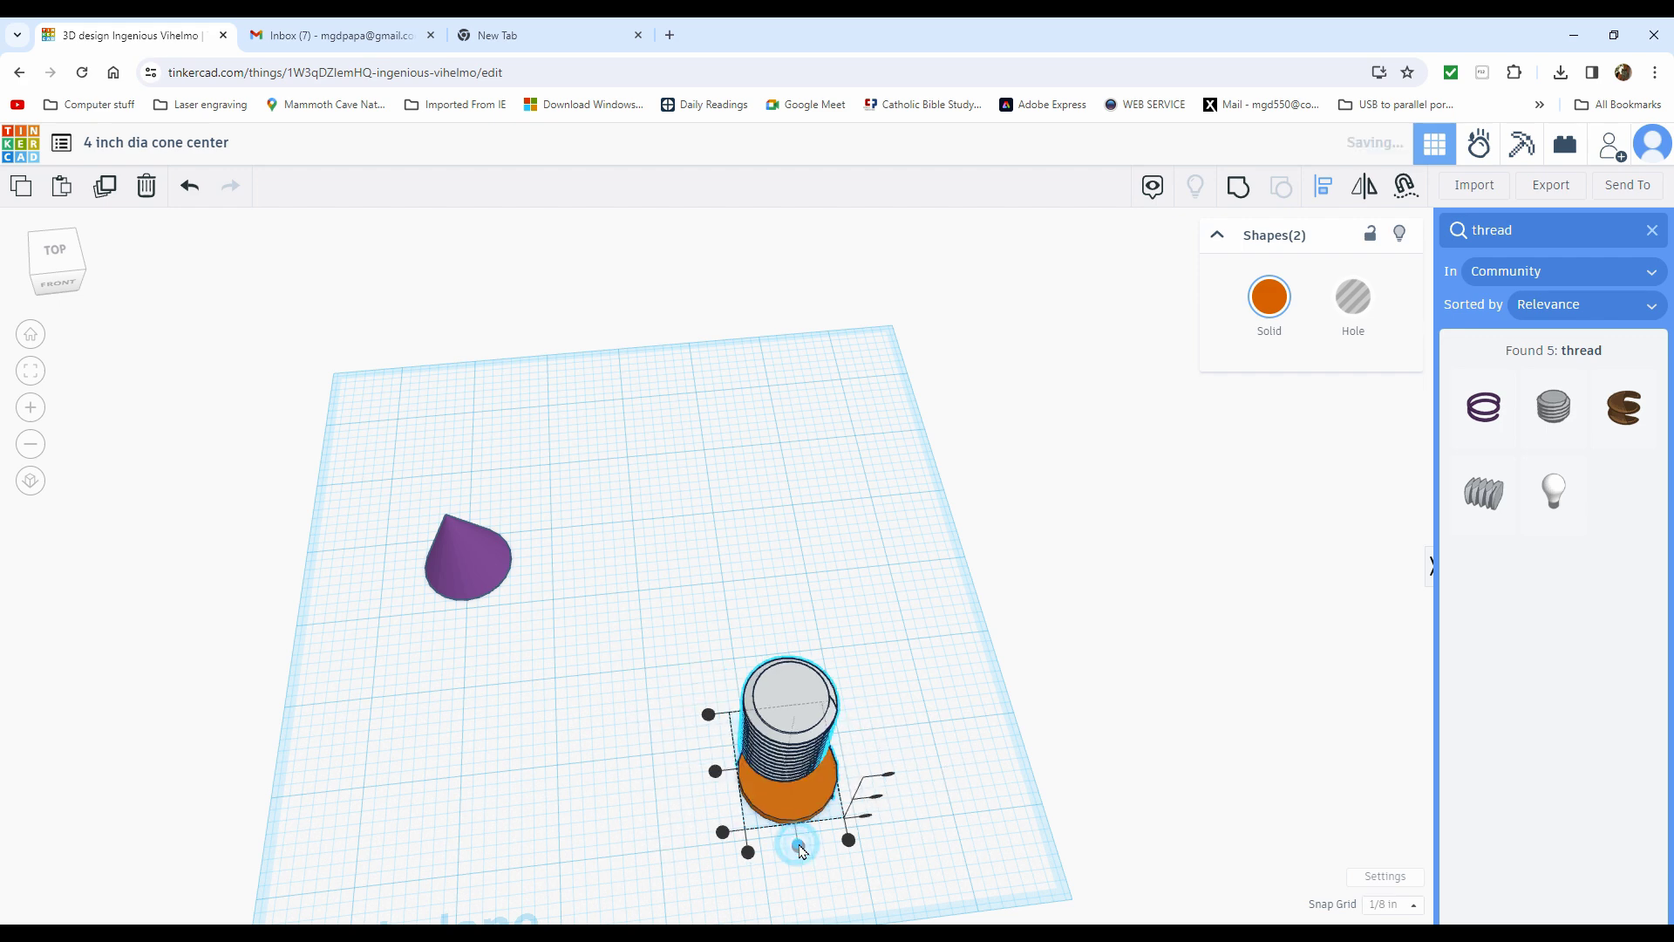
{"action": "left_click", "coordinate": [715, 769]}
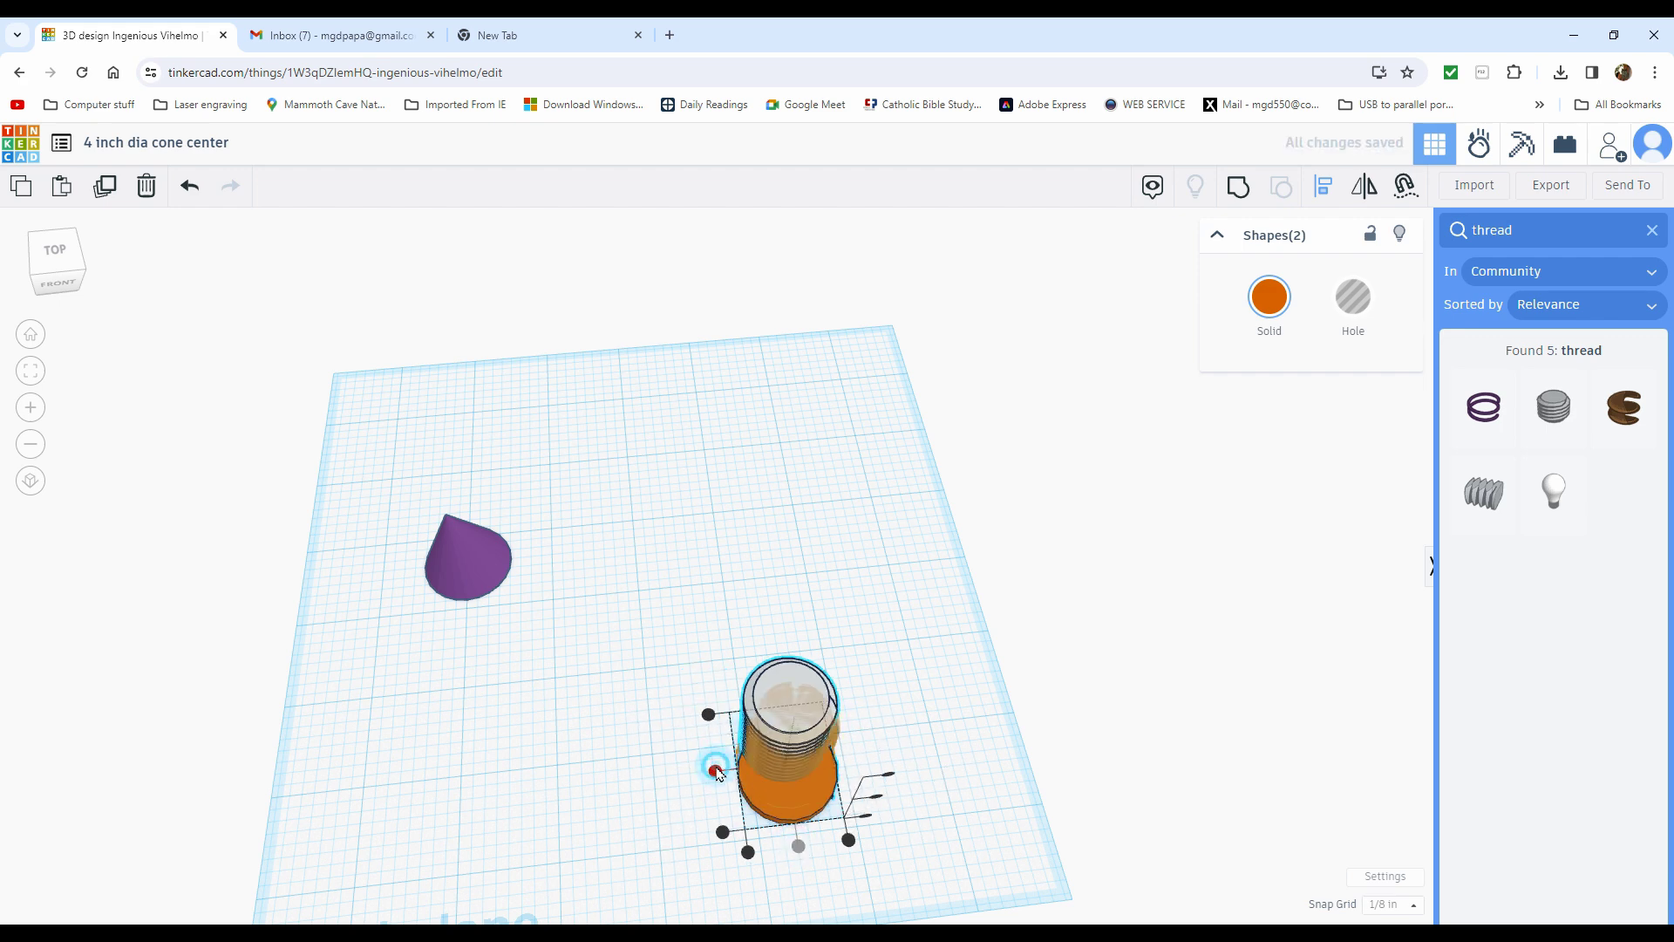
{"action": "left_click", "coordinate": [848, 523]}
{"action": "right_click_drag", "start_coordinate": [902, 784], "coordinate": [883, 665]}
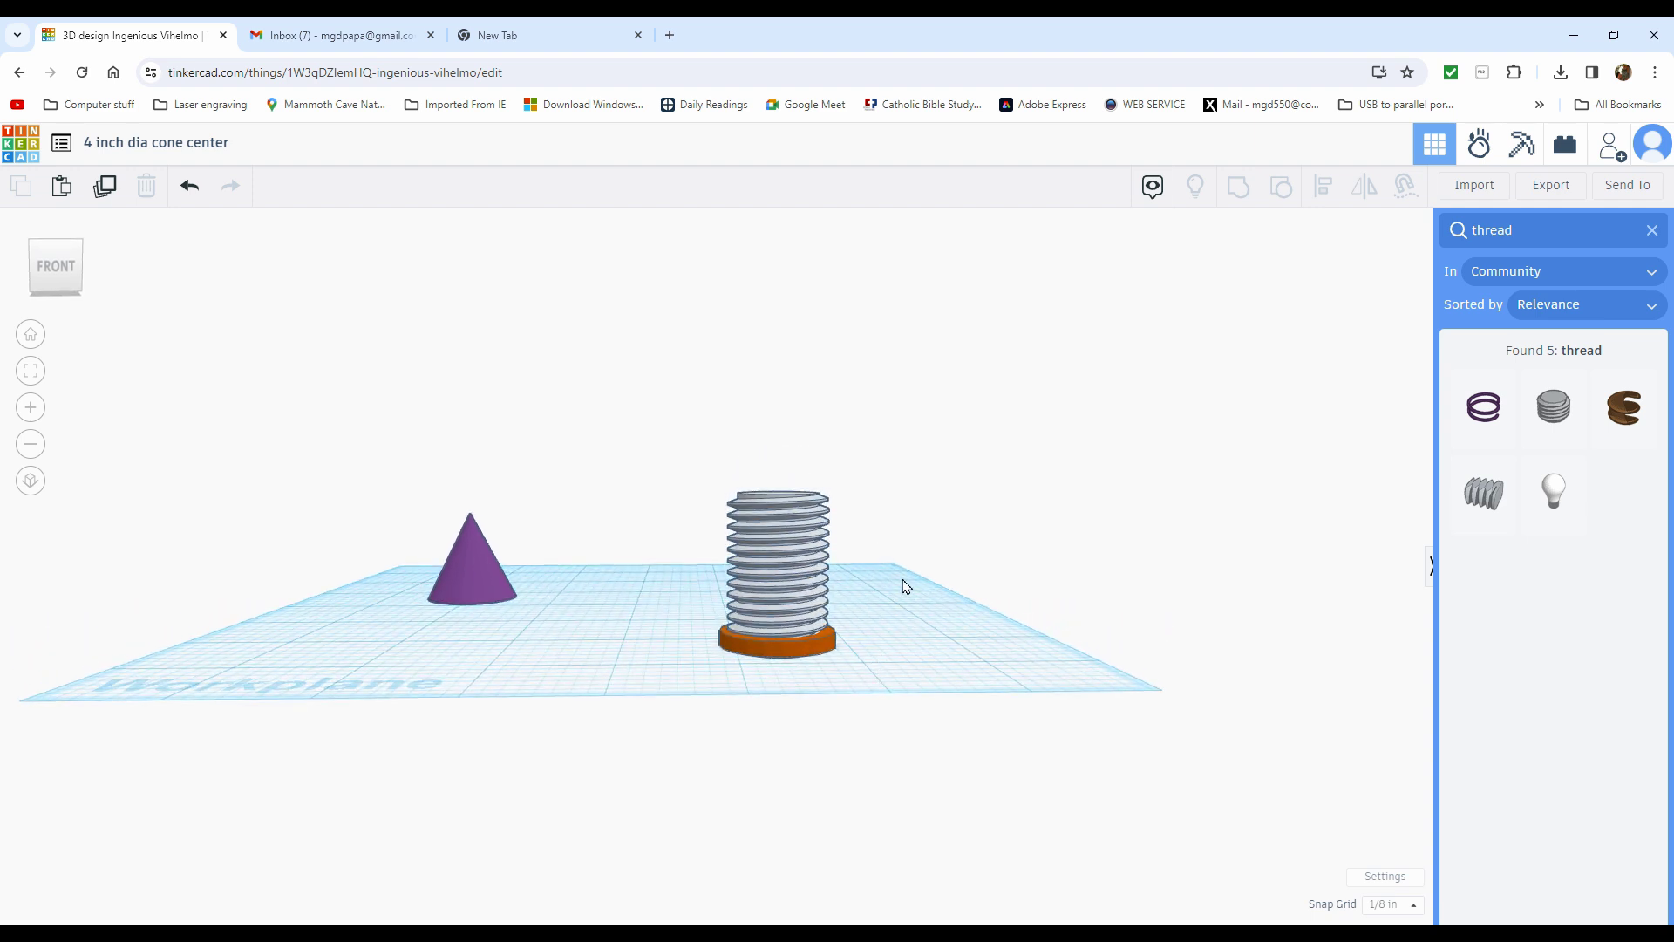
Marquee-select the threaded post and orange disc base and group them
{"action": "left_click", "coordinate": [881, 547]}
{"action": "left_click_drag", "start_coordinate": [677, 437], "coordinate": [997, 761]}
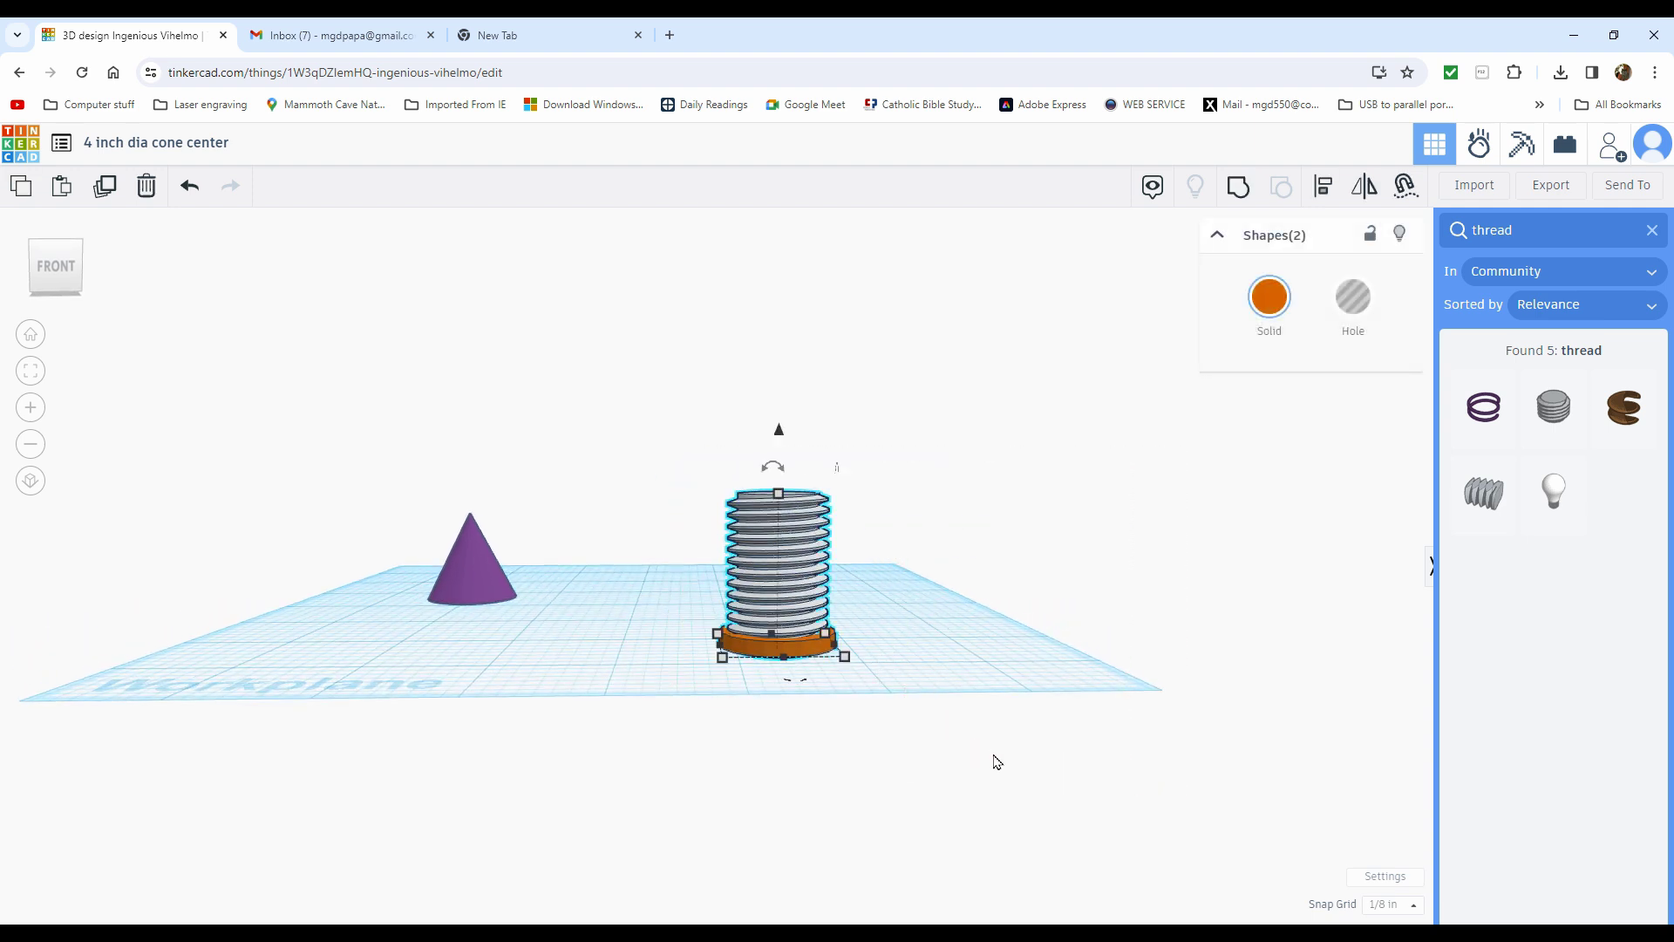
{"action": "left_click", "coordinate": [1239, 190]}
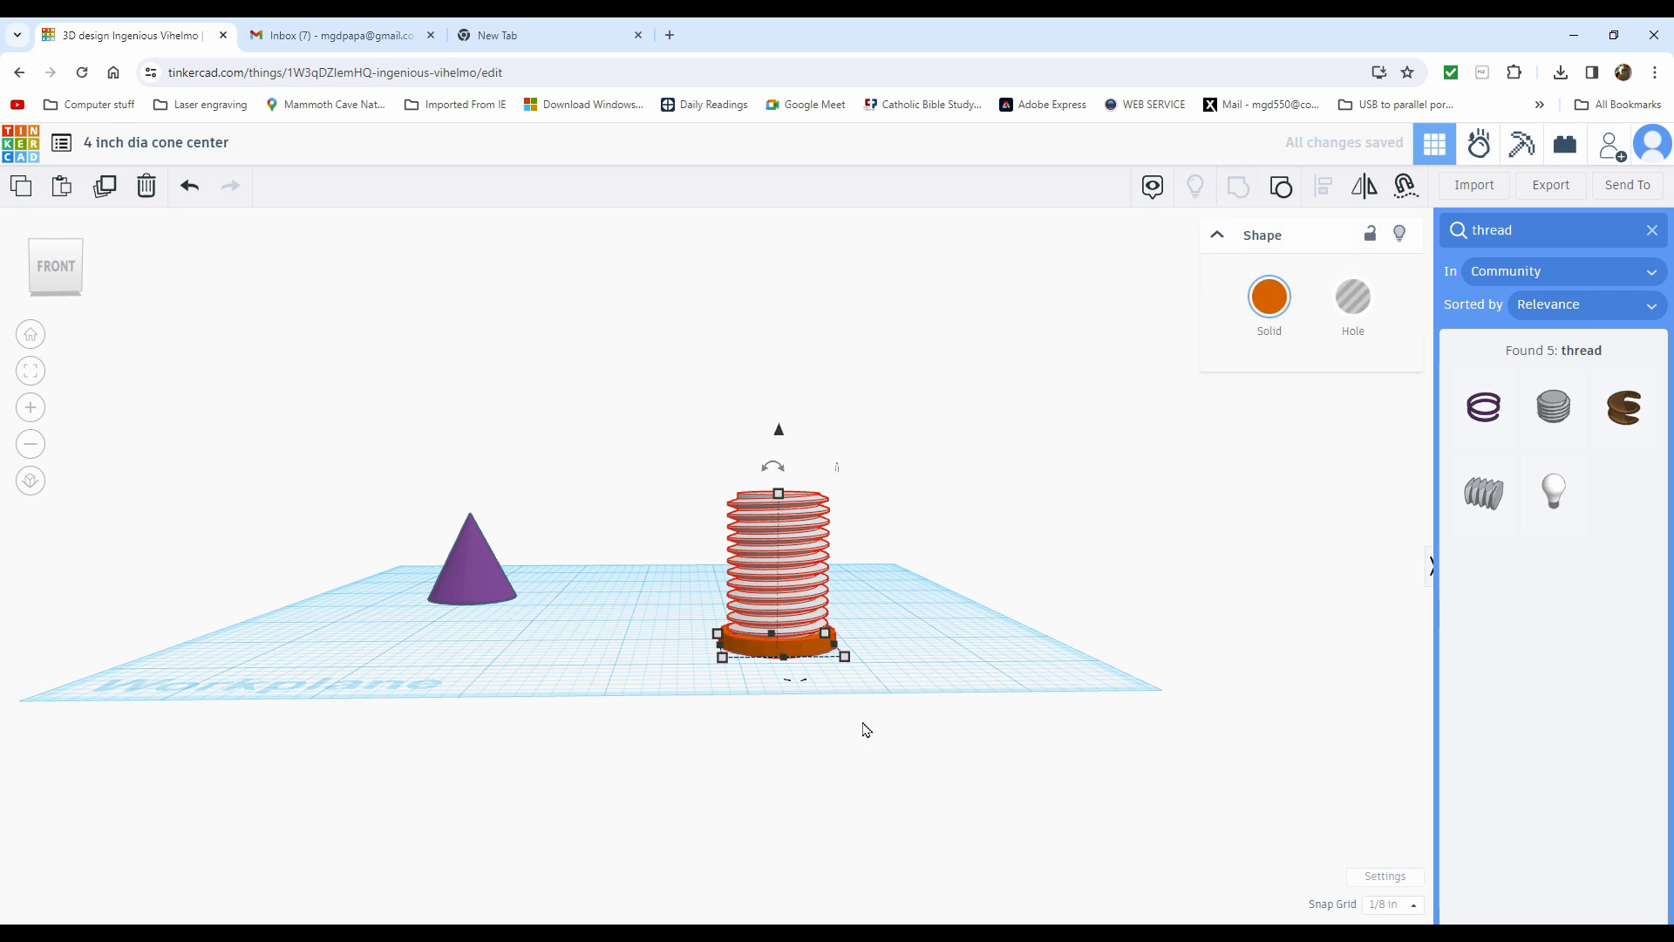
{"action": "left_click", "coordinate": [907, 567]}
{"action": "left_click", "coordinate": [783, 547]}
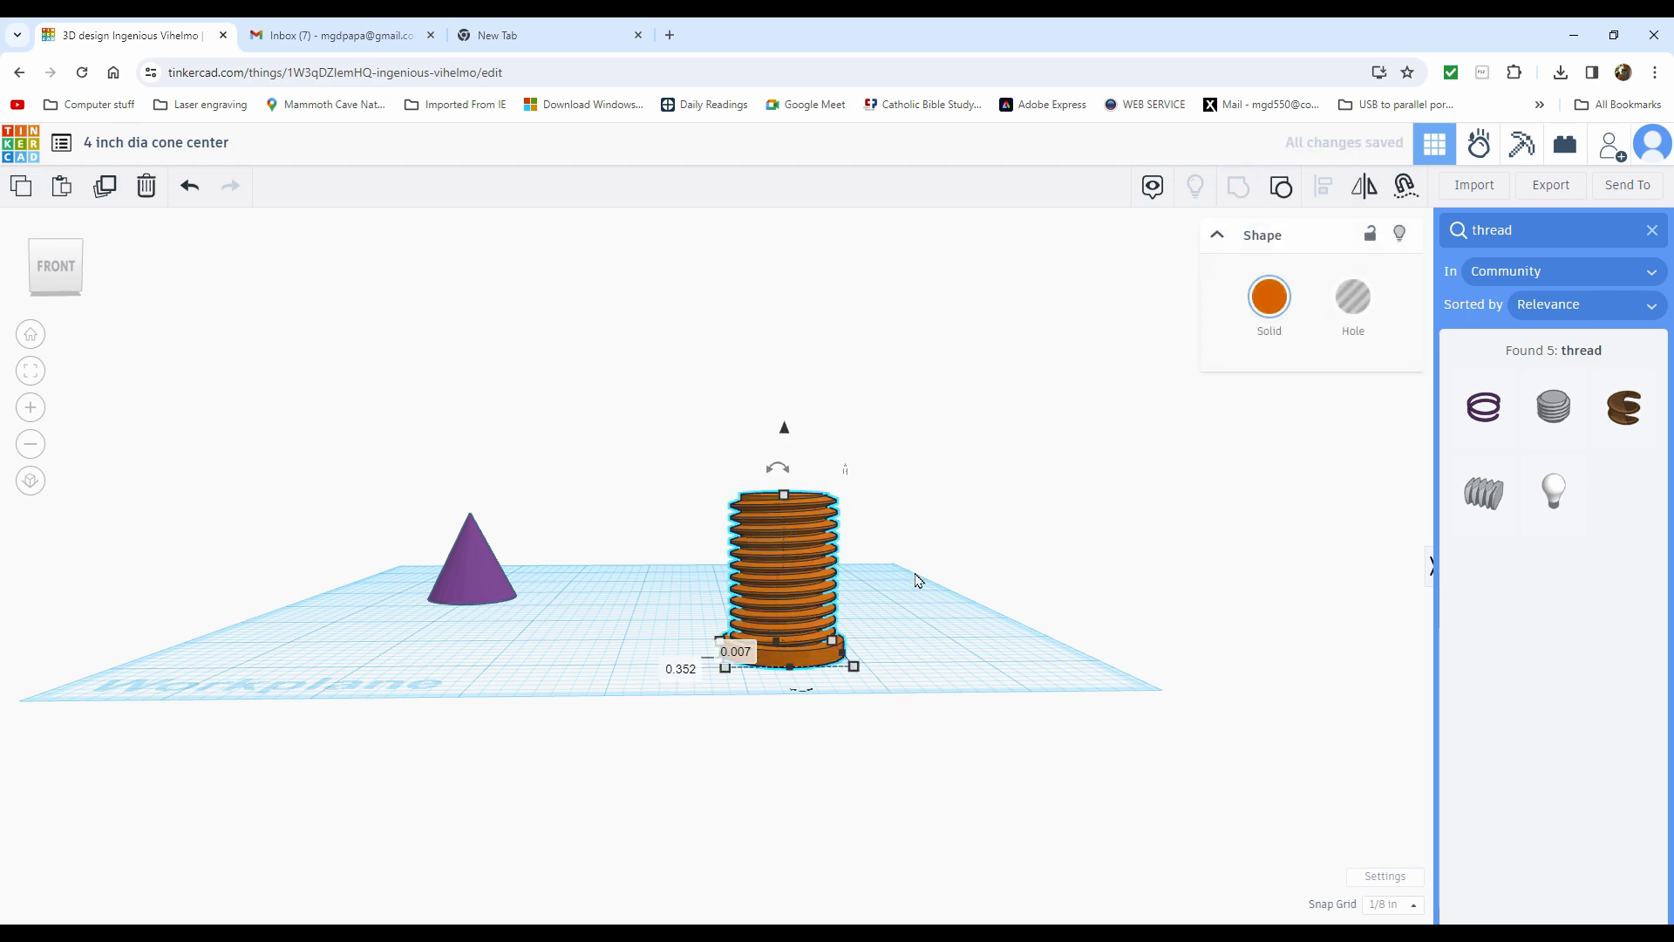
{"action": "left_click", "coordinate": [1010, 635]}
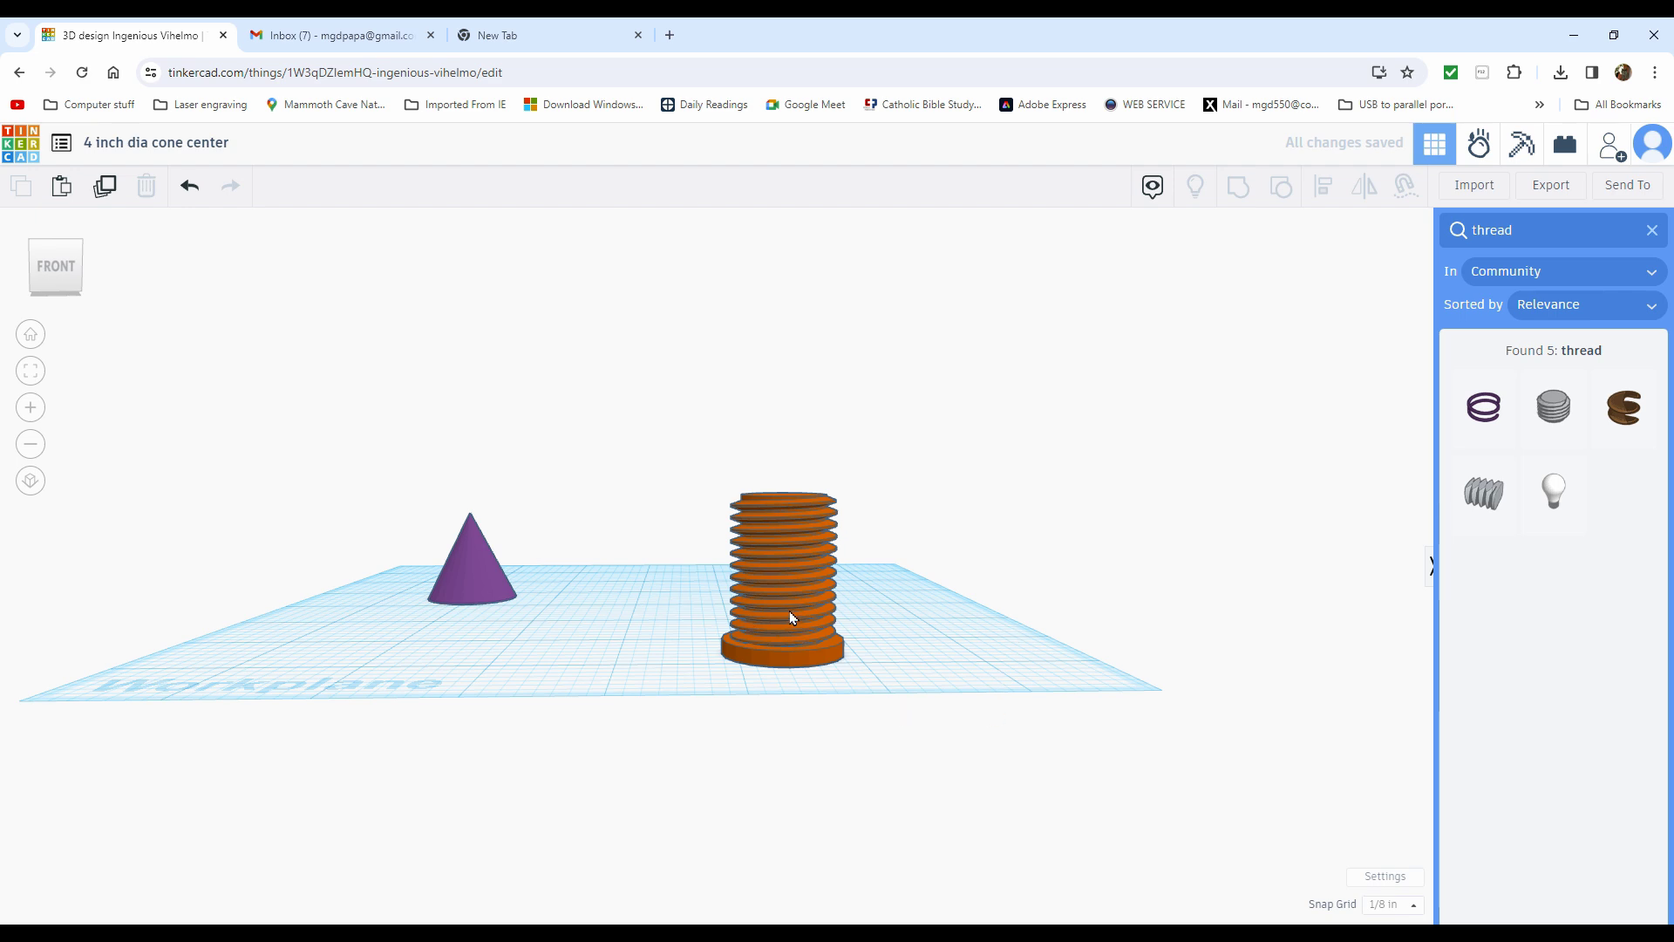
Resize the purple cone to 4 by 4, move it toward the post, and raise it to about 2⅝
{"action": "left_click", "coordinate": [472, 573]}
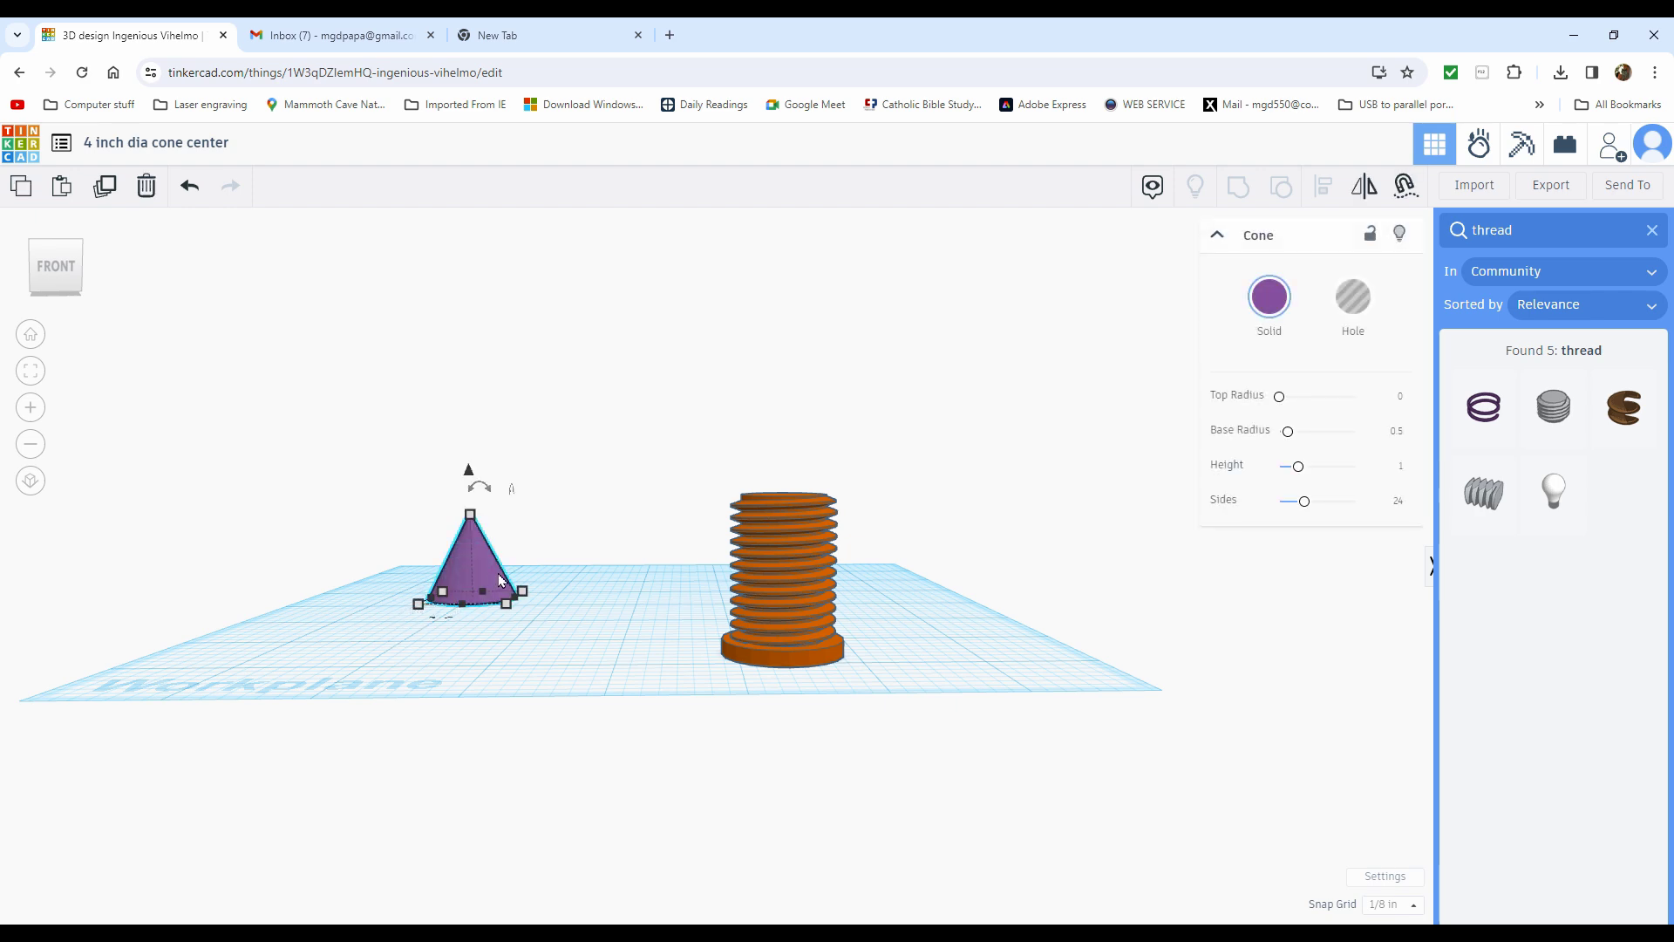
{"action": "mouse_move", "coordinate": [419, 611]}
{"action": "left_click", "coordinate": [348, 602]}
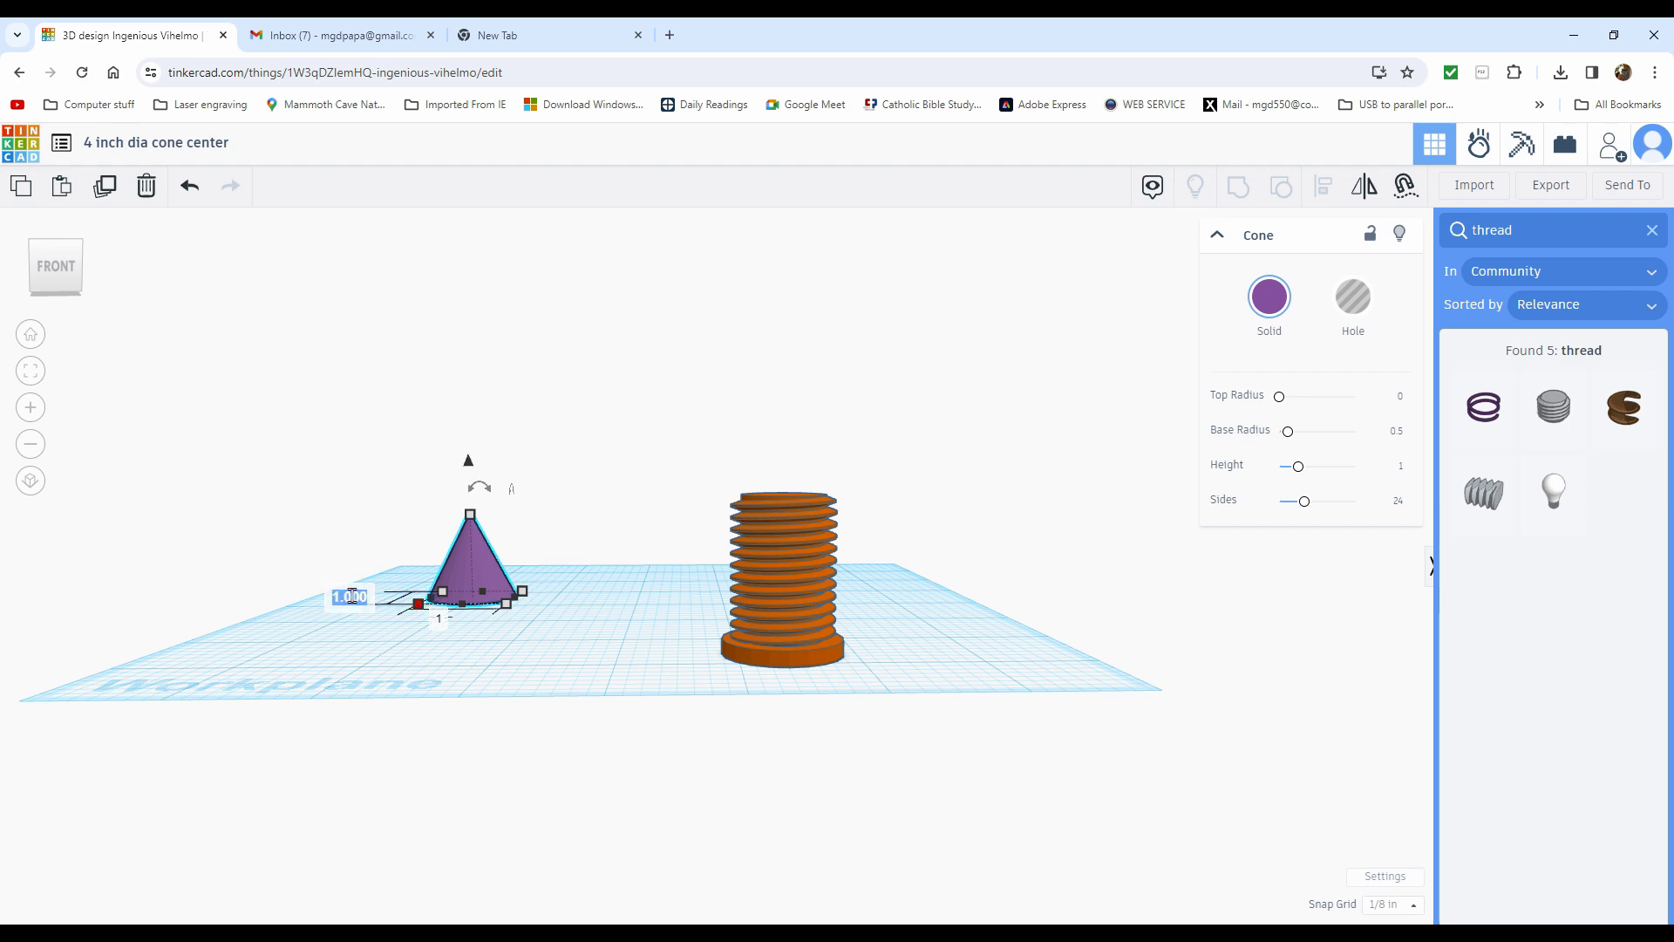
{"action": "type", "text": "4"}
{"action": "key", "text": "Return"}
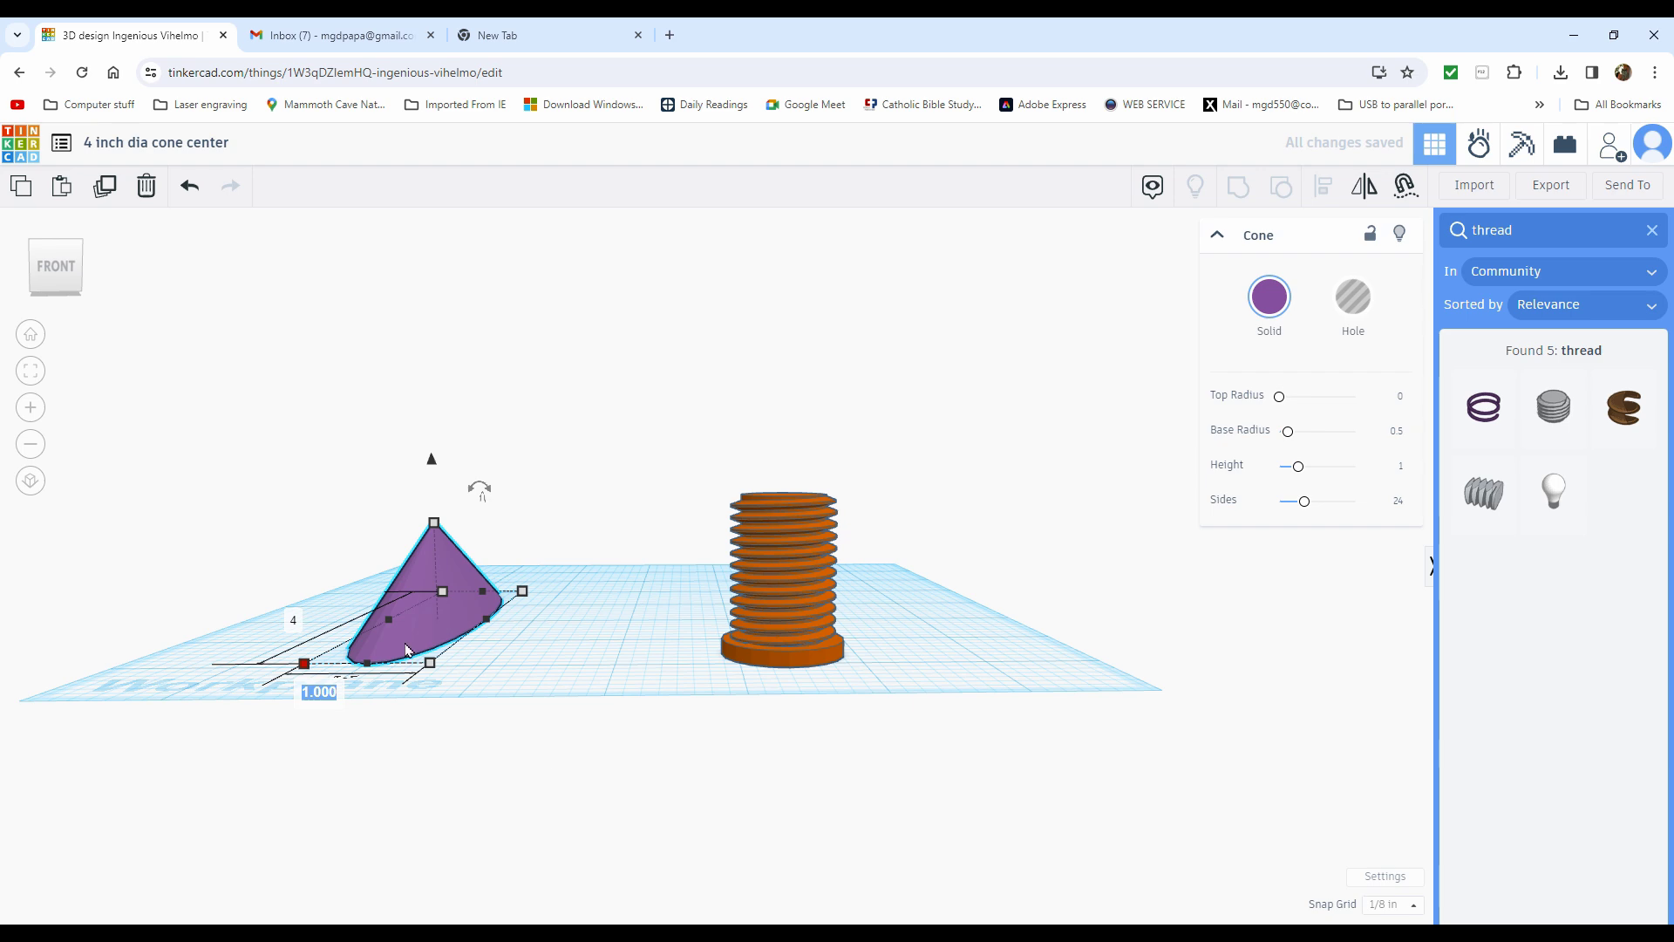
{"action": "left_click", "coordinate": [310, 695]}
{"action": "type", "text": "4"}
{"action": "key", "text": "Return"}
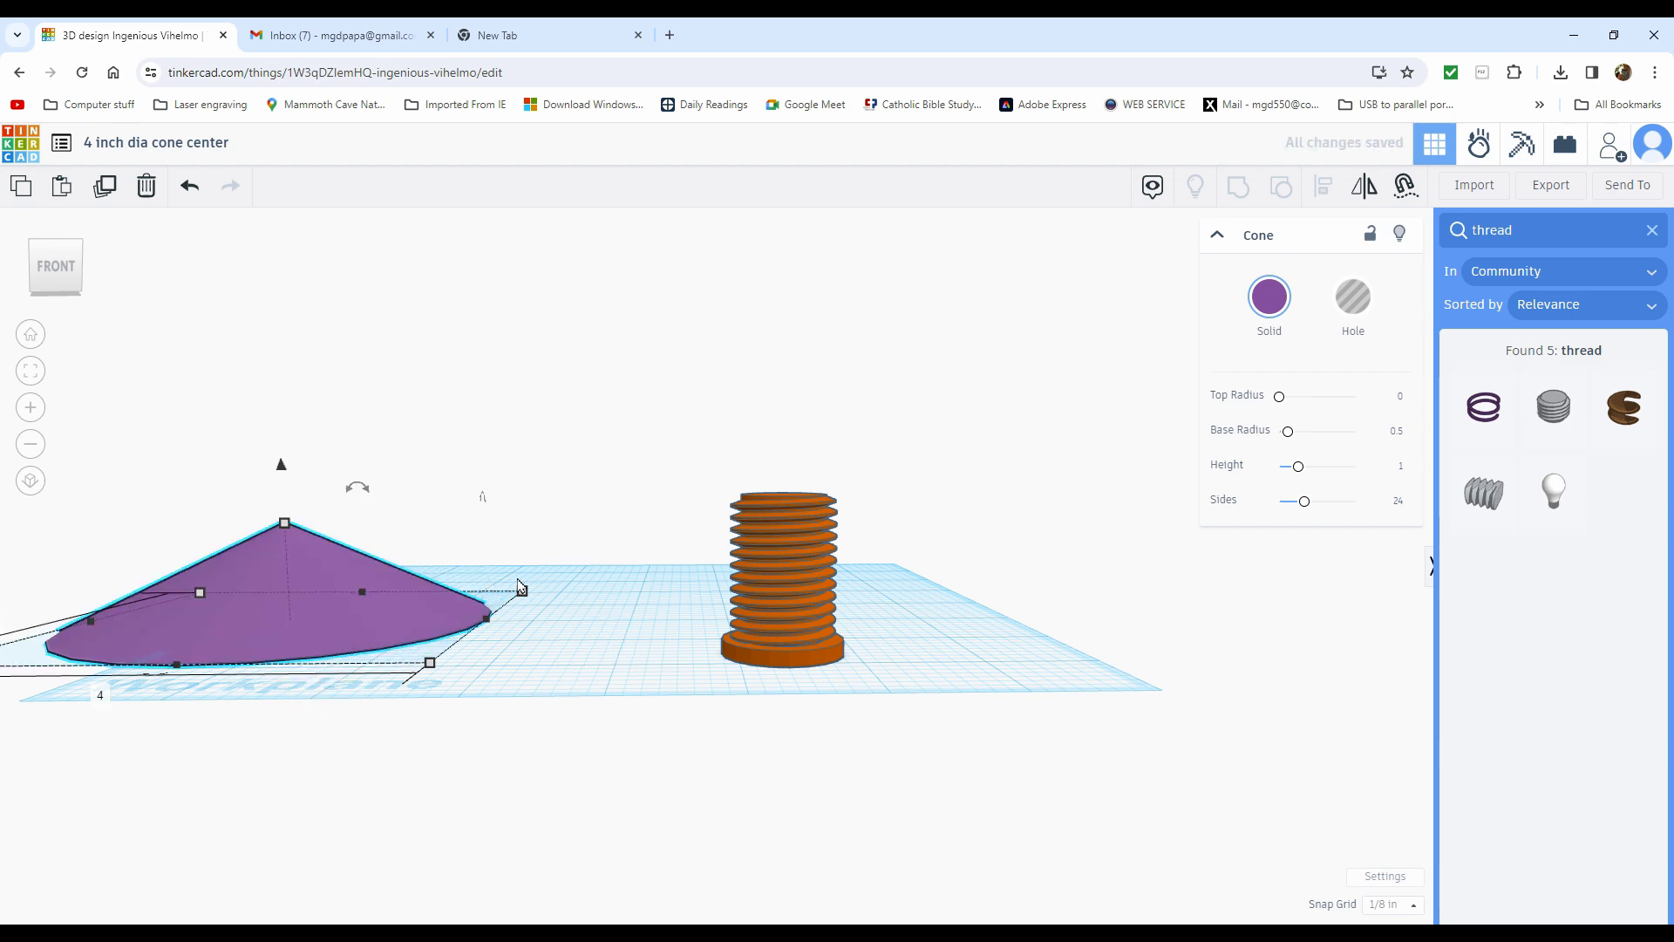
{"action": "left_click_drag", "start_coordinate": [257, 582], "coordinate": [452, 582]}
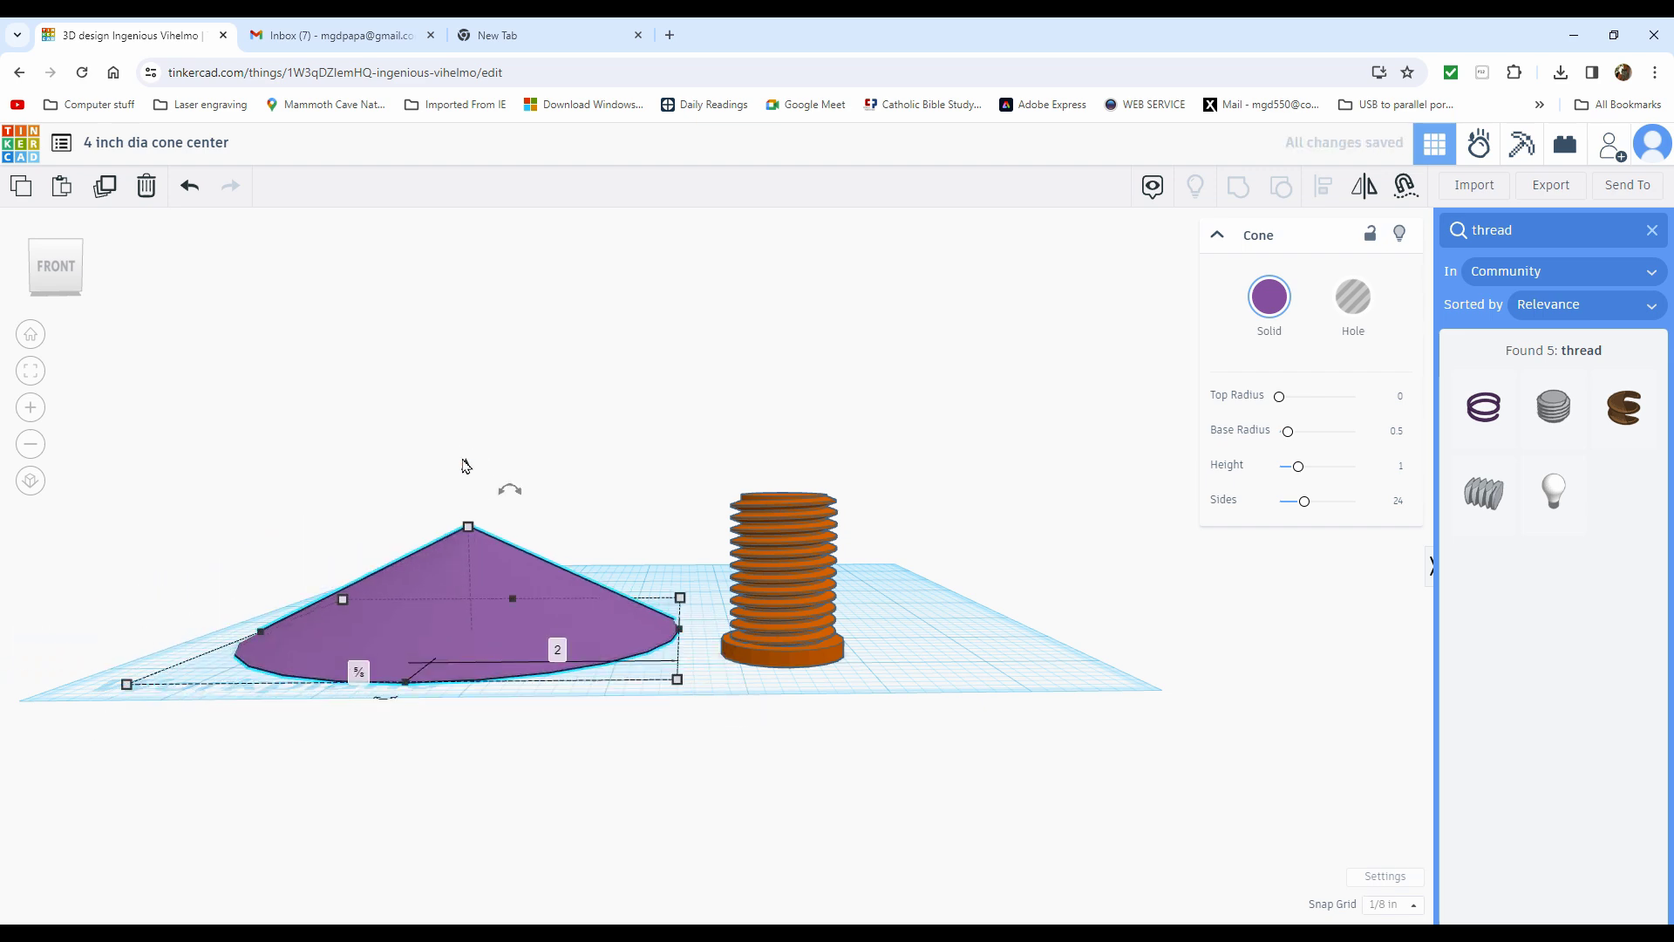
{"action": "mouse_move", "coordinate": [478, 538]}
{"action": "left_click_drag", "start_coordinate": [468, 528], "coordinate": [467, 408]}
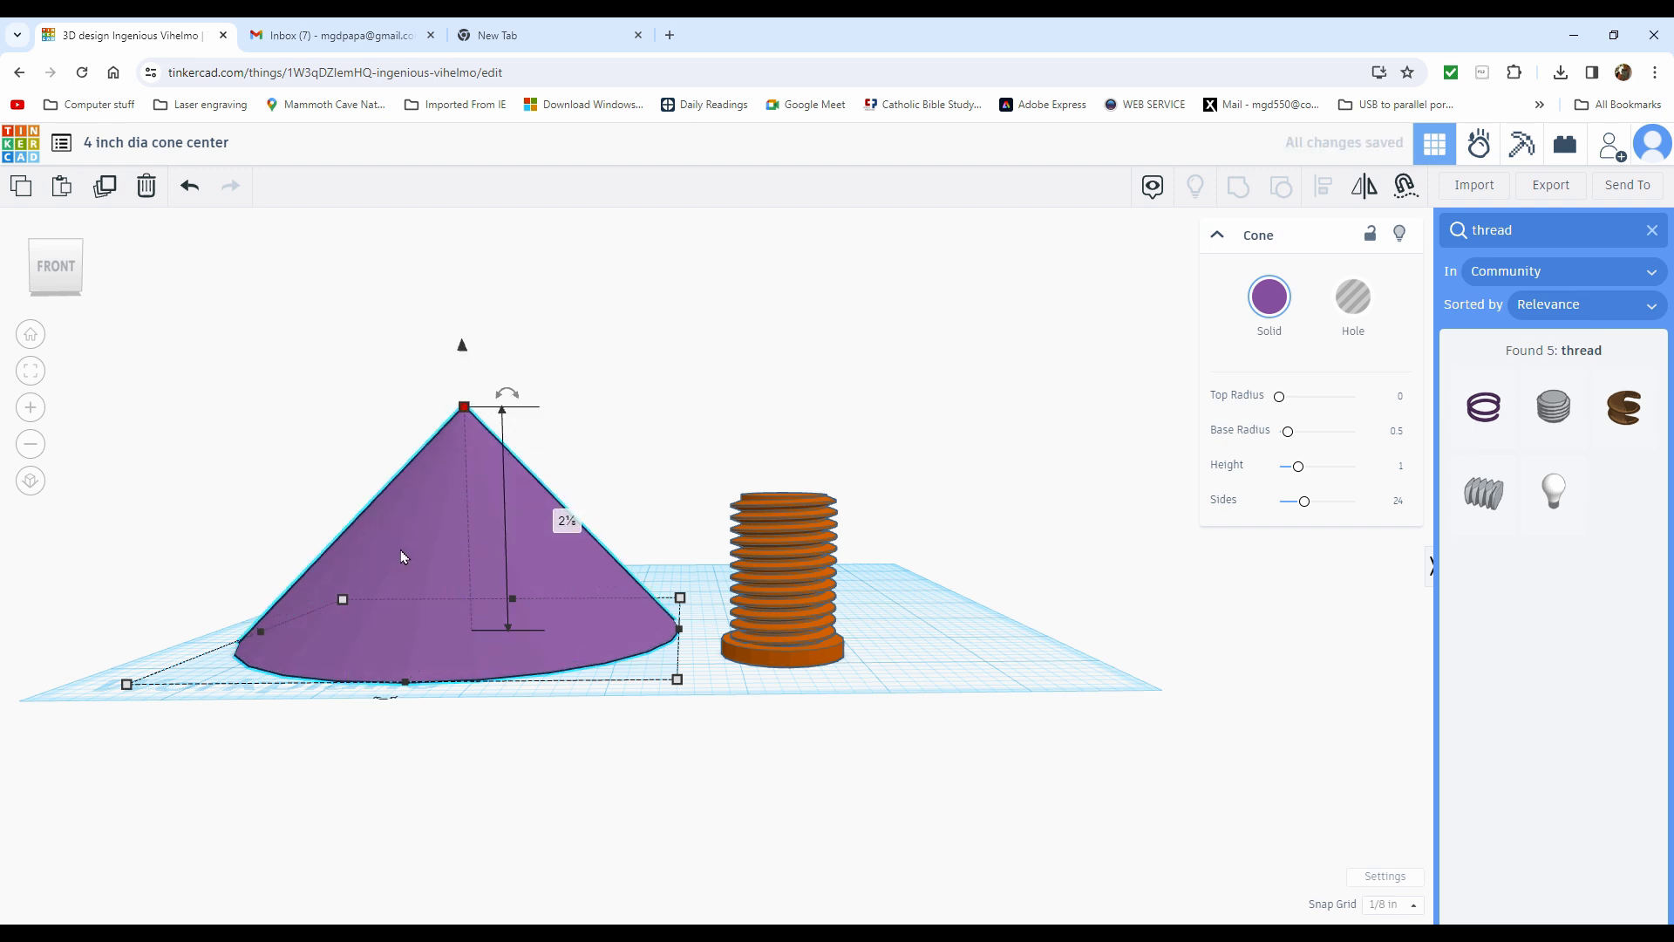
Raise the purple cone's Sides to 64 for a smooth round surface
{"action": "left_click", "coordinate": [747, 411]}
{"action": "scroll", "coordinate": [349, 603], "scroll_direction": "up", "scroll_amount": 5}
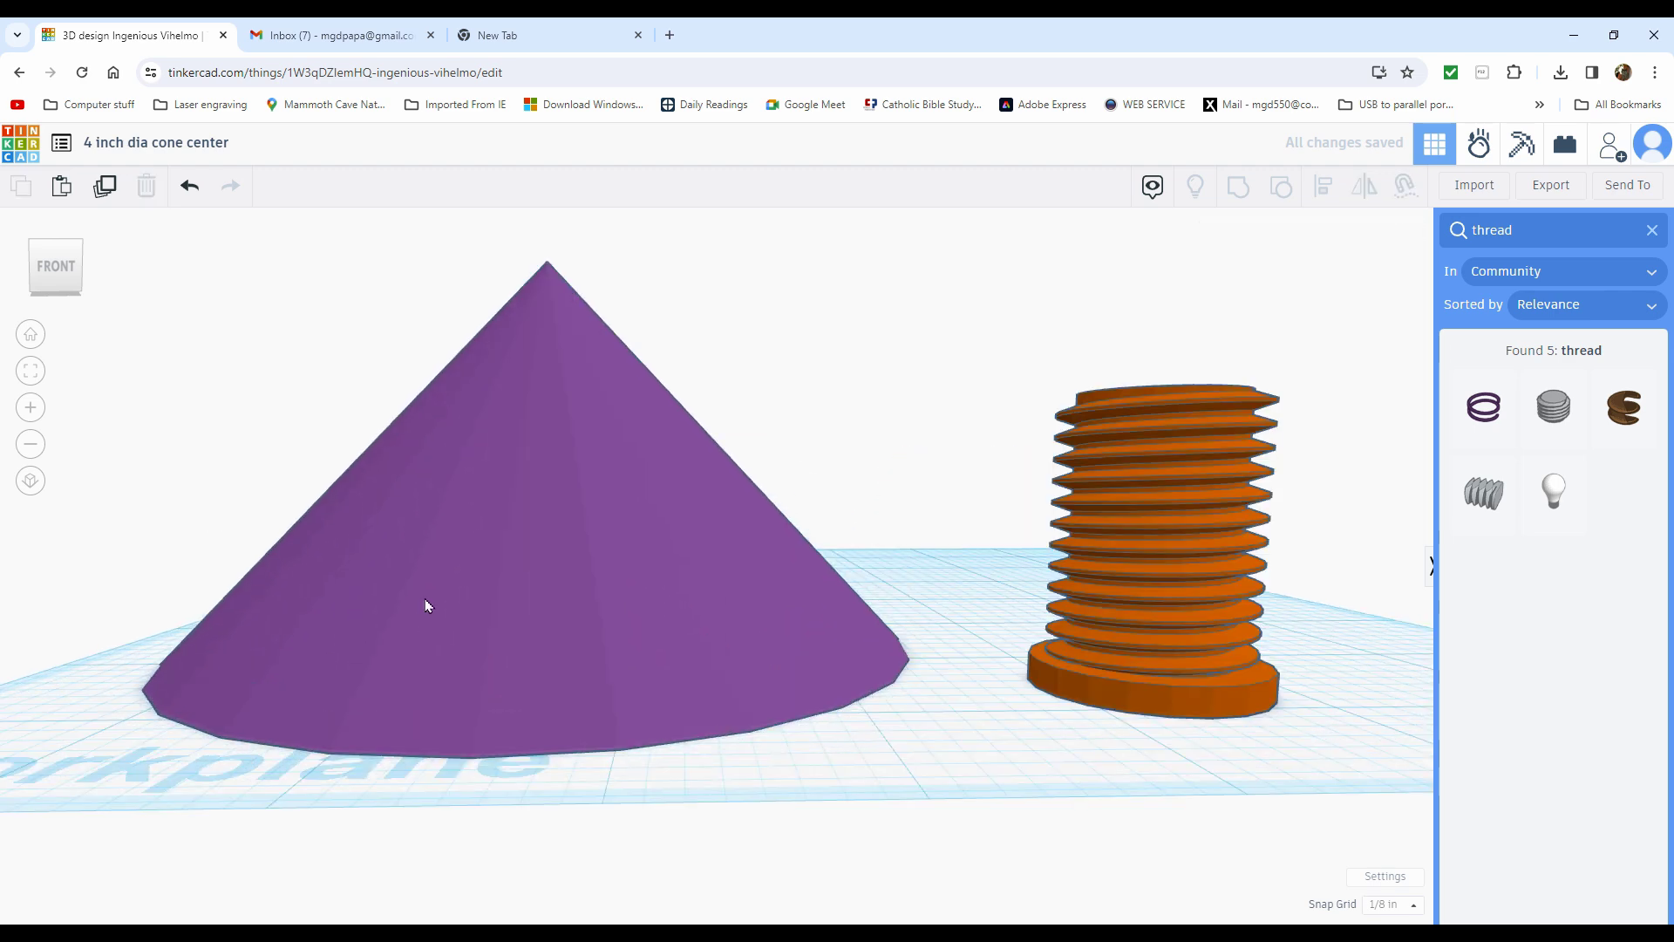
{"action": "scroll", "coordinate": [524, 671], "scroll_direction": "down", "scroll_amount": 5}
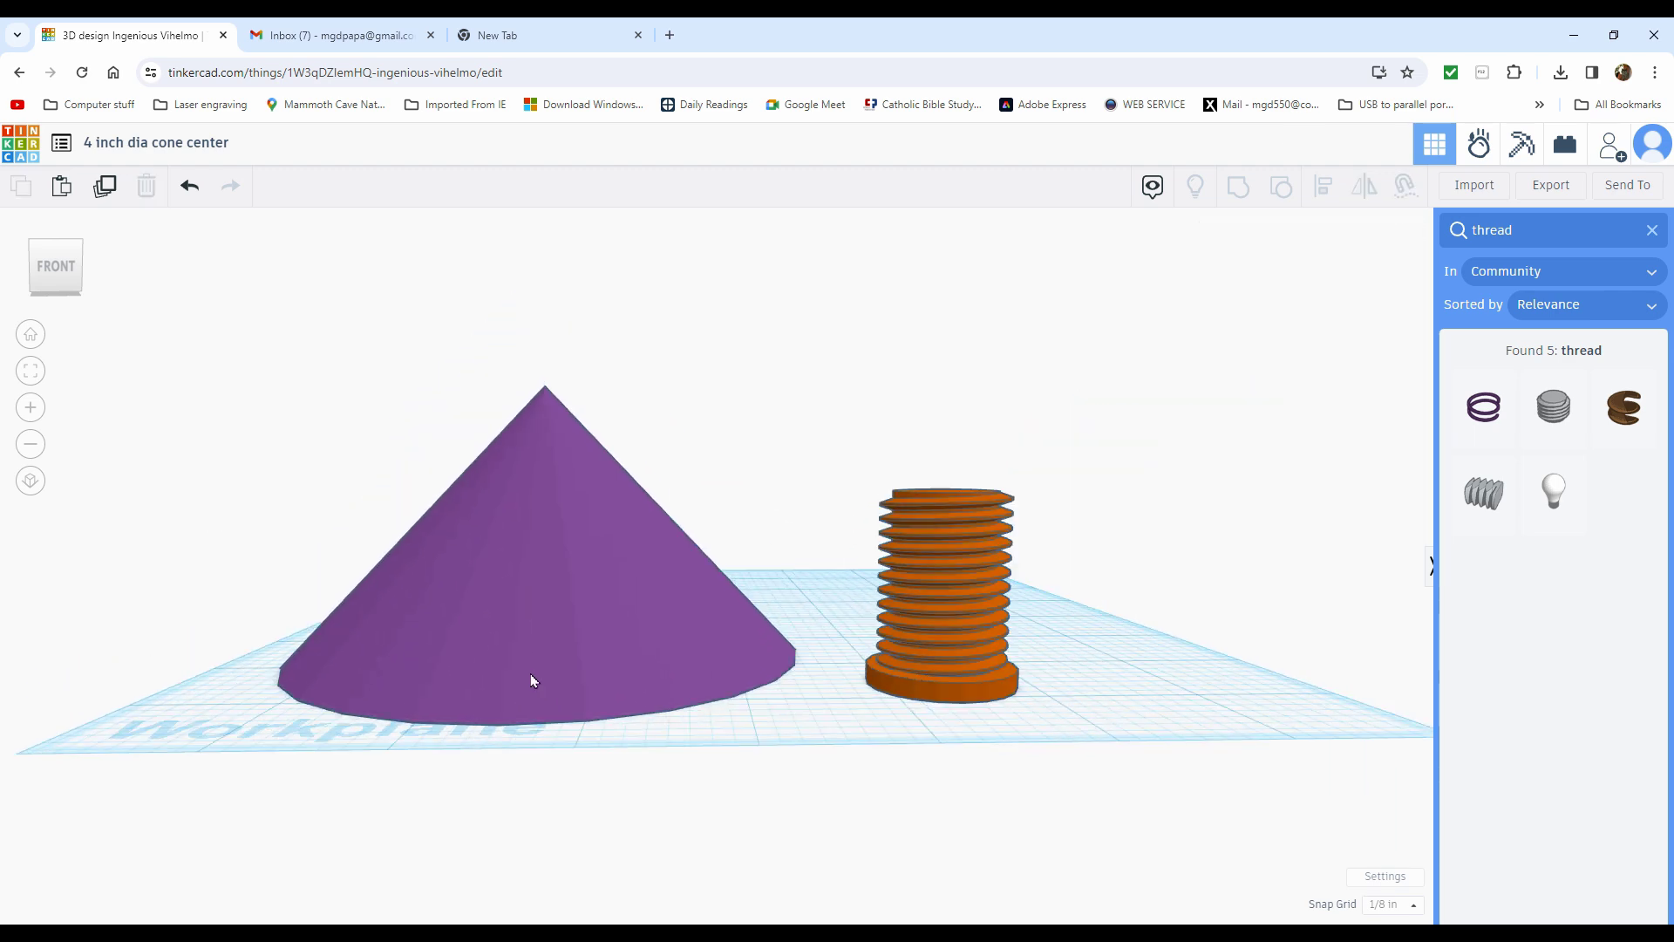
{"action": "left_click", "coordinate": [523, 630]}
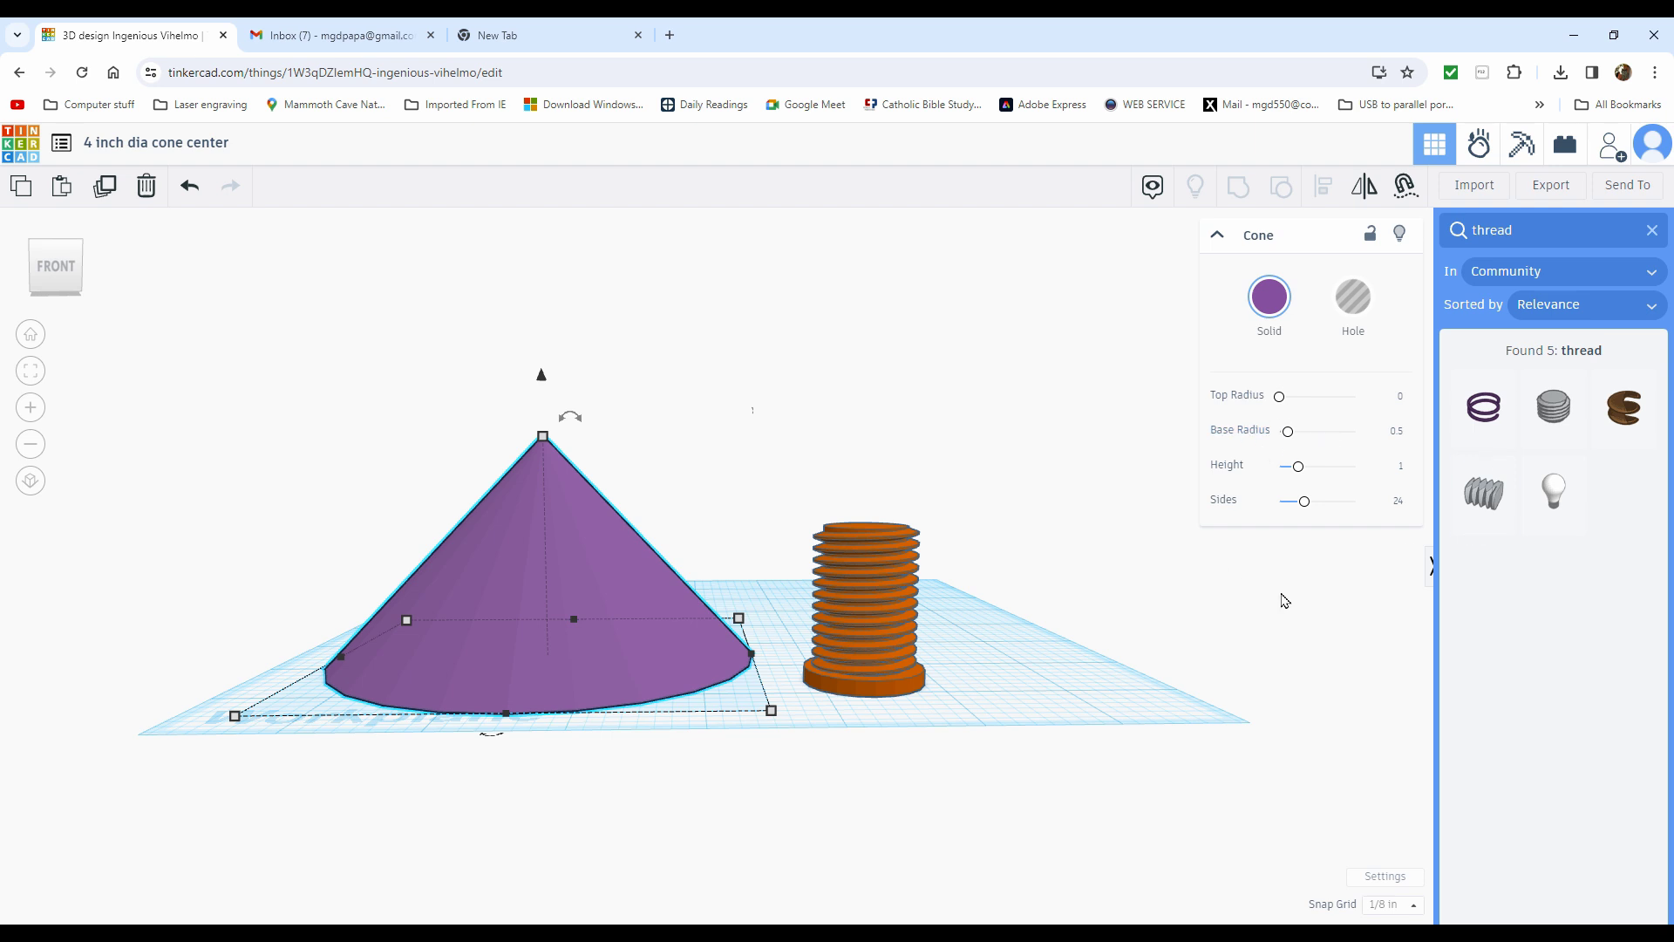
{"action": "left_click_drag", "start_coordinate": [1306, 508], "coordinate": [1479, 518]}
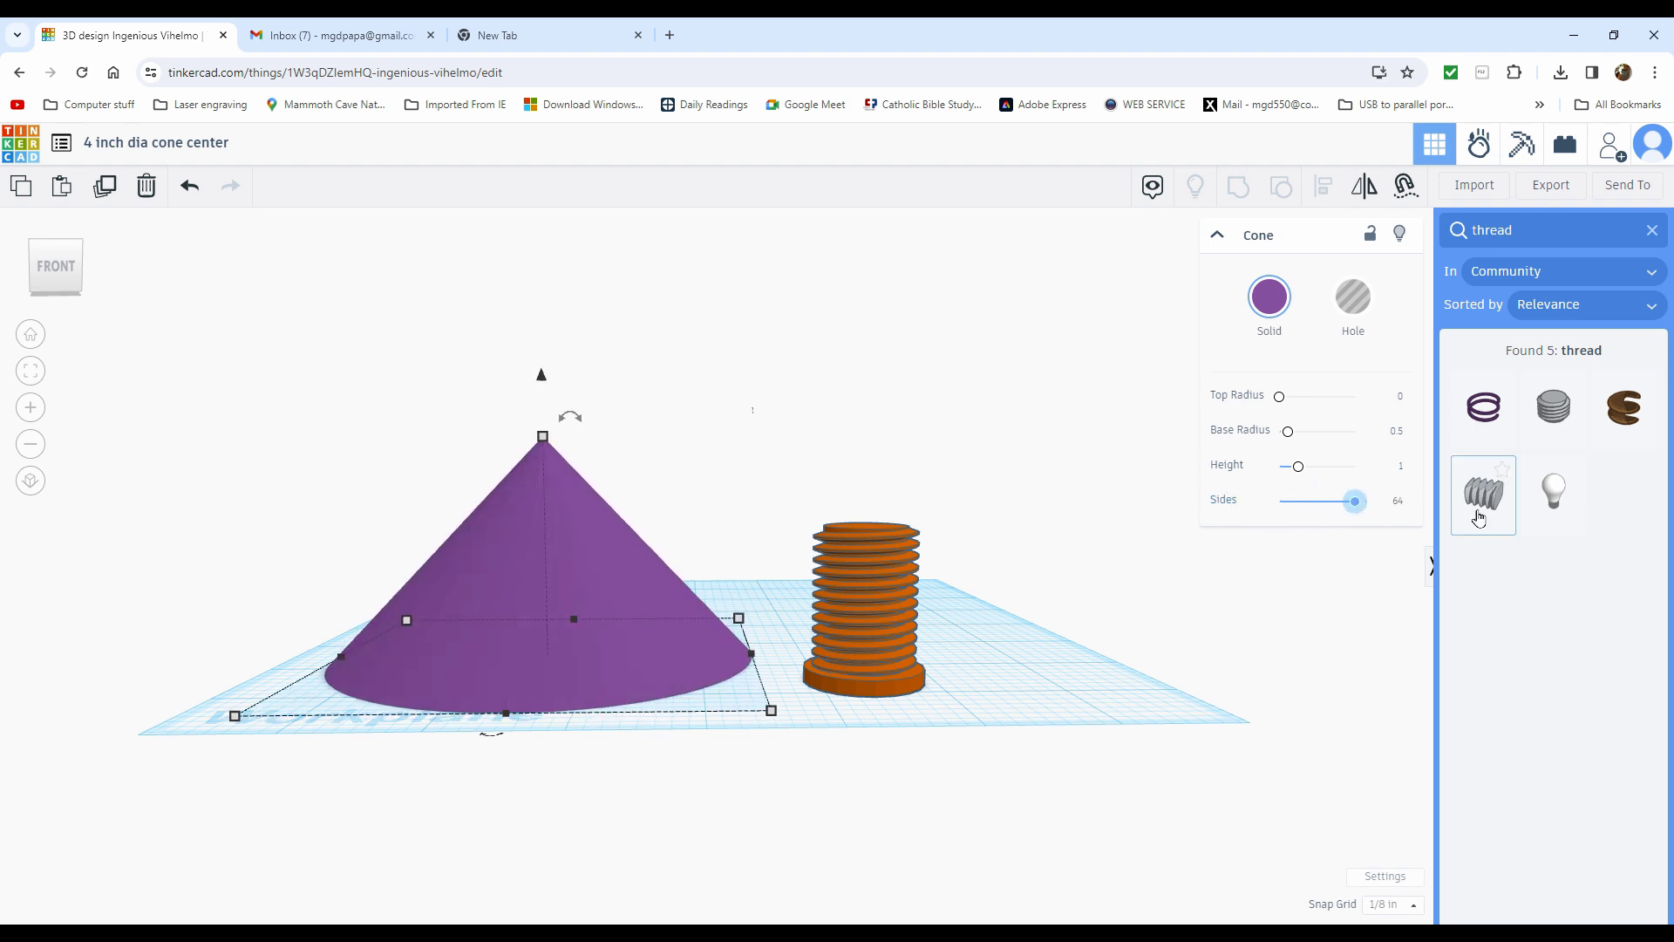
{"action": "left_click", "coordinate": [427, 545]}
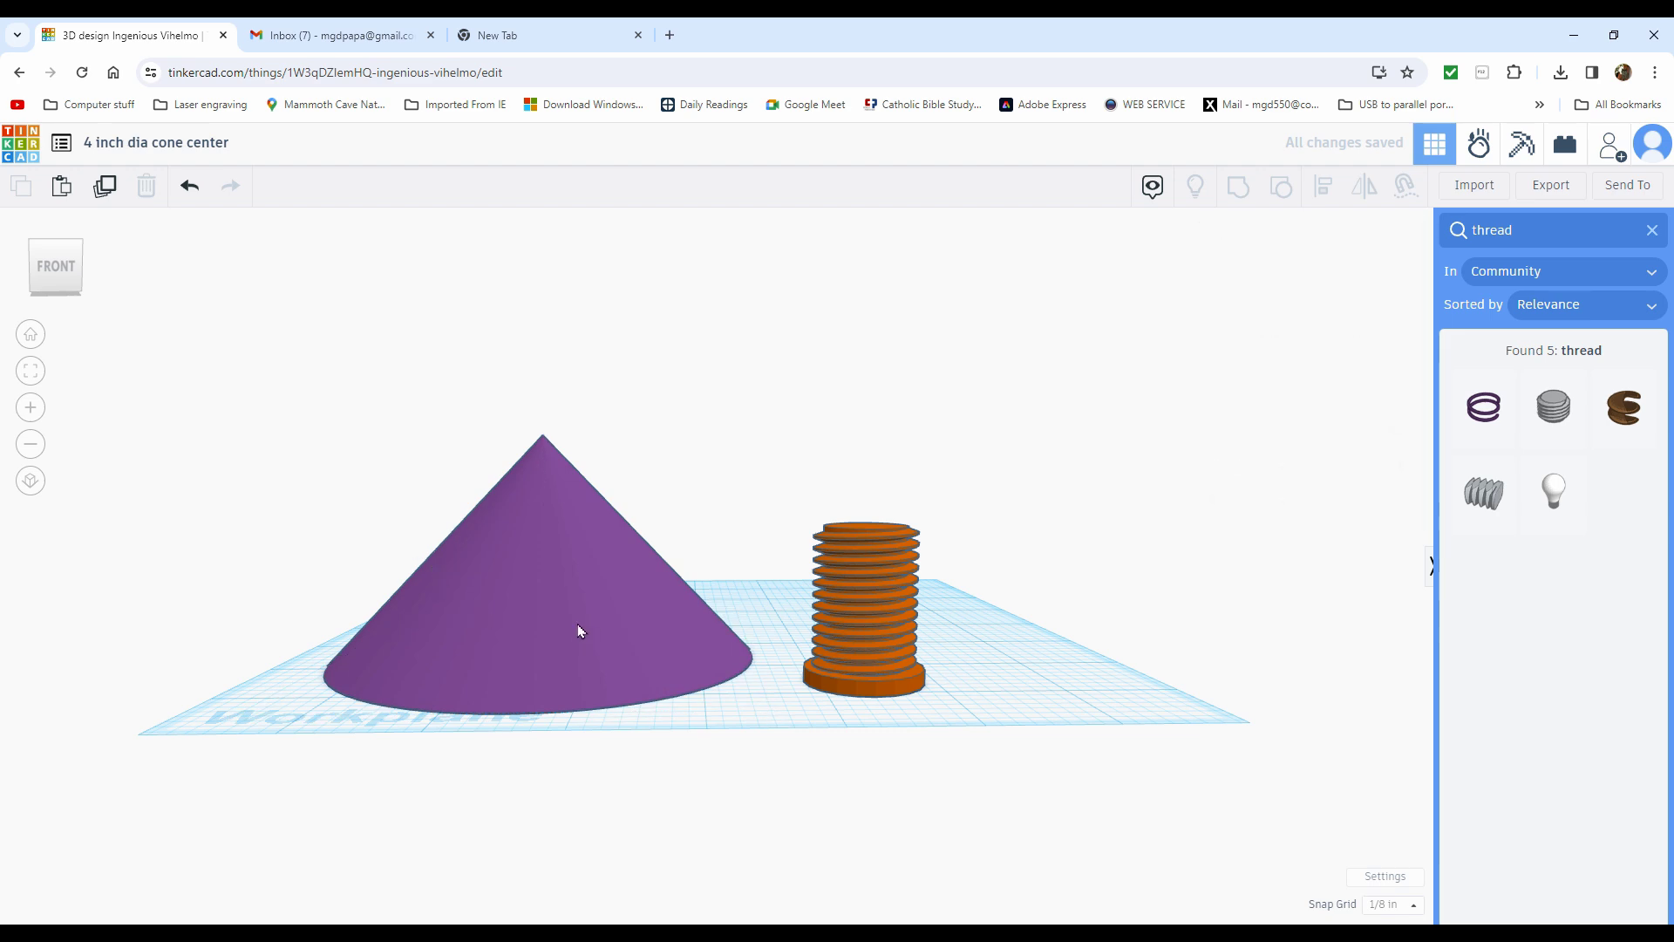
{"action": "left_click", "coordinate": [843, 596]}
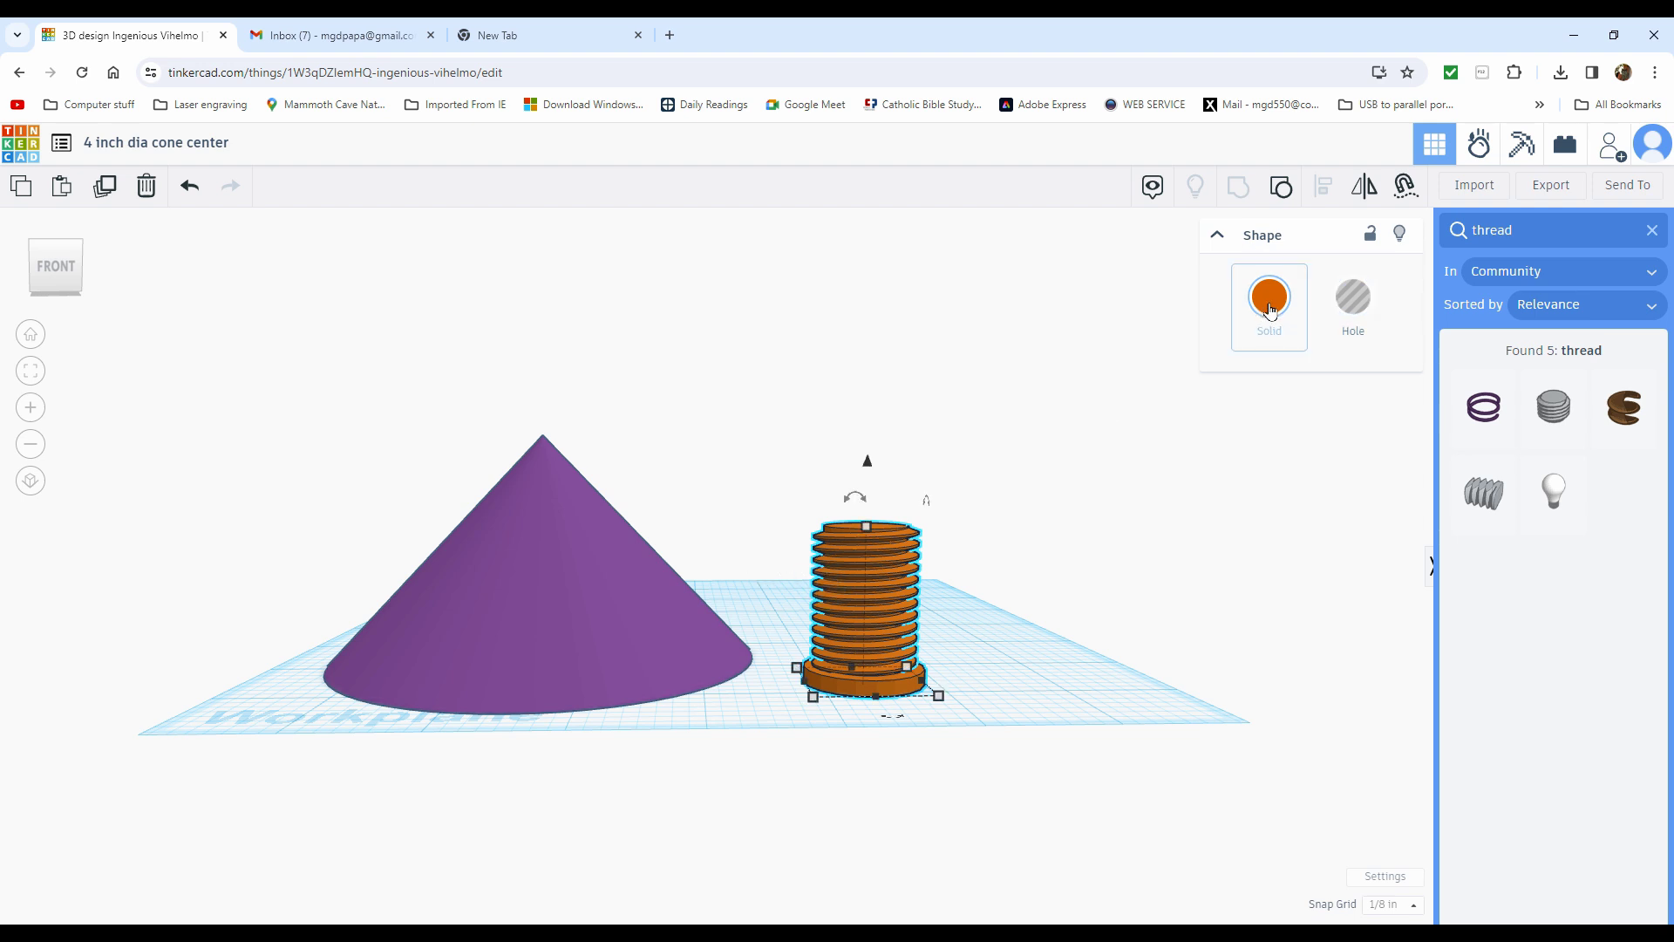
Turn the grouped threaded shape into a hole and orbit to a top-down view
{"action": "left_click", "coordinate": [1352, 299]}
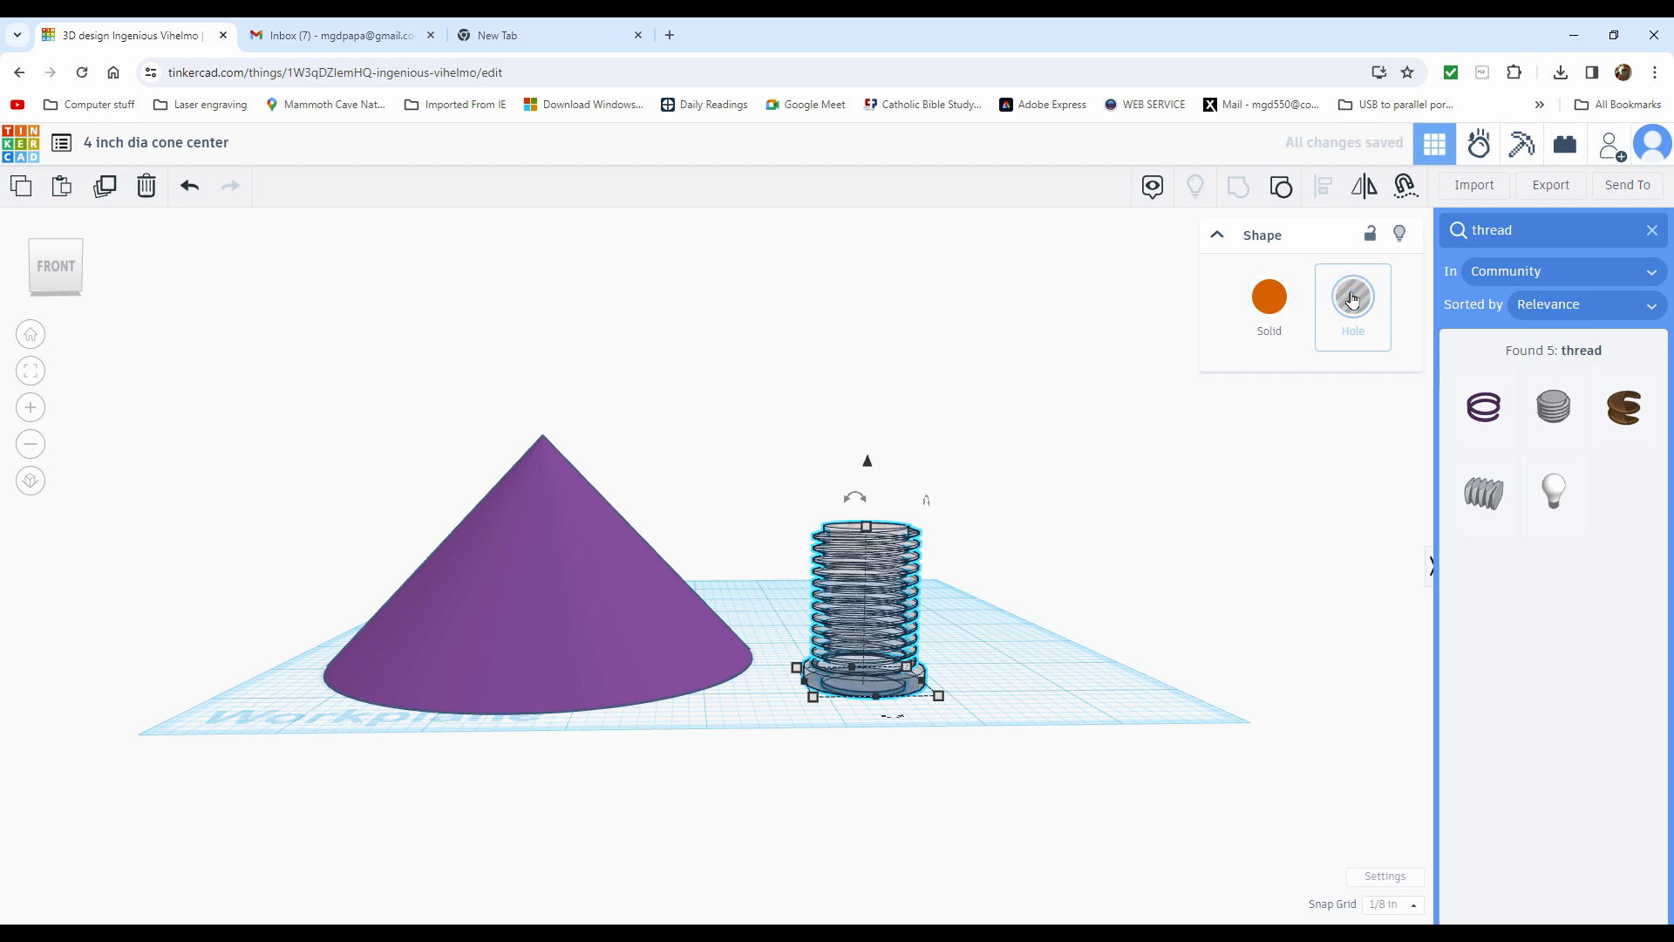
{"action": "left_click", "coordinate": [1112, 598]}
{"action": "right_click_drag", "start_coordinate": [1114, 512], "coordinate": [1125, 571]}
{"action": "right_click_drag", "start_coordinate": [1095, 464], "coordinate": [1076, 587]}
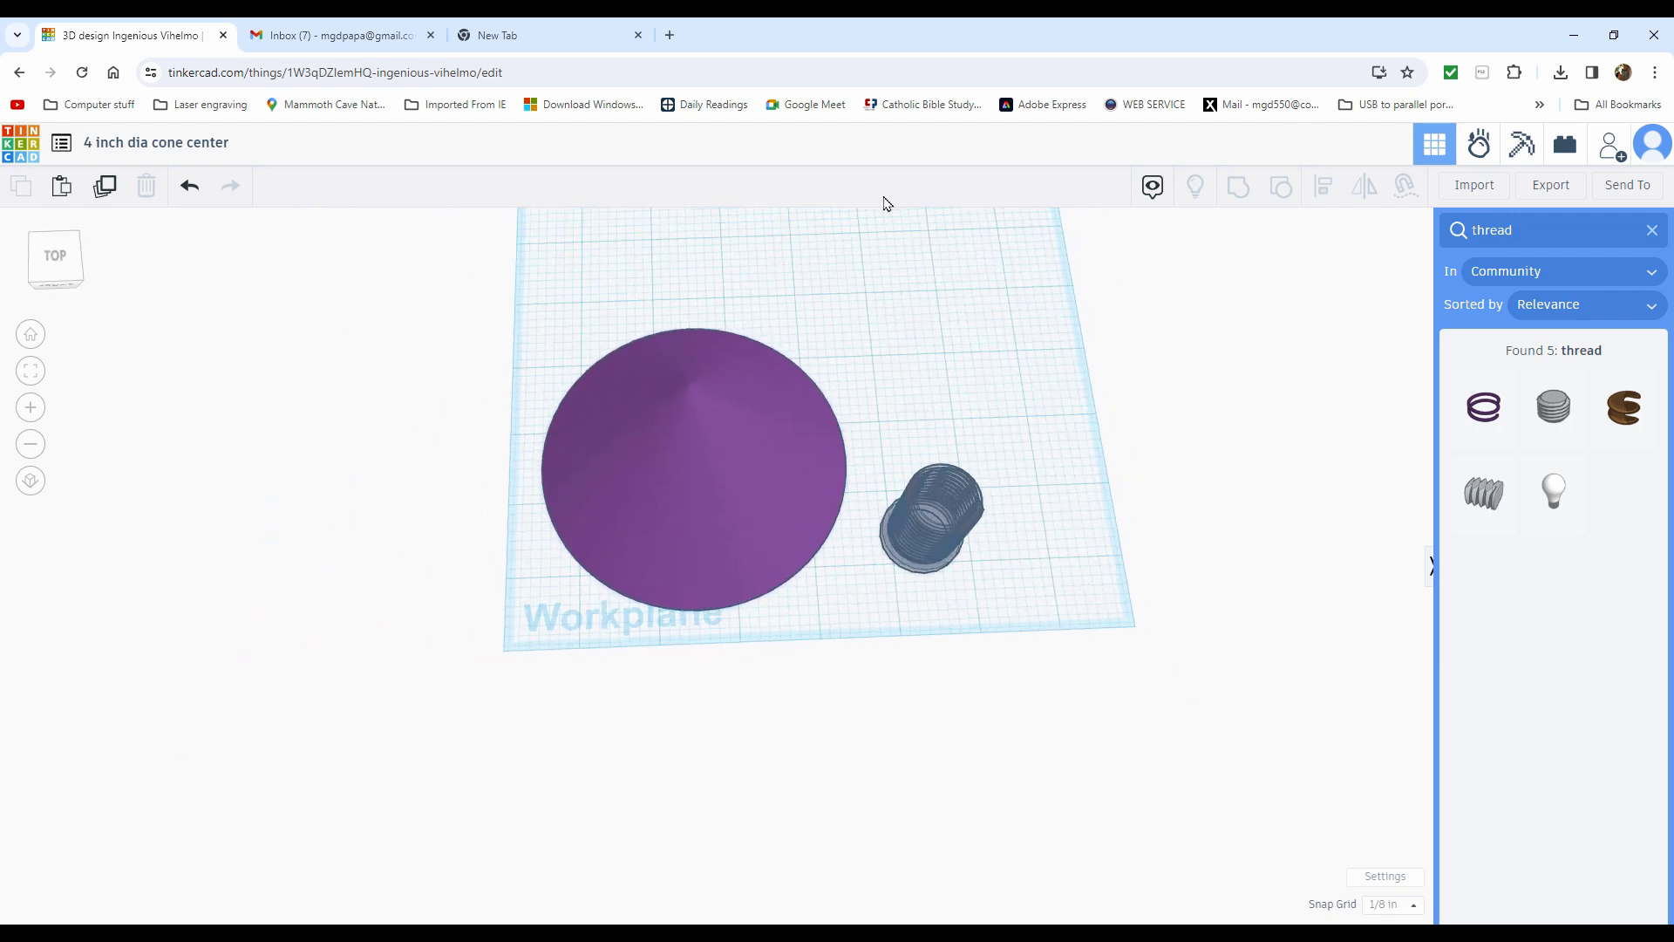
{"action": "right_click_drag", "start_coordinate": [971, 280], "coordinate": [886, 351]}
Select the cone and threaded hole and centre them on each other with Align
{"action": "left_click", "coordinate": [415, 253]}
{"action": "left_click_drag", "start_coordinate": [416, 262], "coordinate": [1060, 712]}
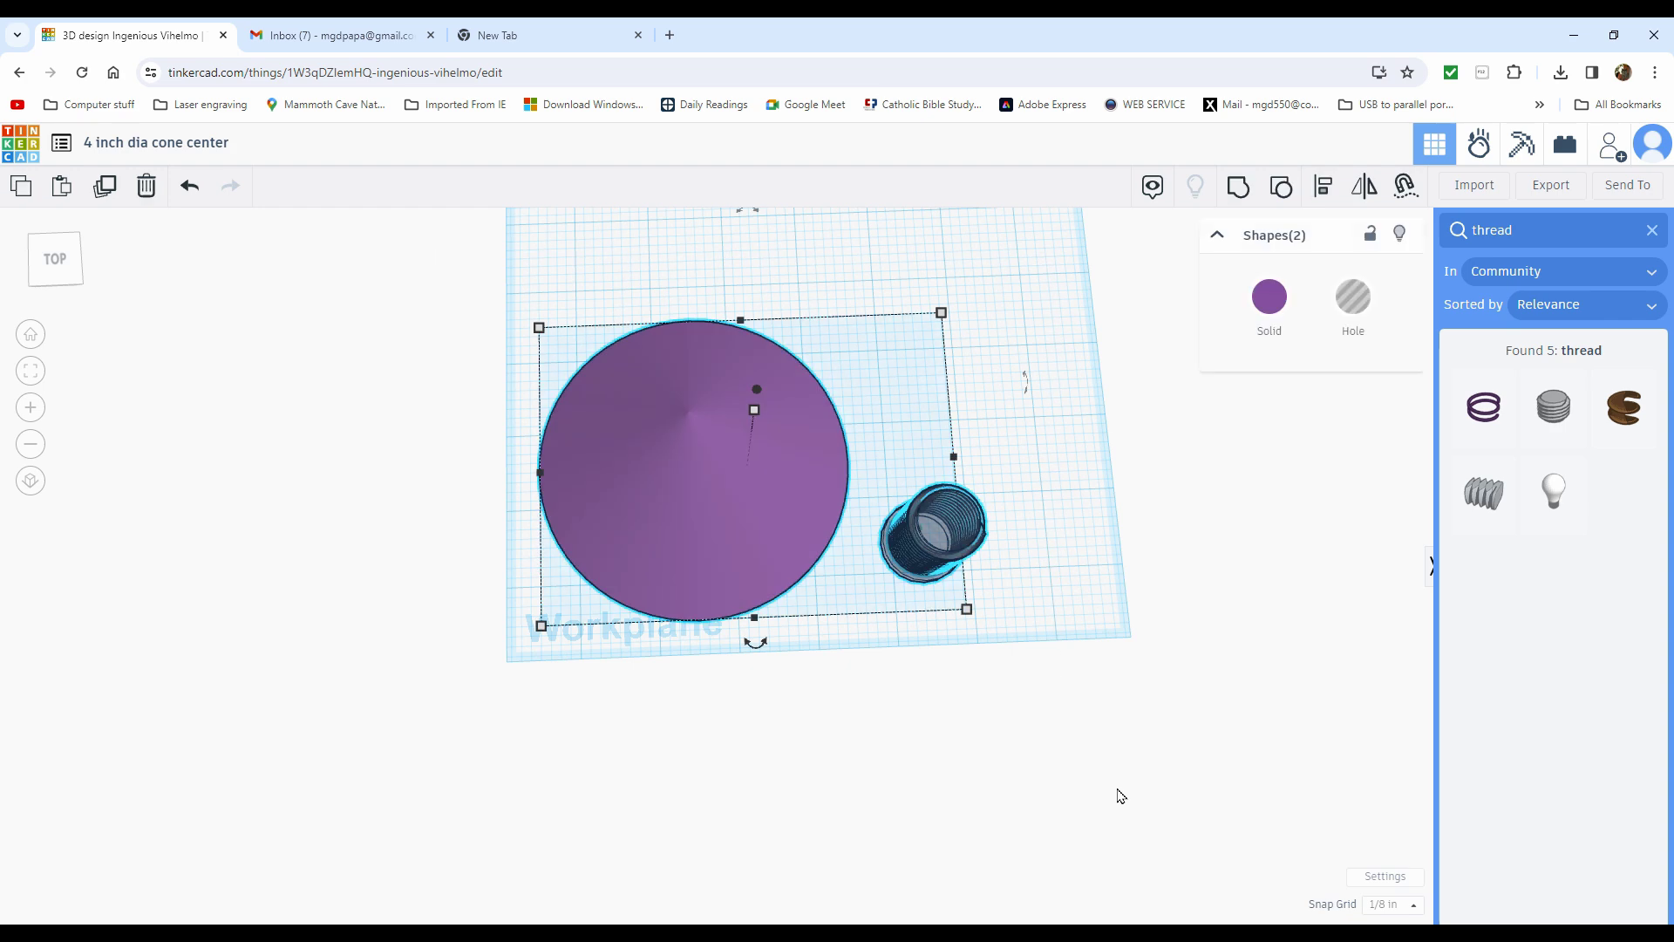
{"action": "left_click", "coordinate": [1319, 190]}
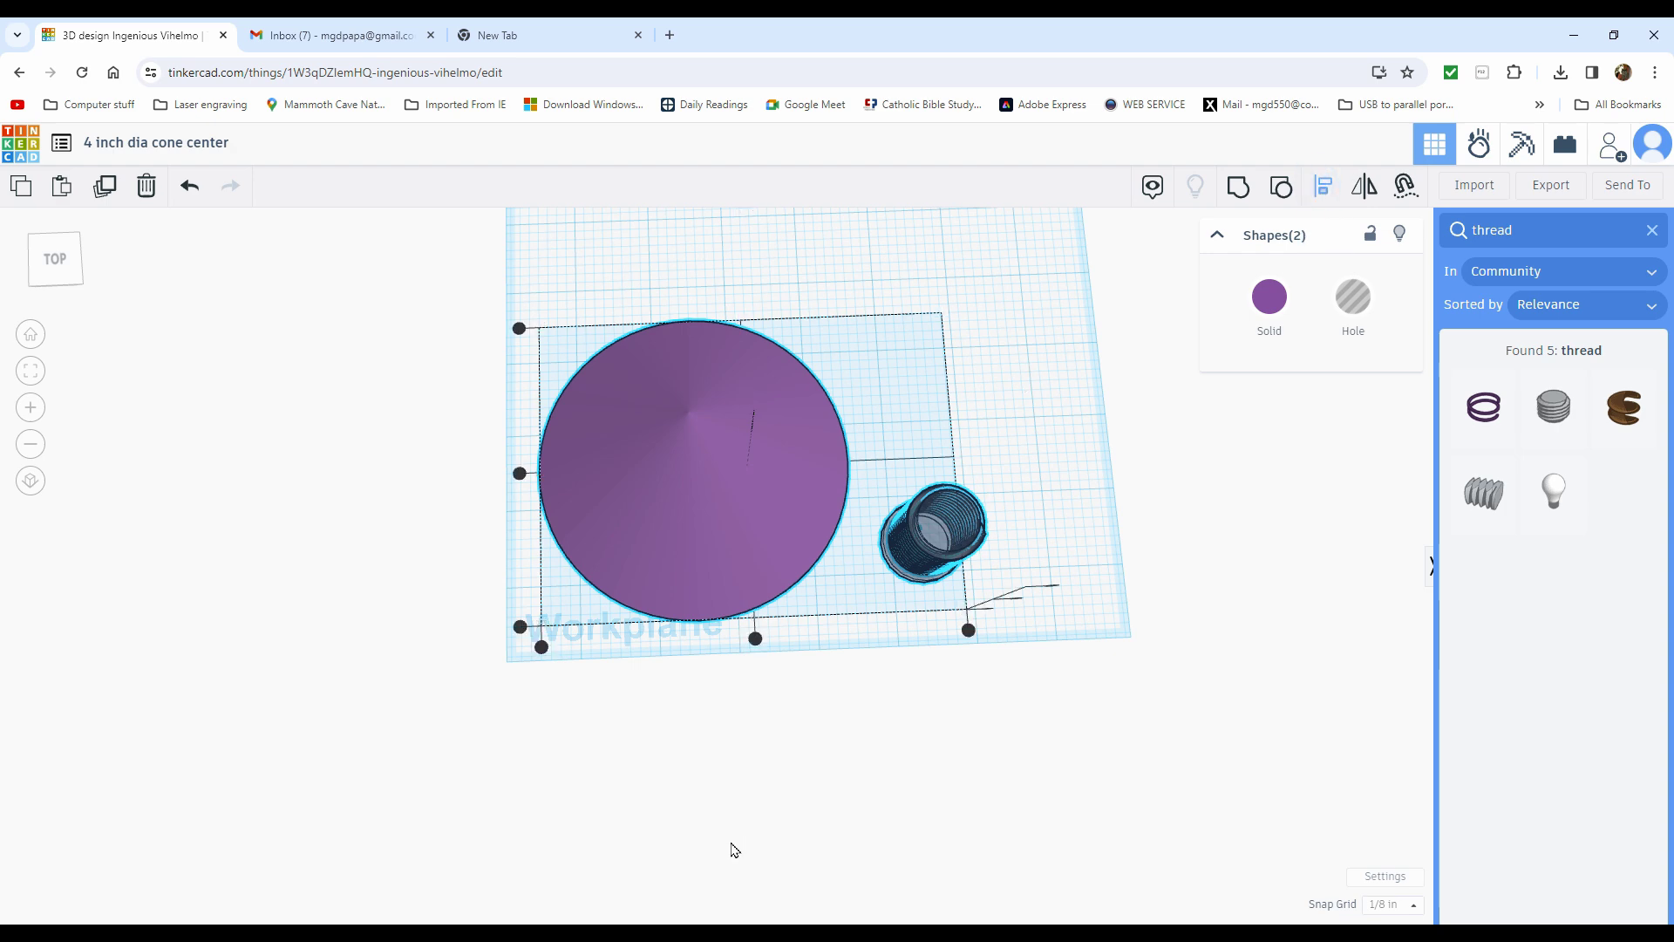
{"action": "left_click", "coordinate": [755, 638]}
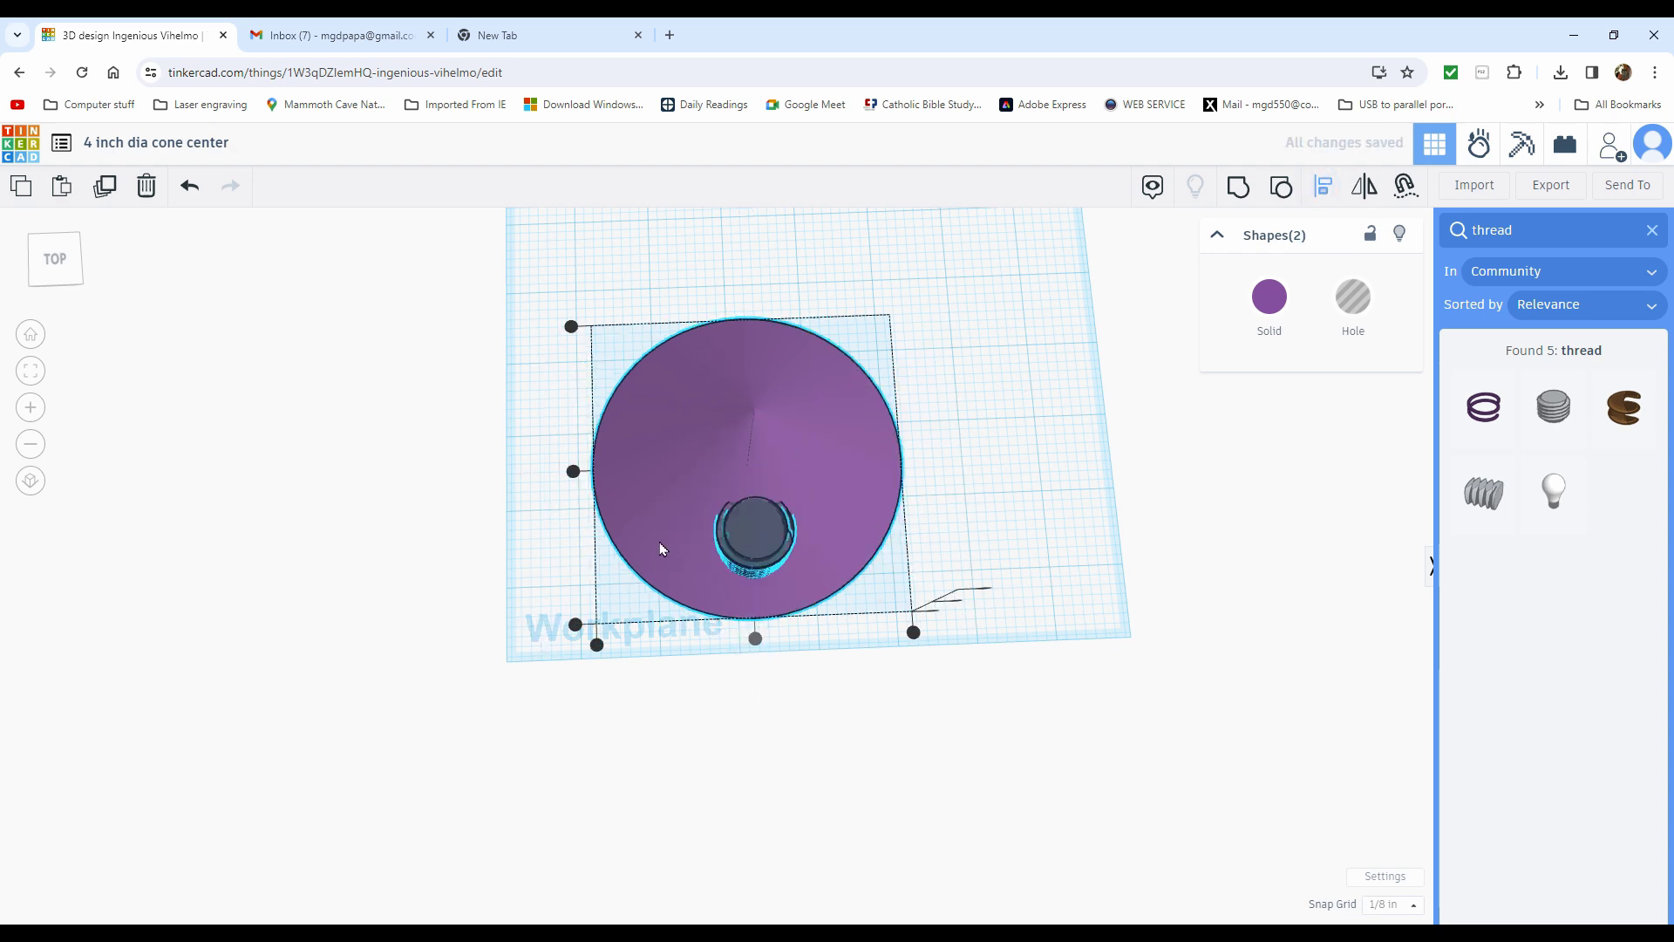
{"action": "left_click", "coordinate": [573, 471]}
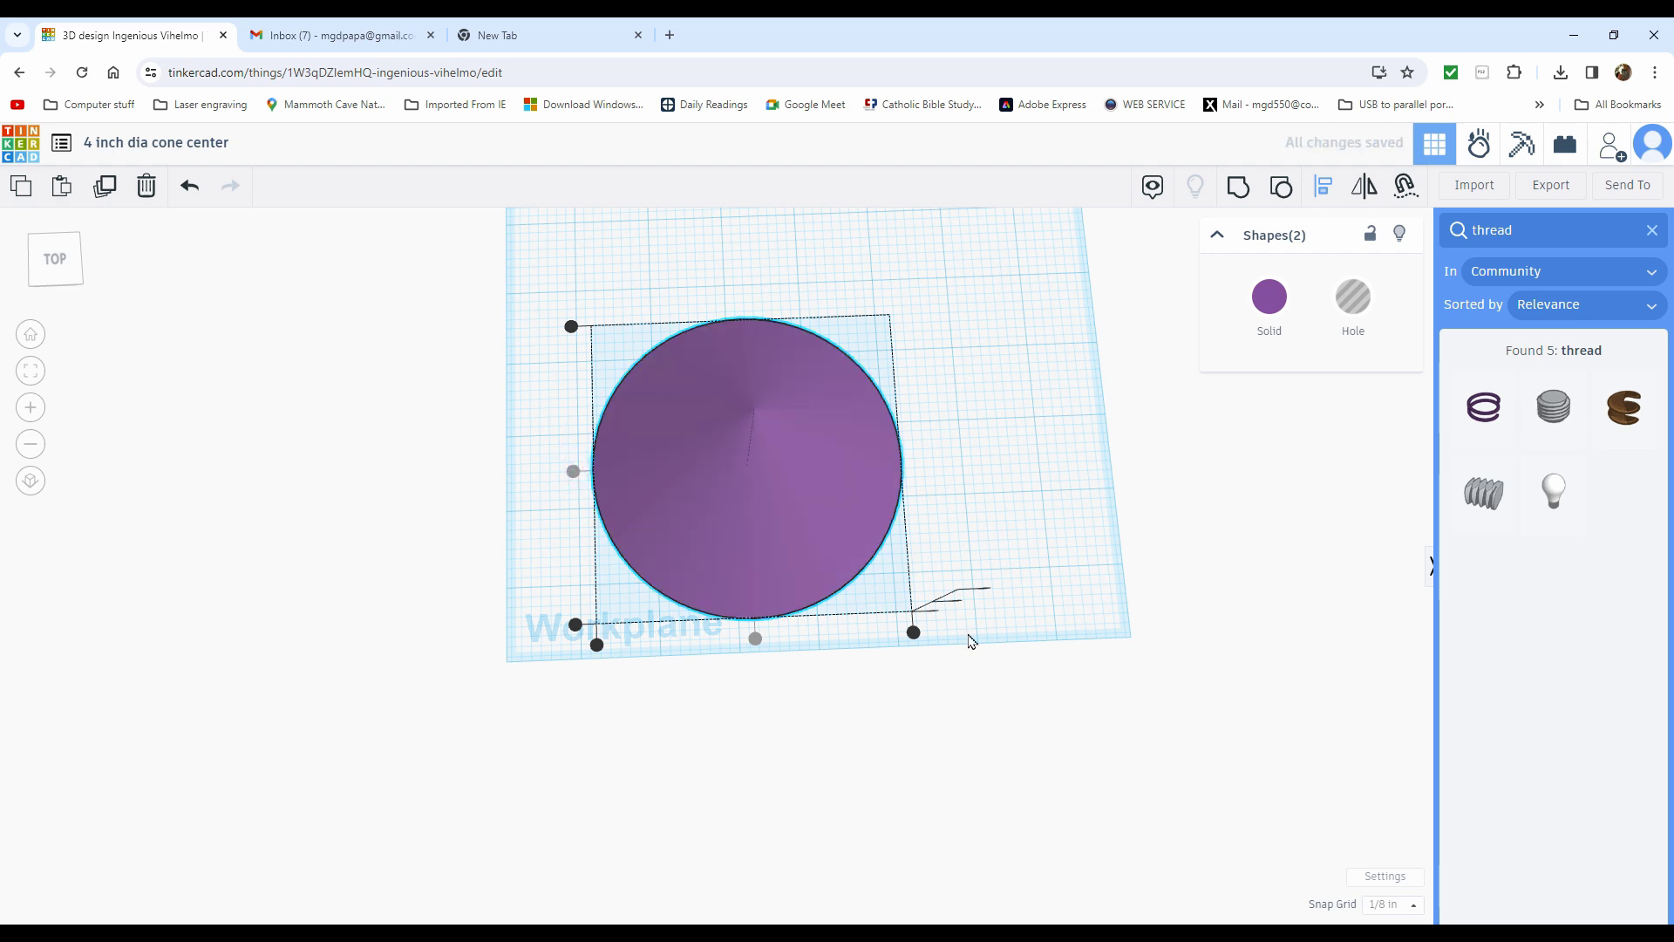
{"action": "right_click_drag", "start_coordinate": [996, 548], "coordinate": [992, 490]}
{"action": "left_click", "coordinate": [994, 359]}
{"action": "left_click", "coordinate": [729, 437]}
{"action": "left_click", "coordinate": [1352, 296]}
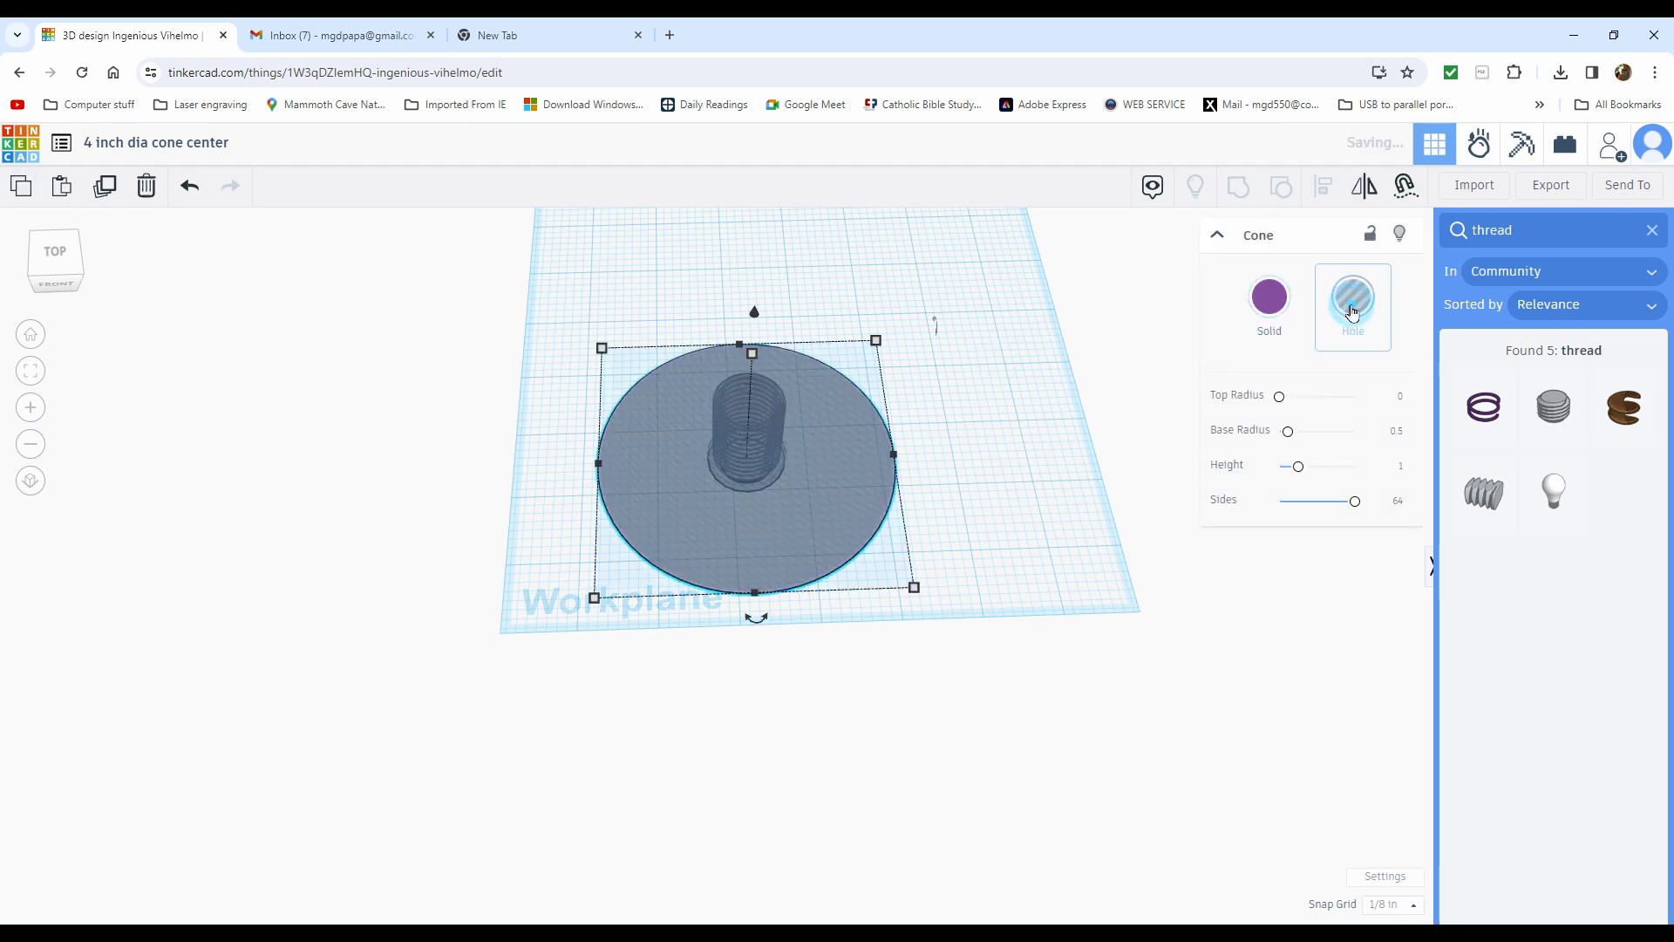
{"action": "right_click_drag", "start_coordinate": [965, 422], "coordinate": [950, 664]}
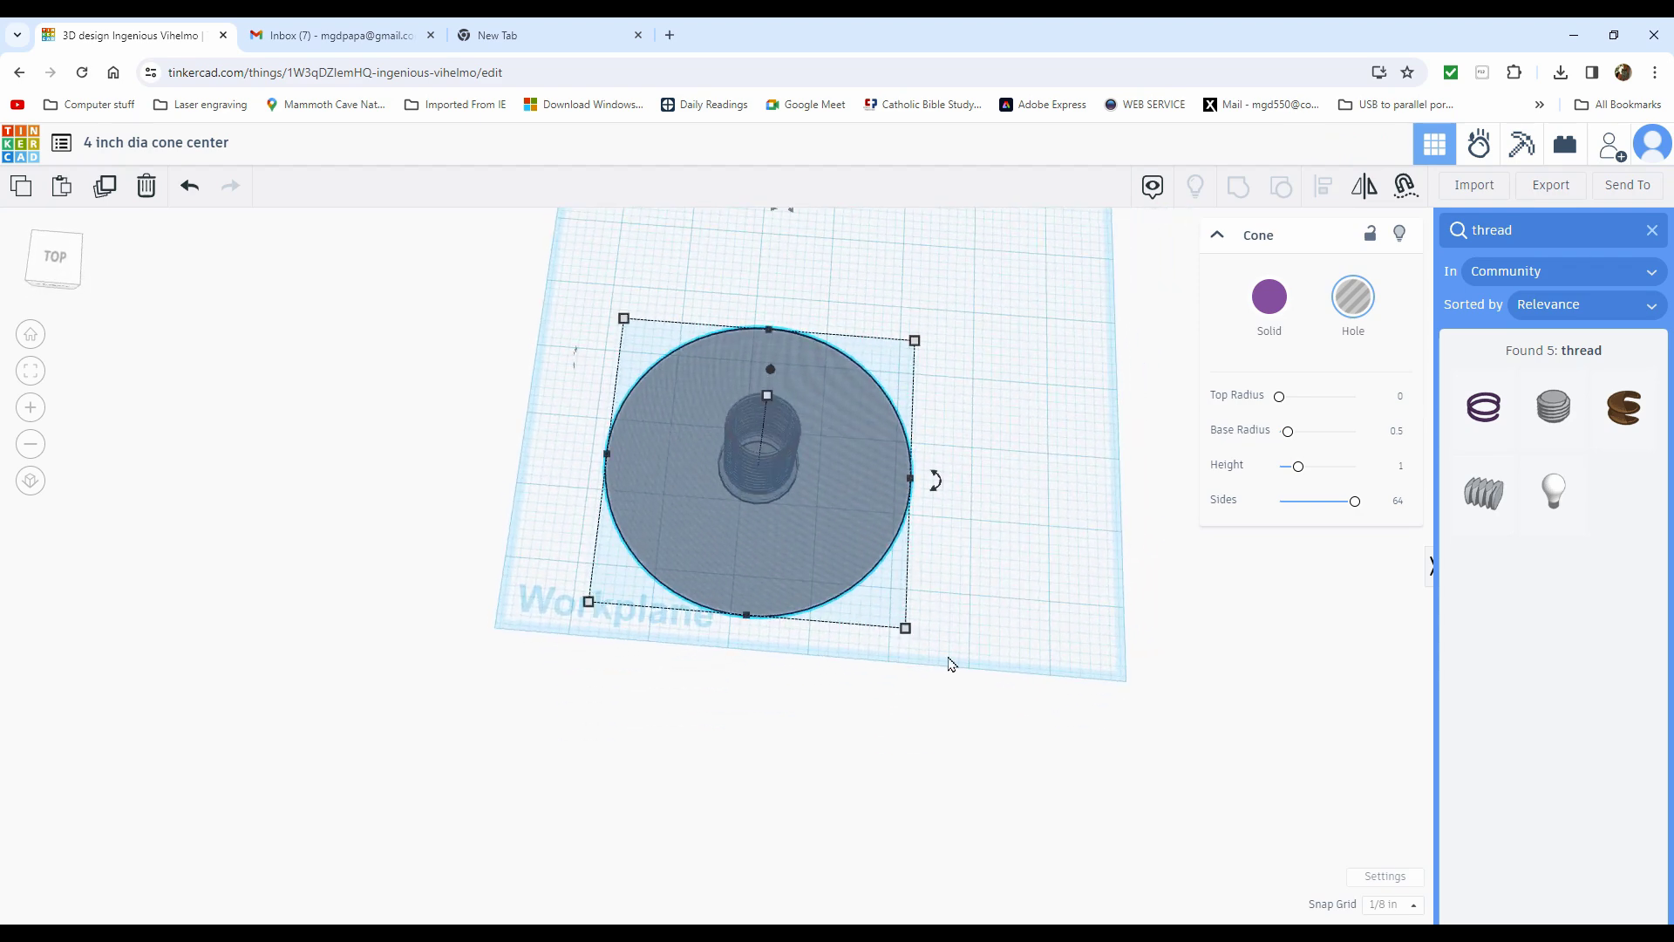
{"action": "left_click", "coordinate": [1271, 301]}
{"action": "left_click", "coordinate": [1002, 562]}
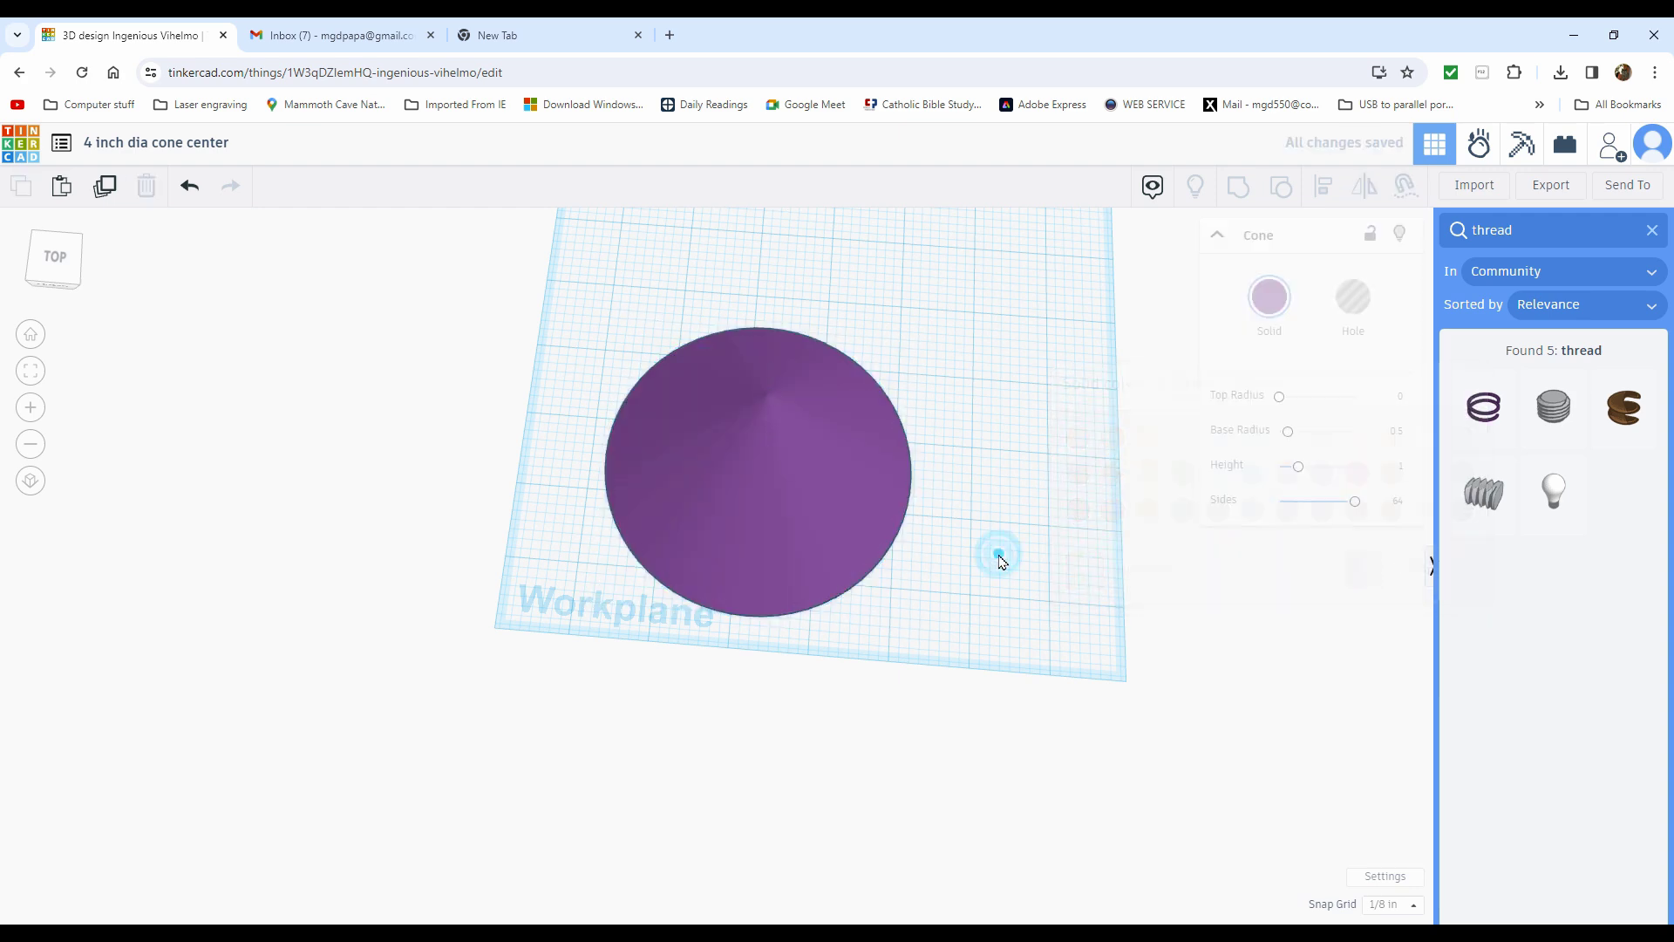
{"action": "right_click_drag", "start_coordinate": [994, 554], "coordinate": [945, 549]}
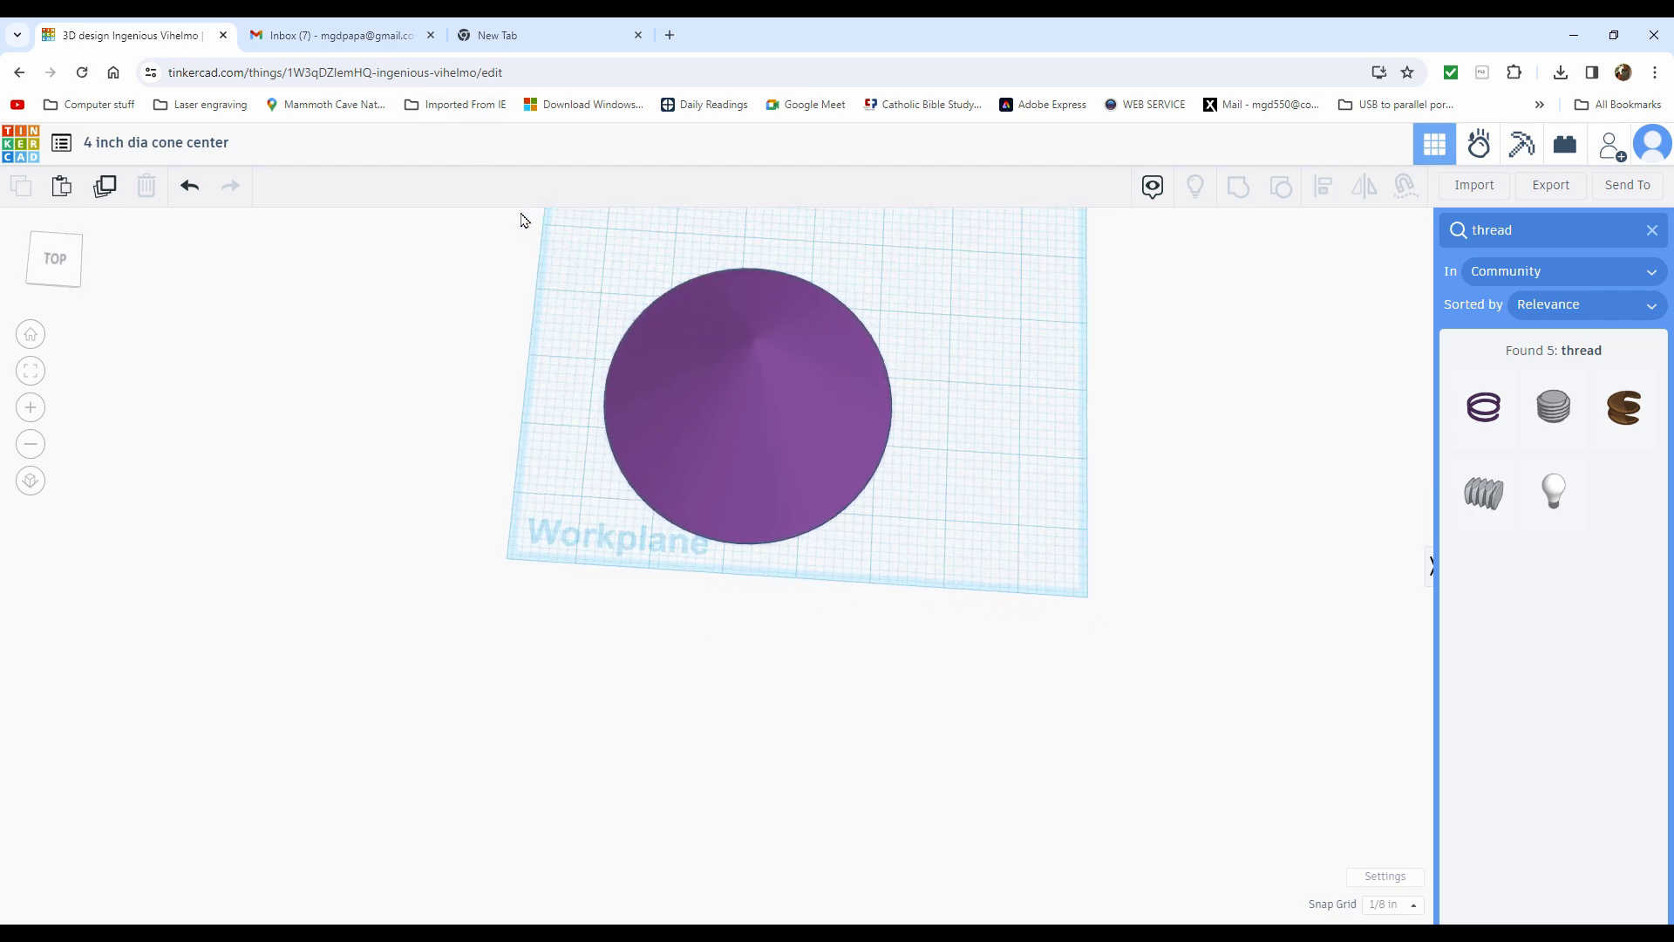
Select the cone and threaded hole together and group them into one shape
{"action": "left_click_drag", "start_coordinate": [521, 219], "coordinate": [996, 689]}
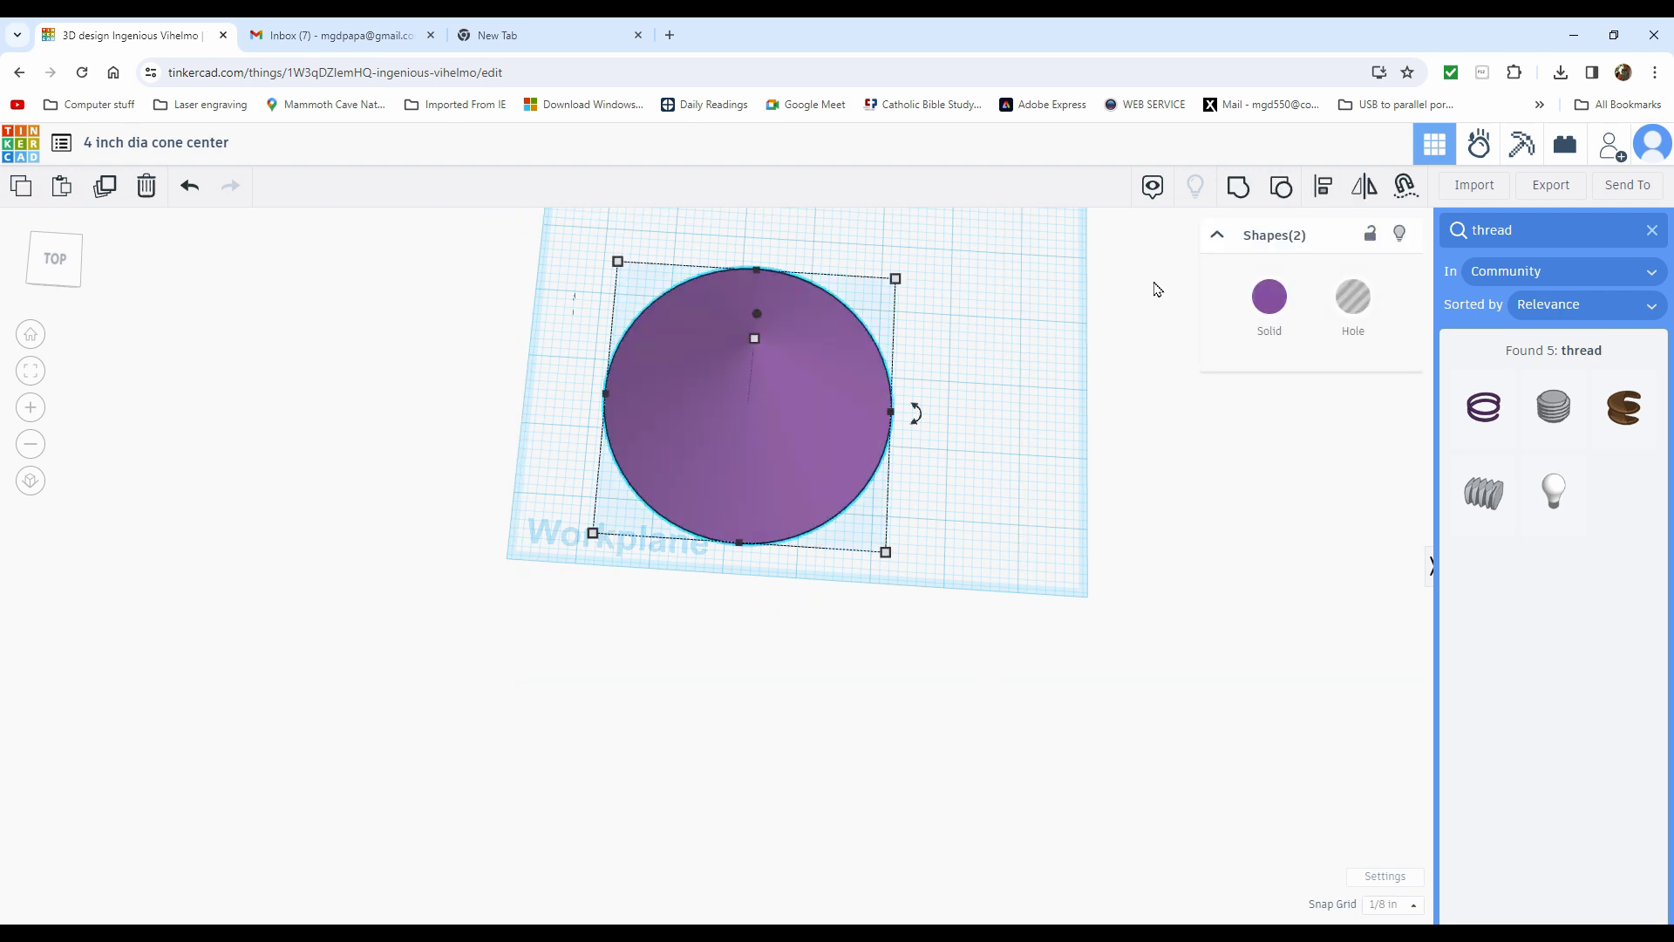
{"action": "left_click", "coordinate": [1238, 189]}
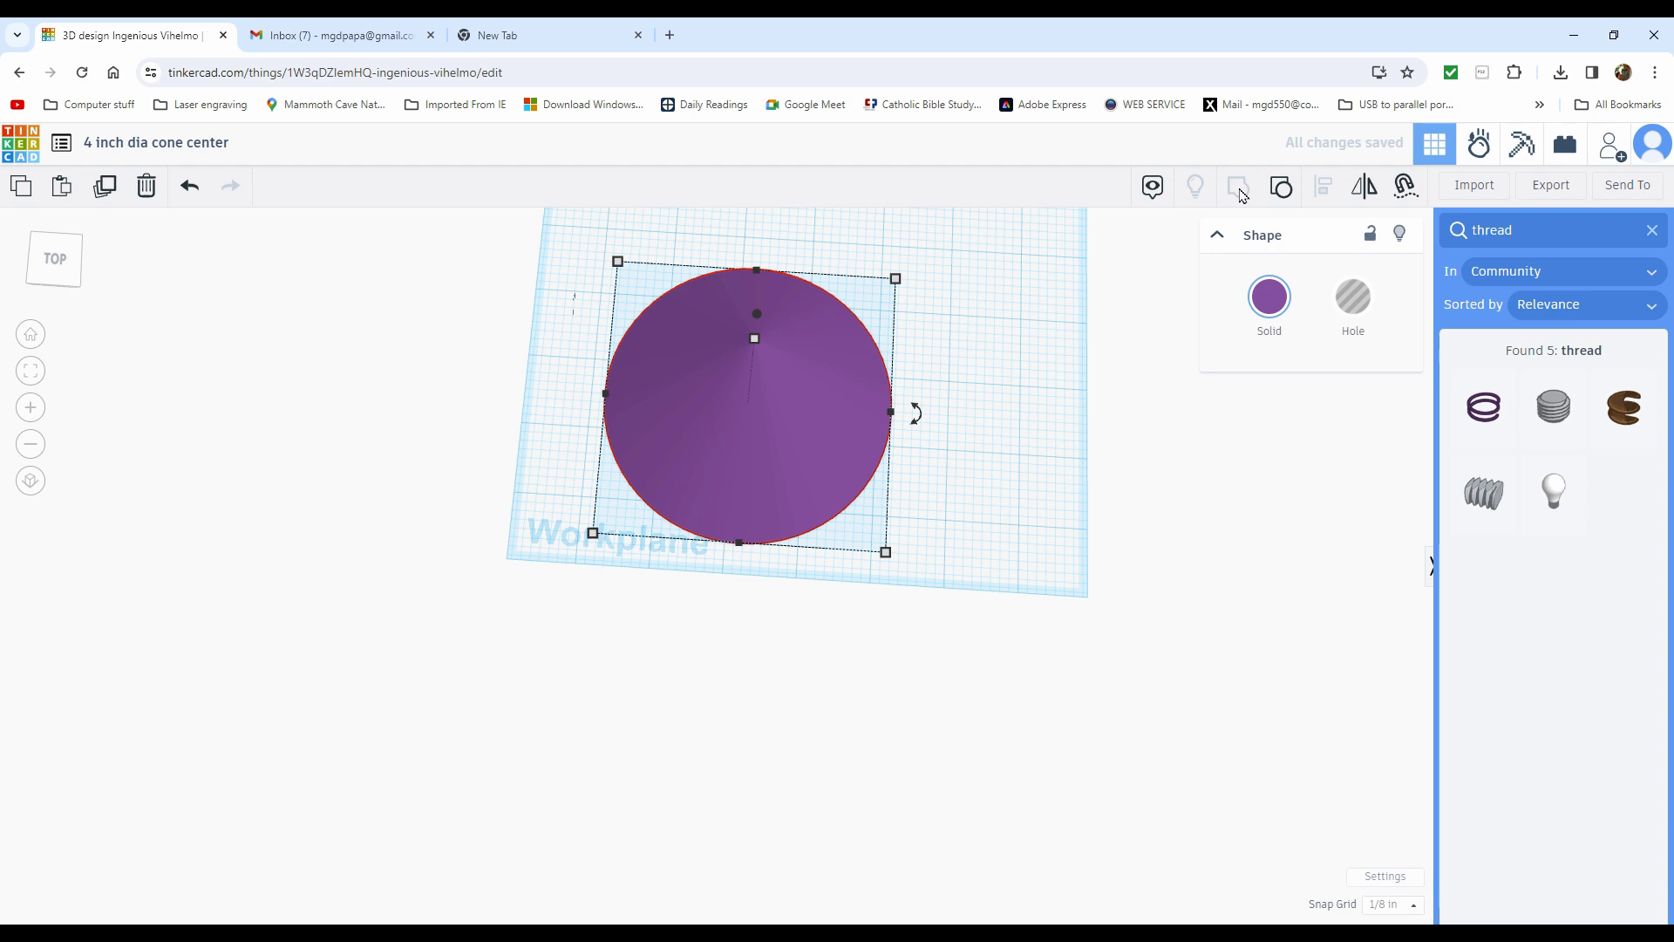
{"action": "right_click_drag", "start_coordinate": [783, 464], "coordinate": [910, 73]}
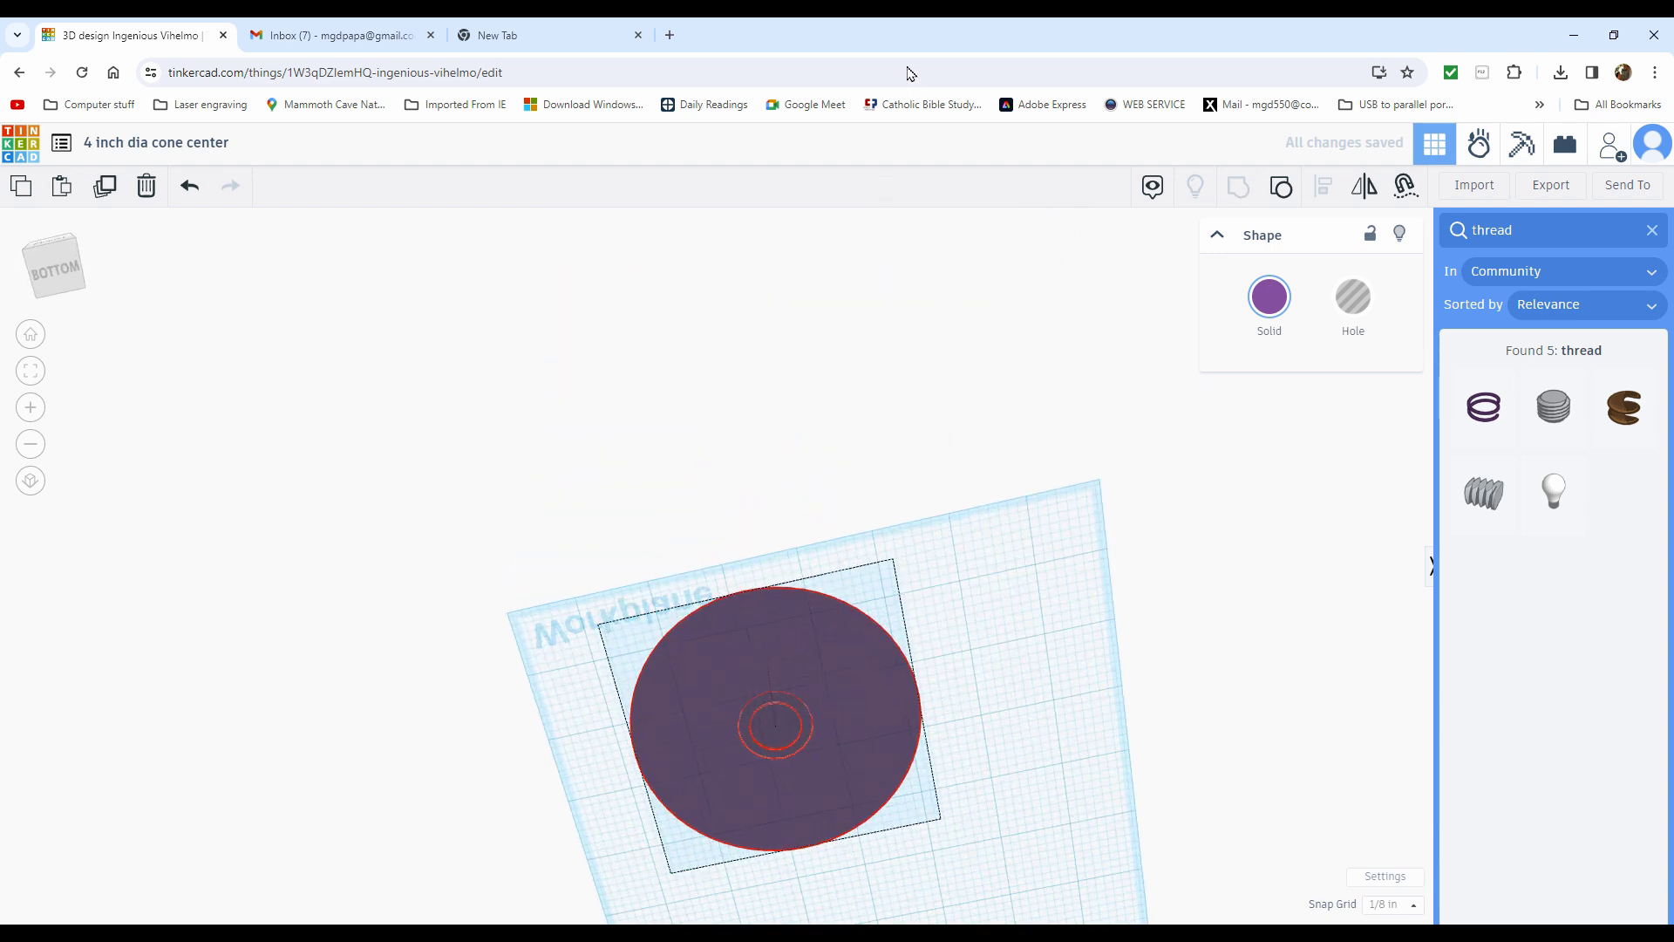
Orbit around the grouped cone to inspect the threaded hole from below and above
{"action": "left_click", "coordinate": [741, 780]}
{"action": "scroll", "coordinate": [758, 785], "scroll_direction": "up", "scroll_amount": 3}
{"action": "scroll", "coordinate": [879, 756], "scroll_direction": "up", "scroll_amount": 5}
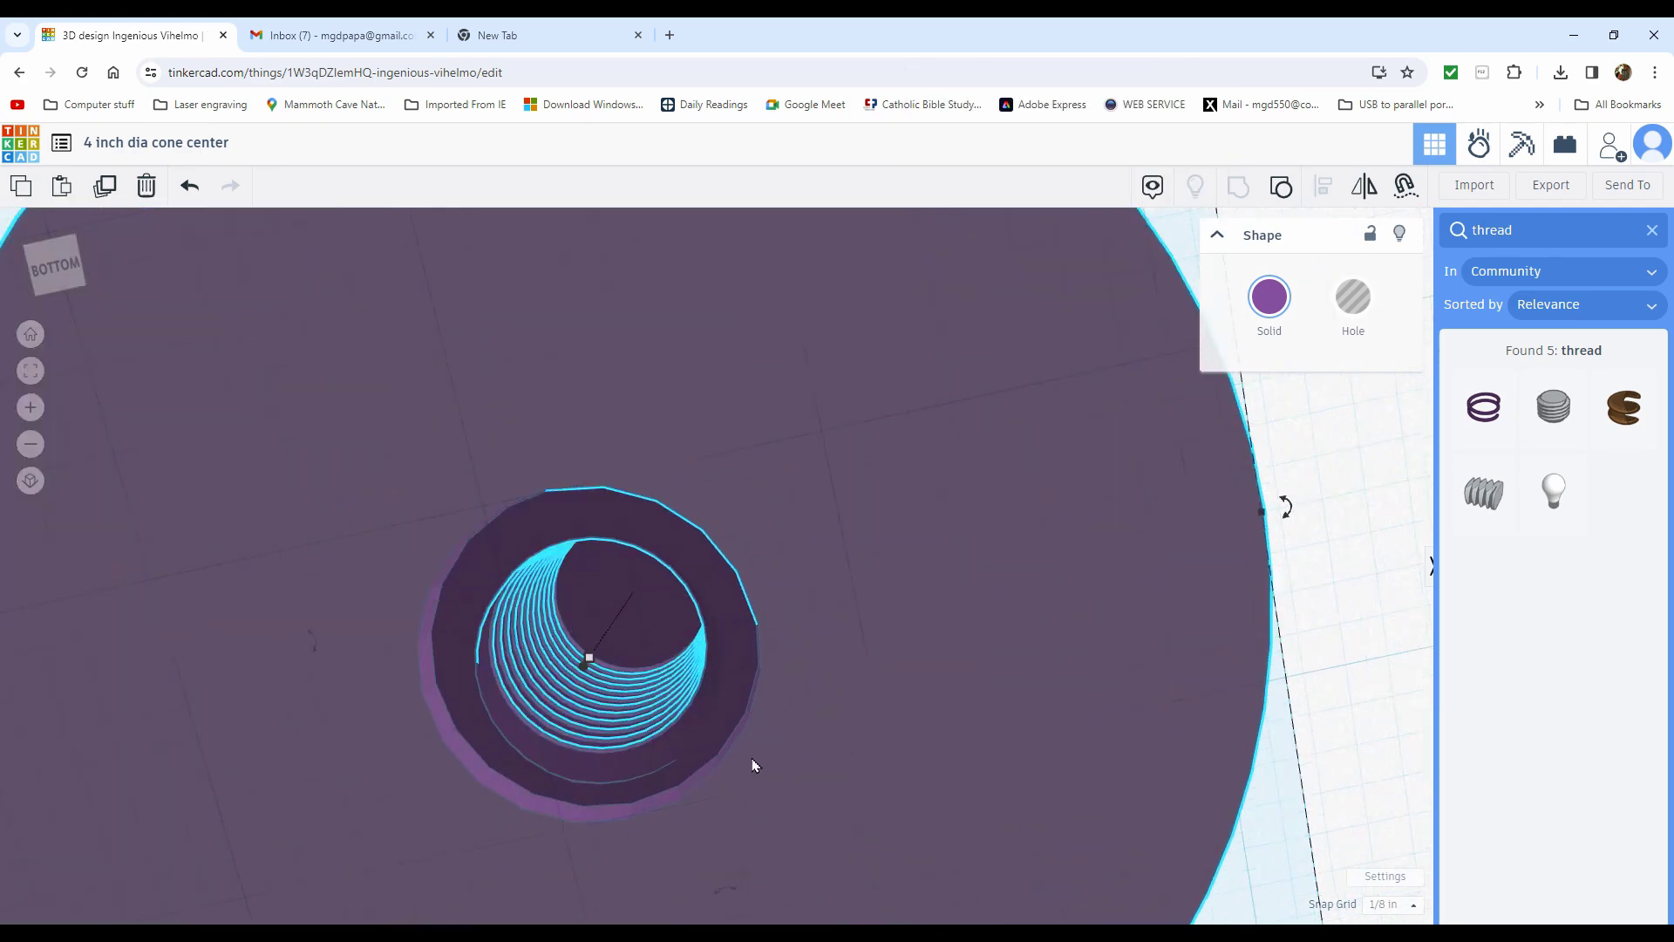
{"action": "right_click_drag", "start_coordinate": [833, 566], "coordinate": [837, 467]}
{"action": "left_click", "coordinate": [595, 596]}
{"action": "scroll", "coordinate": [595, 596], "scroll_direction": "down", "scroll_amount": 5}
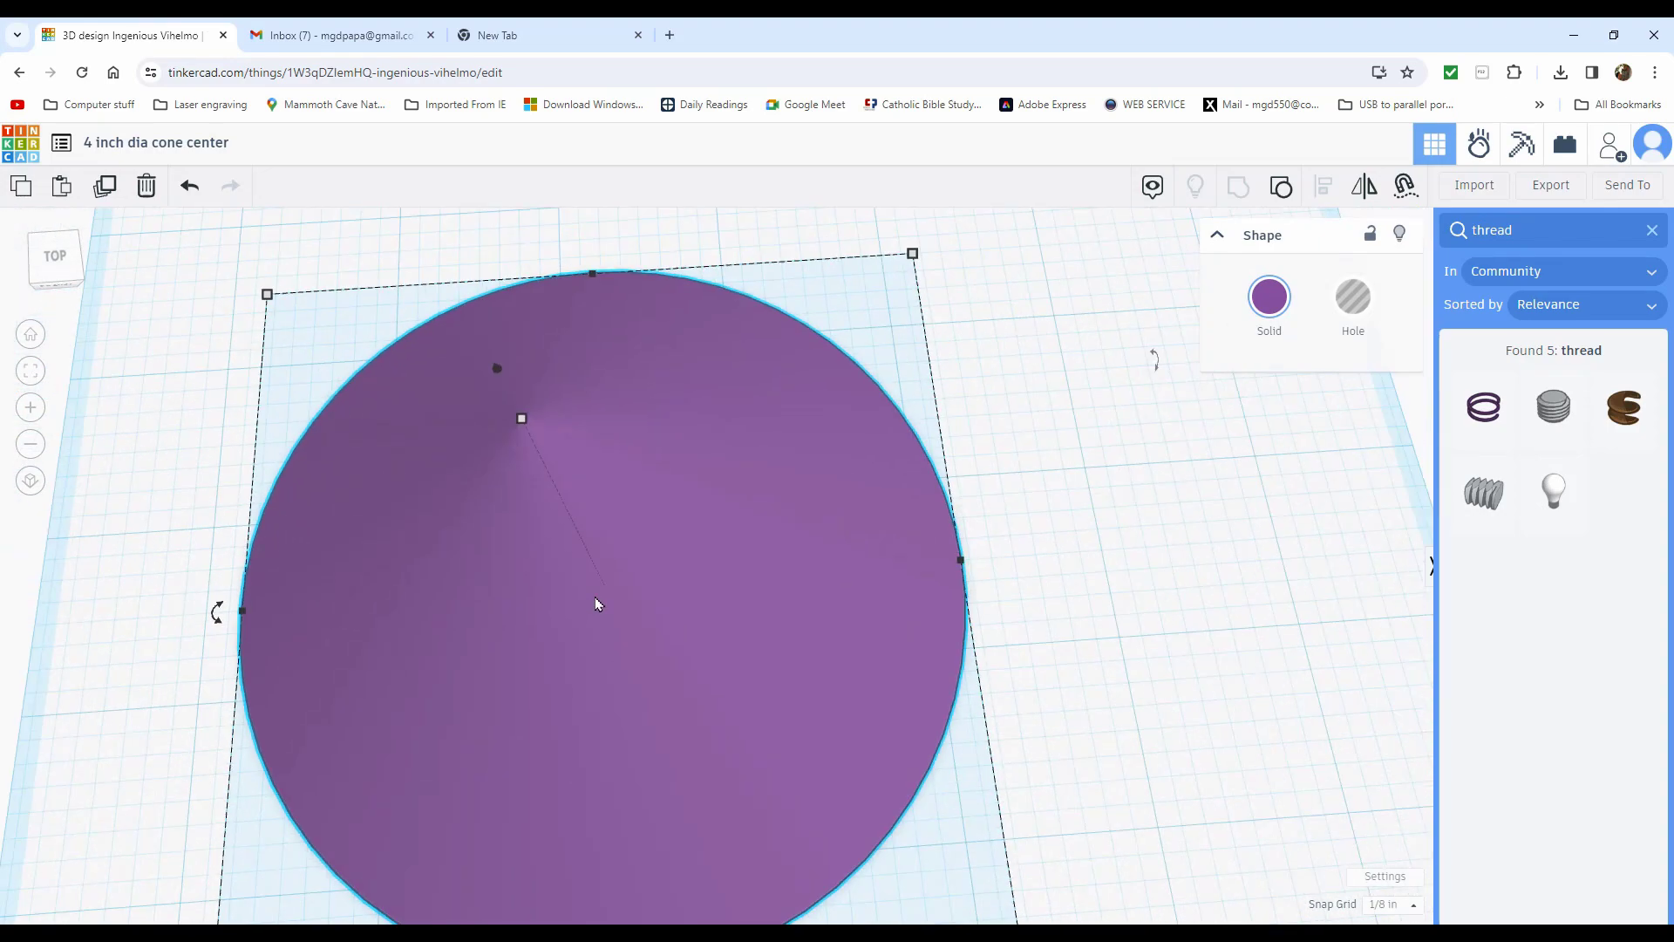
{"action": "mouse_move", "coordinate": [673, 568]}
{"action": "right_mouse_down"}
{"action": "mouse_move", "coordinate": [760, 599]}
{"action": "mouse_move", "coordinate": [811, 572]}
{"action": "mouse_move", "coordinate": [766, 636]}
{"action": "mouse_move", "coordinate": [523, 545]}
{"action": "mouse_move", "coordinate": [521, 292]}
{"action": "mouse_move", "coordinate": [534, 307]}
{"action": "right_mouse_up"}
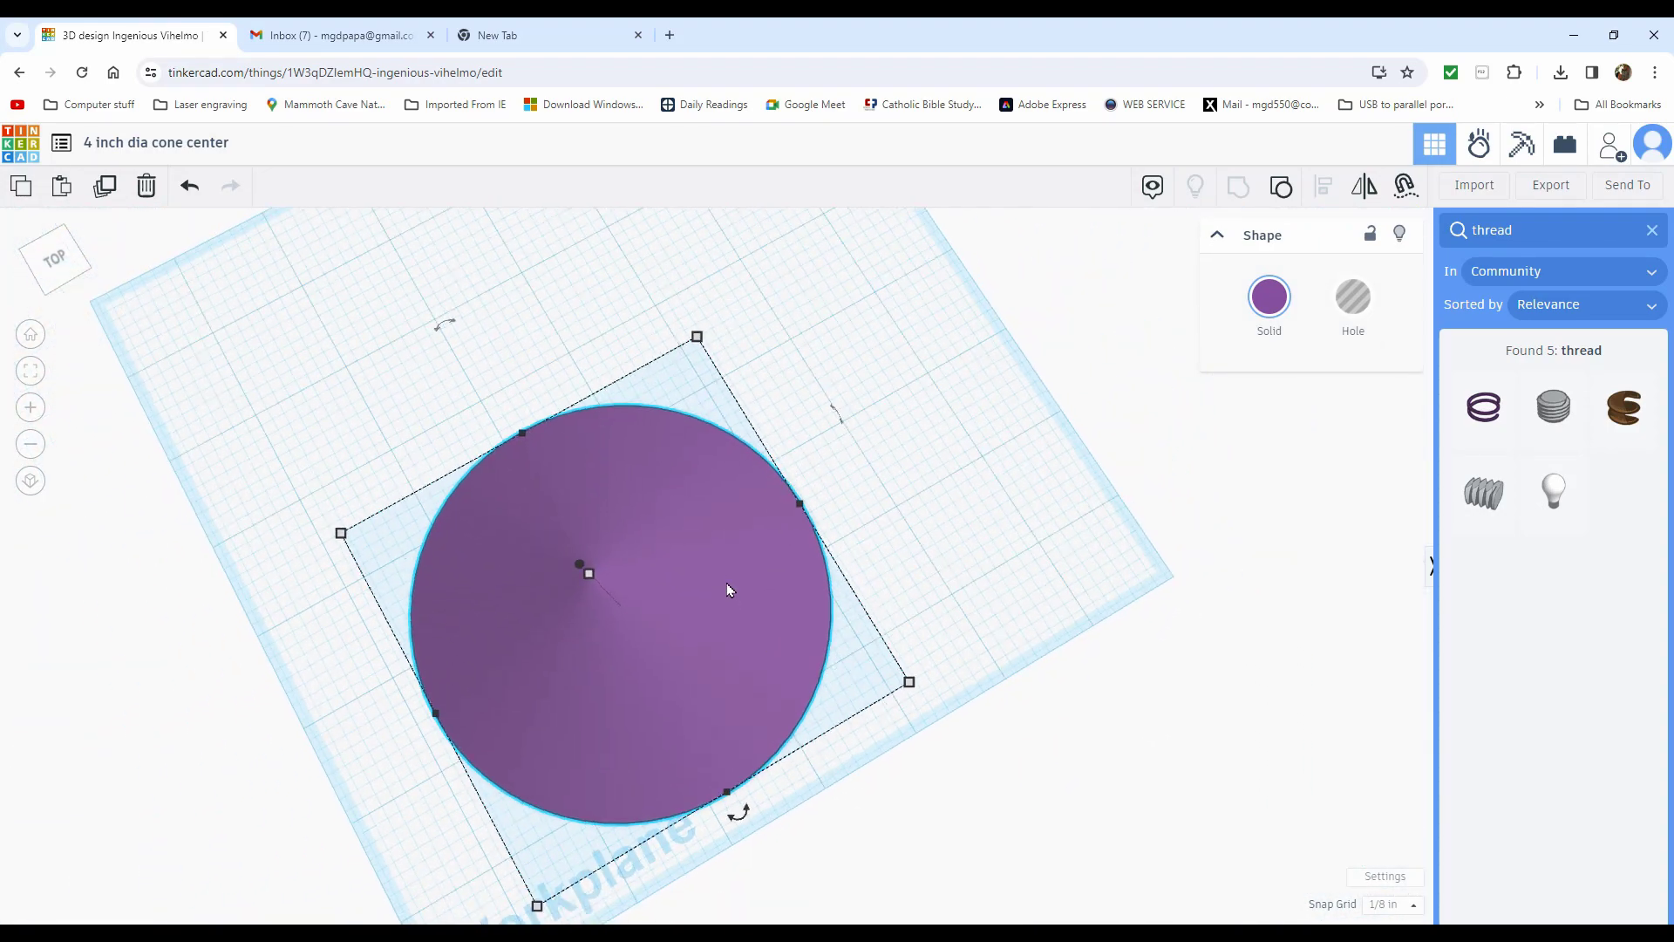
{"action": "right_click_drag", "start_coordinate": [796, 410], "coordinate": [430, 116]}
{"action": "right_click_drag", "start_coordinate": [497, 265], "coordinate": [852, 430]}
{"action": "right_click_drag", "start_coordinate": [828, 325], "coordinate": [913, 750]}
{"action": "left_click", "coordinate": [913, 750]}
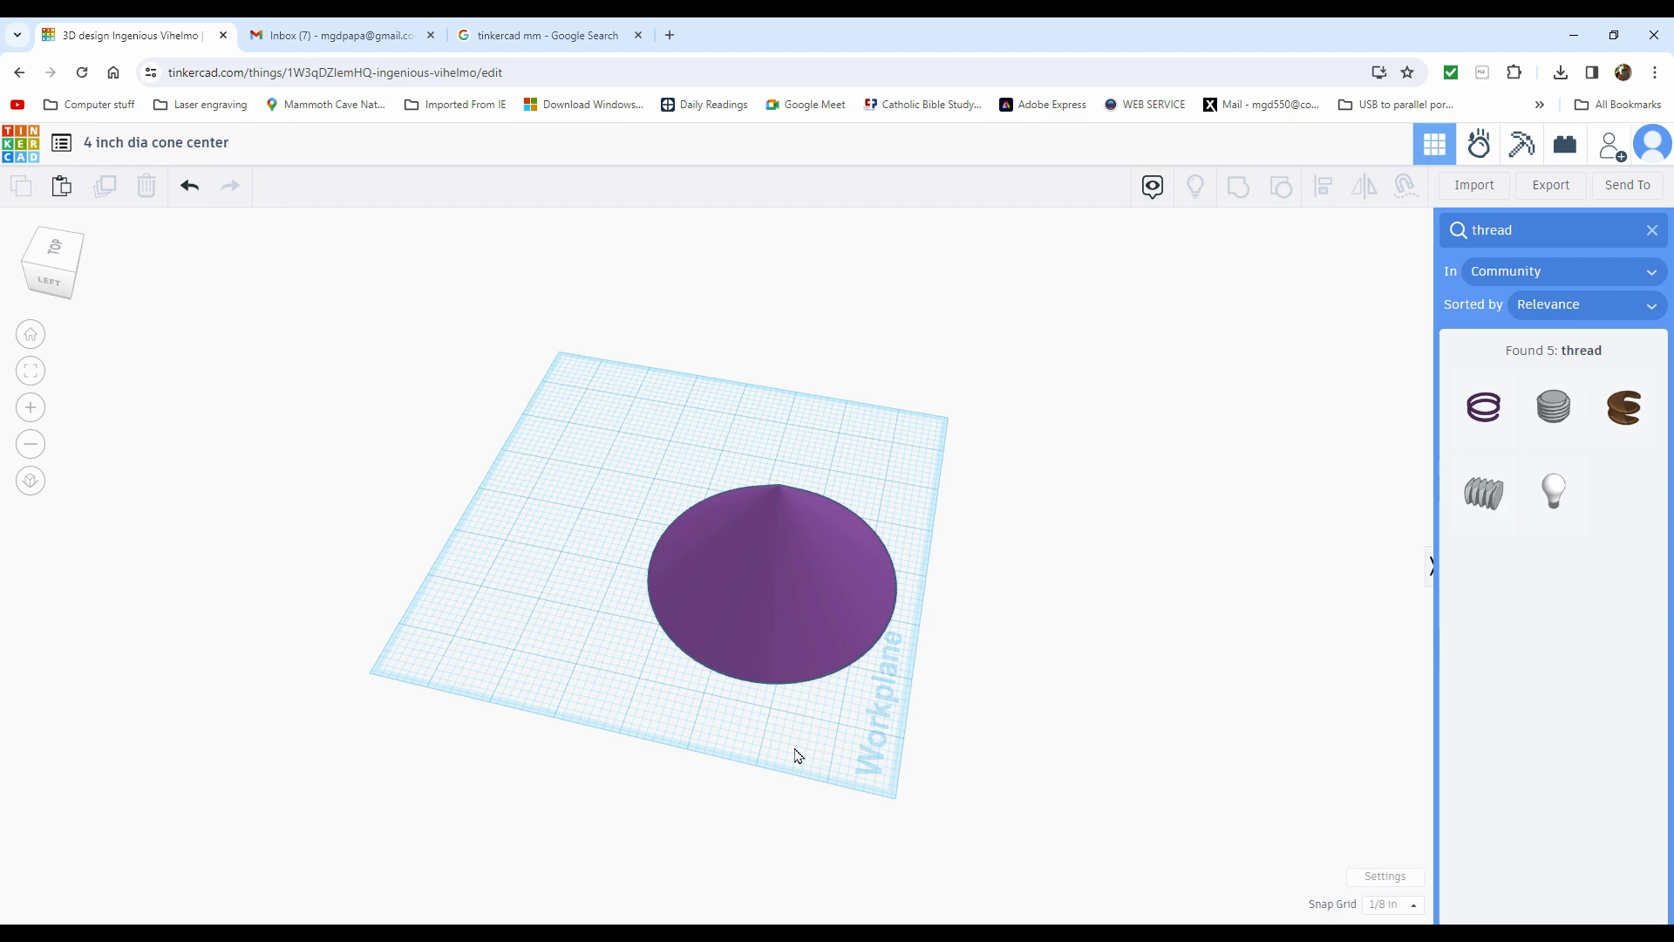
{"action": "right_click_drag", "start_coordinate": [792, 751], "coordinate": [798, 662]}
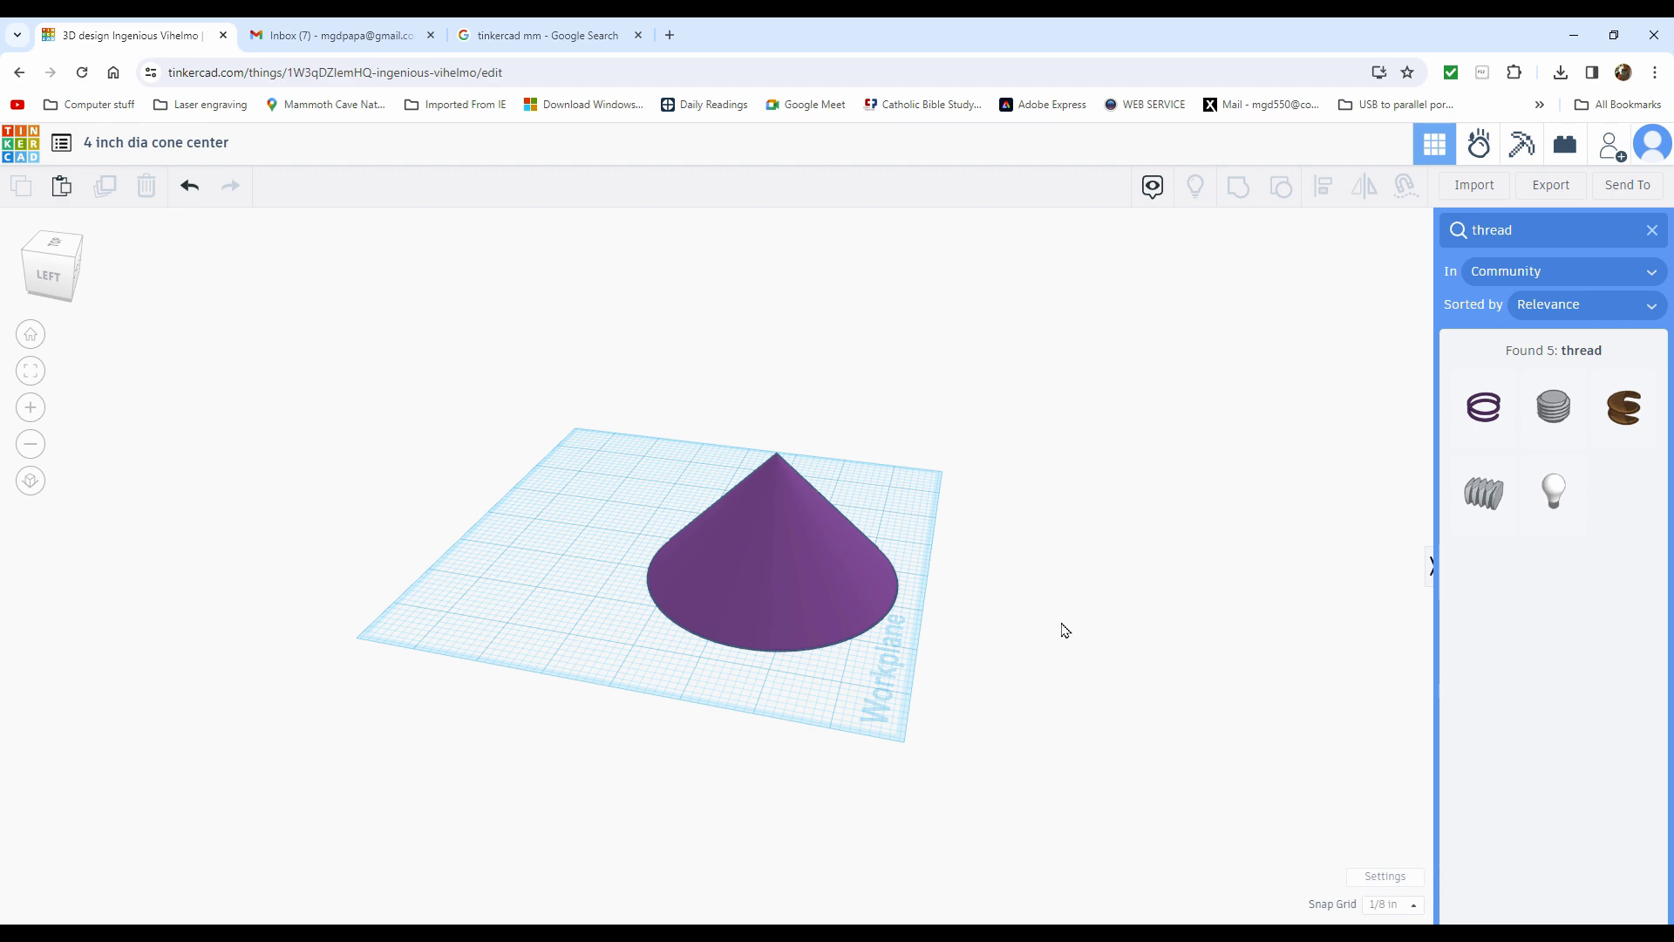
{"action": "left_click", "coordinate": [842, 564]}
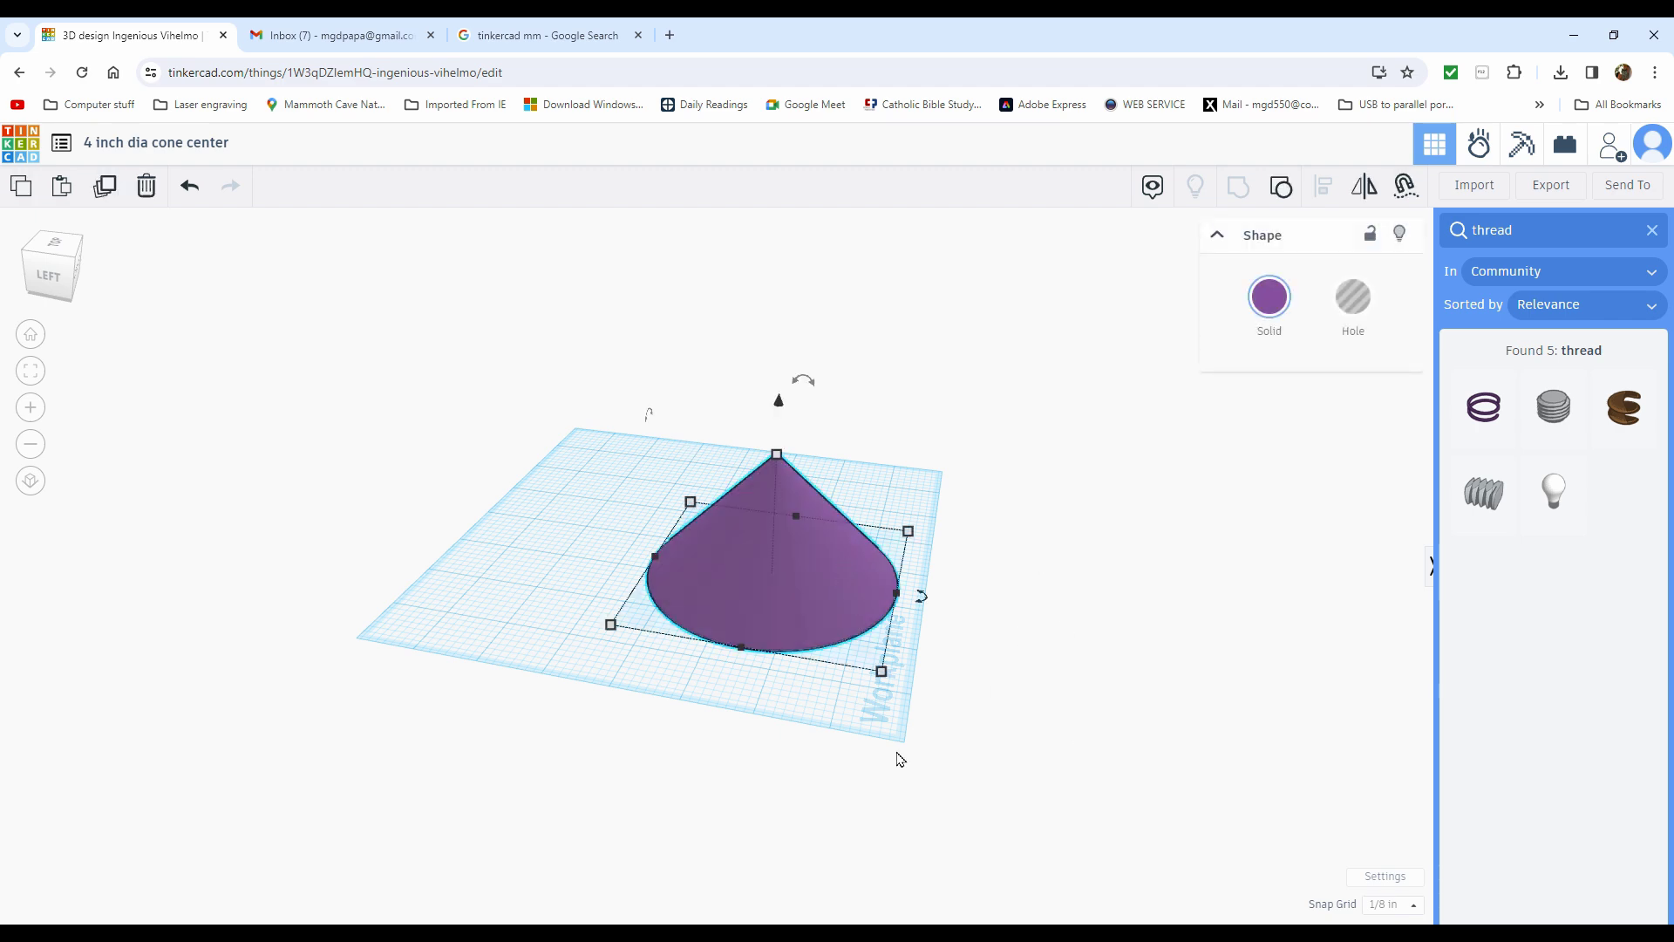
{"action": "left_click", "coordinate": [816, 687]}
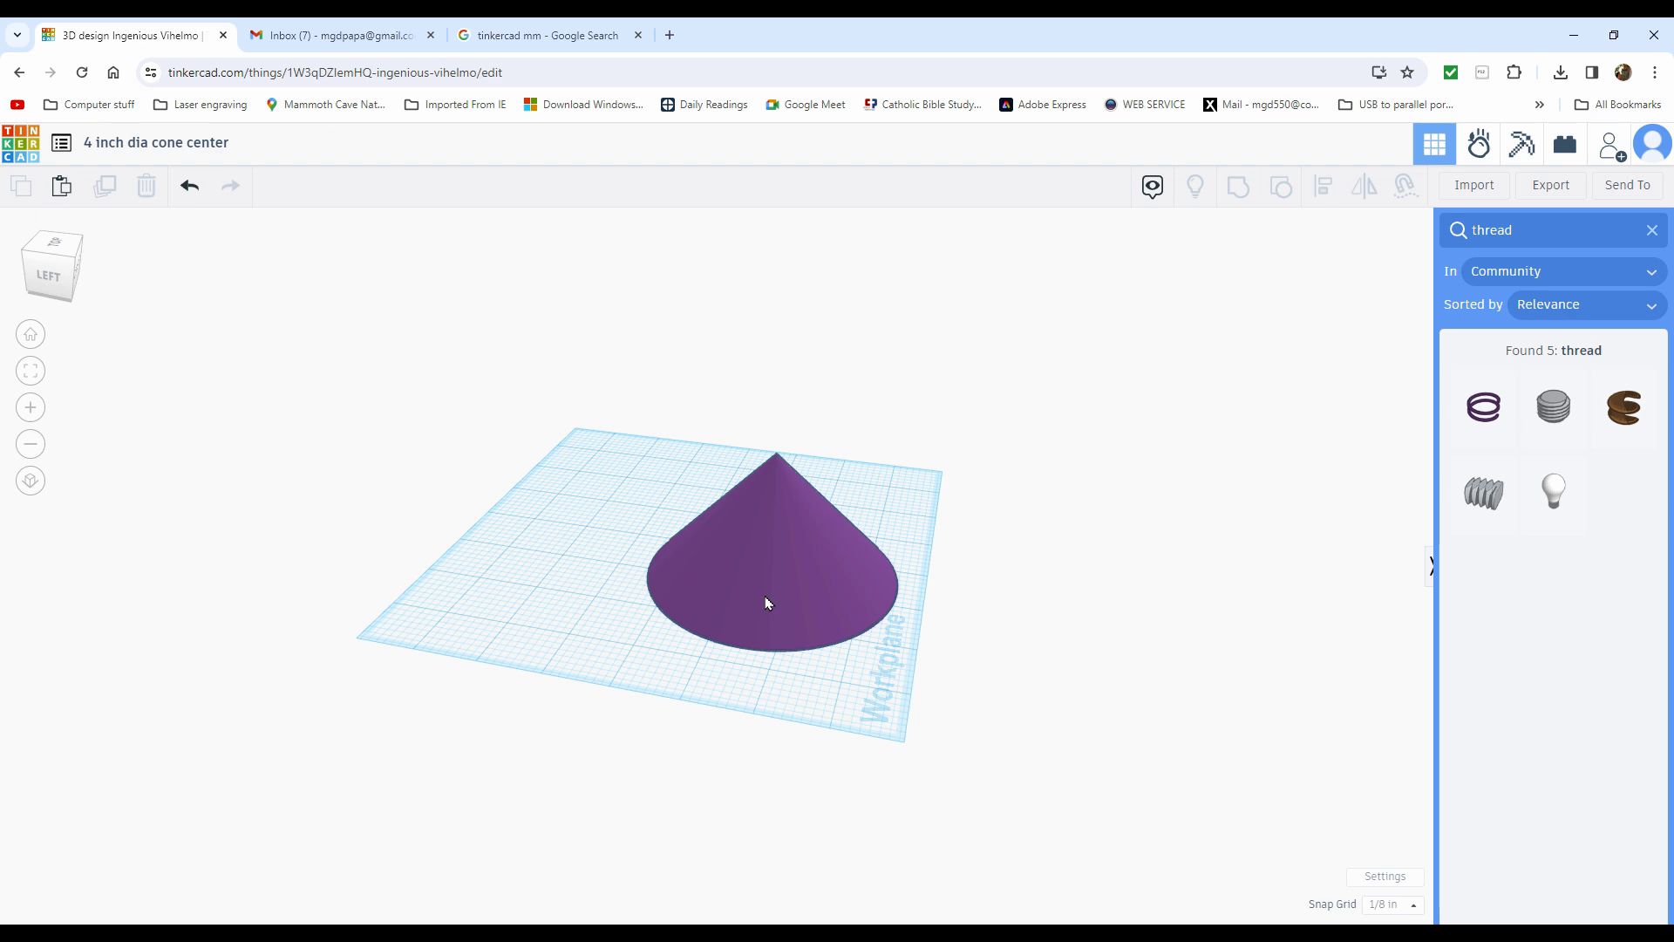
{"action": "left_click", "coordinate": [1386, 877]}
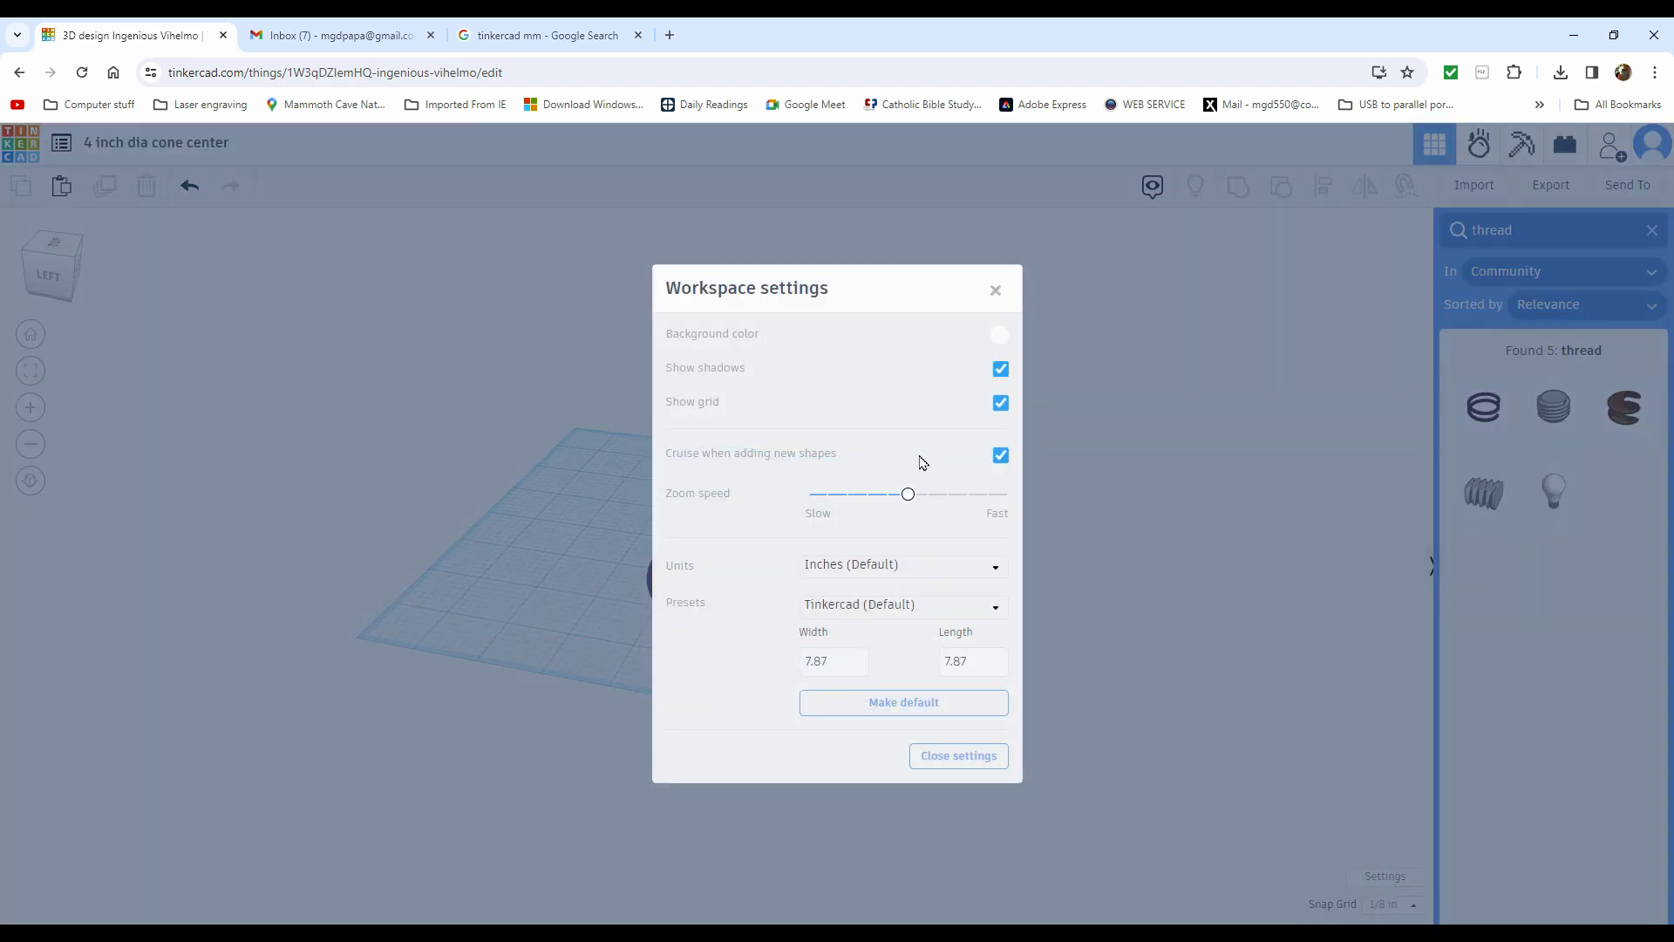
{"action": "left_click", "coordinate": [996, 571]}
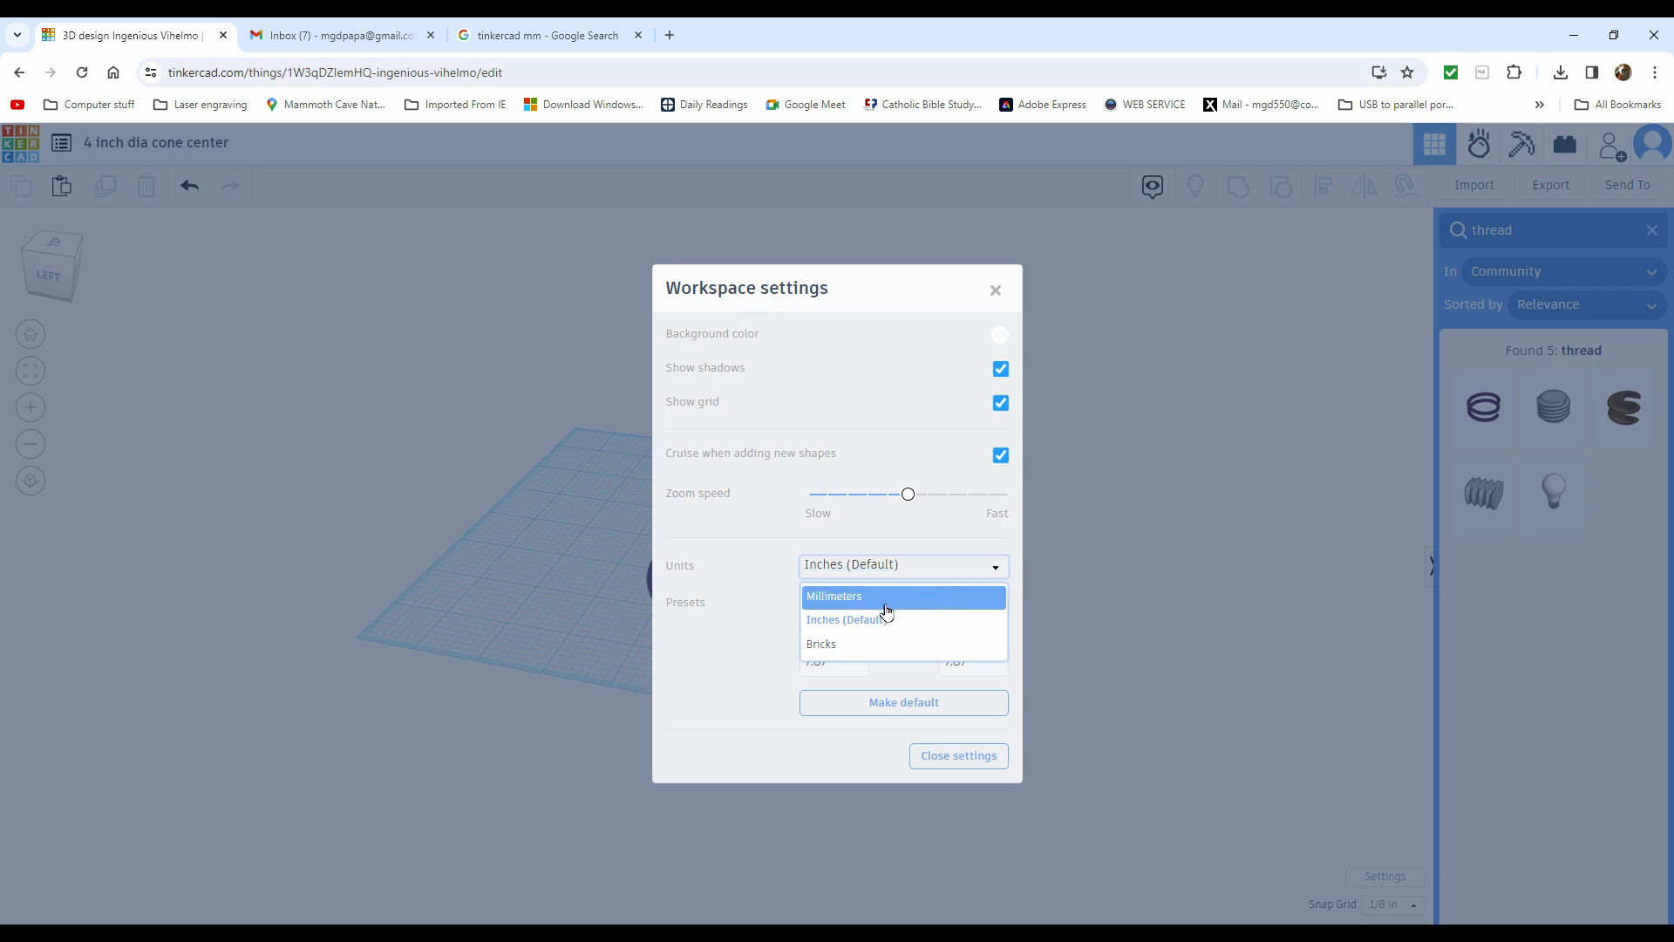
{"action": "left_click", "coordinate": [1023, 599]}
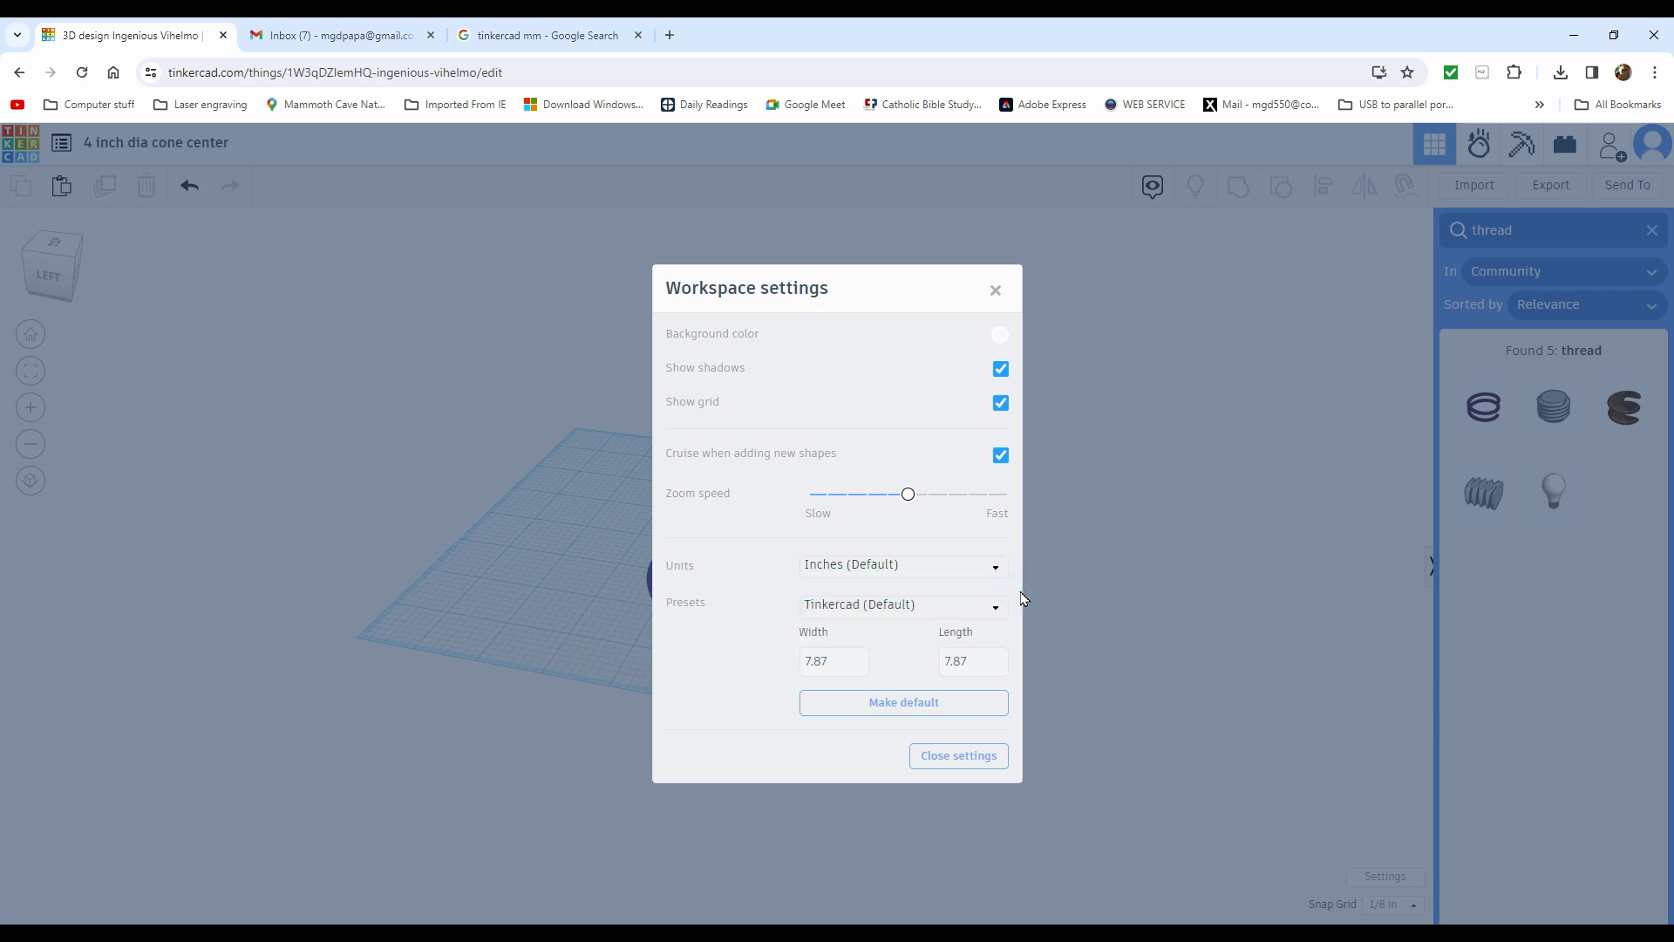
{"action": "left_click", "coordinate": [956, 767]}
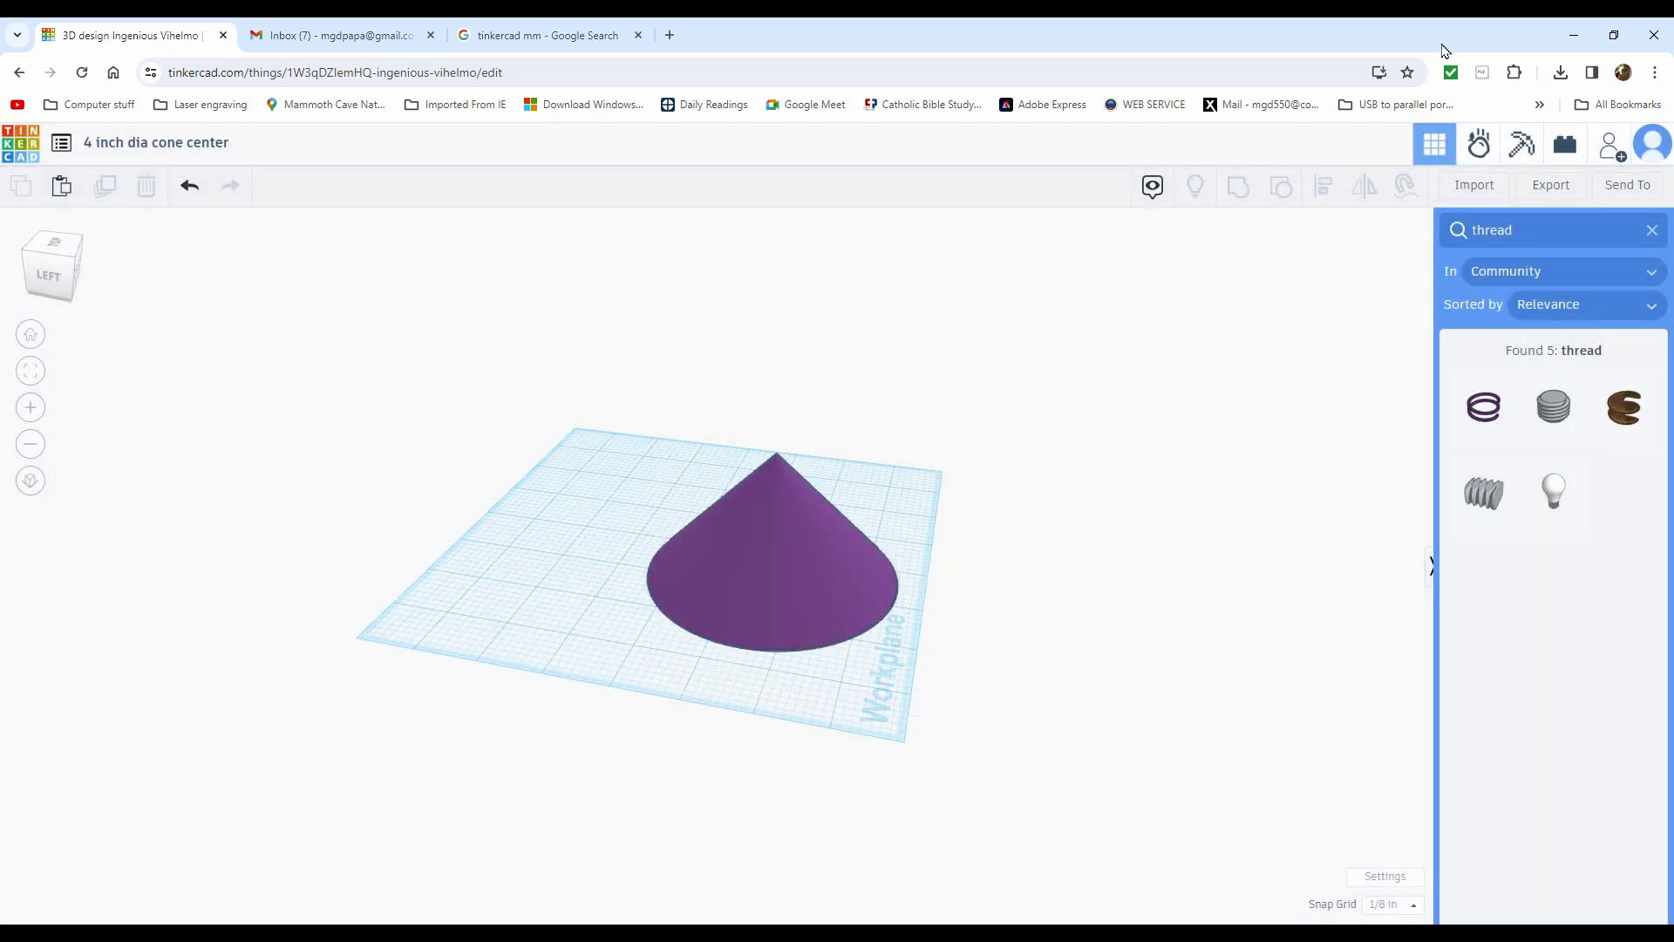
Export the cone design as '4 inch dia cone center.stl' into the Cones folder
{"action": "left_click", "coordinate": [1549, 186]}
{"action": "left_click", "coordinate": [917, 581]}
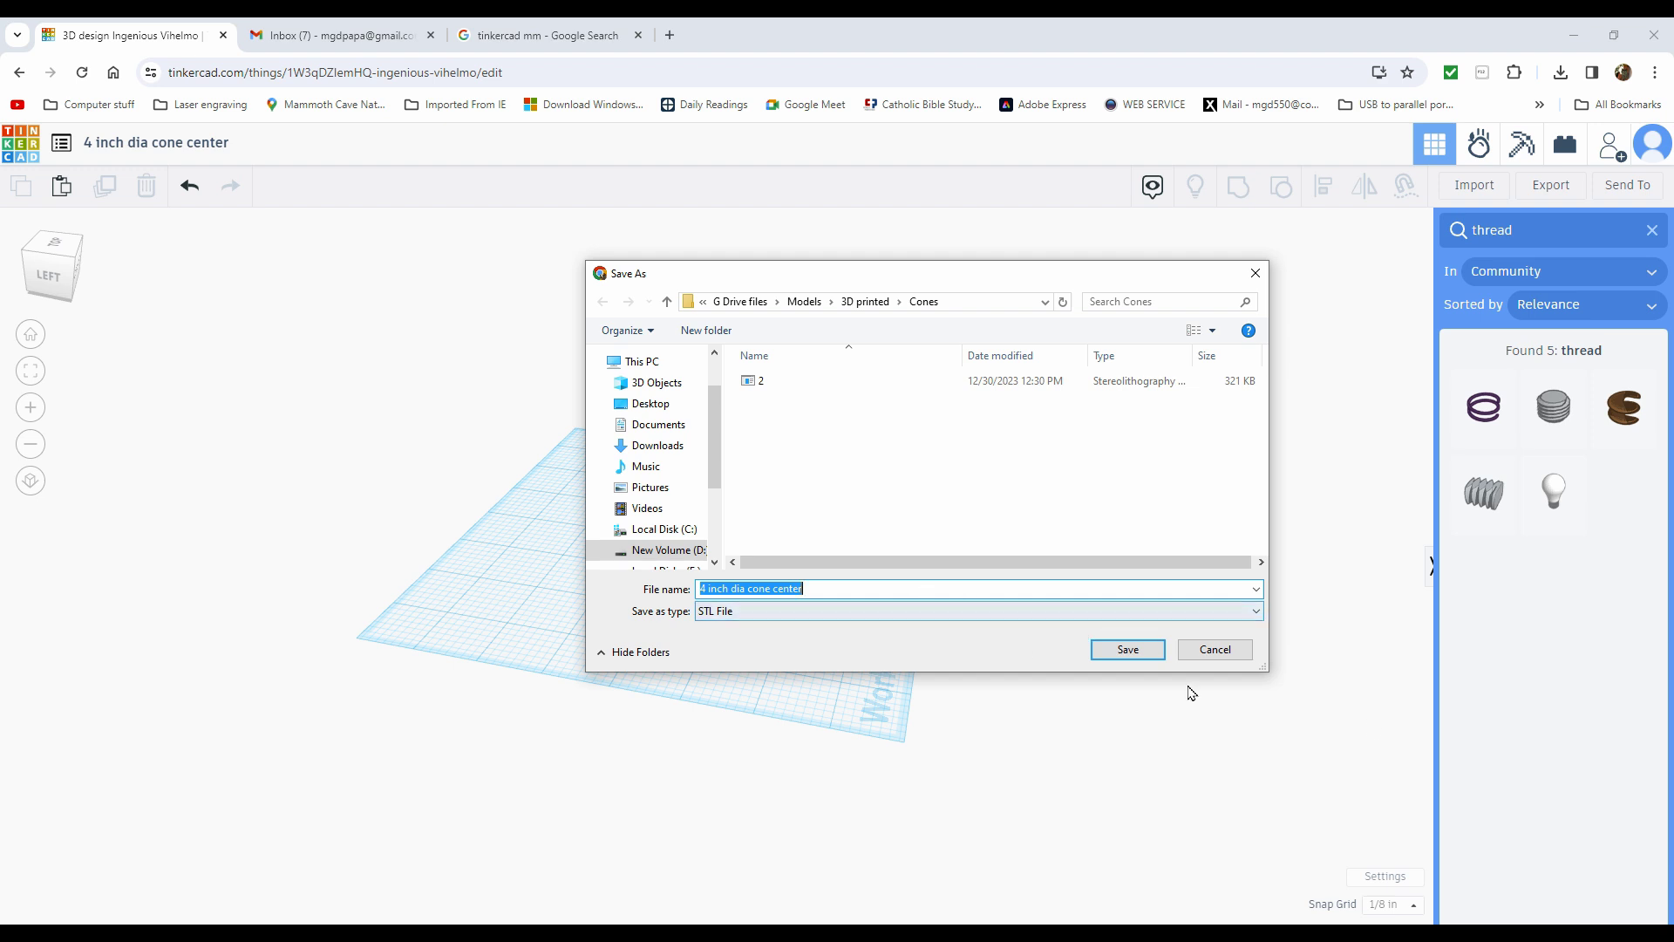
{"action": "left_click", "coordinate": [1128, 655]}
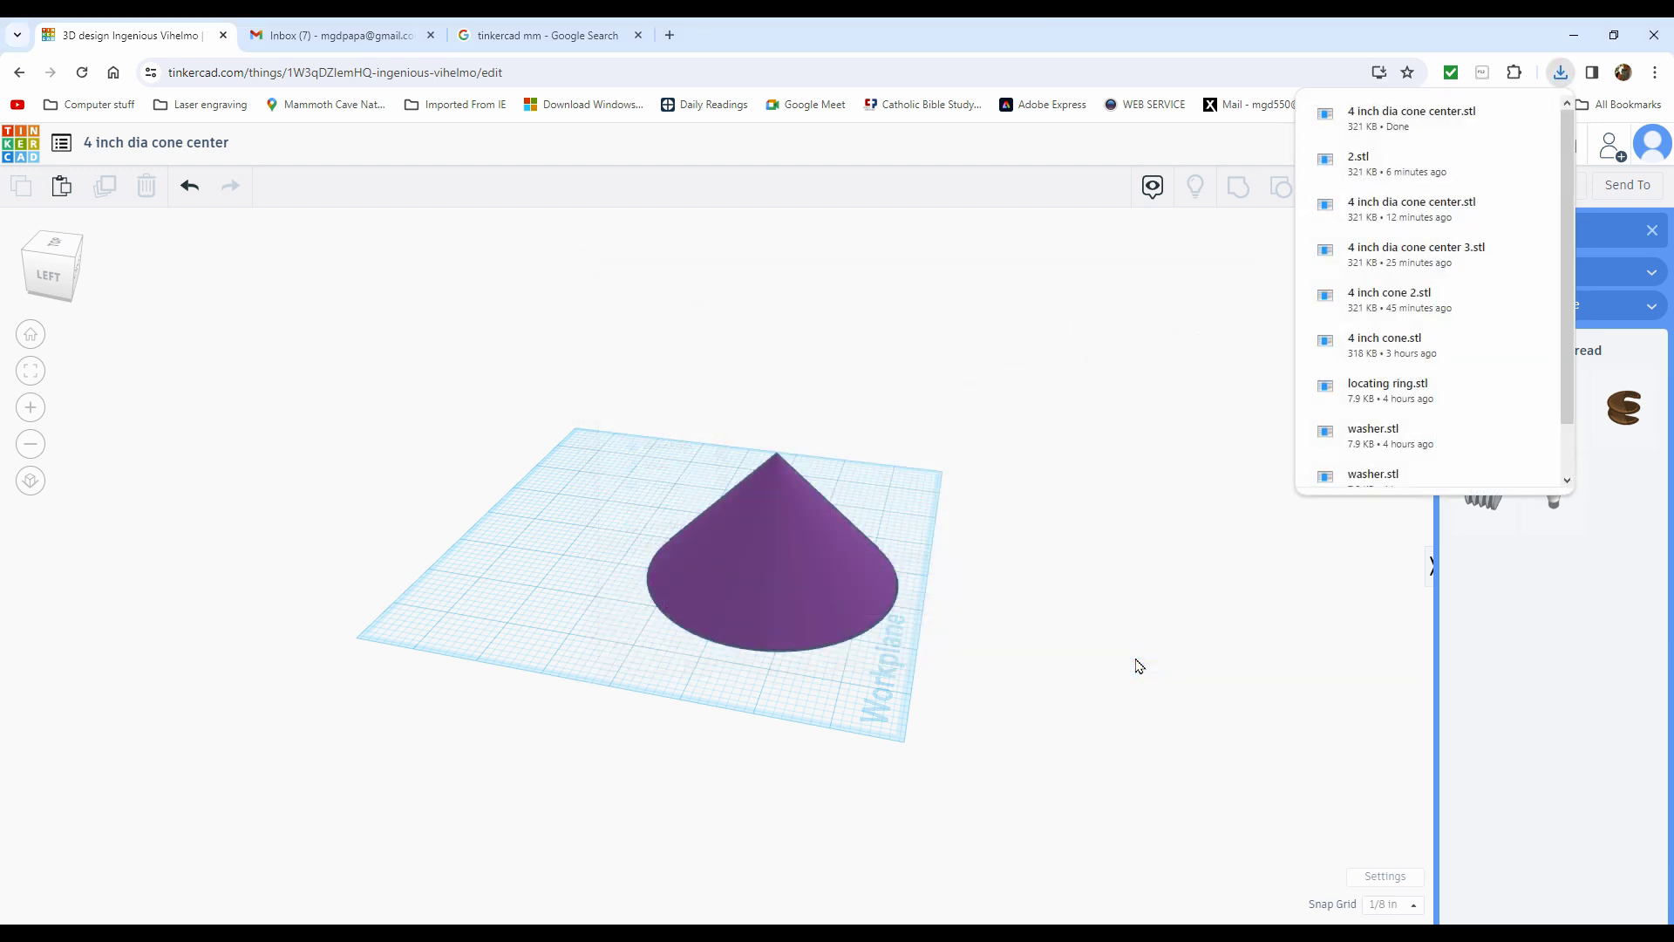
{"action": "left_click", "coordinate": [1042, 782]}
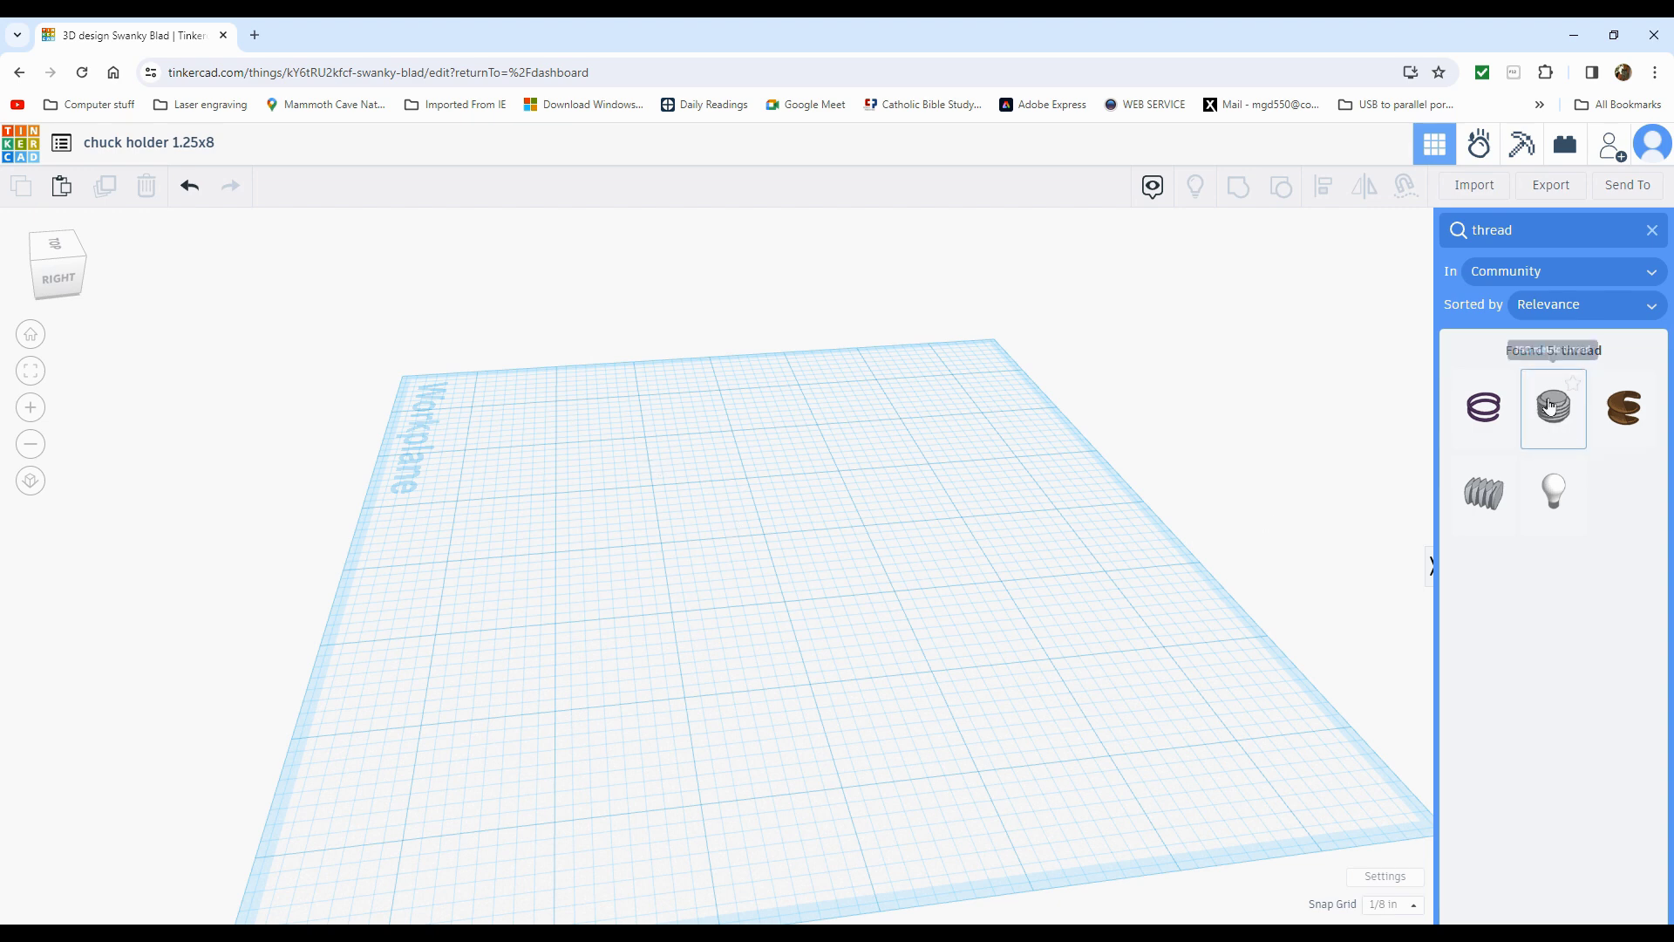
Place the ISO metric thread and two cylinders on the workplane
{"action": "left_click_drag", "start_coordinate": [1566, 408], "coordinate": [859, 523]}
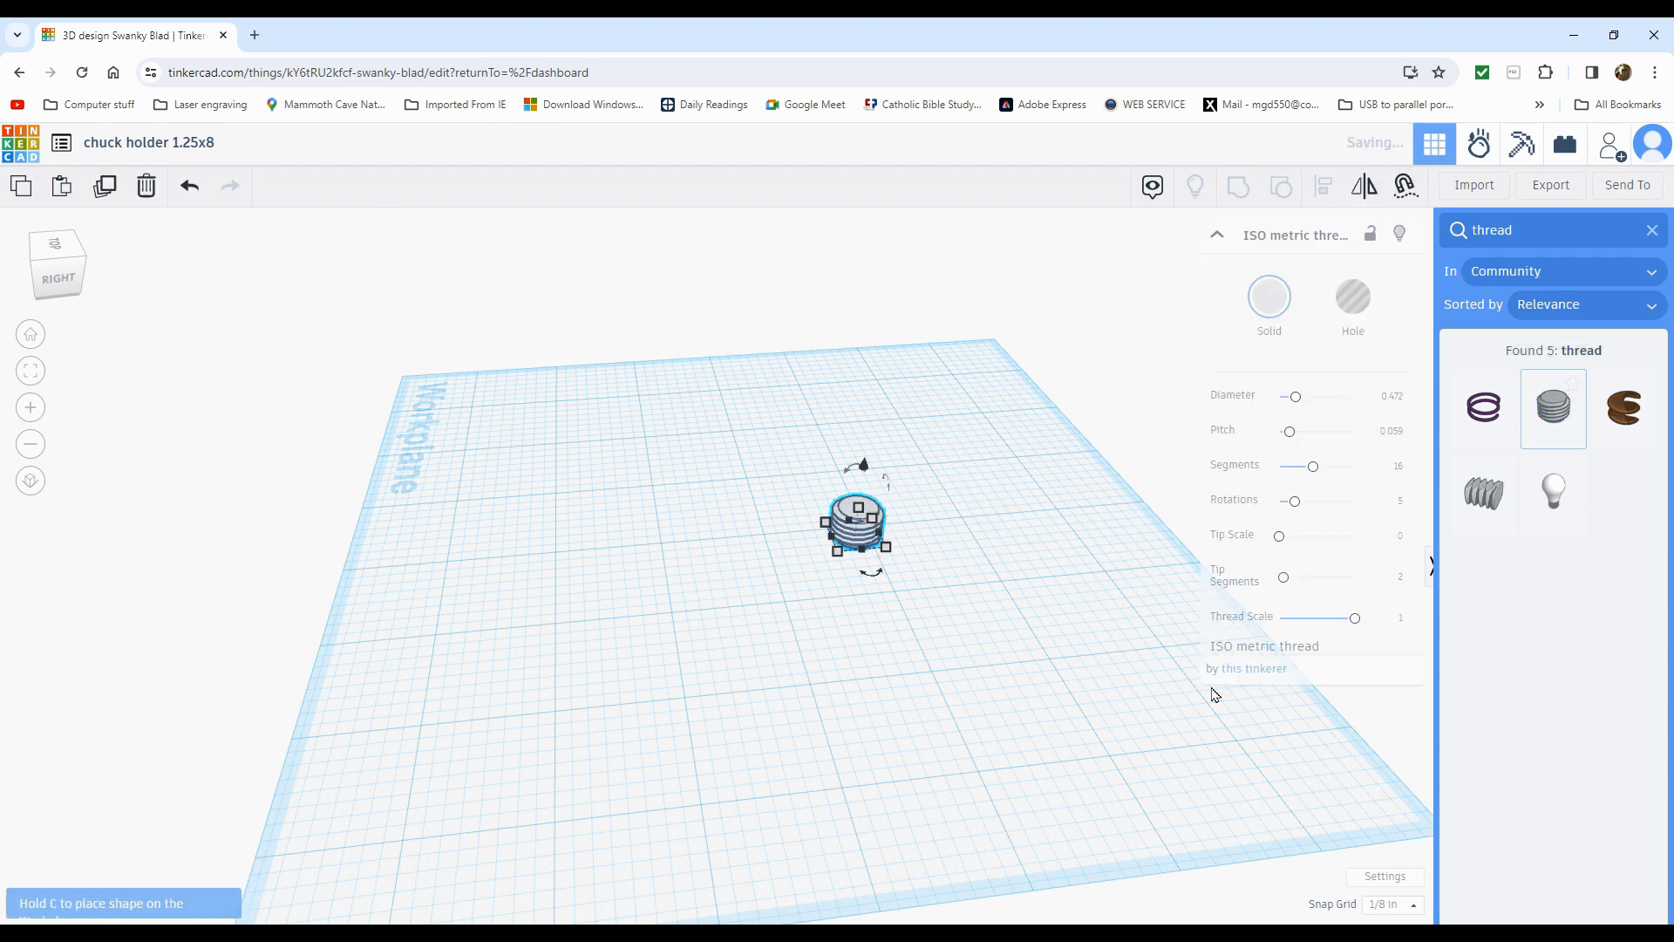
{"action": "left_click", "coordinate": [1652, 231]}
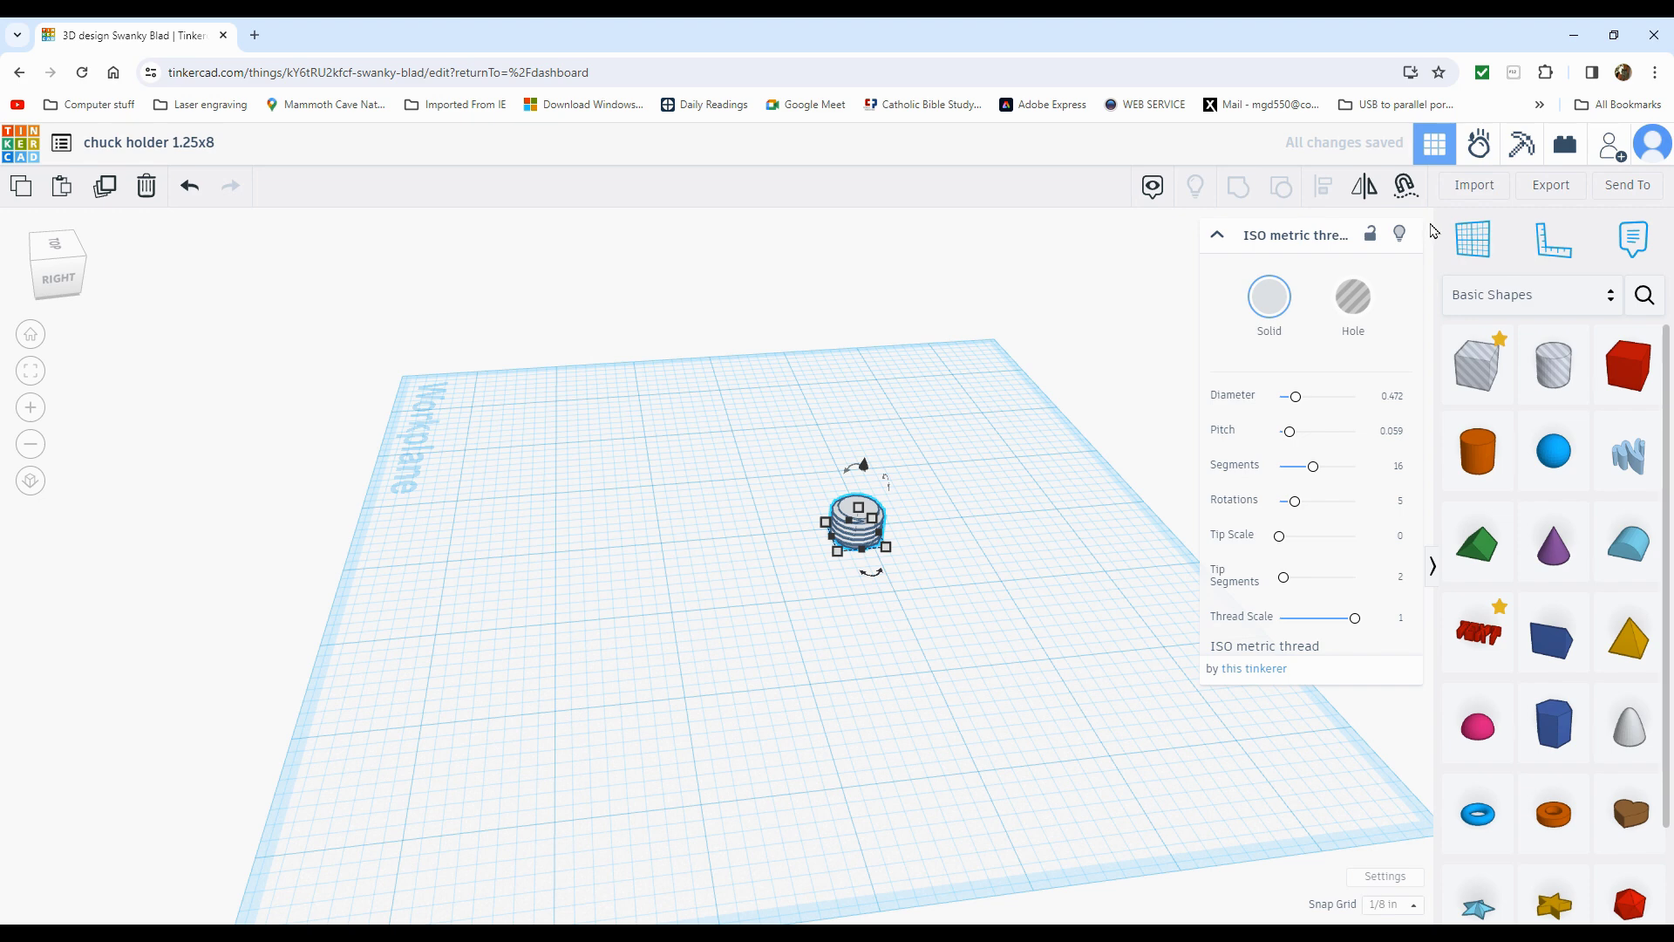
{"action": "left_click_drag", "start_coordinate": [1478, 449], "coordinate": [542, 639]}
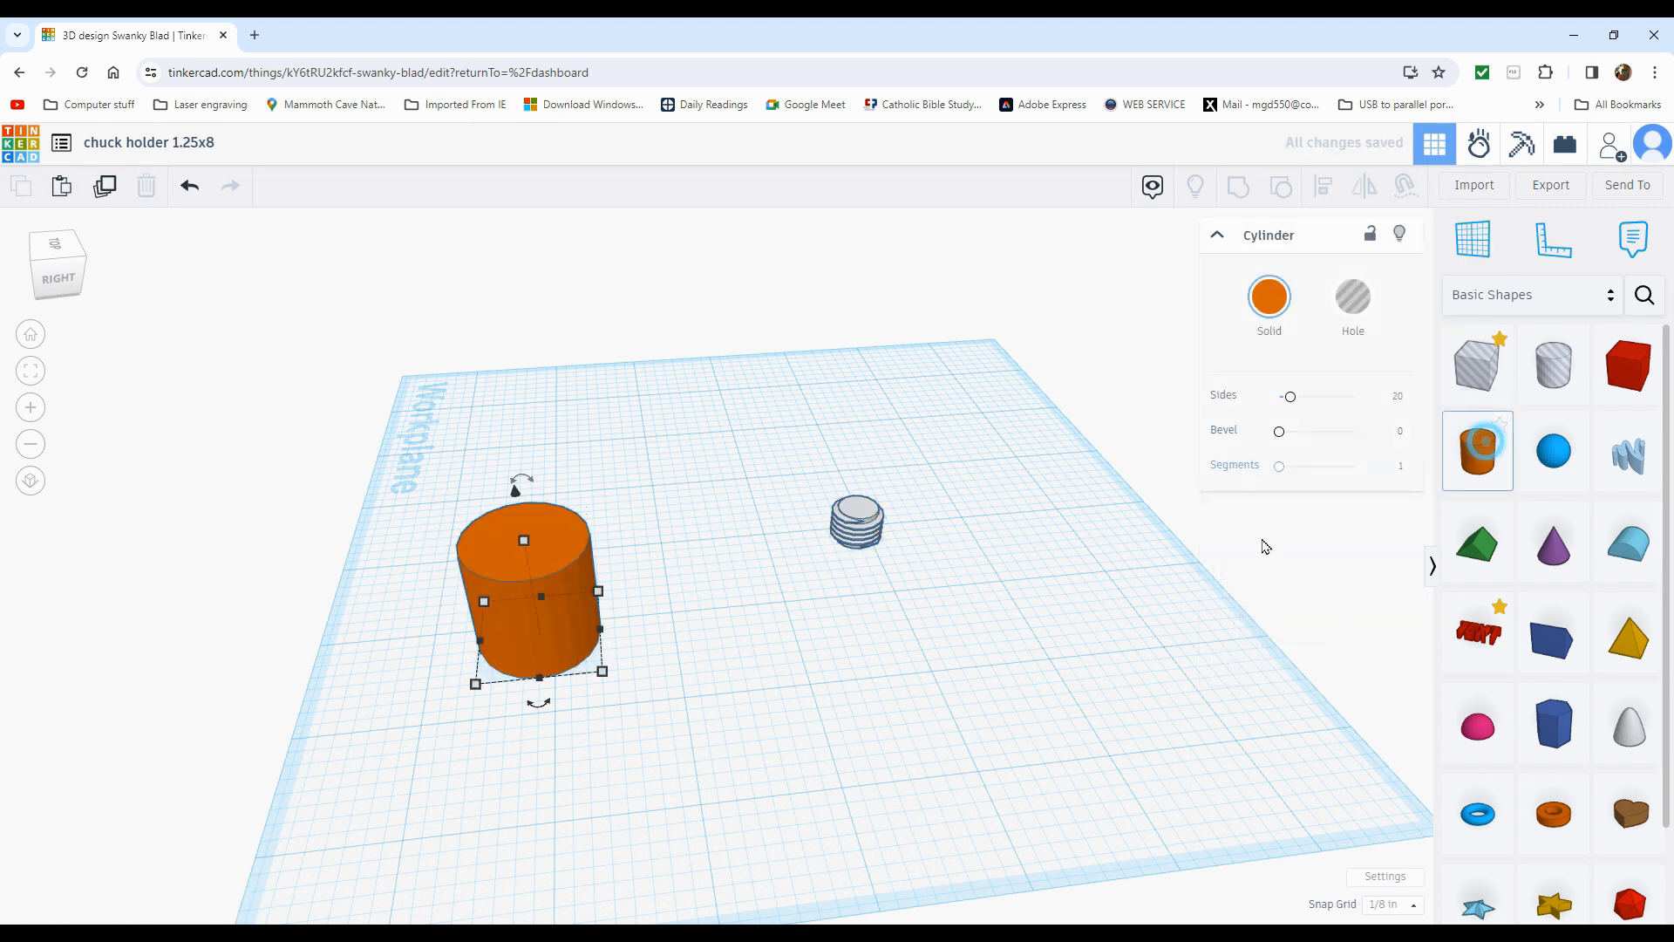
{"action": "left_click_drag", "start_coordinate": [1147, 610], "coordinate": [911, 693]}
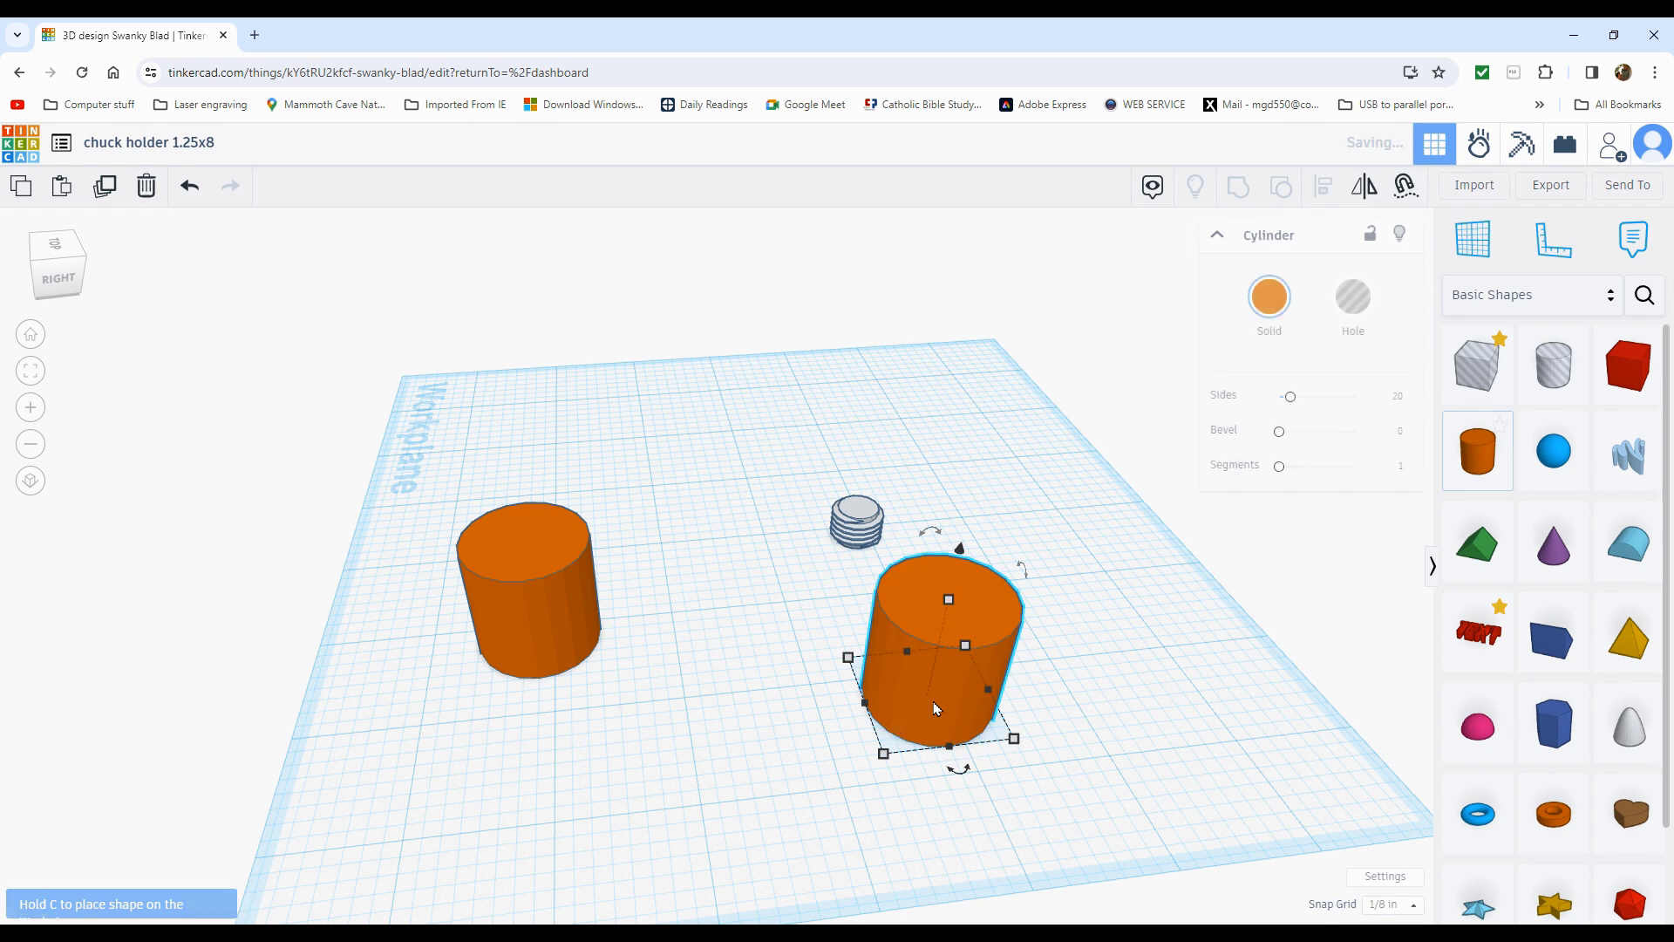
Resize the left cylinder's footprint to 2 by 2
{"action": "left_click", "coordinate": [515, 586]}
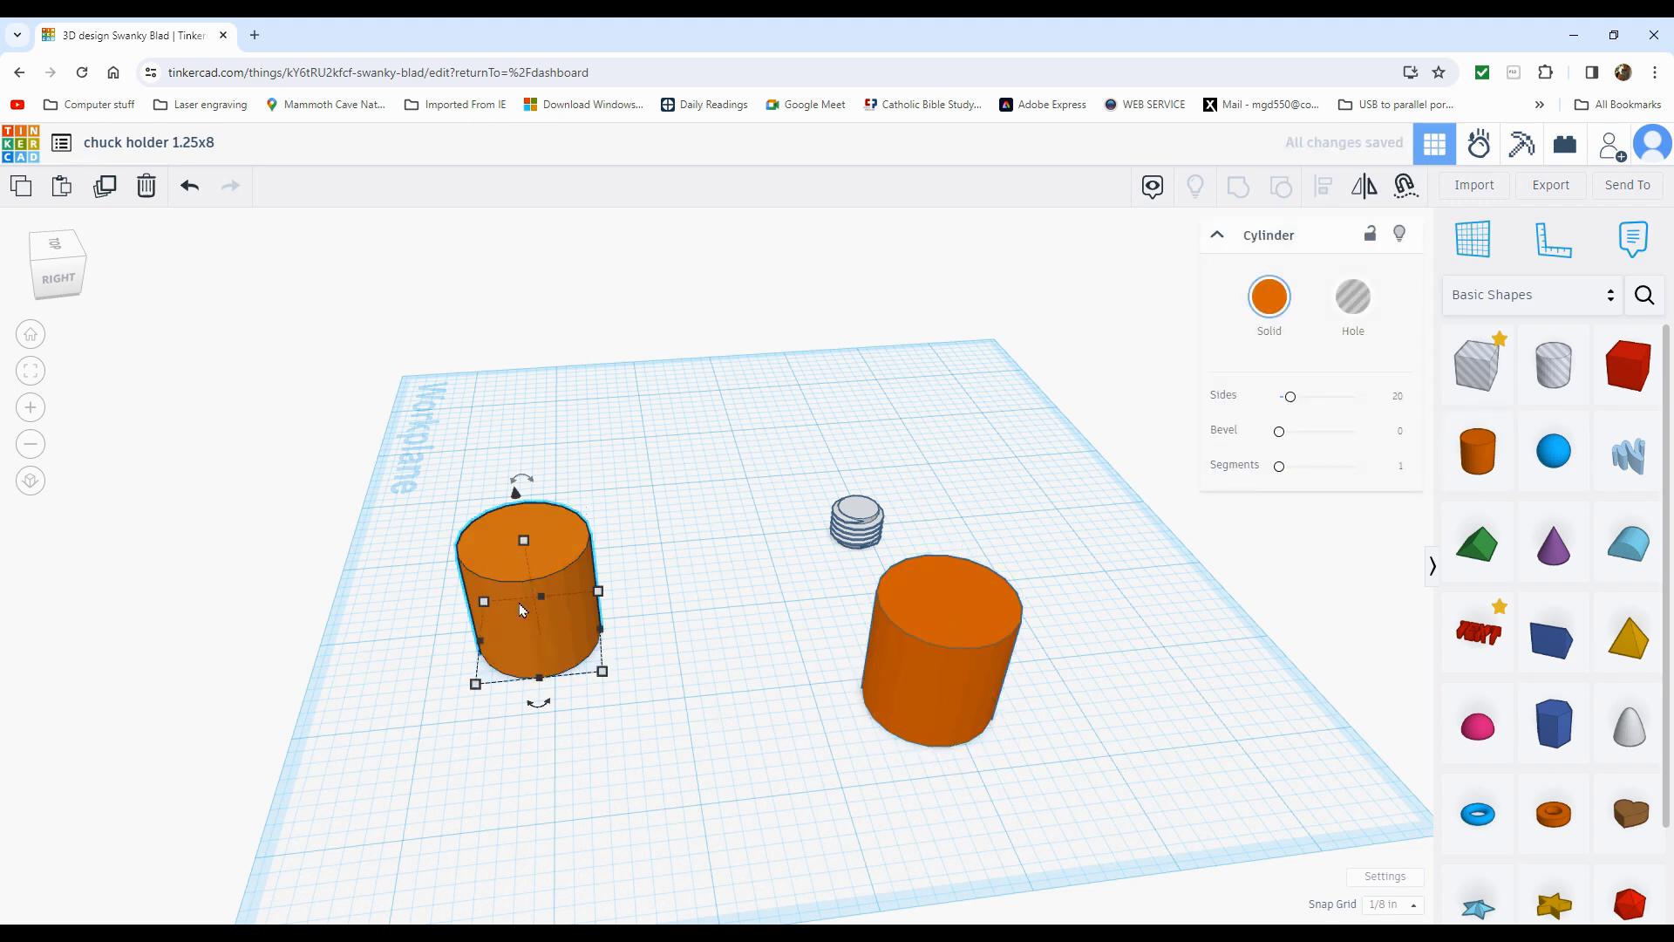
{"action": "mouse_move", "coordinate": [608, 678]}
{"action": "left_click", "coordinate": [679, 621]}
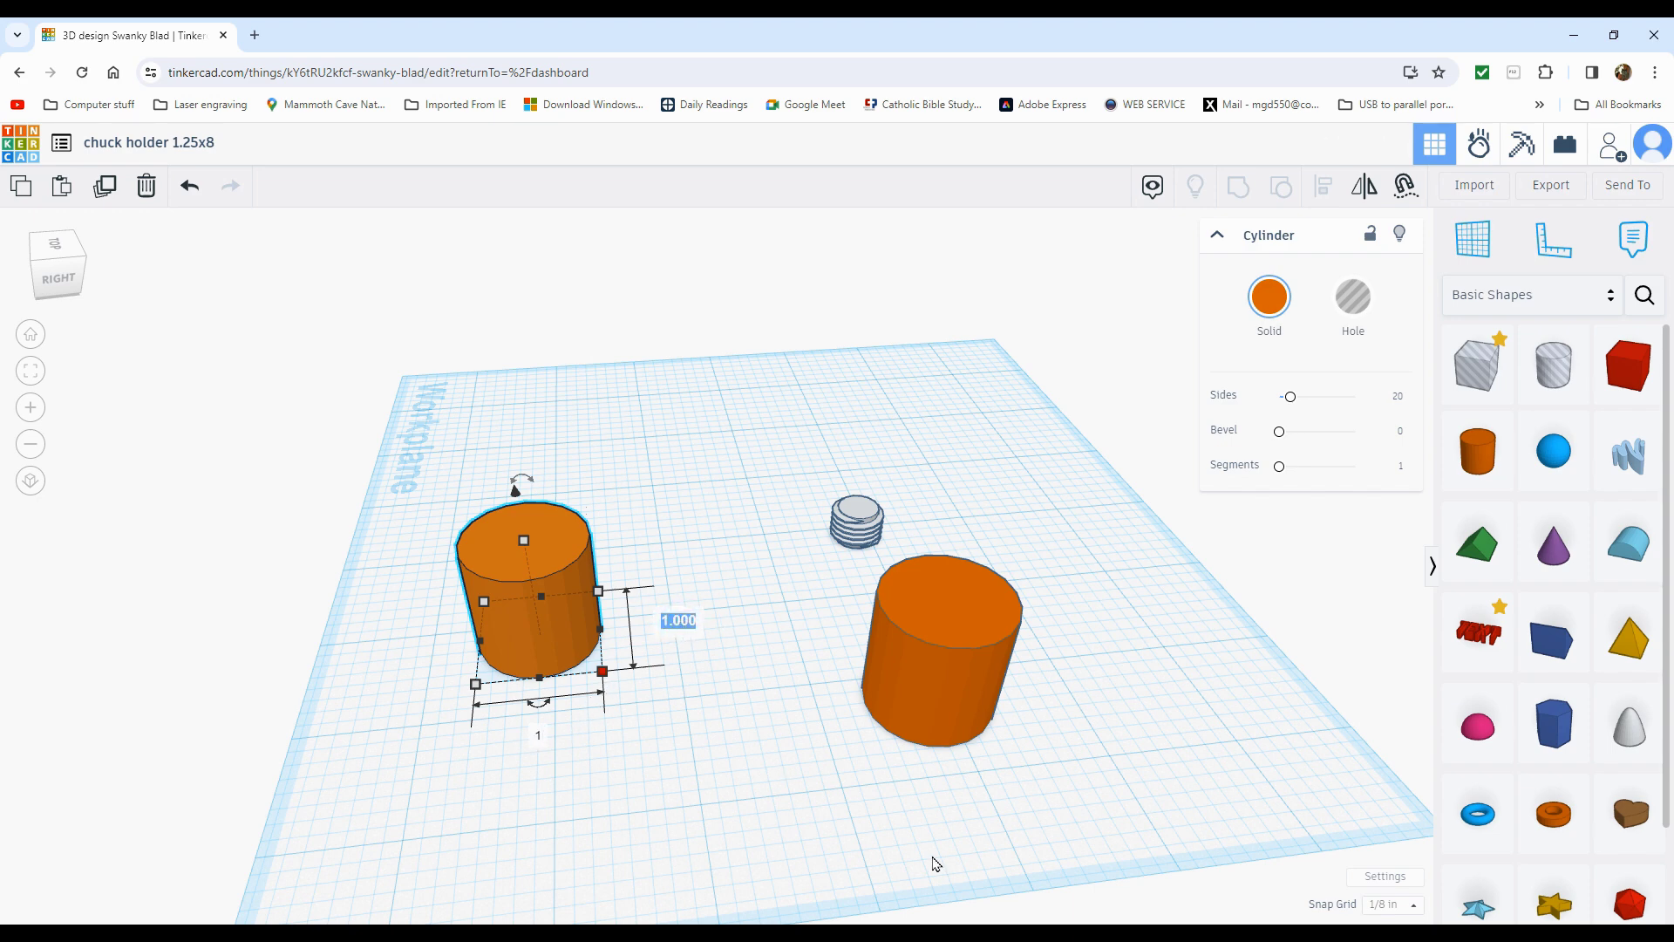
{"action": "type", "text": "2"}
{"action": "key", "text": "Return"}
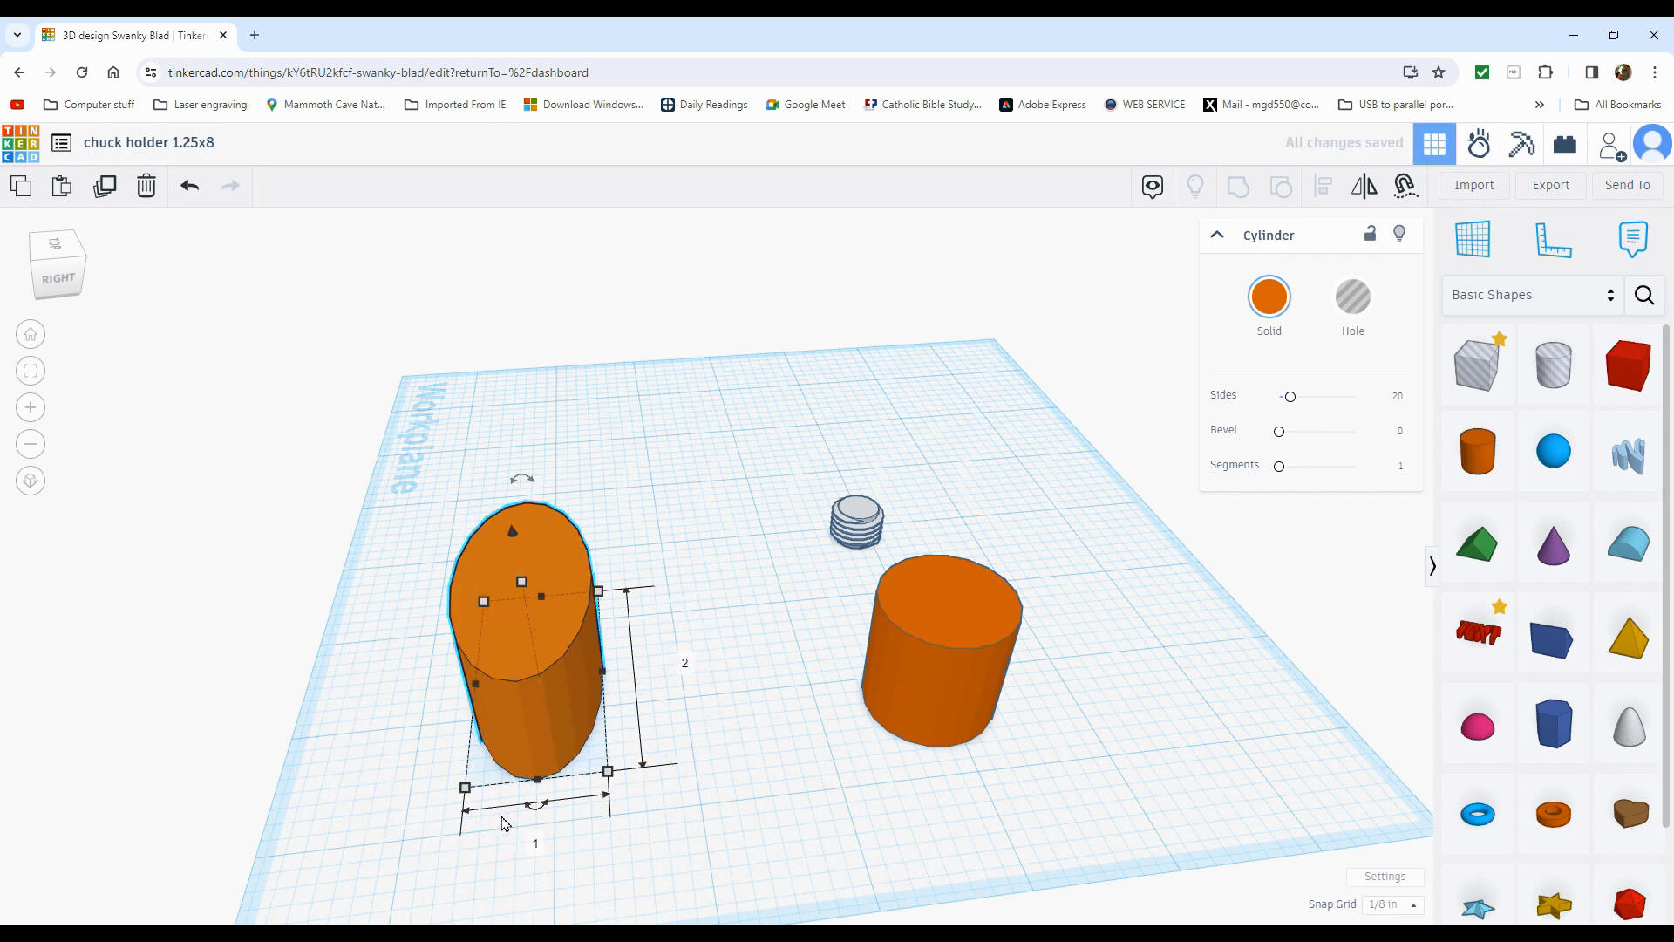
{"action": "left_click", "coordinate": [535, 843]}
{"action": "type", "text": "2"}
{"action": "key", "text": "Return"}
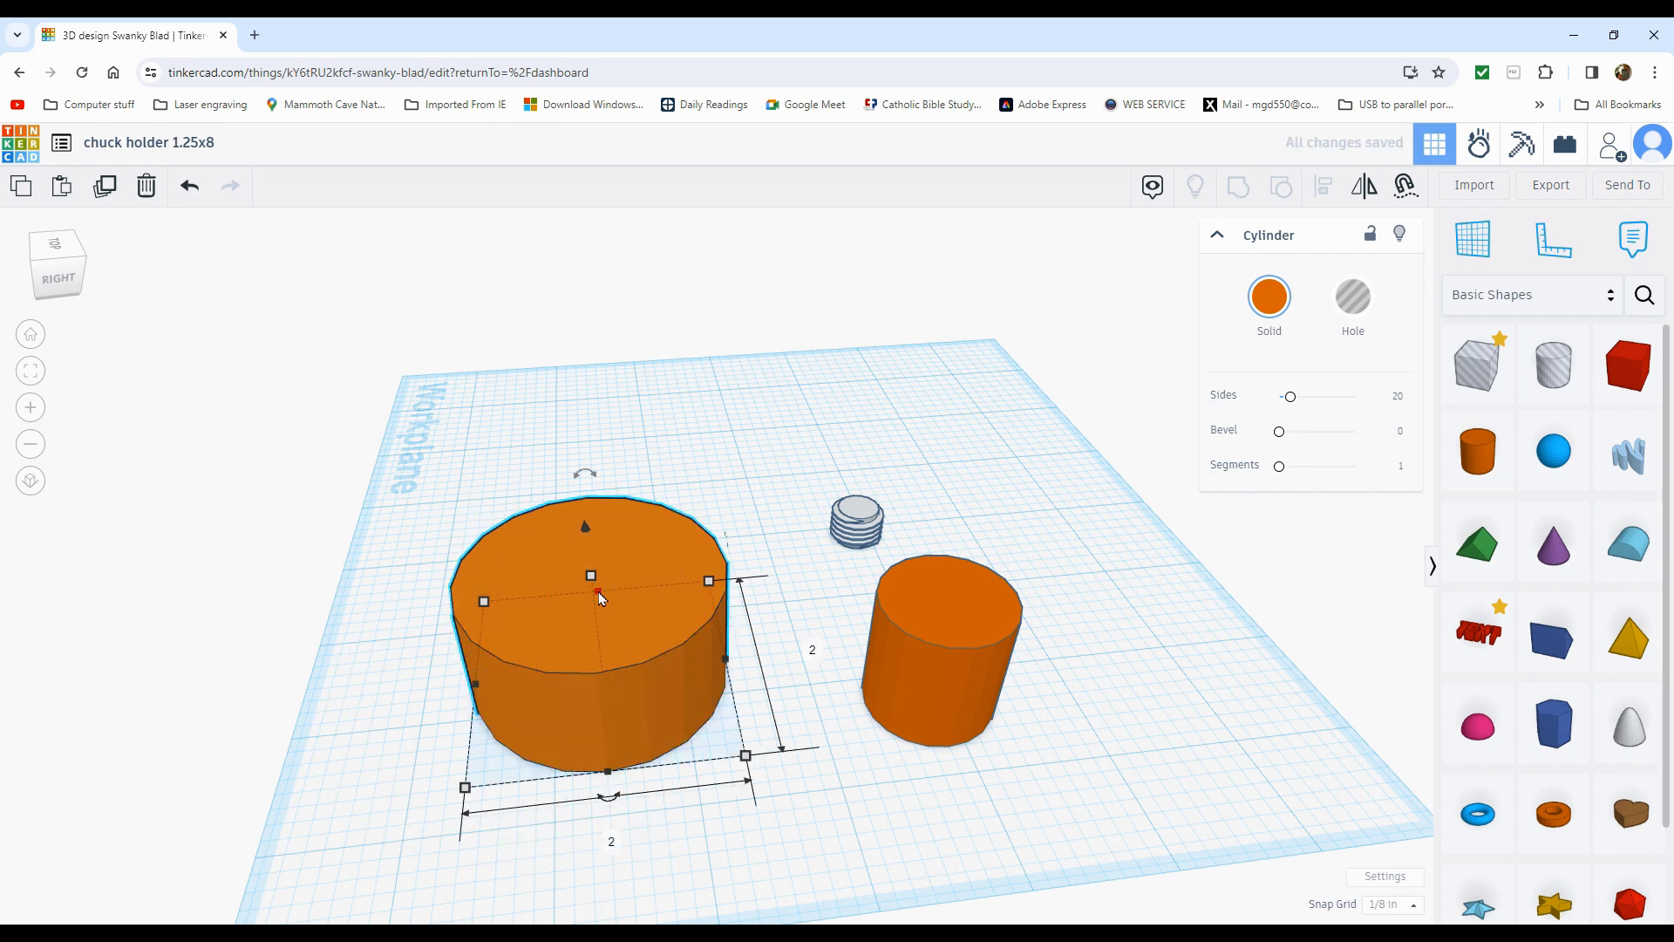
Set the left cylinder's height to .25 to make a flat disc
{"action": "mouse_move", "coordinate": [591, 575]}
{"action": "left_click", "coordinate": [674, 626]}
{"action": "key", "text": "BackSpace"}
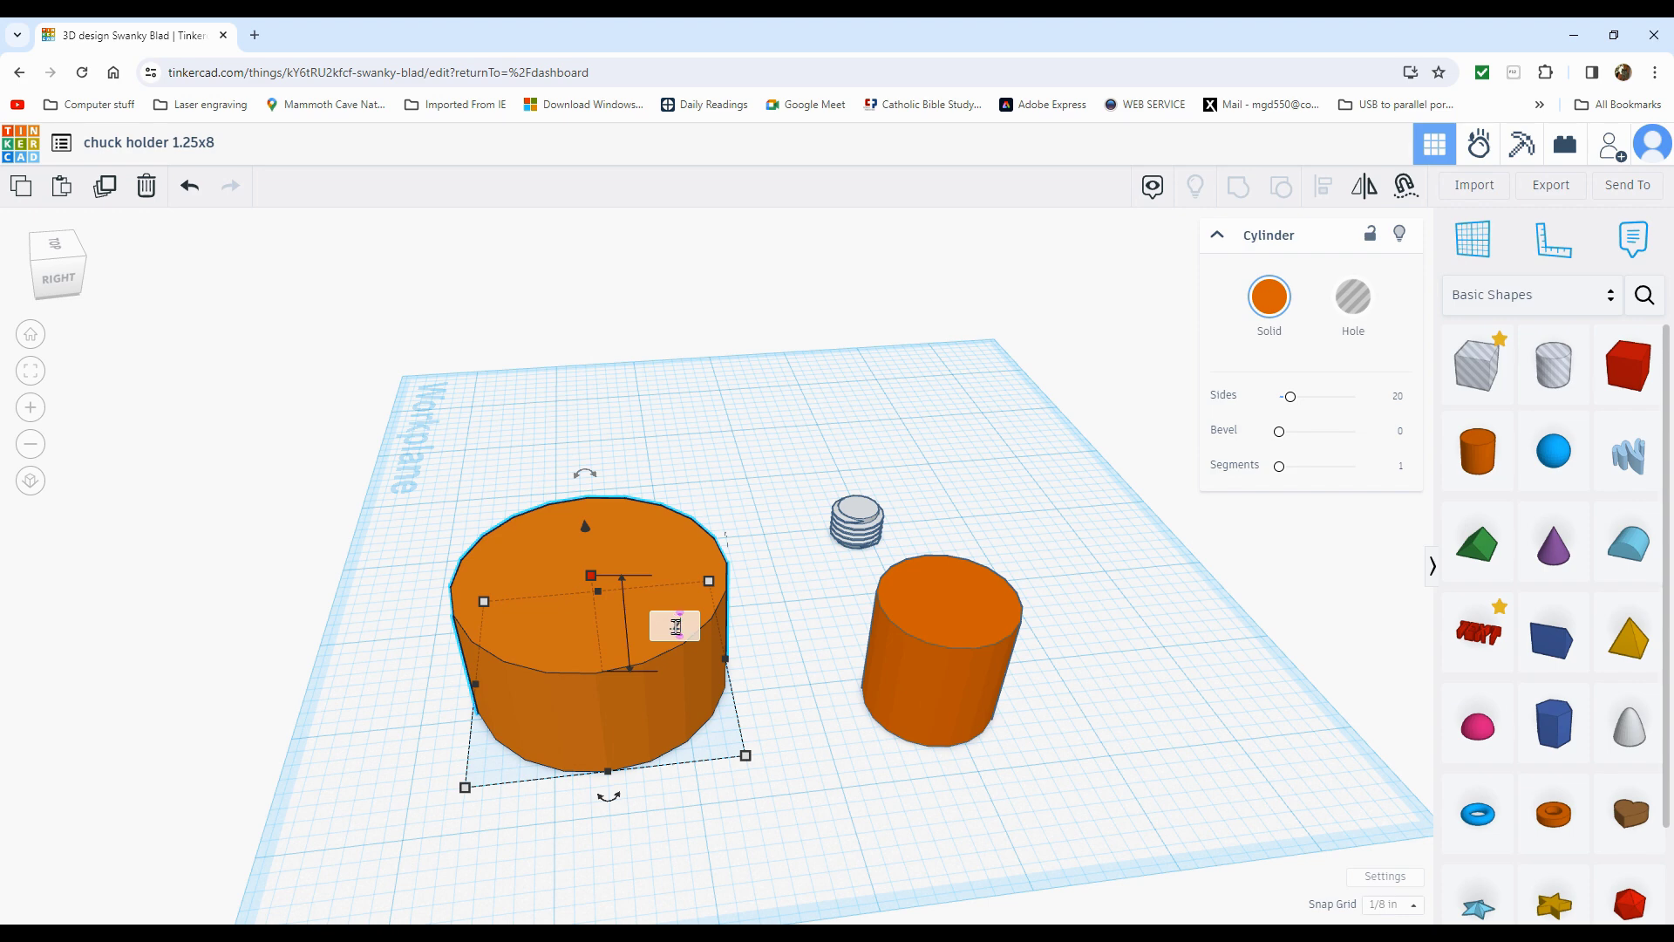
{"action": "type", "text": ".25"}
{"action": "key", "text": "Return"}
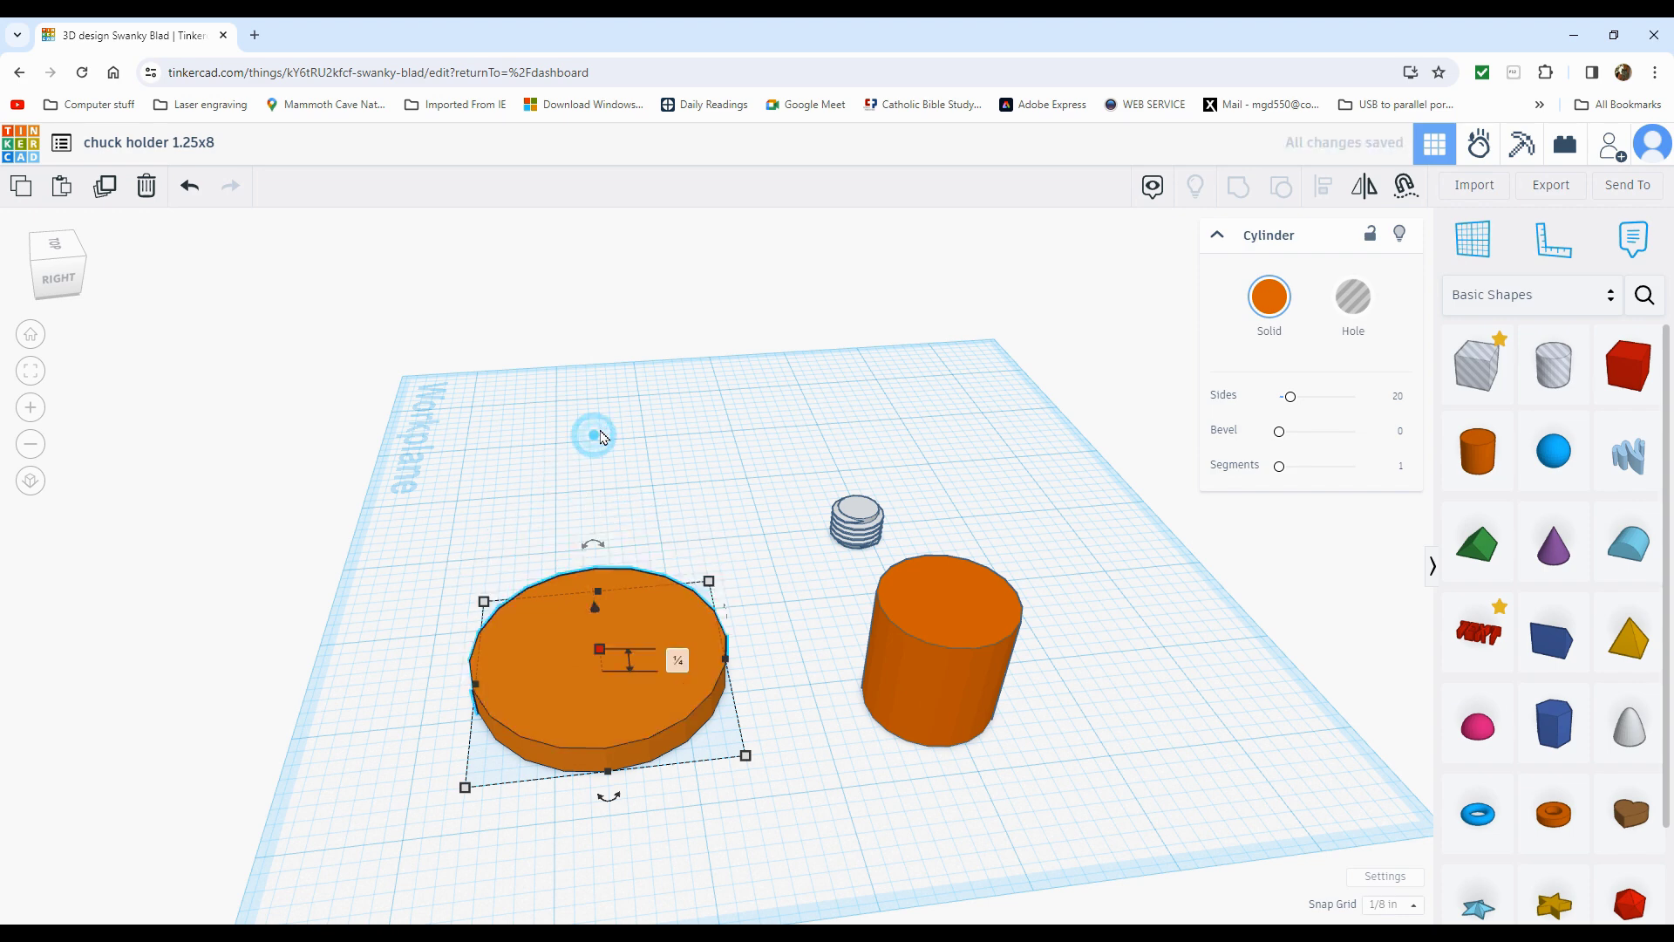
{"action": "left_click", "coordinate": [868, 784]}
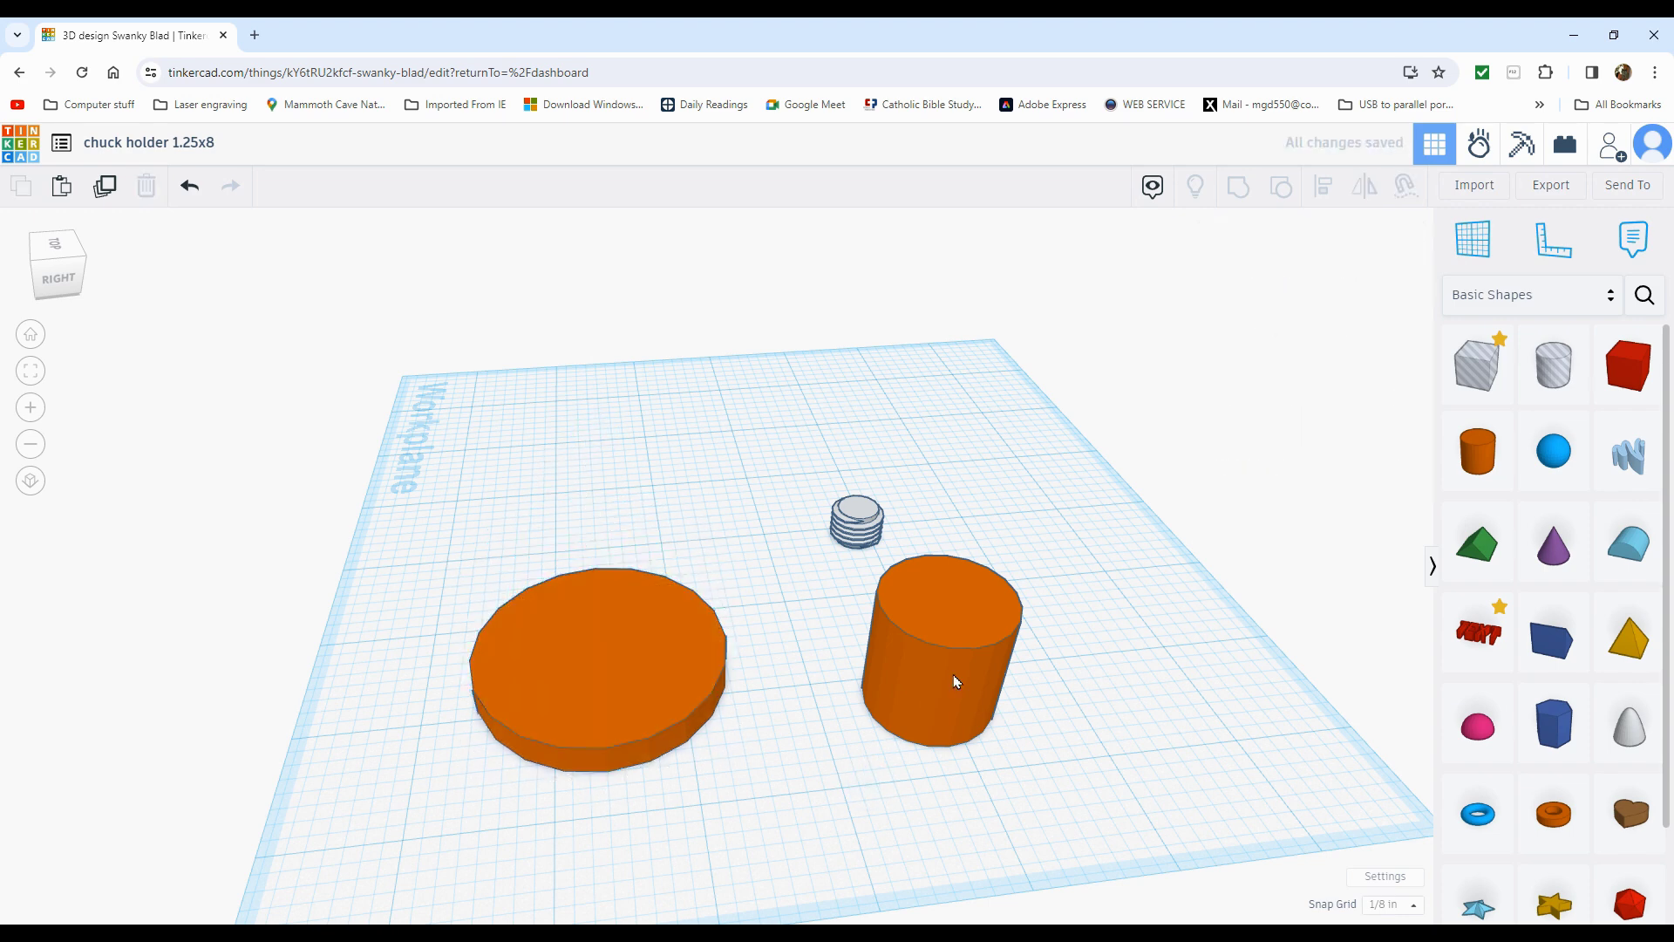
Move the tall cylinder to the lower right and give the thread diameter 1.25, pitch 0.125
{"action": "left_click", "coordinate": [949, 593]}
{"action": "left_click_drag", "start_coordinate": [949, 593], "coordinate": [1119, 658]}
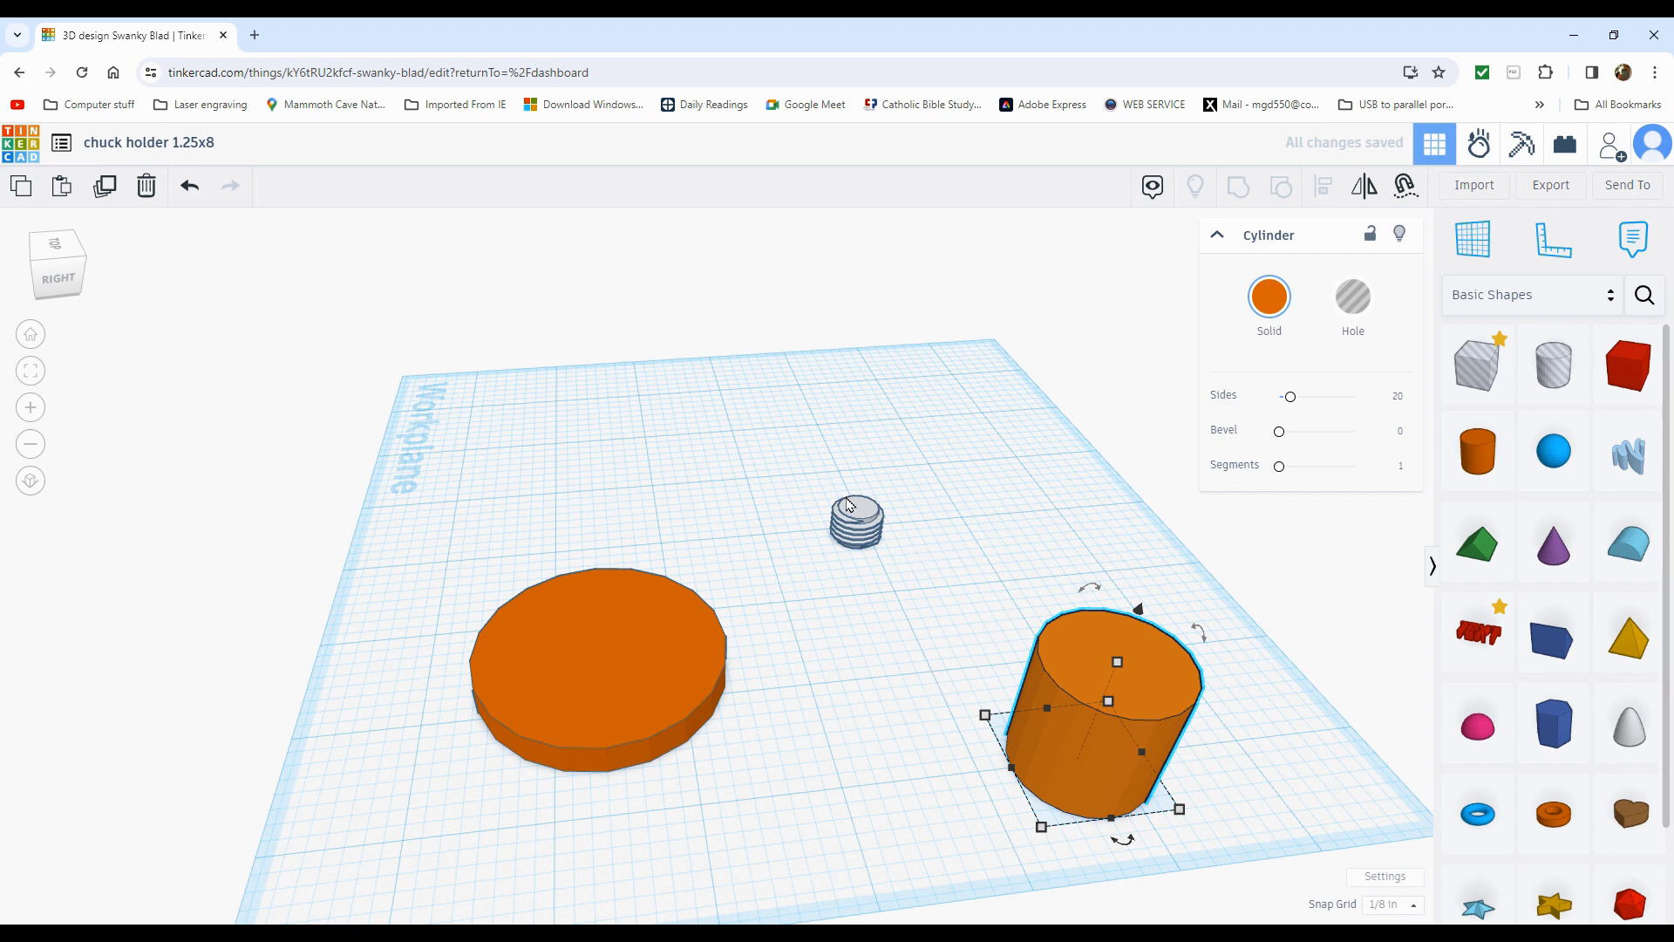
{"action": "left_click", "coordinate": [854, 523]}
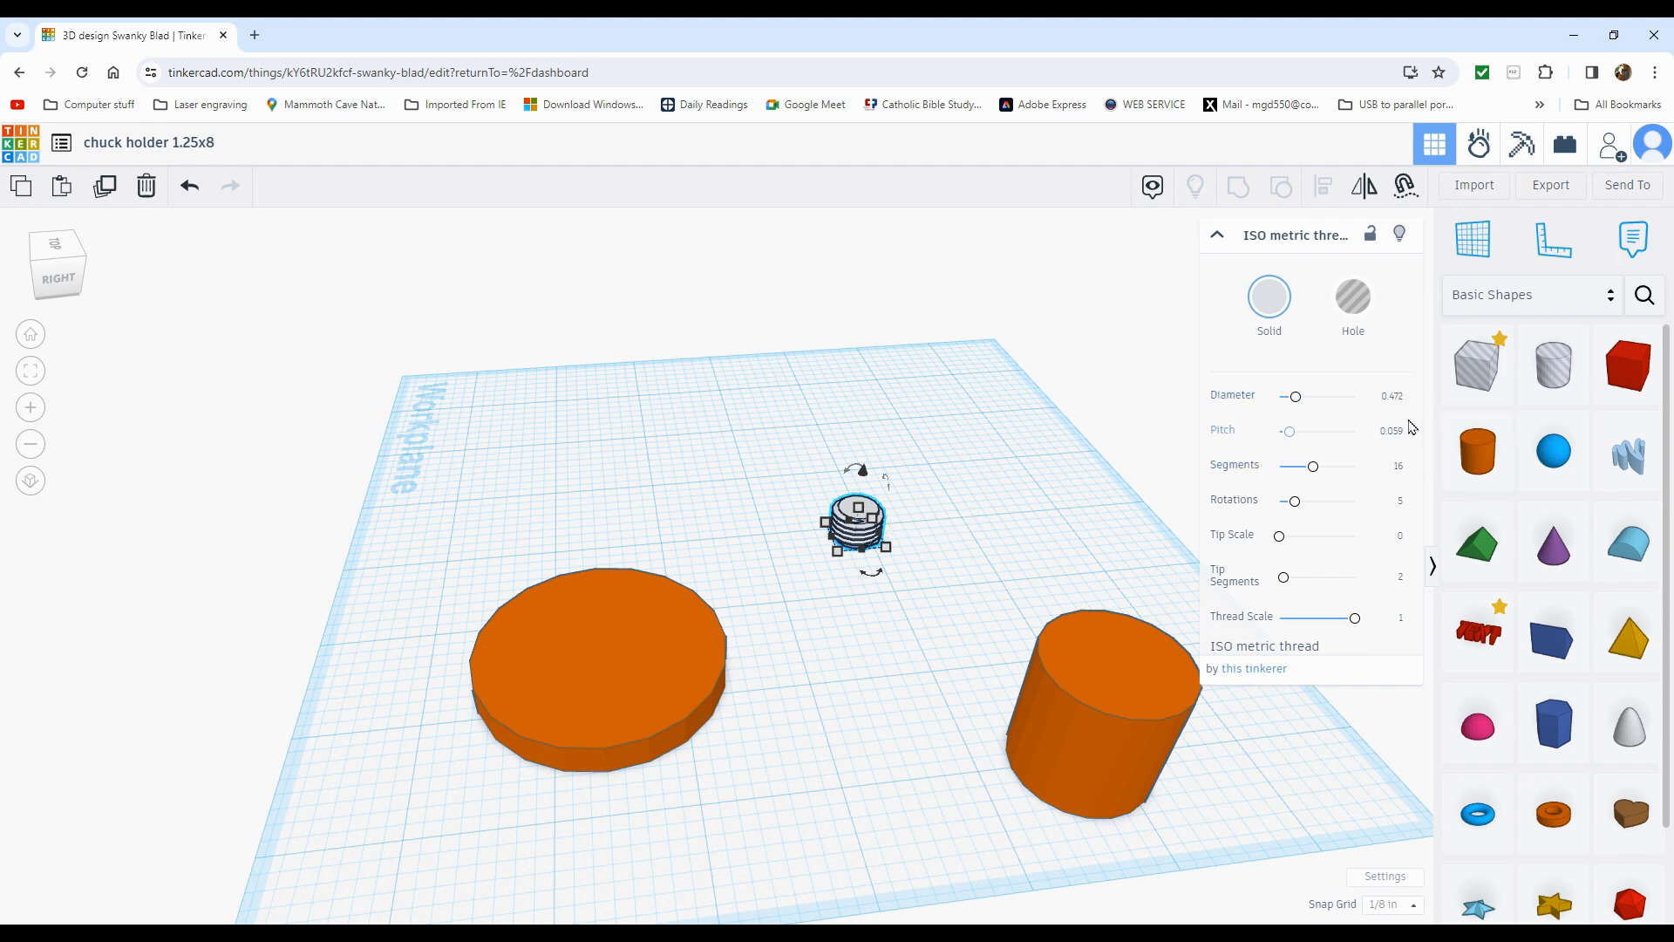
{"action": "left_click", "coordinate": [1393, 397]}
{"action": "type", "text": "1.25"}
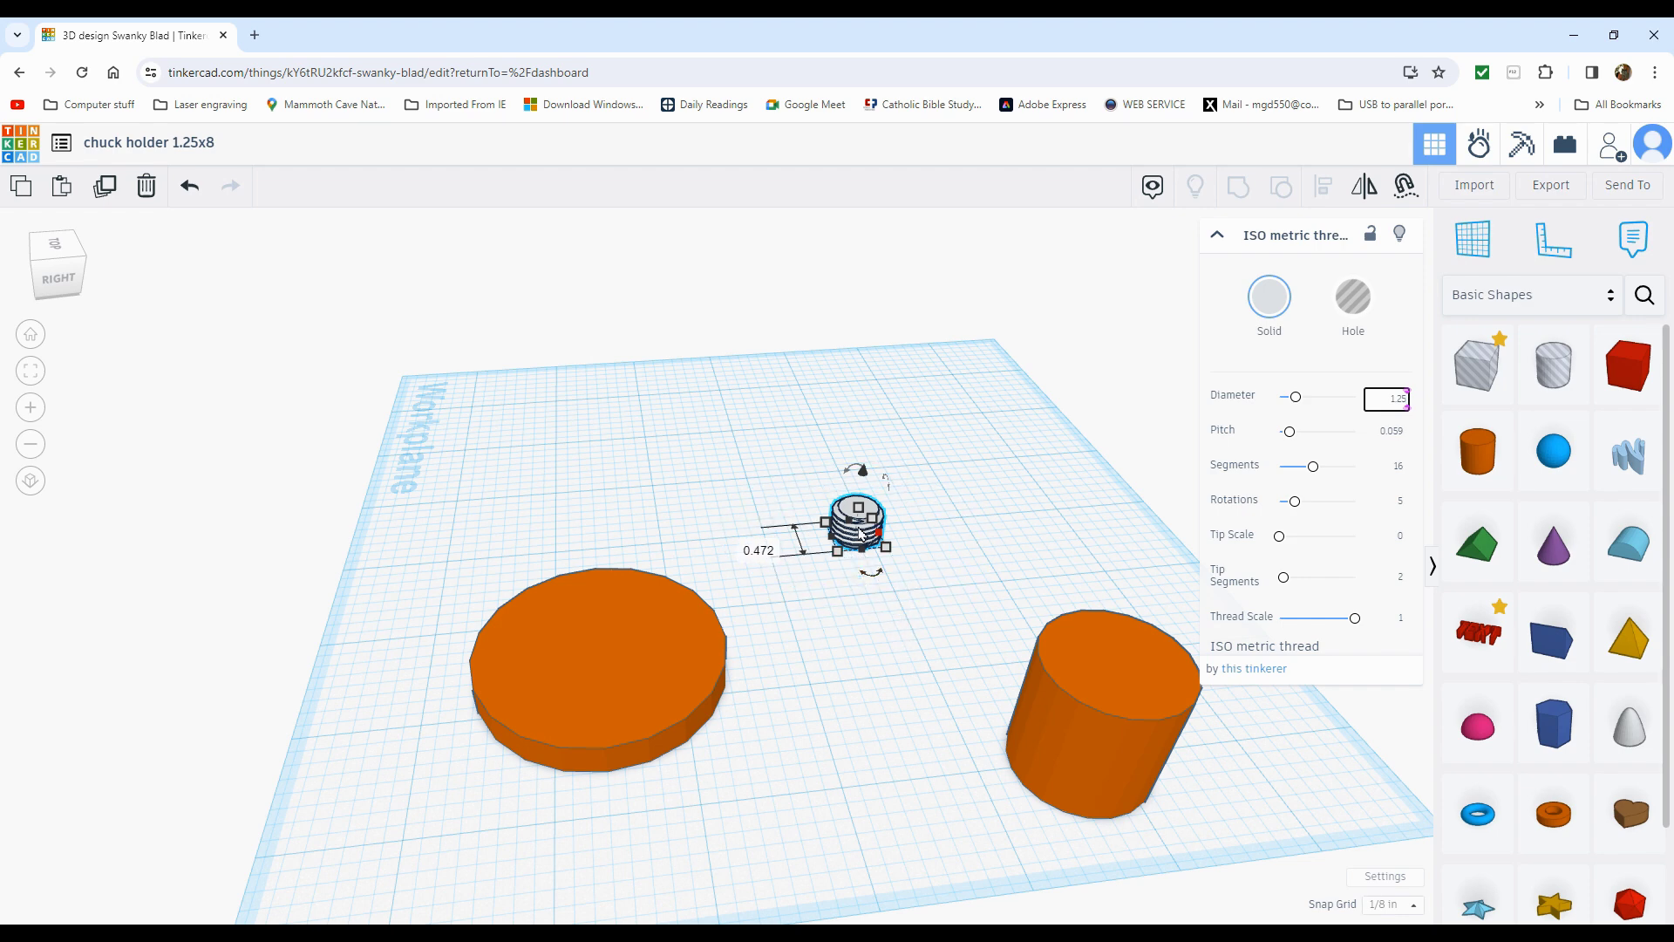
{"action": "left_click", "coordinate": [1393, 431]}
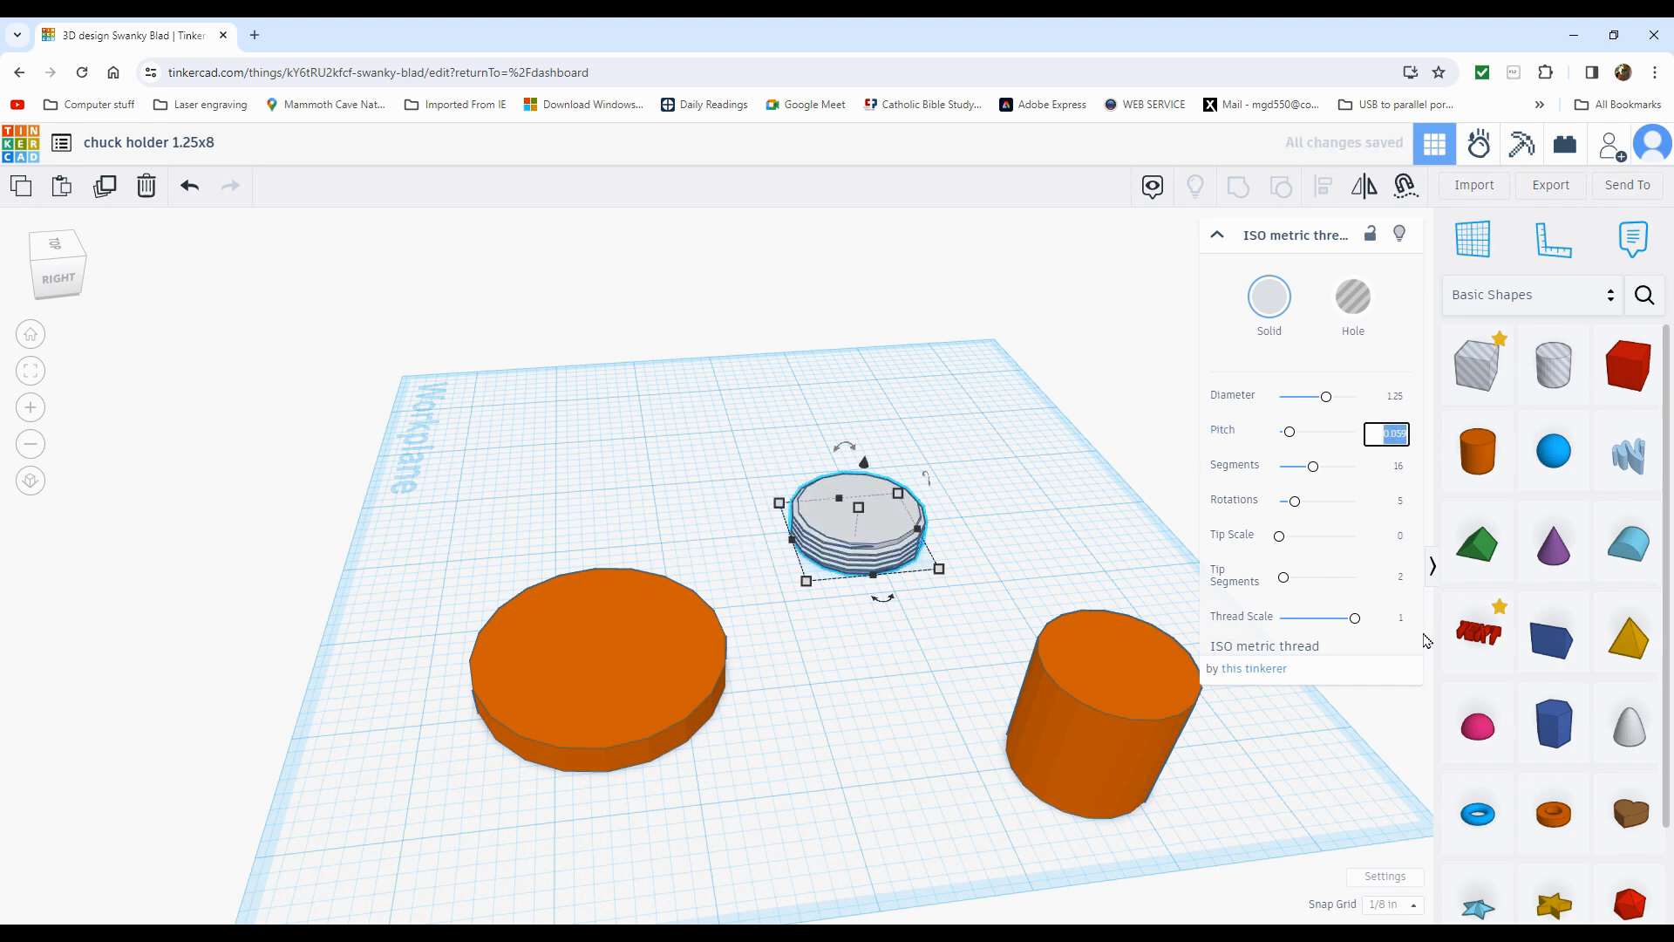
{"action": "key", "text": "BackSpace"}
{"action": "type", "text": ".12"}
{"action": "type", "text": "5"}
{"action": "left_click", "coordinate": [902, 675]}
Raise the thread's Segments to 32 and Rotations to 11
{"action": "left_click", "coordinate": [852, 479]}
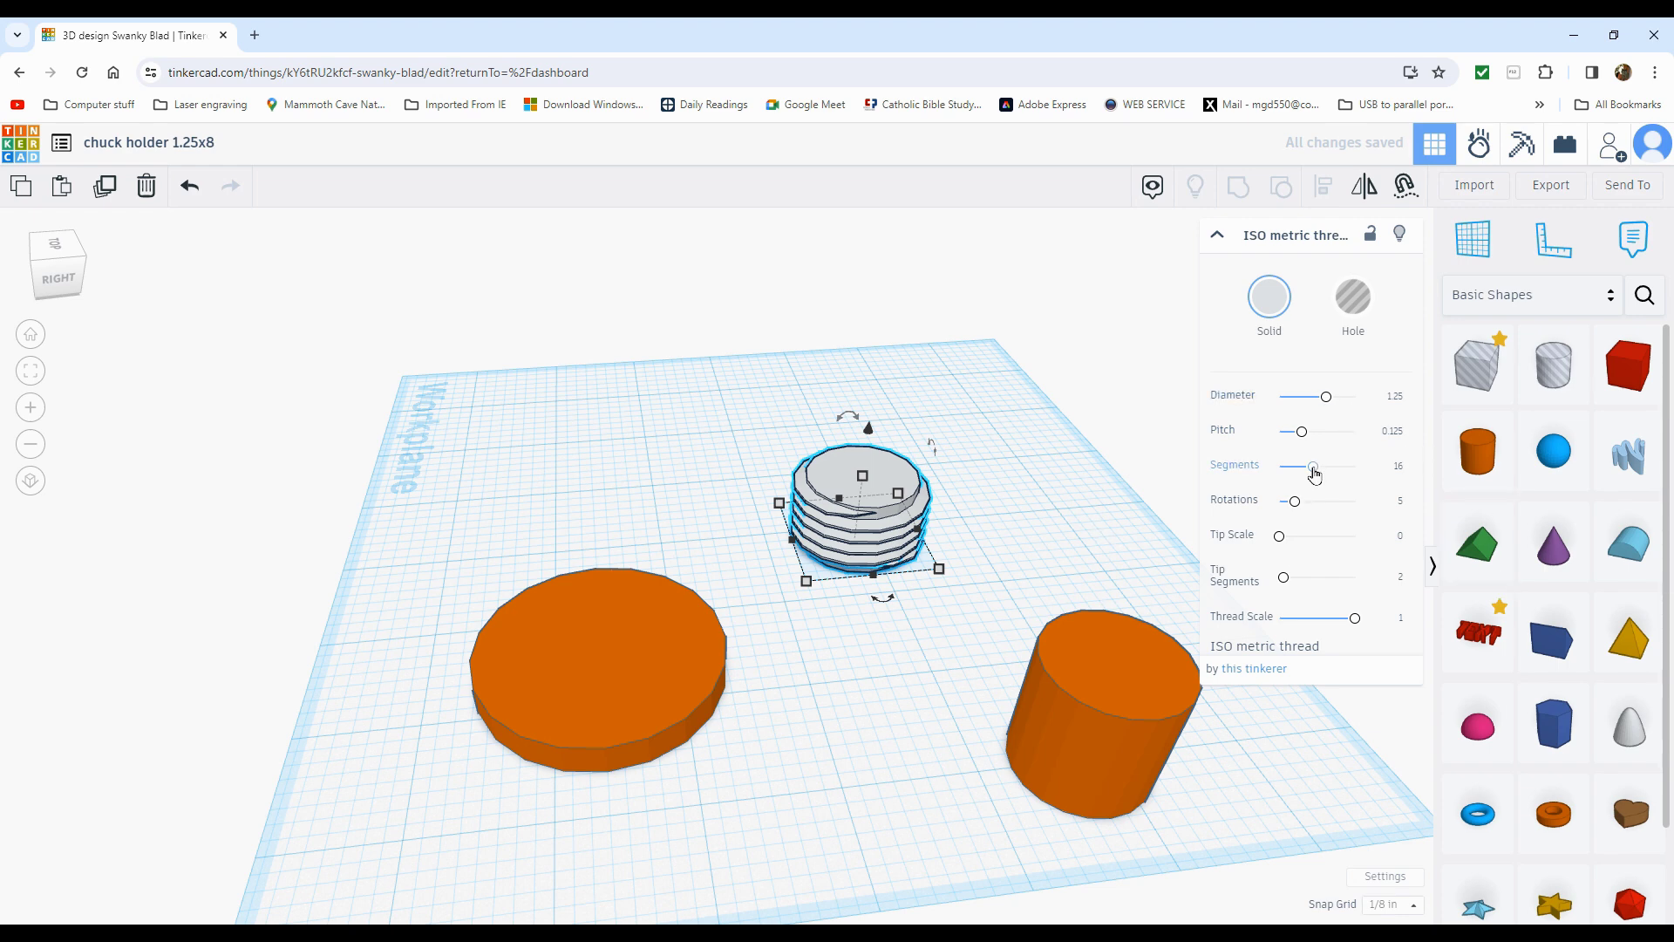
{"action": "left_click_drag", "start_coordinate": [1313, 470], "coordinate": [1360, 466]}
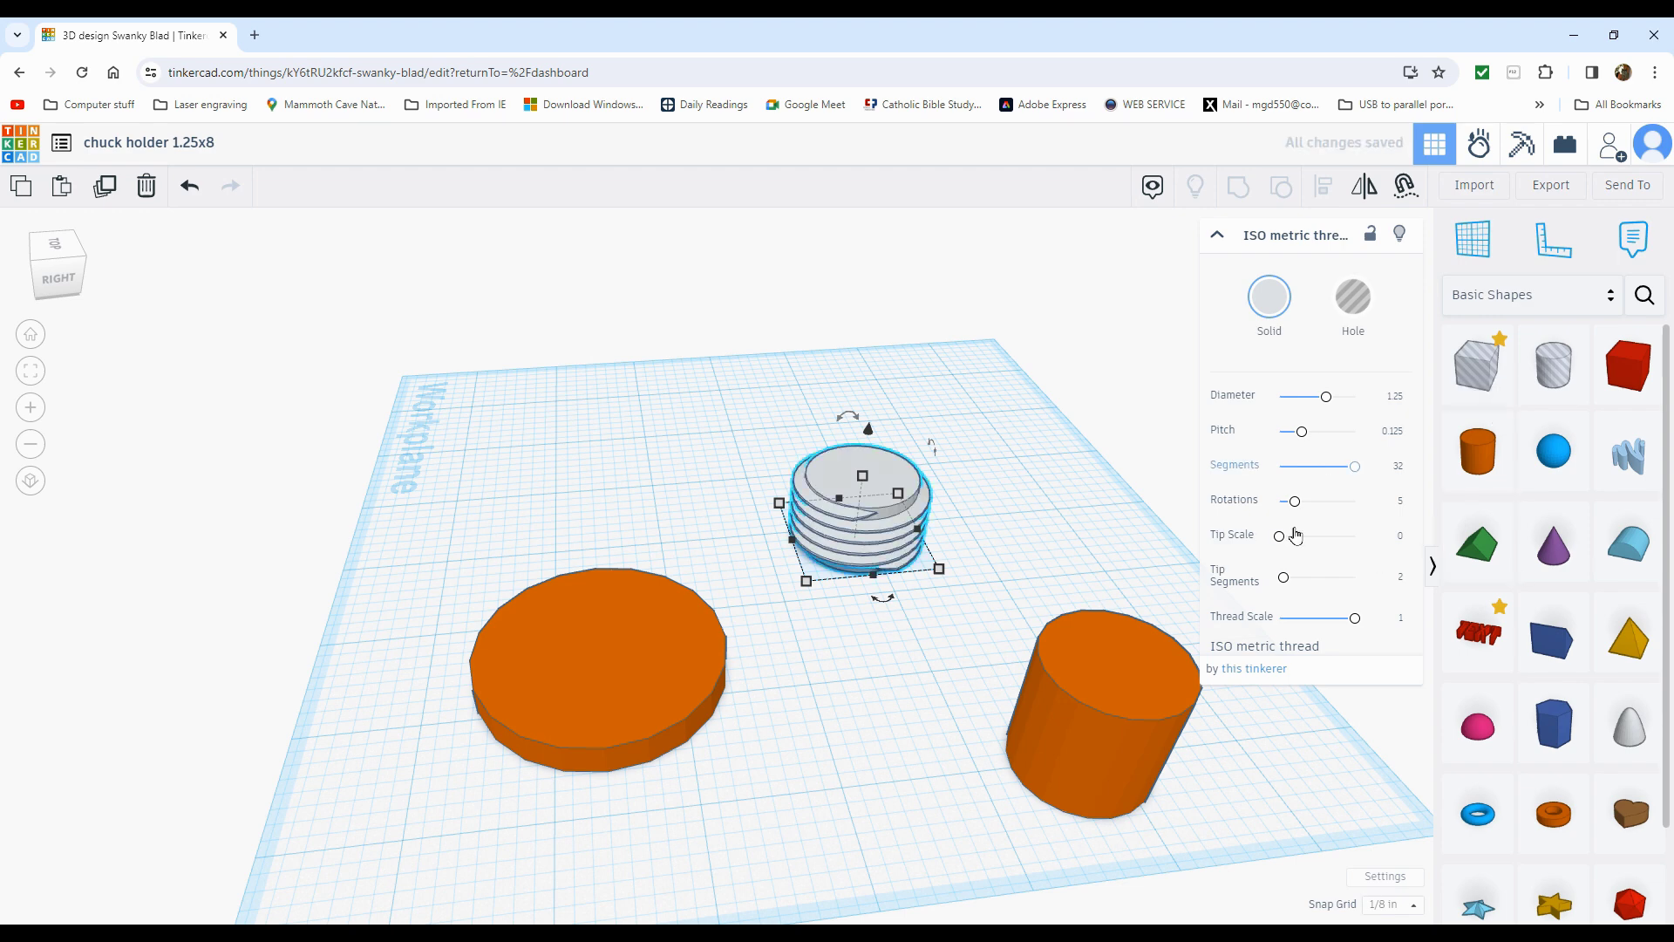
{"action": "left_click_drag", "start_coordinate": [1293, 504], "coordinate": [1318, 501]}
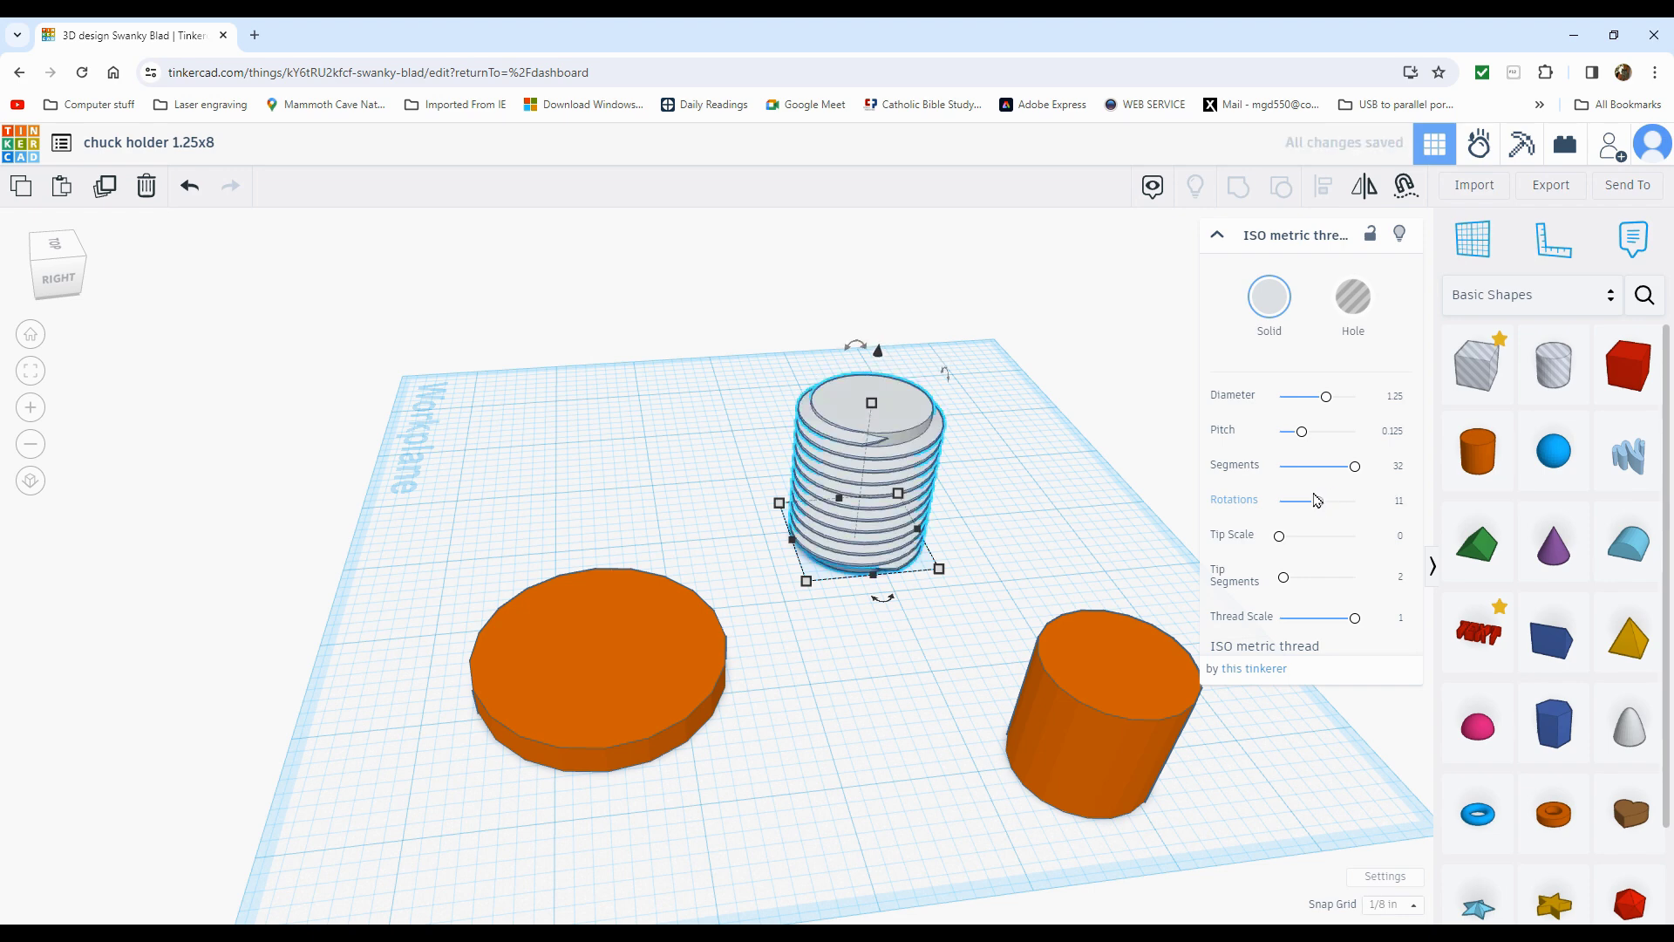
{"action": "left_click", "coordinate": [876, 668]}
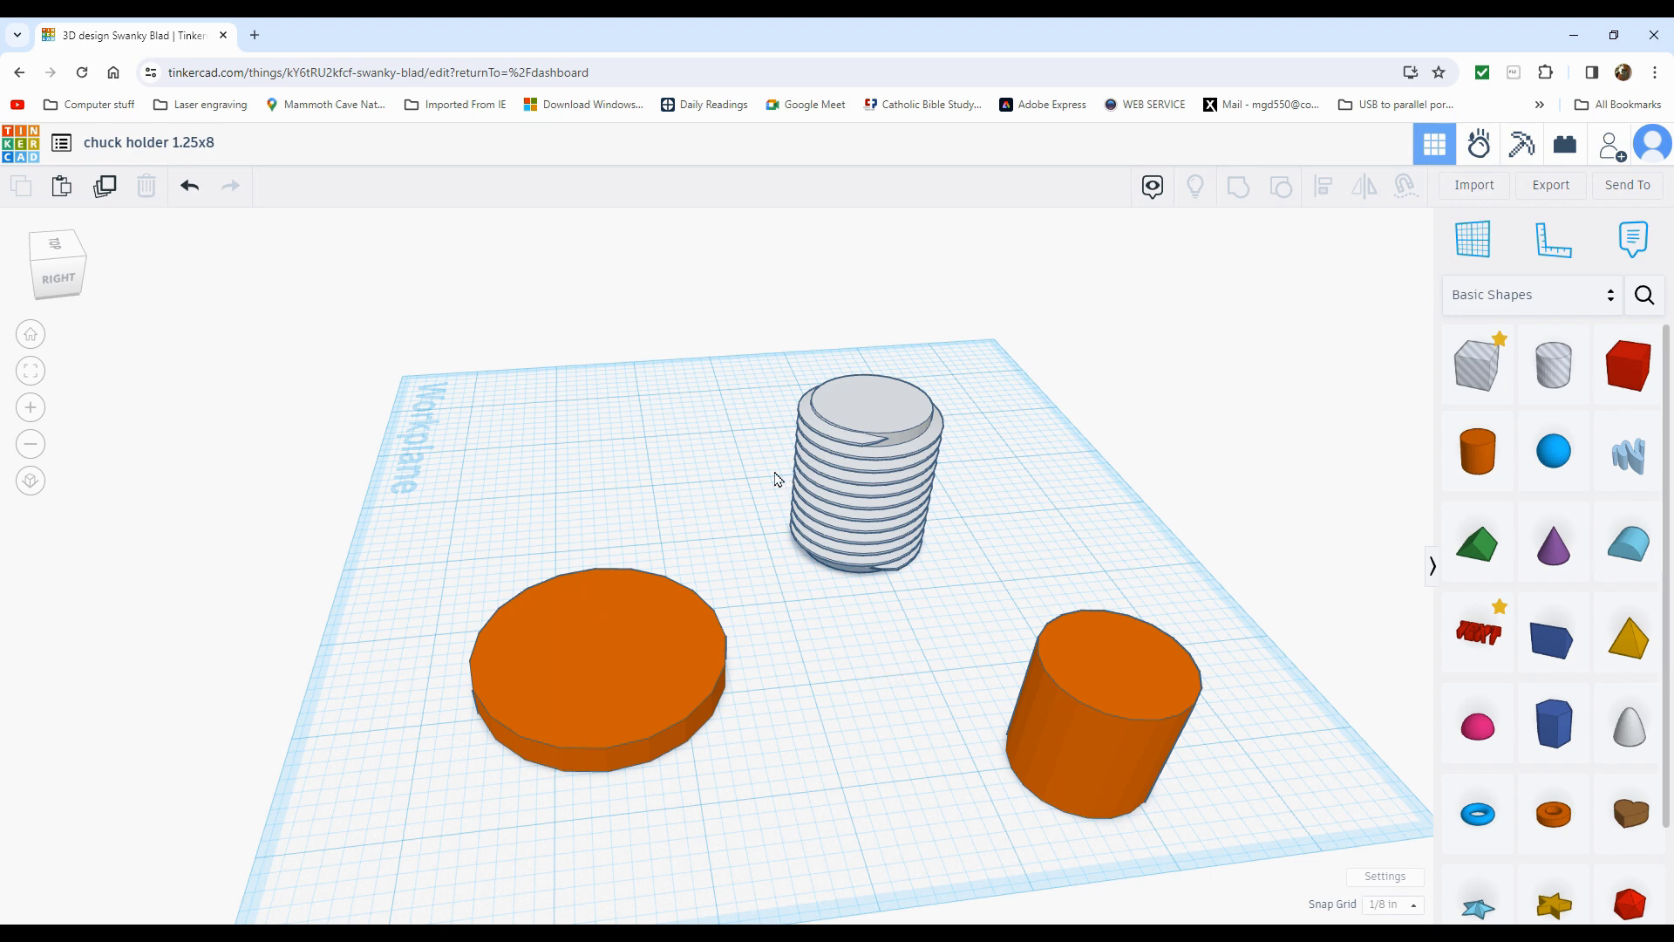
Align the threaded post to the centre of the disc base on both axes
{"action": "scroll", "coordinate": [905, 672], "scroll_direction": "down", "scroll_amount": 1}
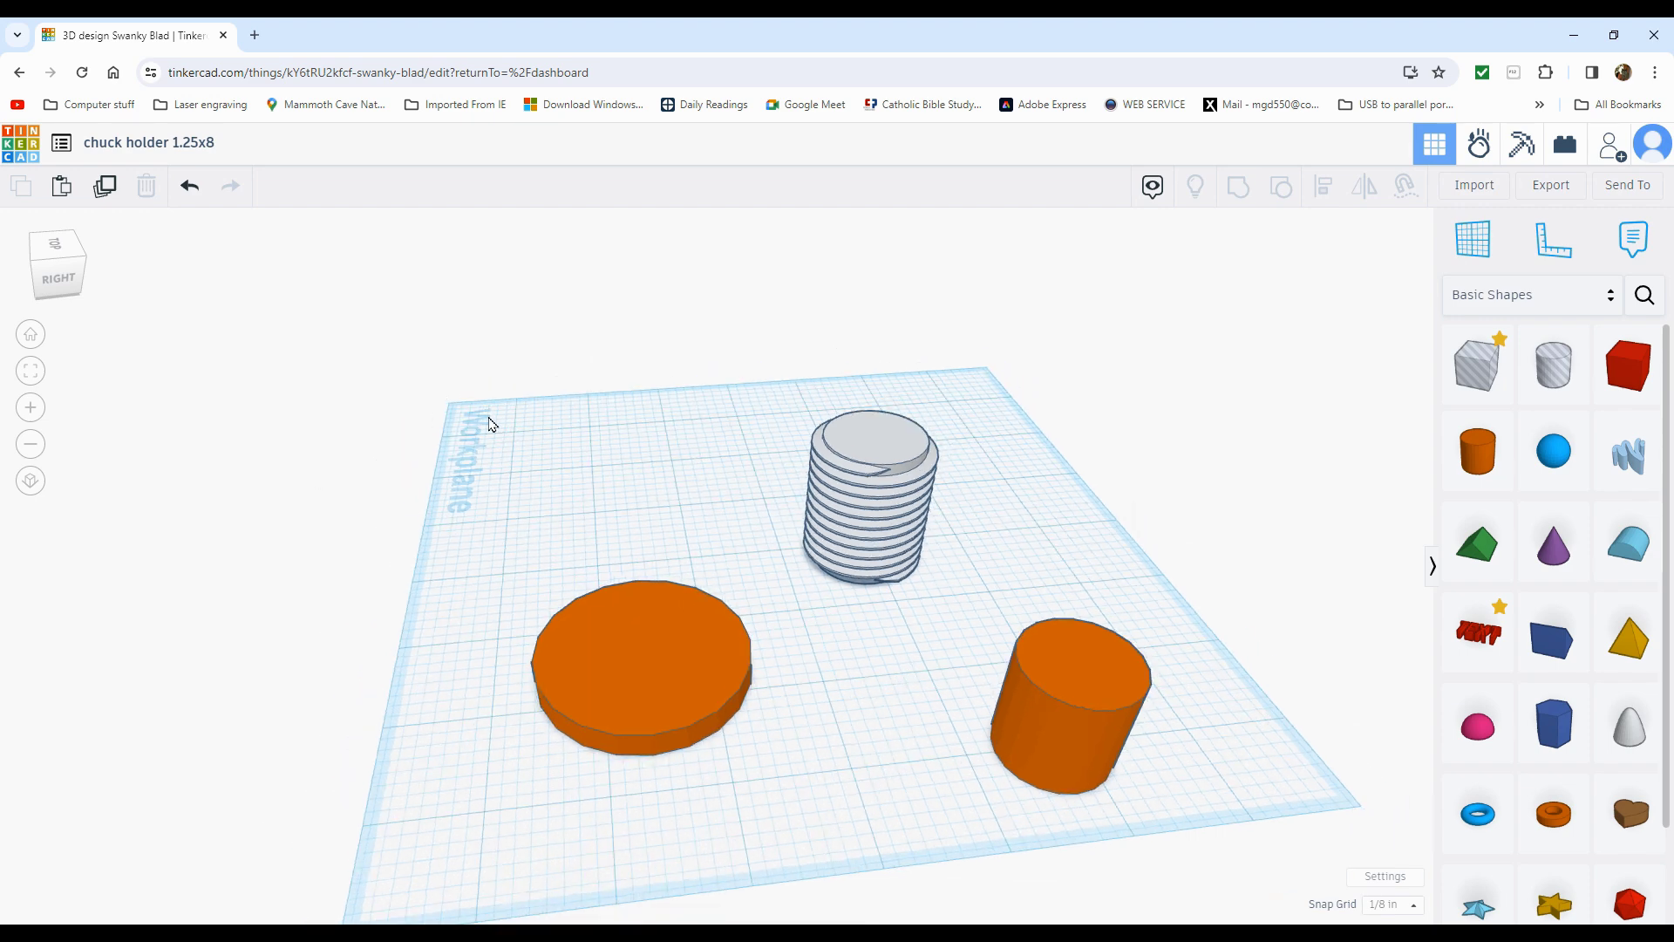
{"action": "left_click_drag", "start_coordinate": [427, 441], "coordinate": [959, 785]}
{"action": "left_click", "coordinate": [1323, 187]}
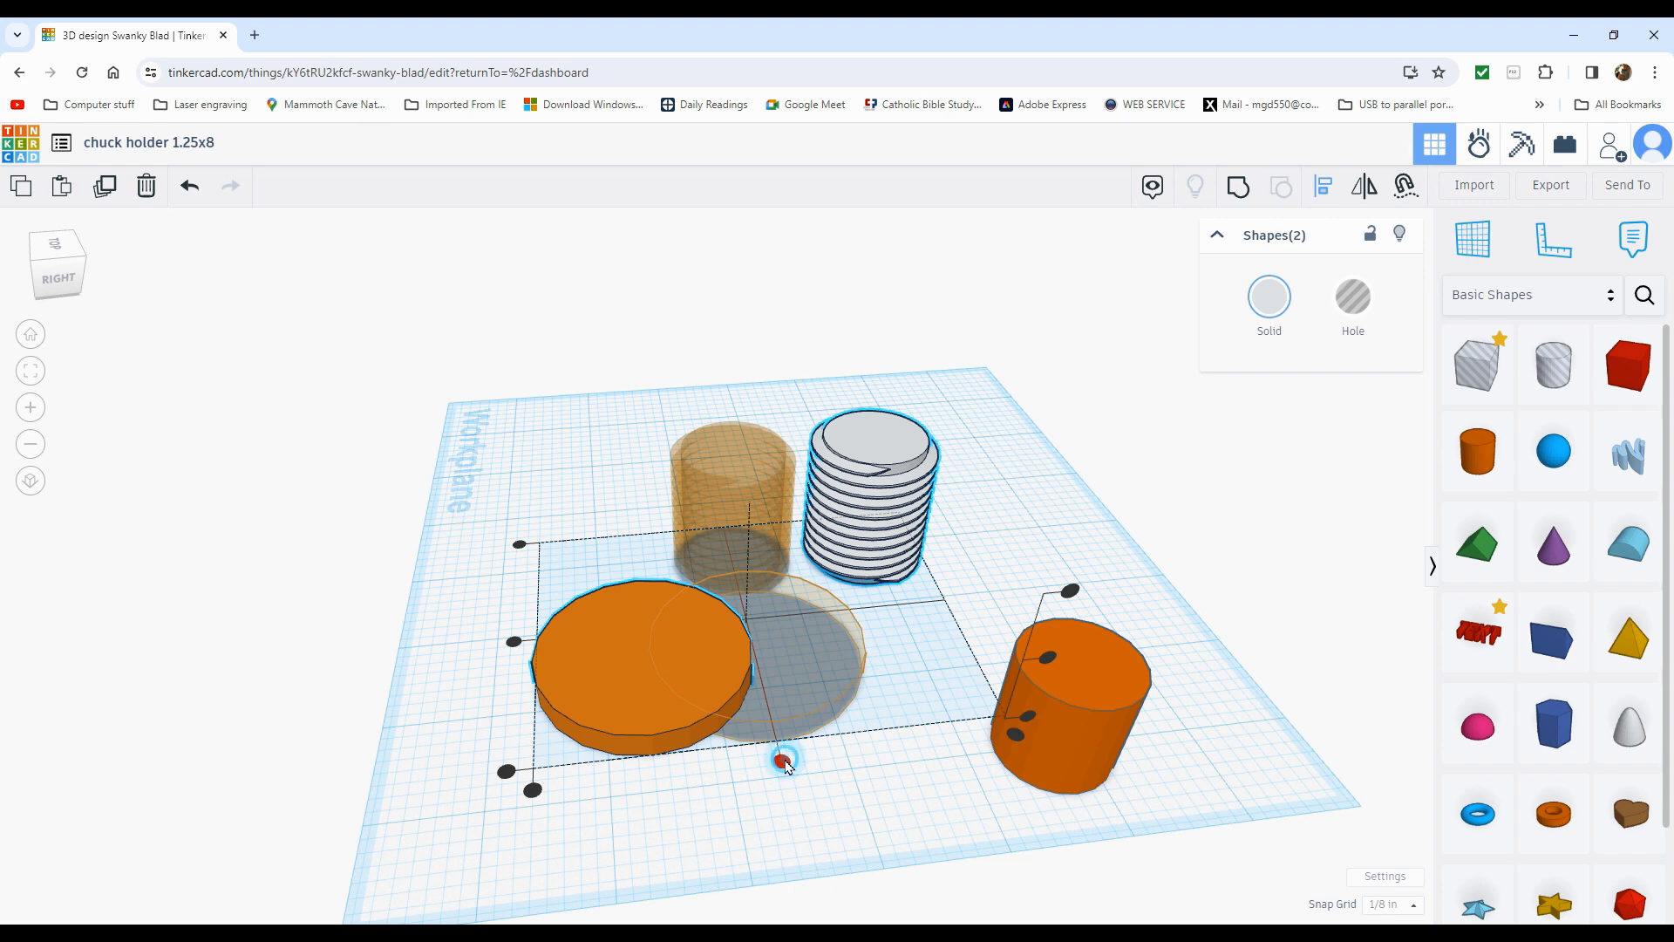
{"action": "left_click", "coordinate": [782, 762]}
{"action": "left_click", "coordinate": [624, 630]}
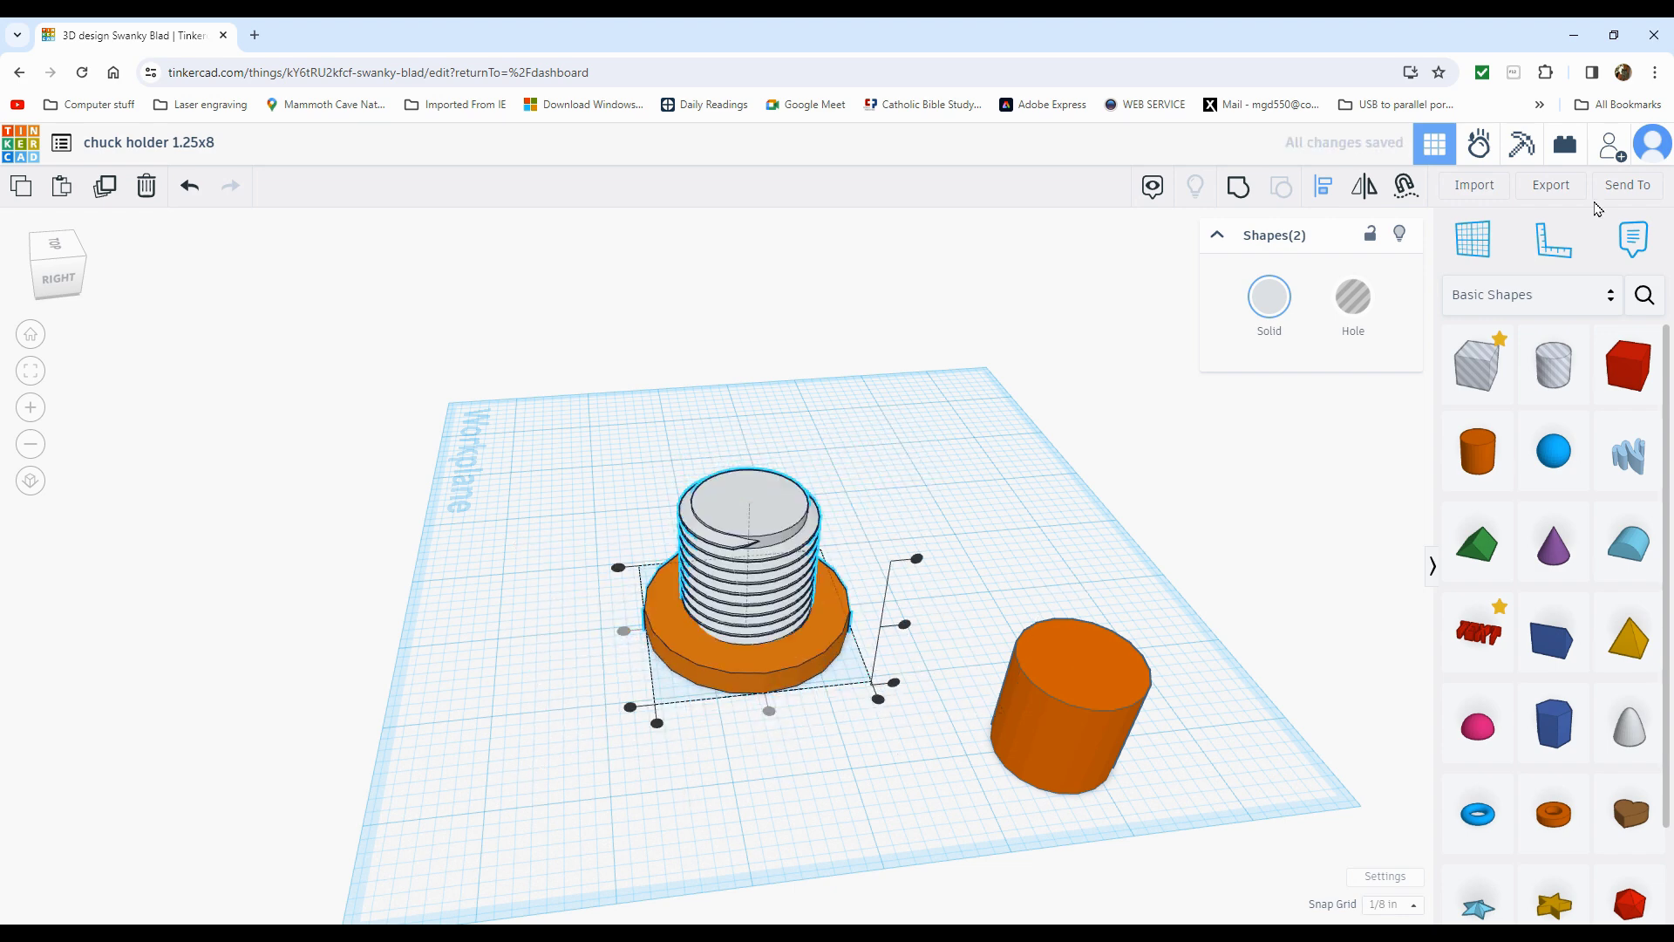
{"action": "left_click", "coordinate": [755, 738]}
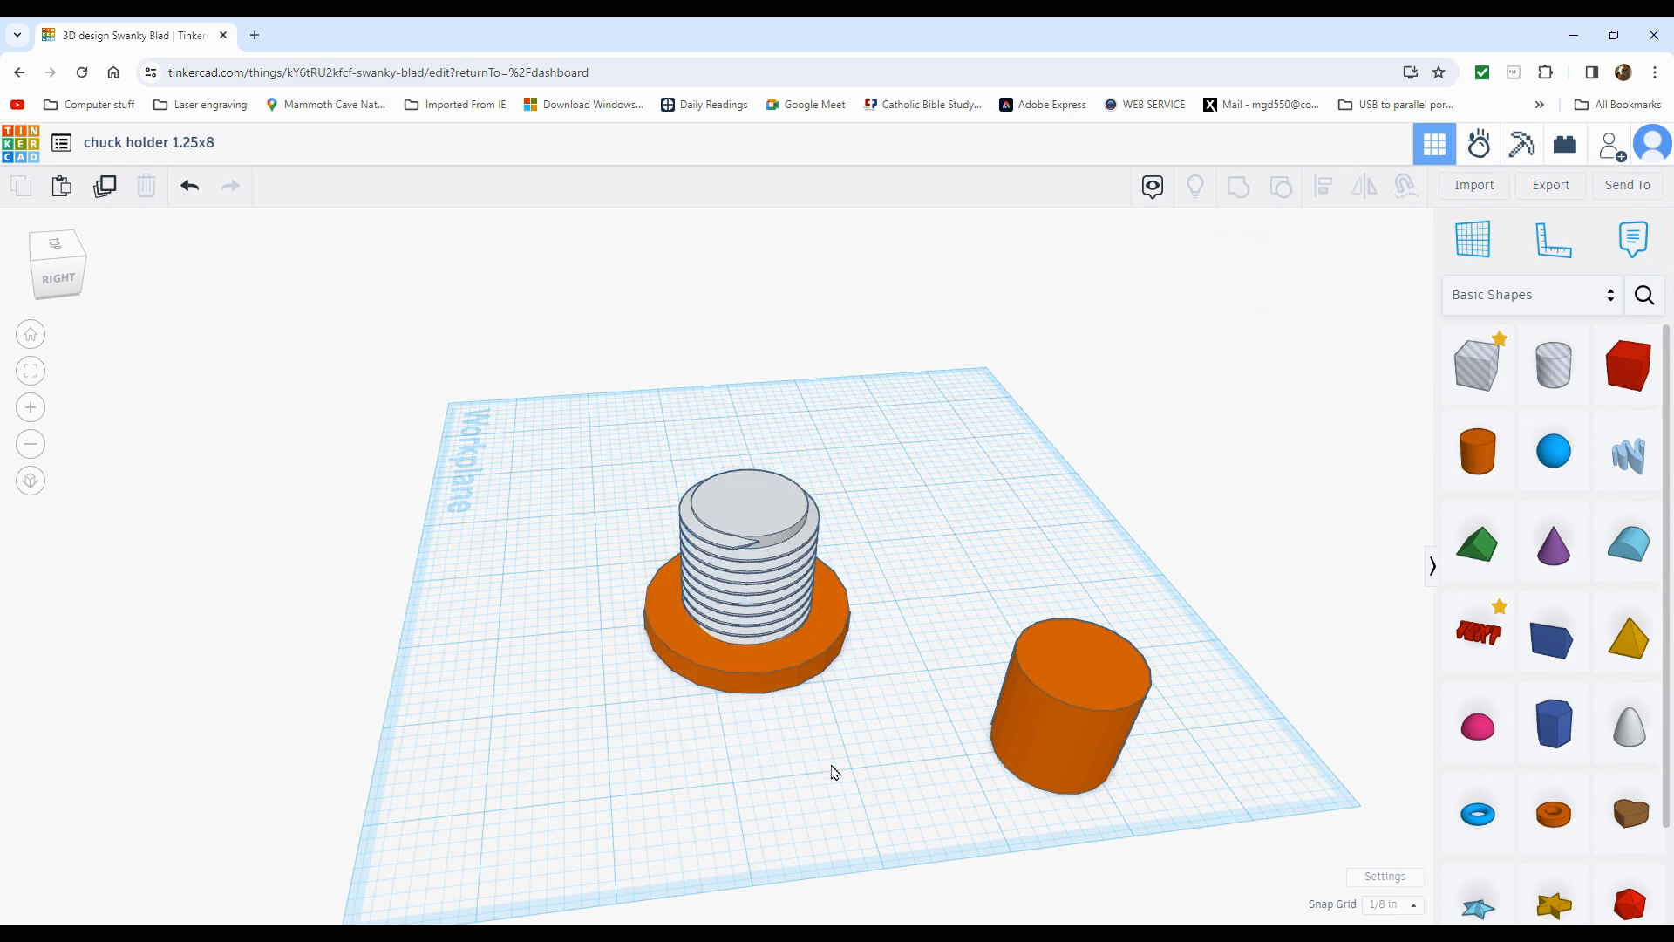
Inspect the post and disc from a side-on angle, adjusting the post's vertical position
{"action": "right_click_drag", "start_coordinate": [835, 771], "coordinate": [775, 636]}
{"action": "left_click", "coordinate": [776, 637]}
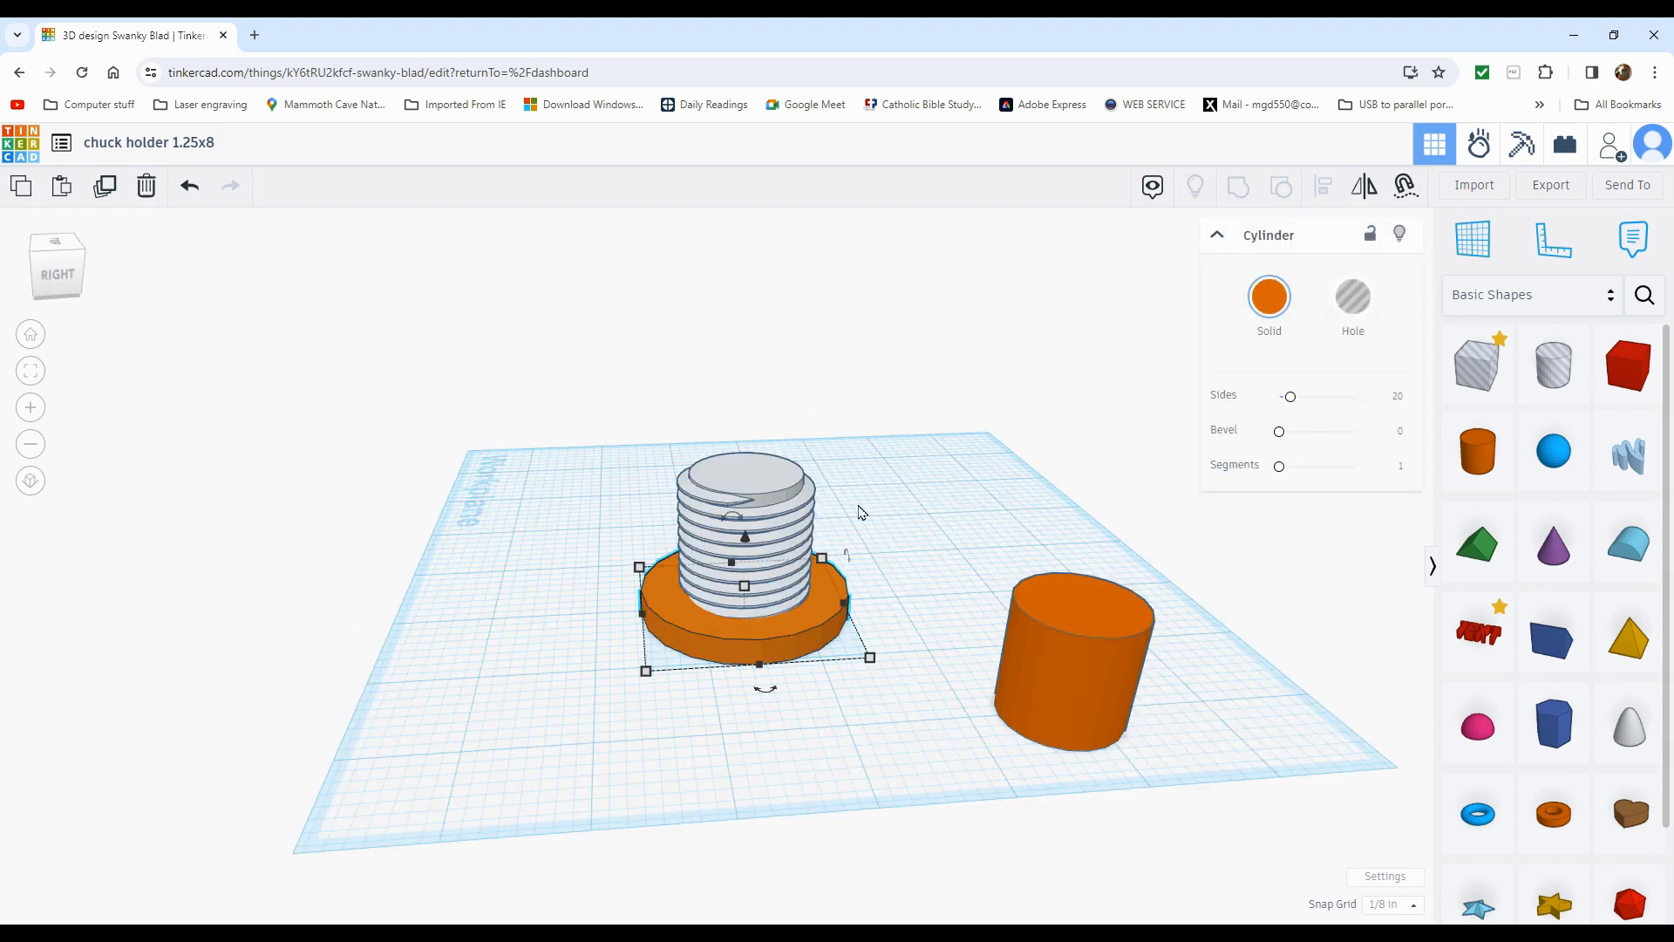
{"action": "left_click", "coordinate": [729, 792]}
{"action": "left_click", "coordinate": [743, 559]}
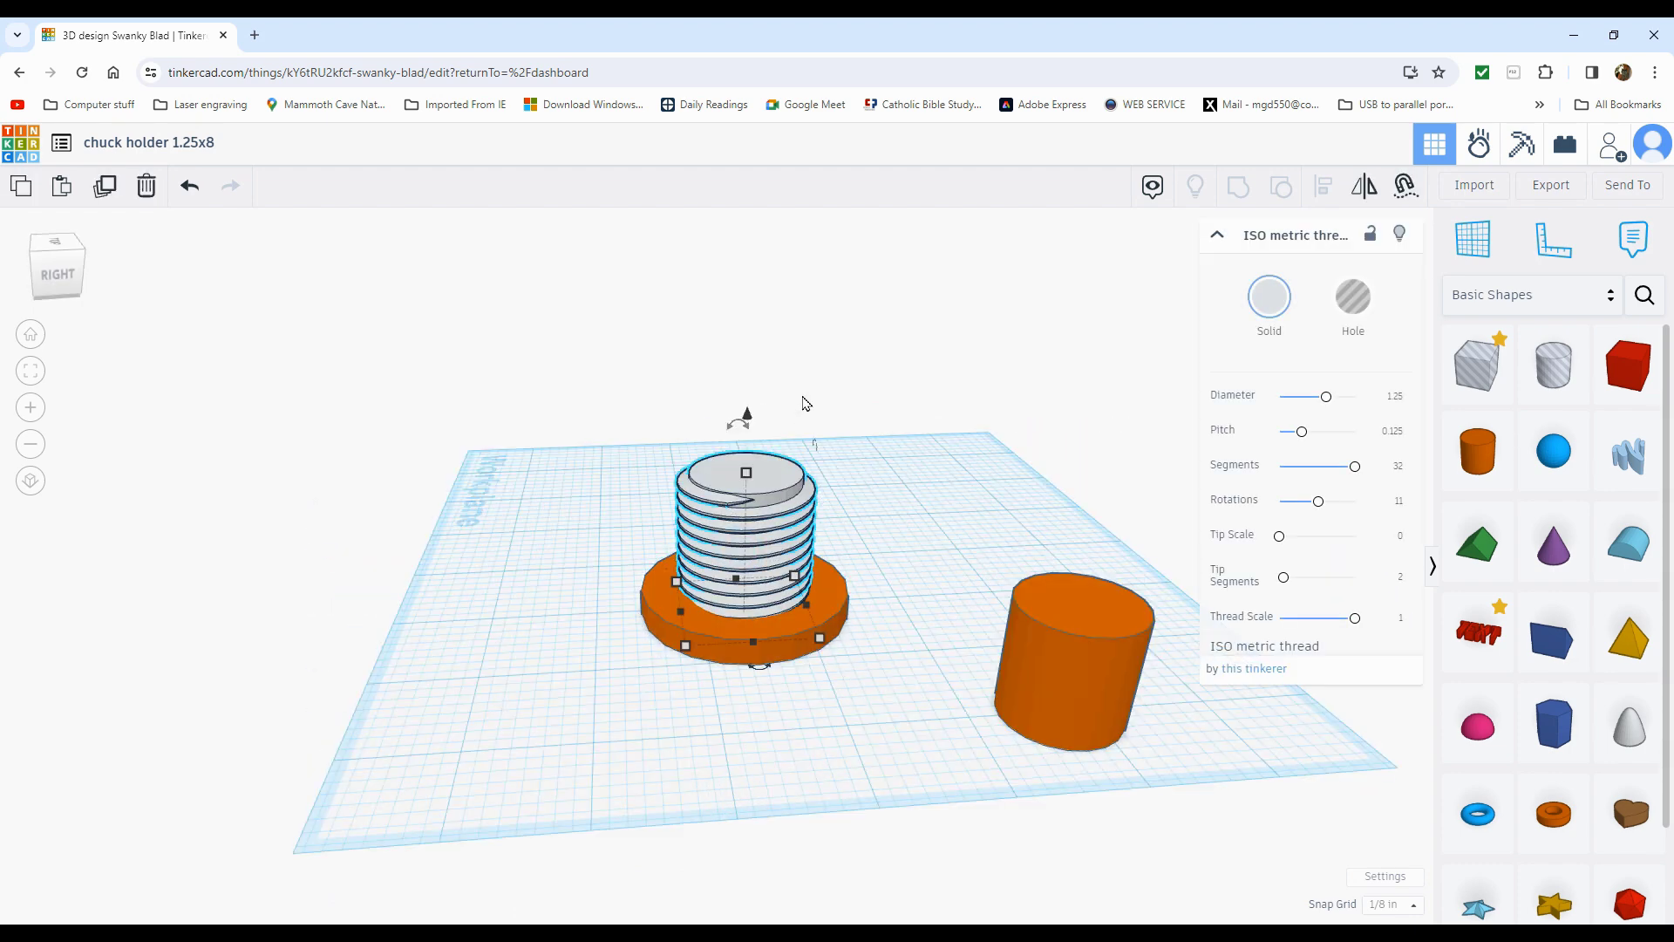
{"action": "right_click_drag", "start_coordinate": [844, 714], "coordinate": [850, 706]}
{"action": "right_click_drag", "start_coordinate": [829, 524], "coordinate": [802, 482]}
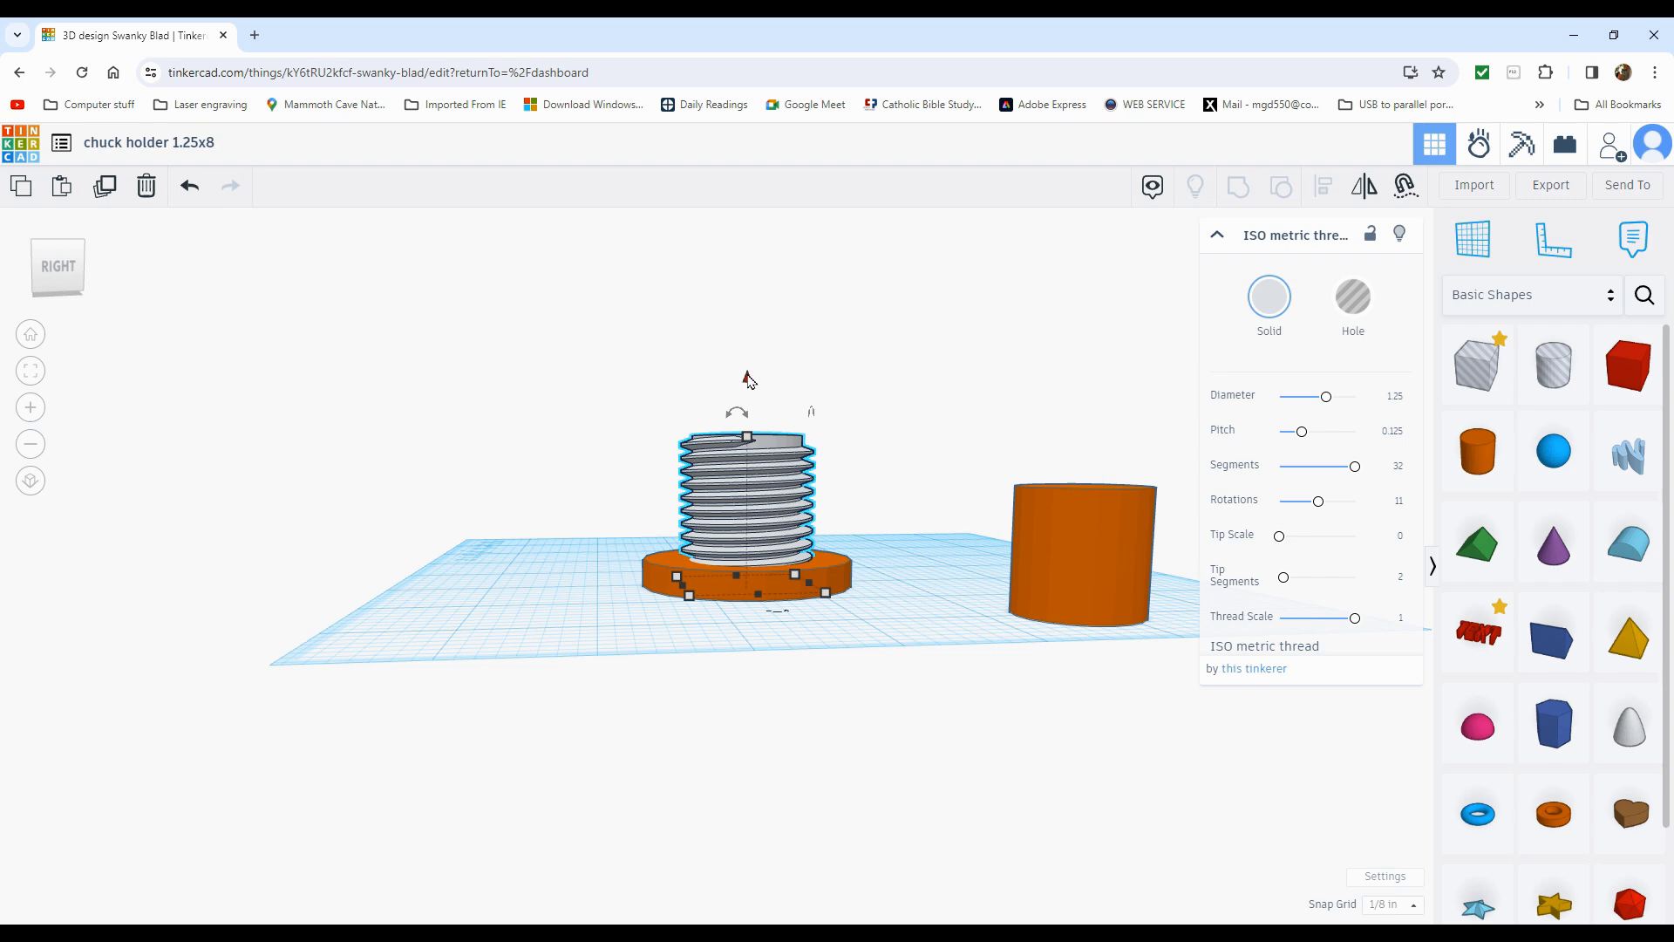
{"action": "left_click_drag", "start_coordinate": [747, 378], "coordinate": [755, 364]}
{"action": "left_click", "coordinate": [766, 587]}
{"action": "mouse_move", "coordinate": [766, 587]}
{"action": "right_mouse_down"}
{"action": "mouse_move", "coordinate": [787, 473]}
{"action": "mouse_move", "coordinate": [782, 610]}
{"action": "right_mouse_up"}
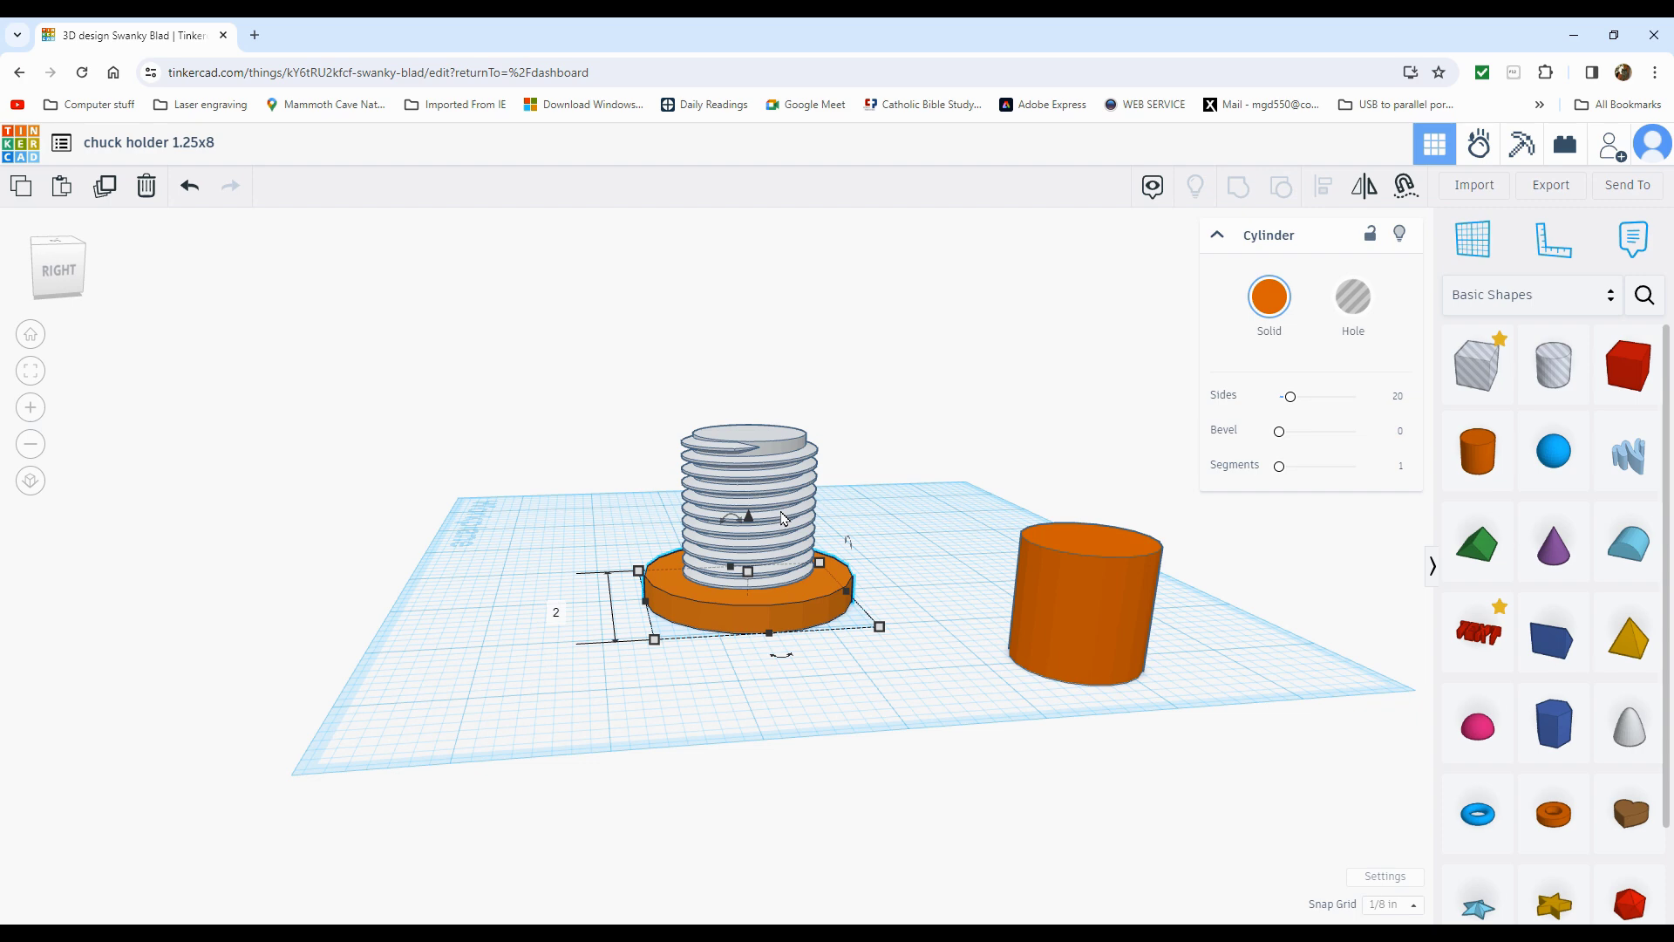
{"action": "left_click", "coordinate": [875, 517]}
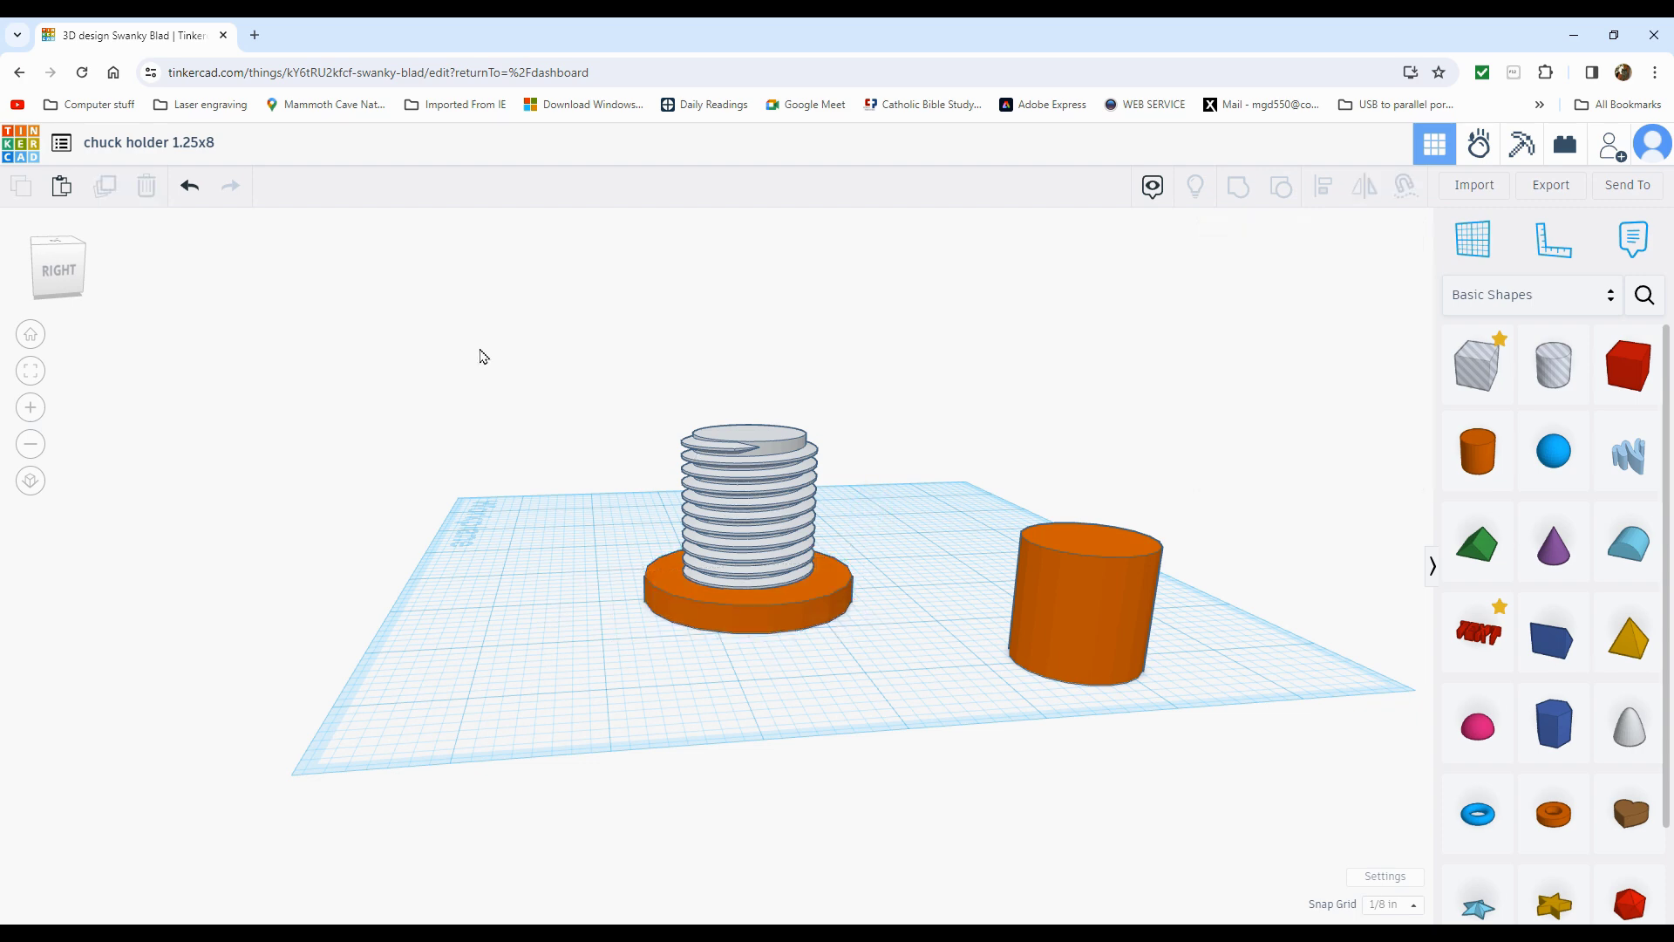
Group the threaded post and disc base into one grey shape
{"action": "left_click_drag", "start_coordinate": [541, 359], "coordinate": [926, 702]}
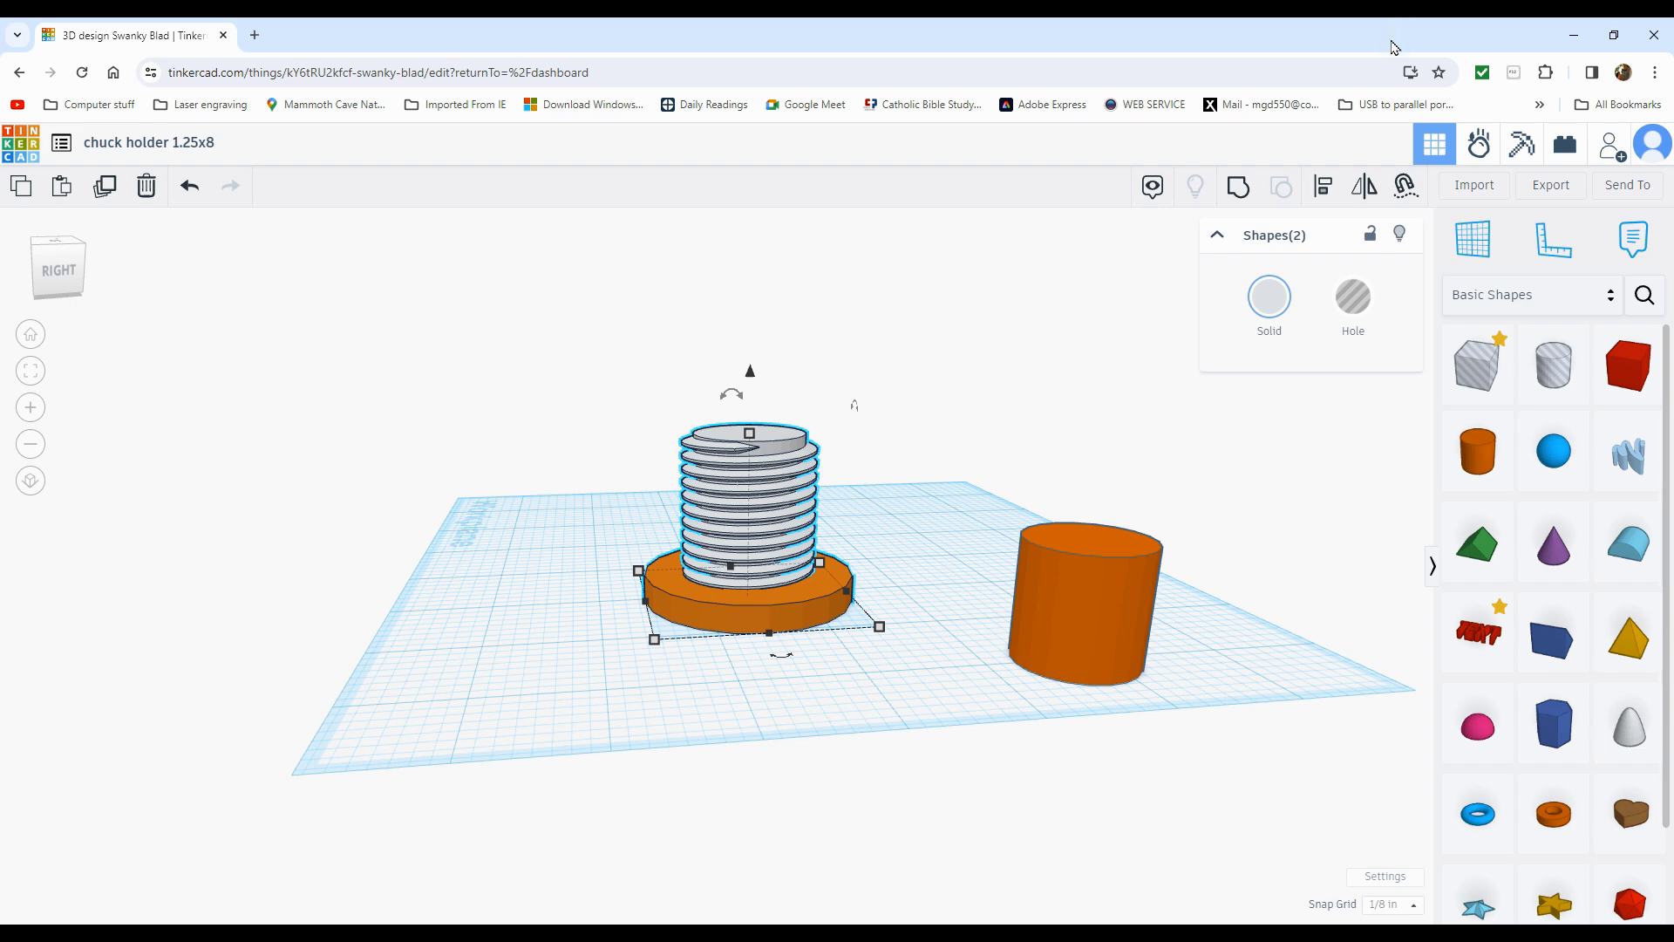
{"action": "left_click", "coordinate": [1239, 189]}
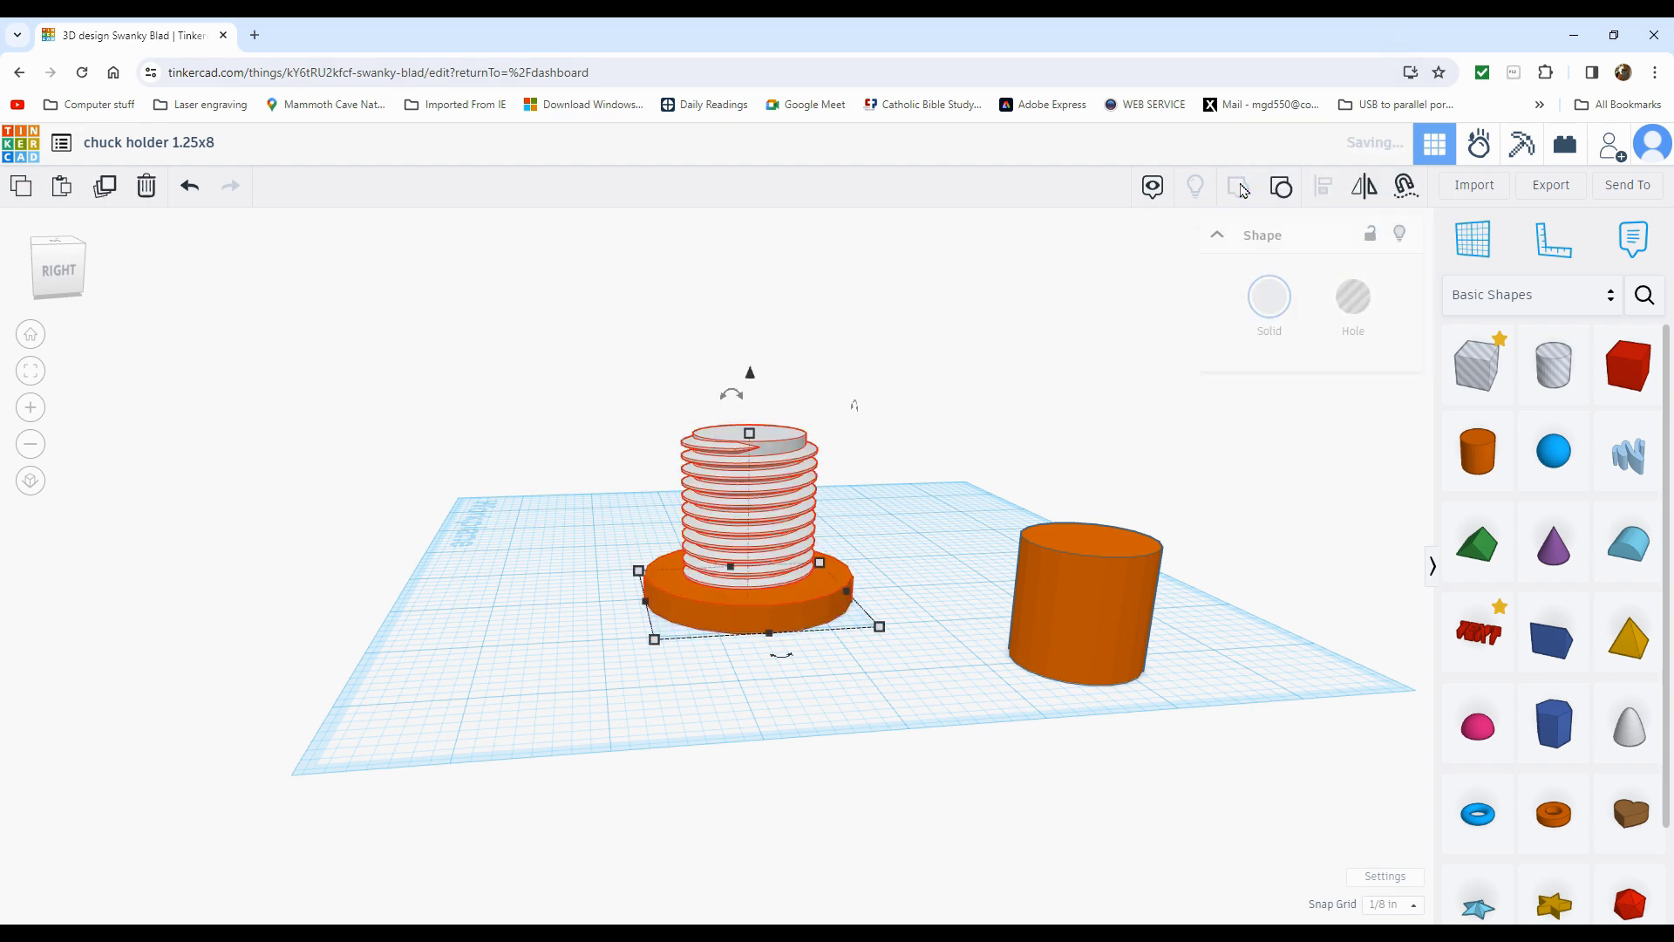
{"action": "left_click", "coordinate": [899, 473]}
{"action": "left_click", "coordinate": [799, 590]}
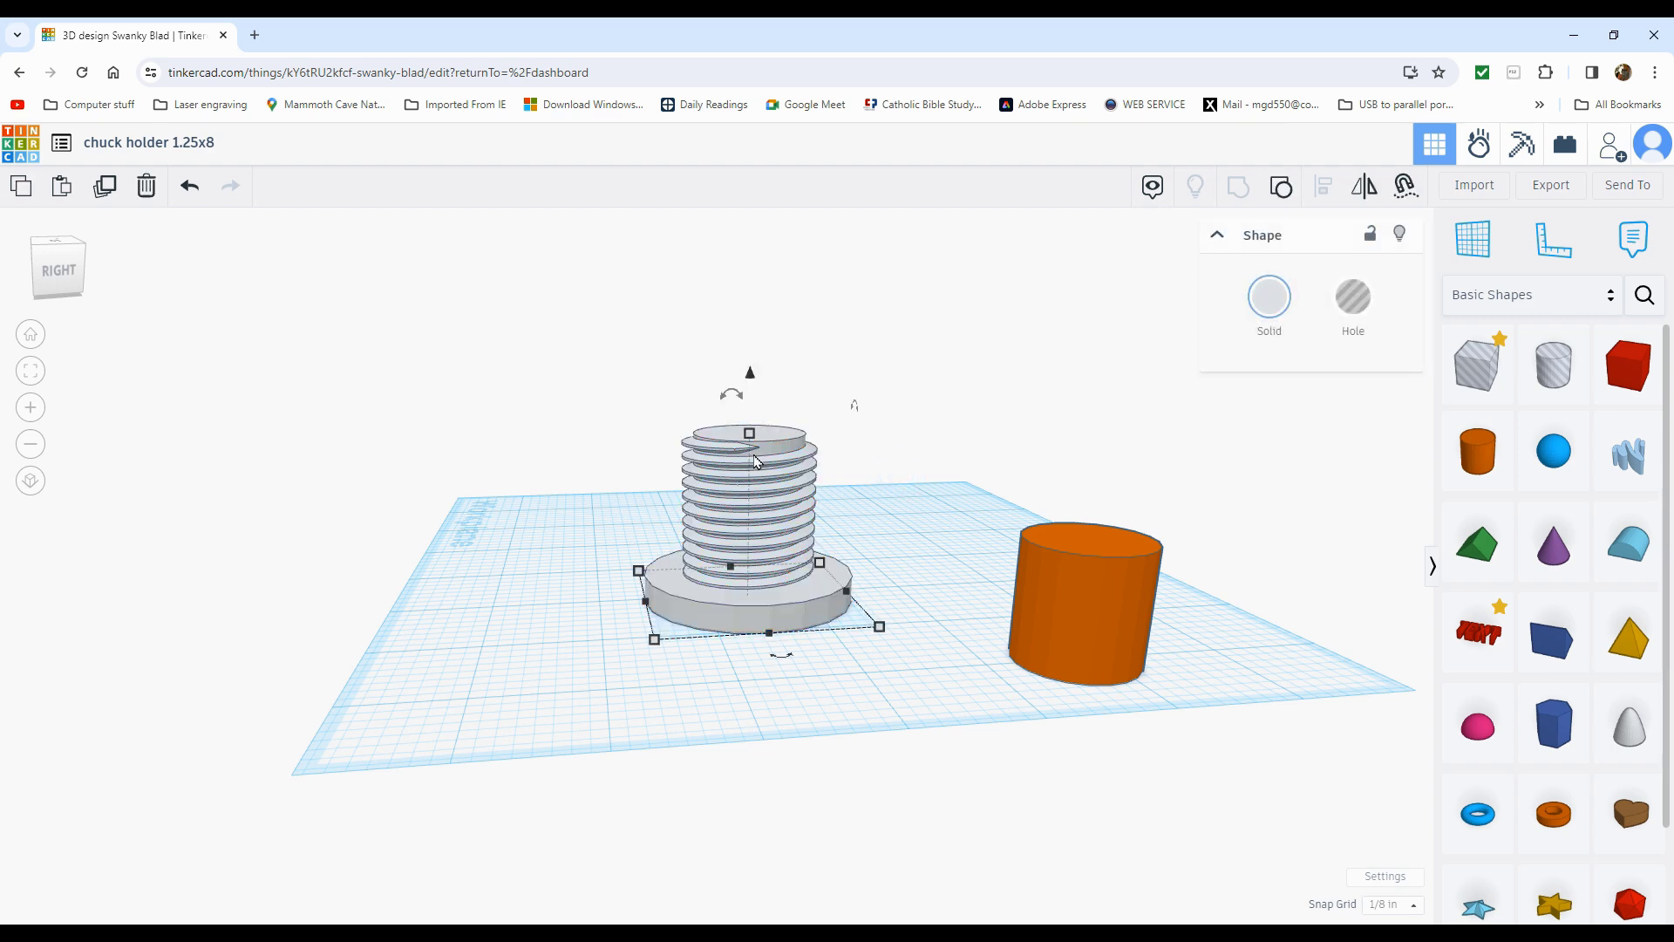
{"action": "left_click", "coordinate": [1059, 562]}
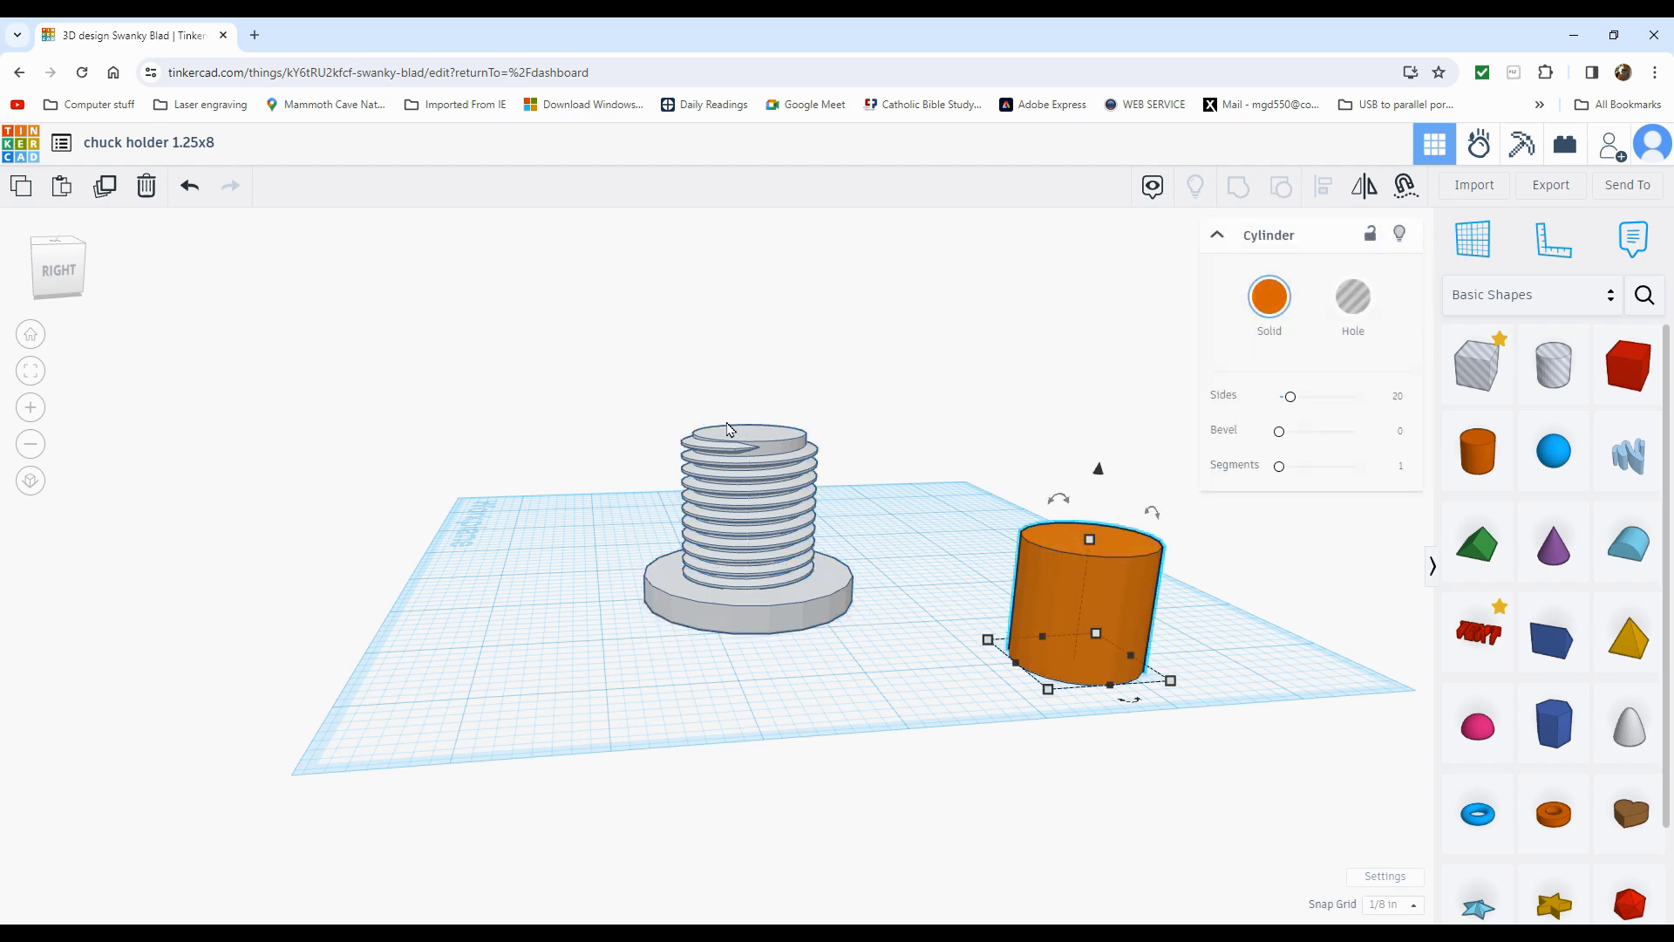
Shrink the orange cylinder's footprint to 0.2 by 0.2
{"action": "mouse_move", "coordinate": [1171, 683]}
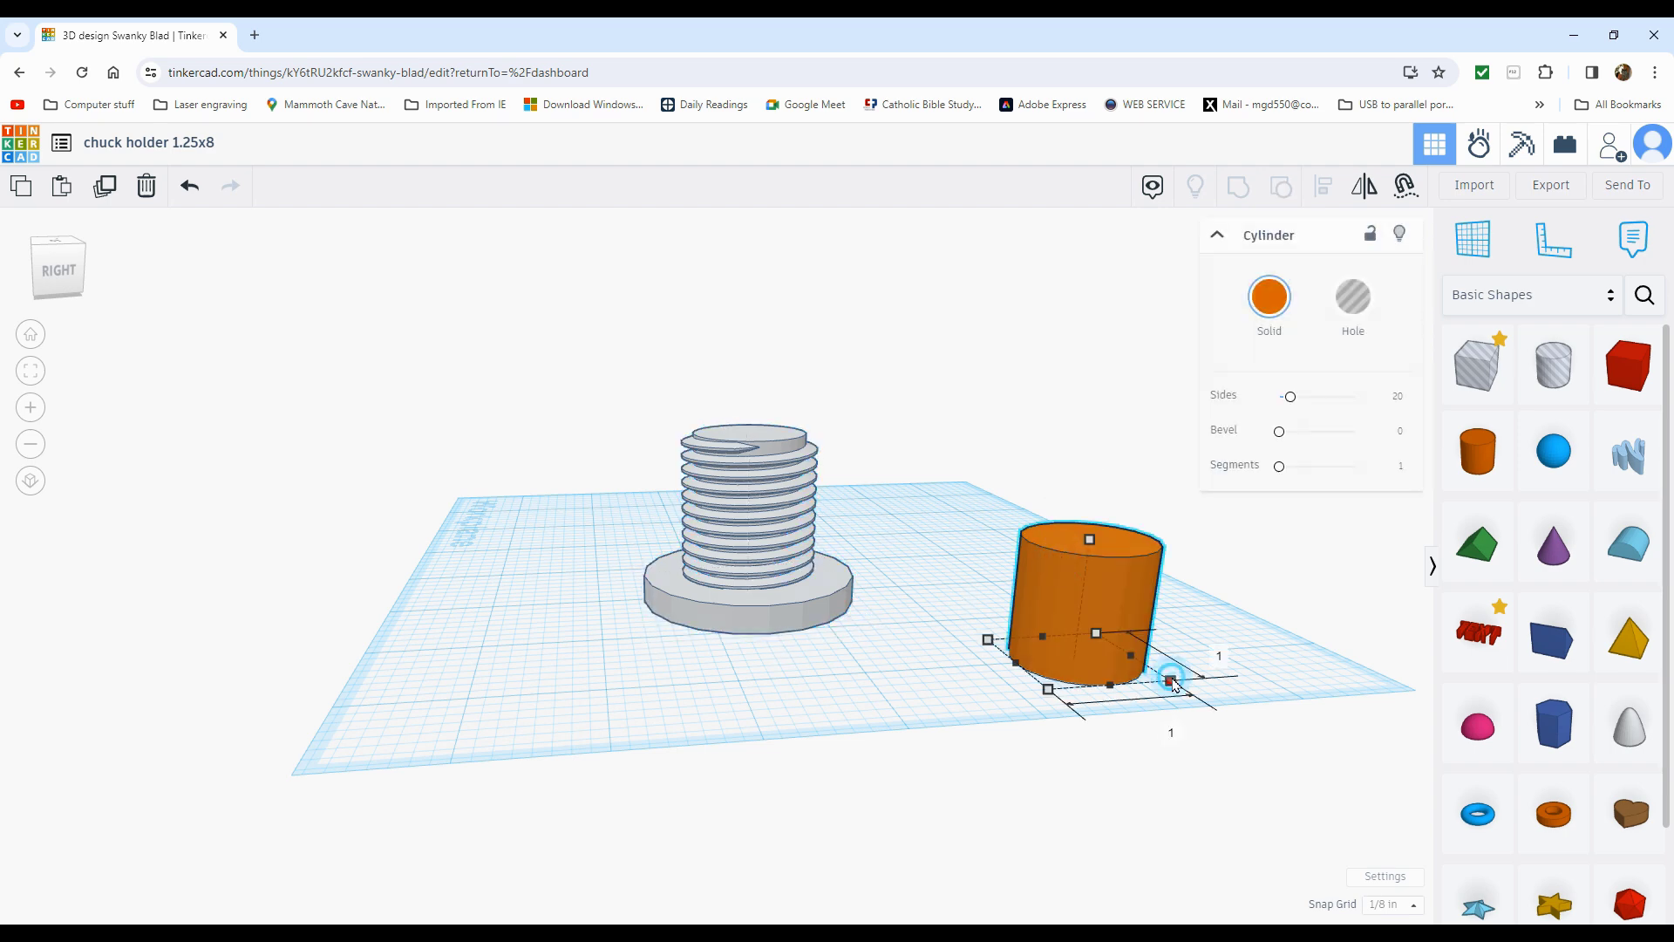
{"action": "left_click", "coordinate": [1169, 725]}
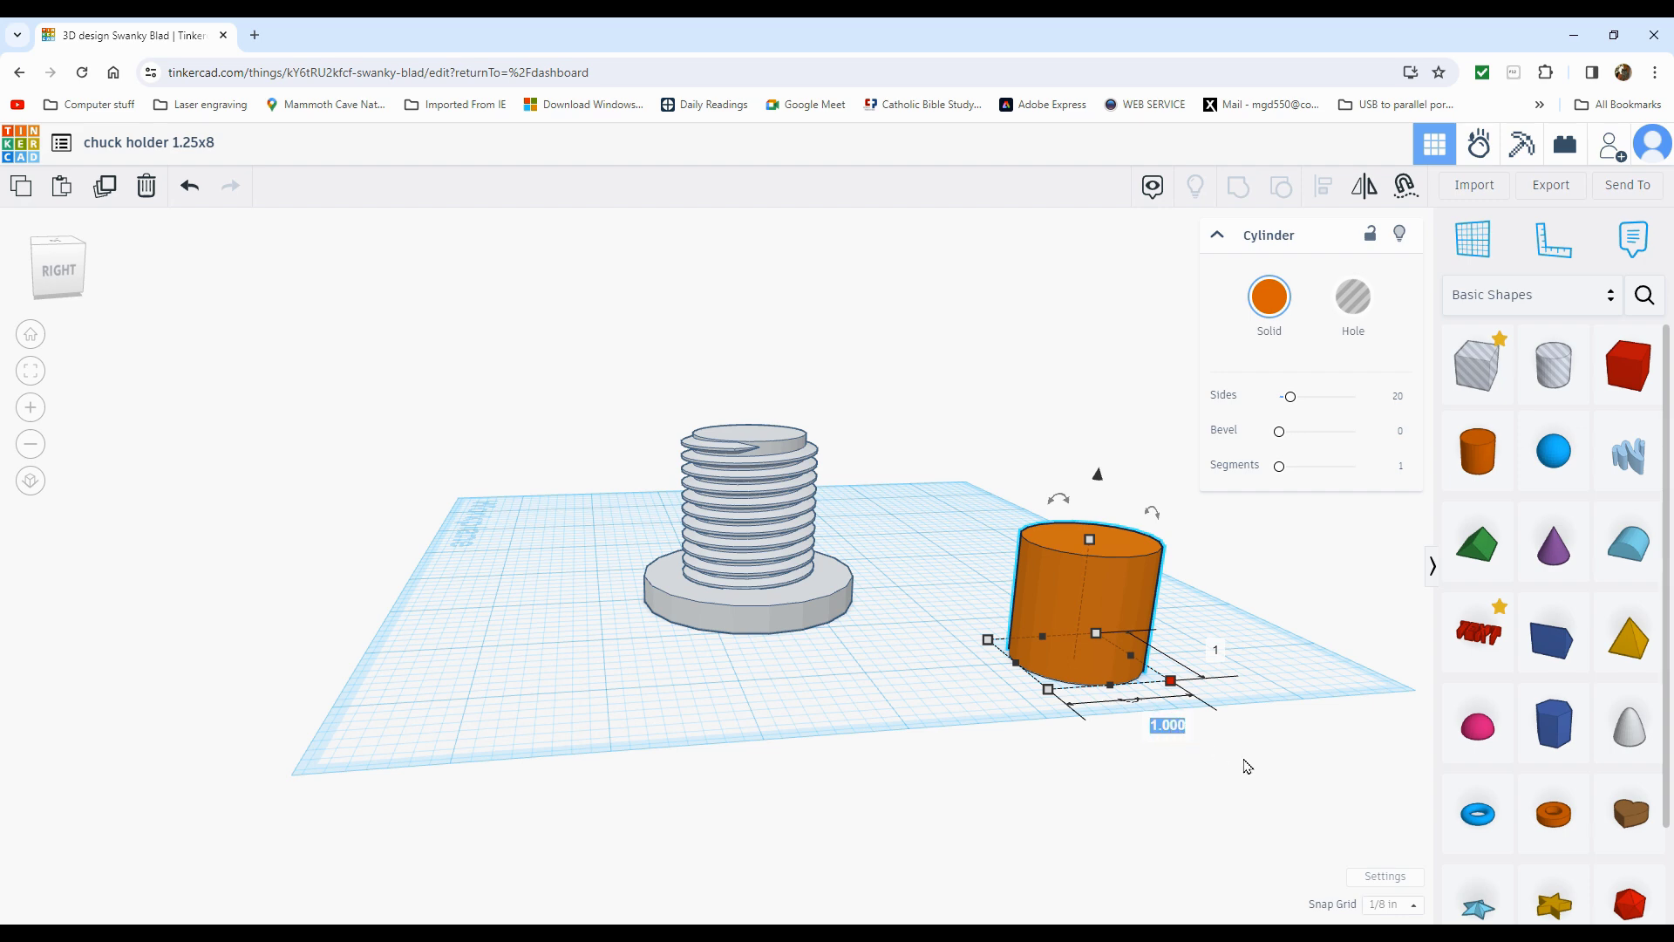
{"action": "key", "text": "BackSpace"}
{"action": "type", "text": "0.2"}
{"action": "key", "text": "Return"}
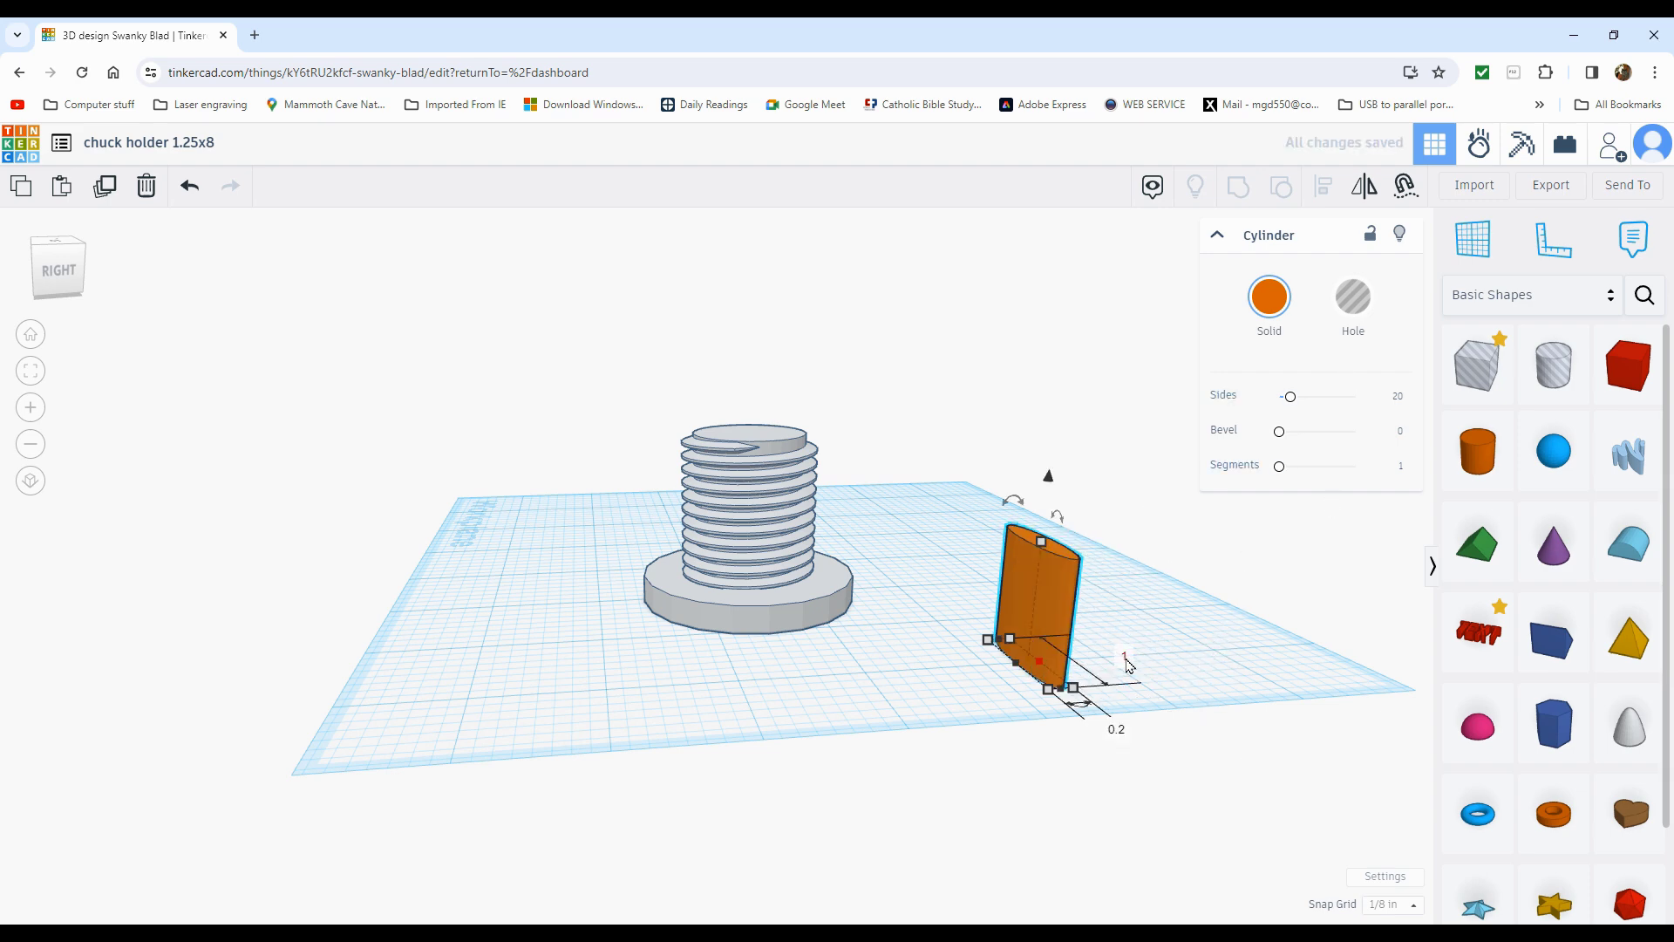
{"action": "left_click", "coordinate": [1125, 659]}
{"action": "key", "text": "BackSpace"}
{"action": "key", "text": "Return"}
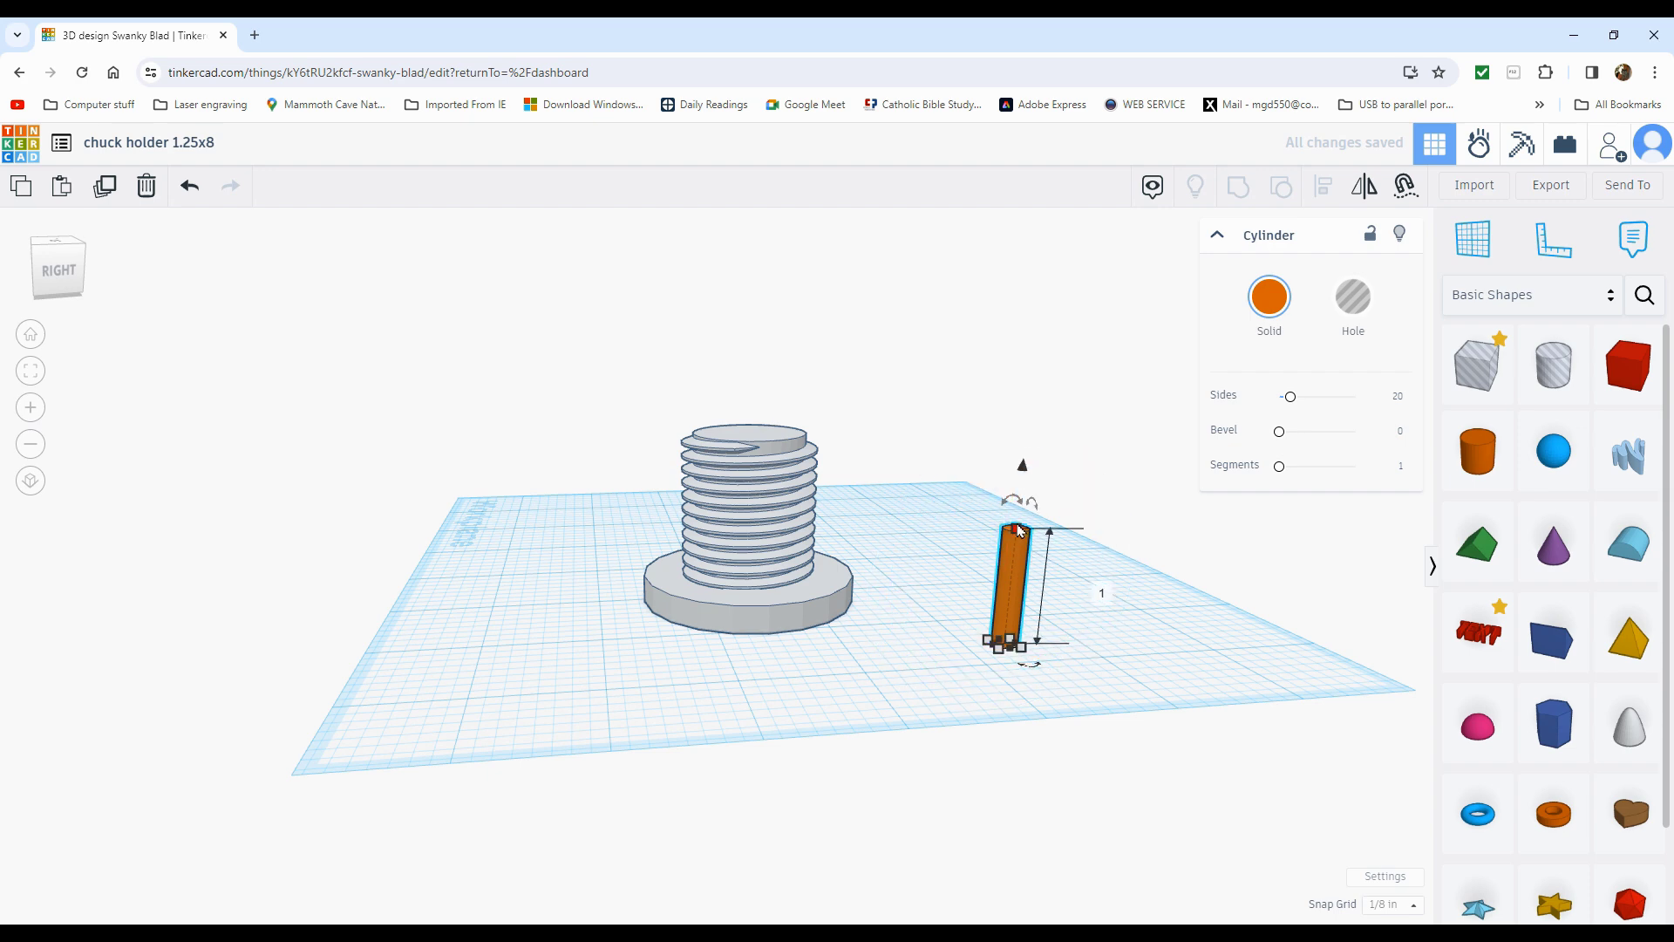
Make the thin cylinder 2.250 tall and select it with the threaded part
{"action": "left_click_drag", "start_coordinate": [1019, 528], "coordinate": [1032, 371]}
{"action": "left_click", "coordinate": [1109, 515]}
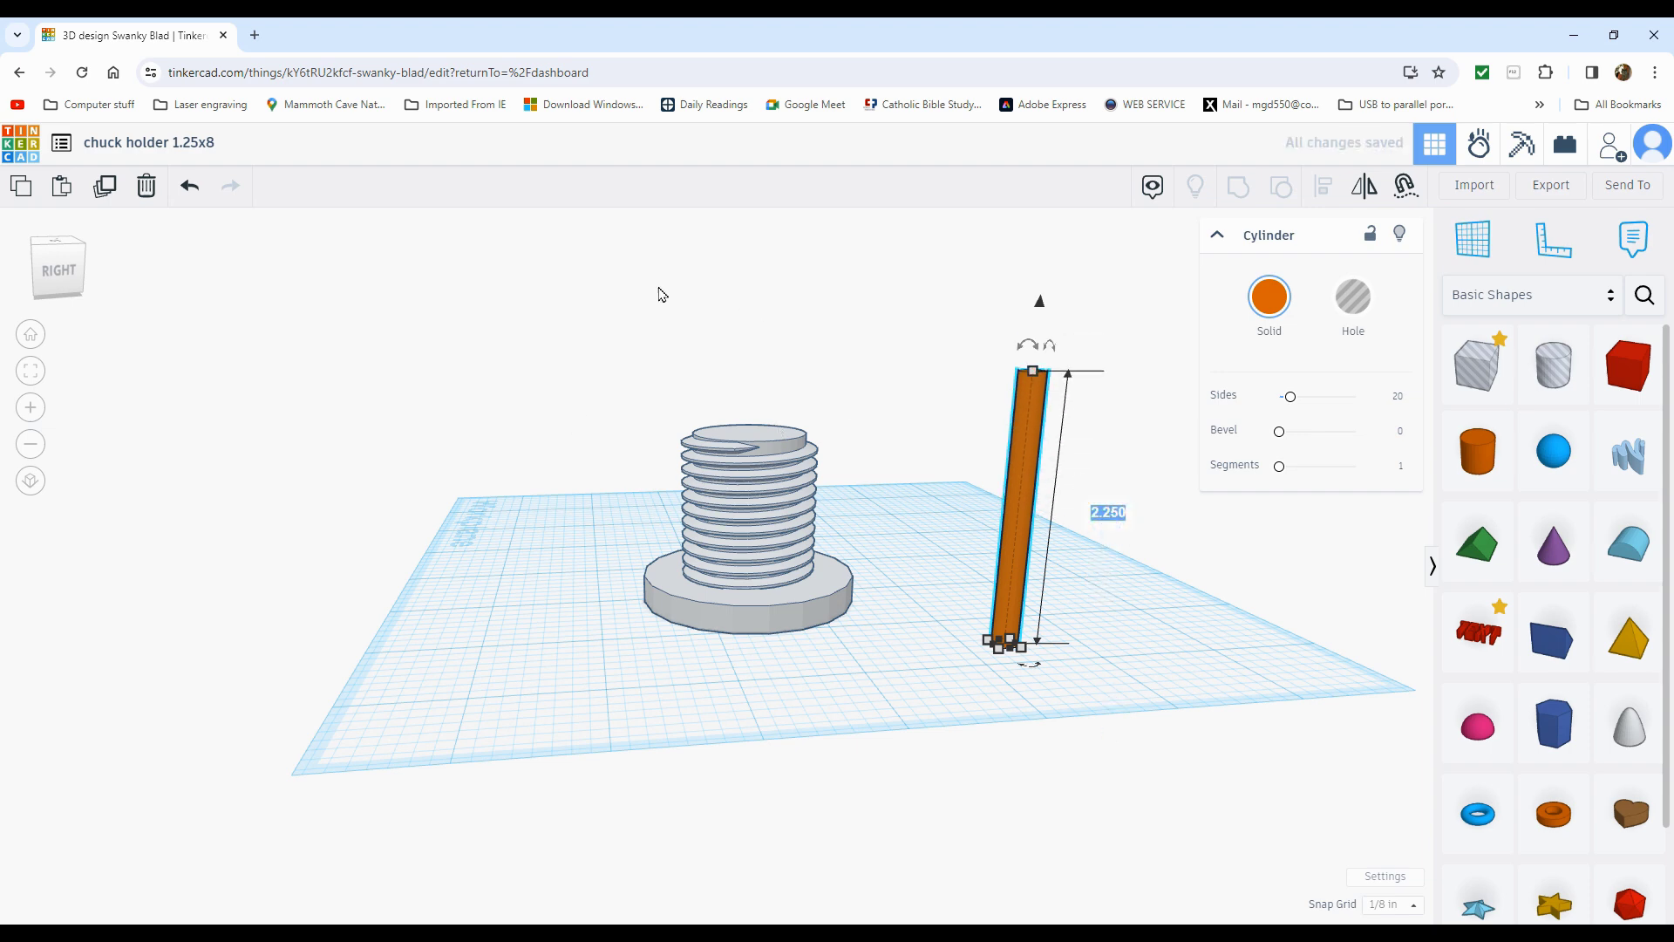
{"action": "left_click", "coordinate": [559, 310]}
{"action": "left_click_drag", "start_coordinate": [610, 314], "coordinate": [1133, 702]}
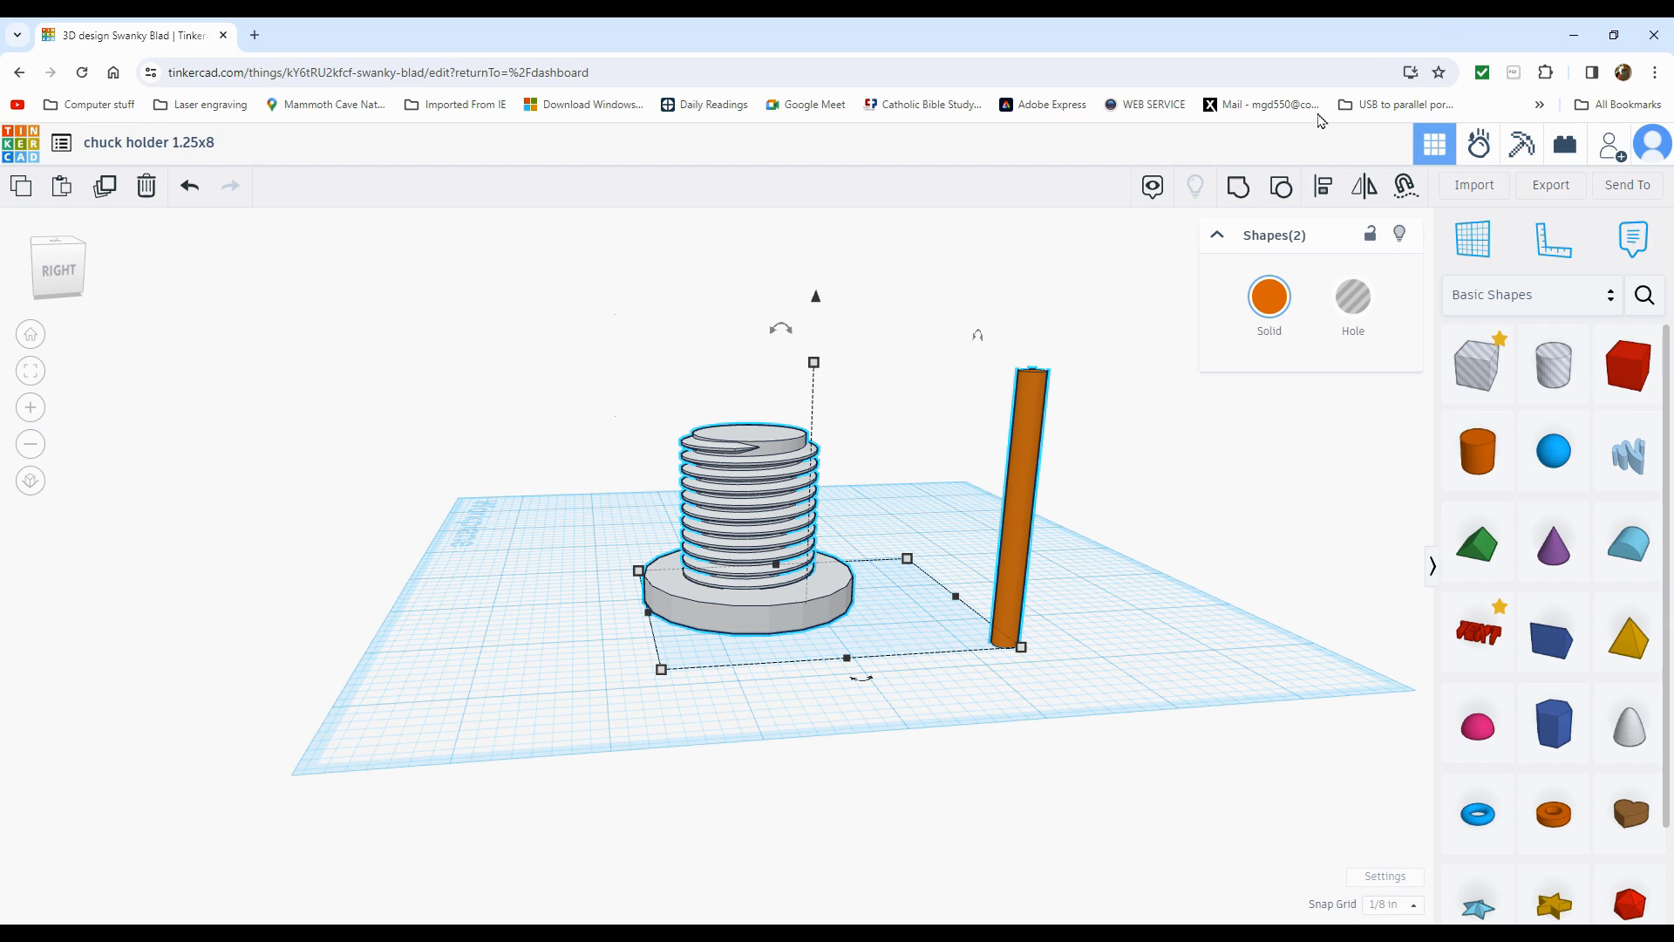
Centre the thin cylinder on the threaded part along both axes
{"action": "left_click", "coordinate": [1324, 188]}
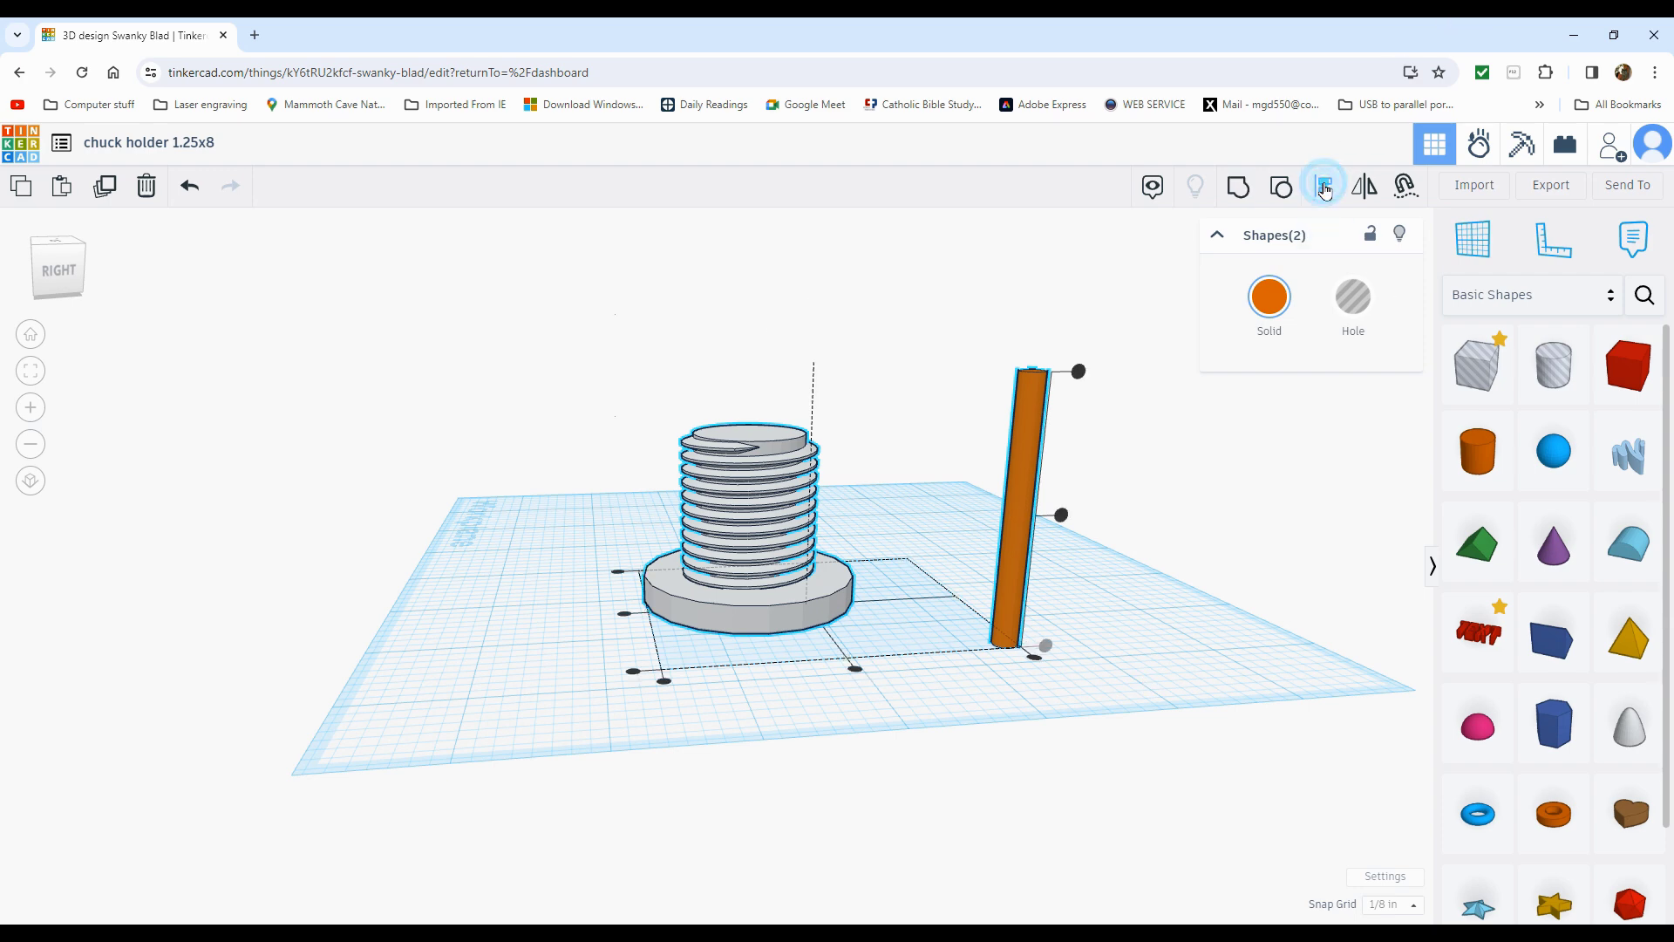
{"action": "left_click", "coordinate": [854, 669]}
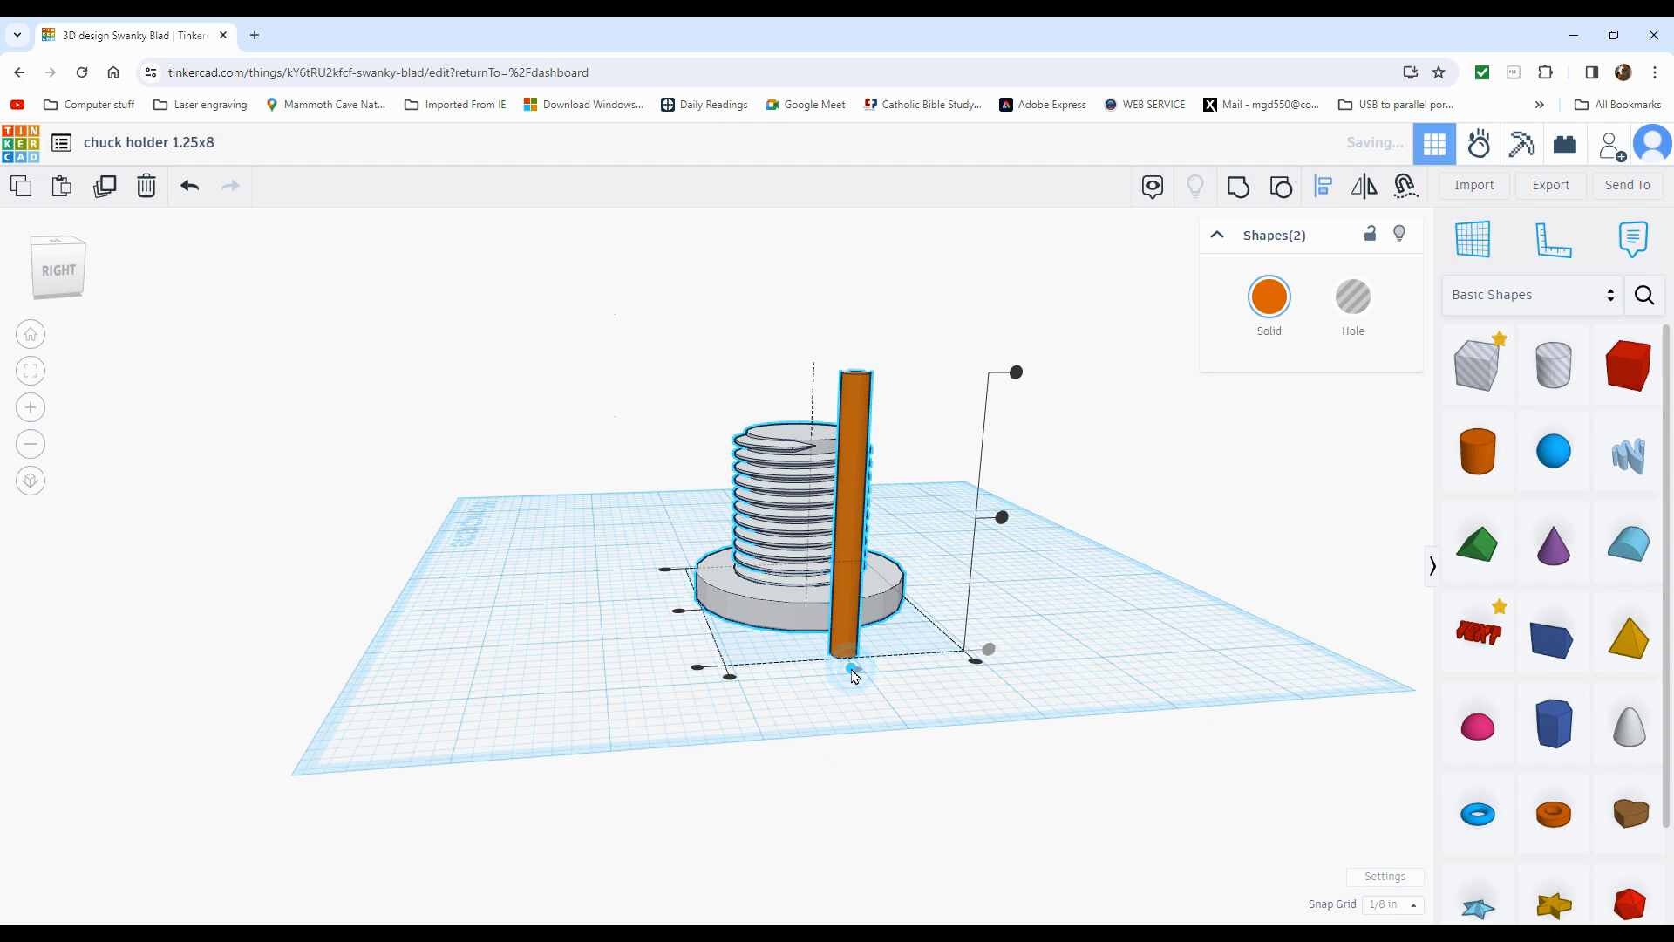
{"action": "left_click", "coordinate": [680, 610]}
{"action": "left_click", "coordinate": [1173, 486]}
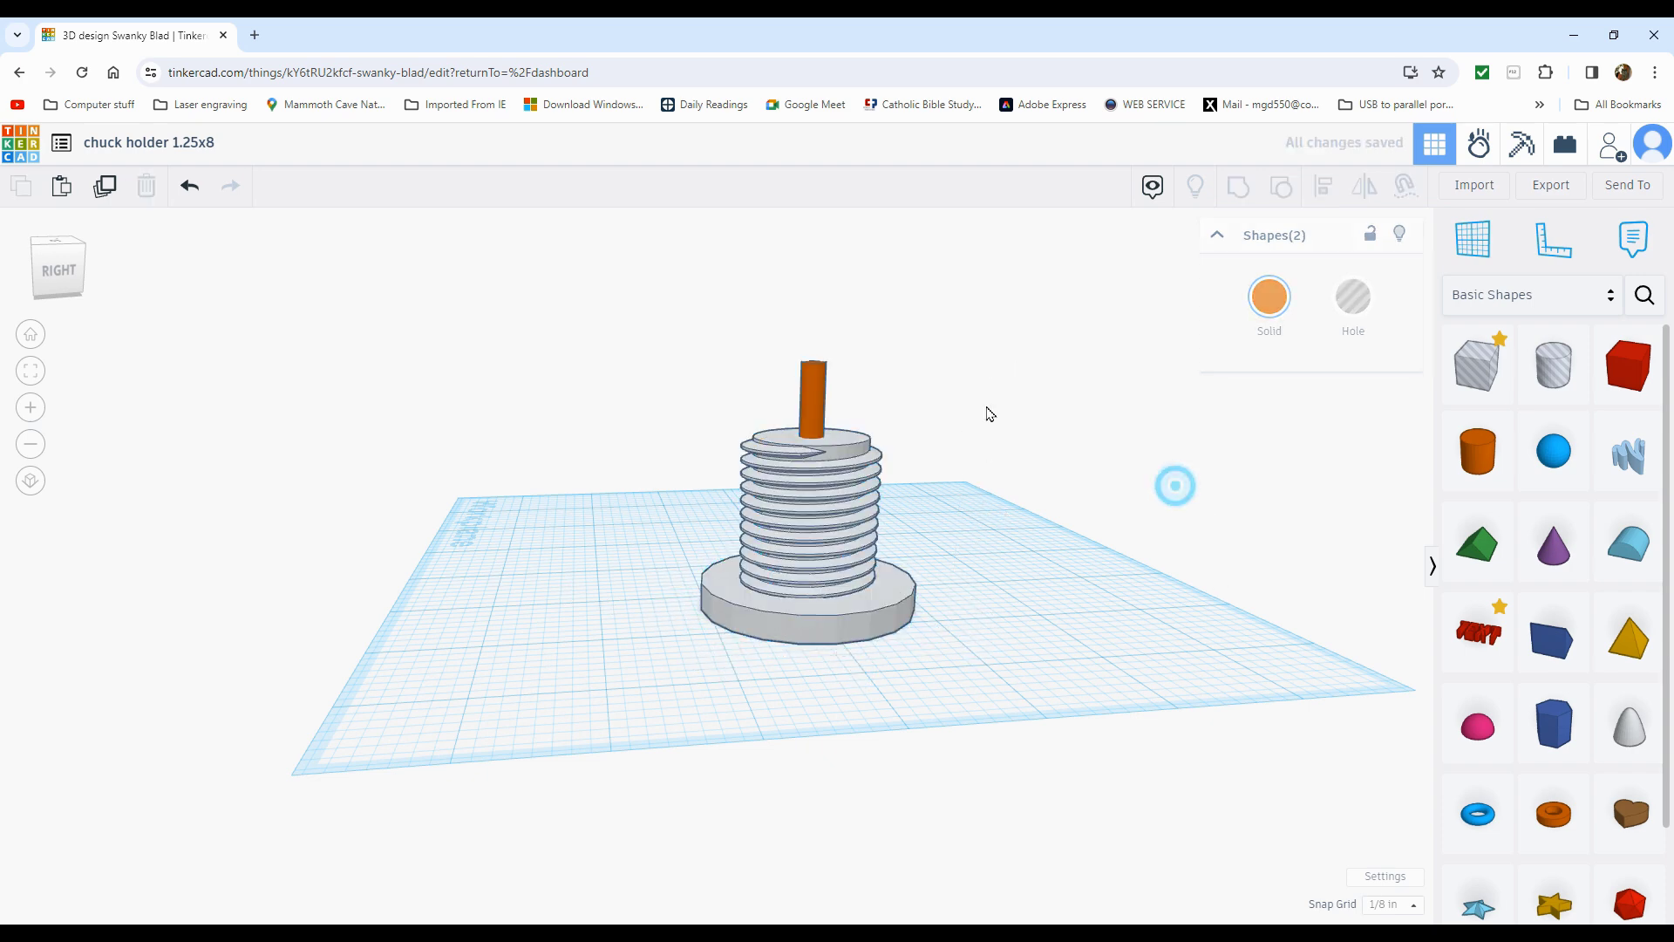
Turn the cylinder into a hole and group it with the threaded part
{"action": "right_click_drag", "start_coordinate": [980, 415], "coordinate": [943, 470]}
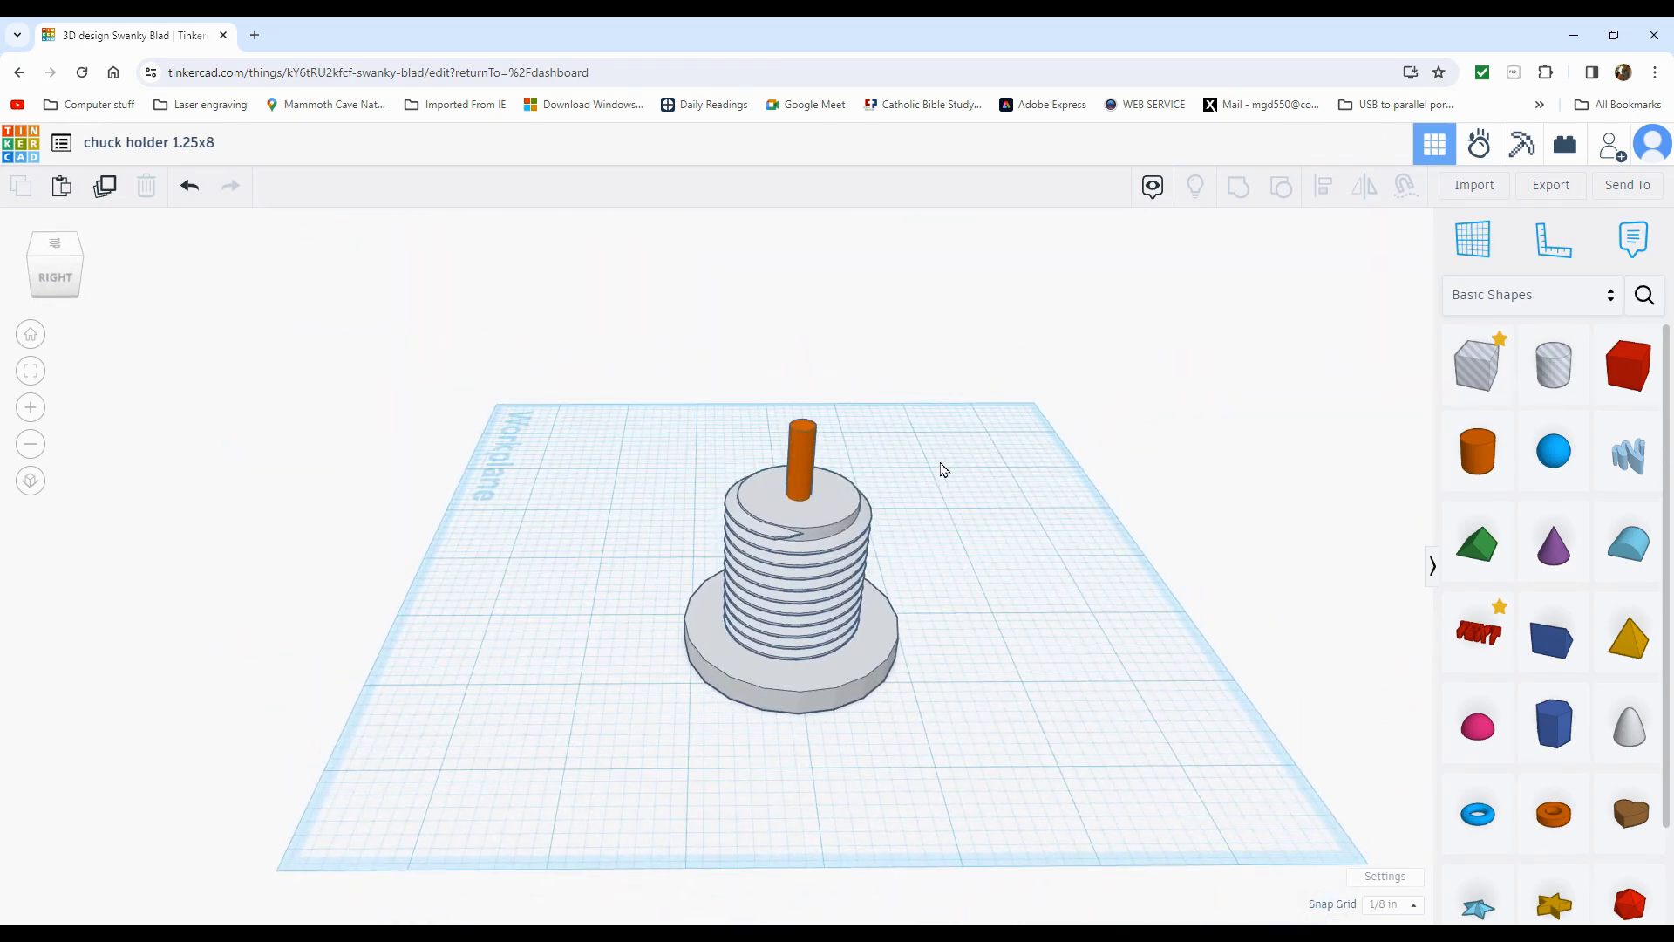
{"action": "left_click", "coordinate": [806, 445]}
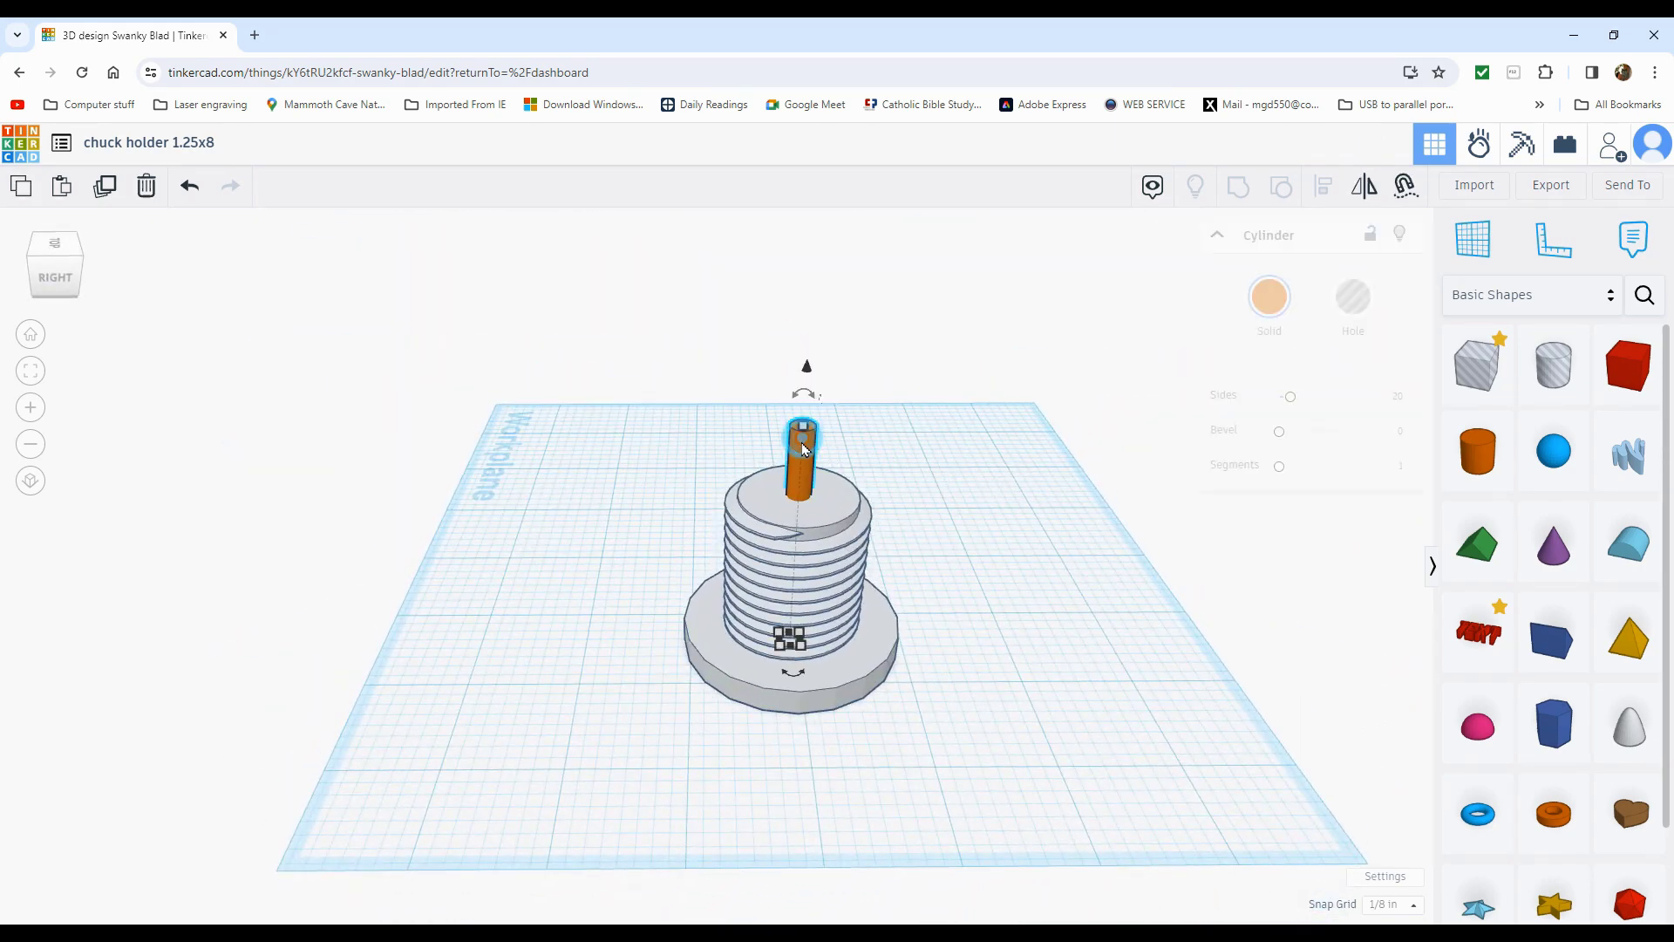
{"action": "left_click", "coordinate": [1344, 314]}
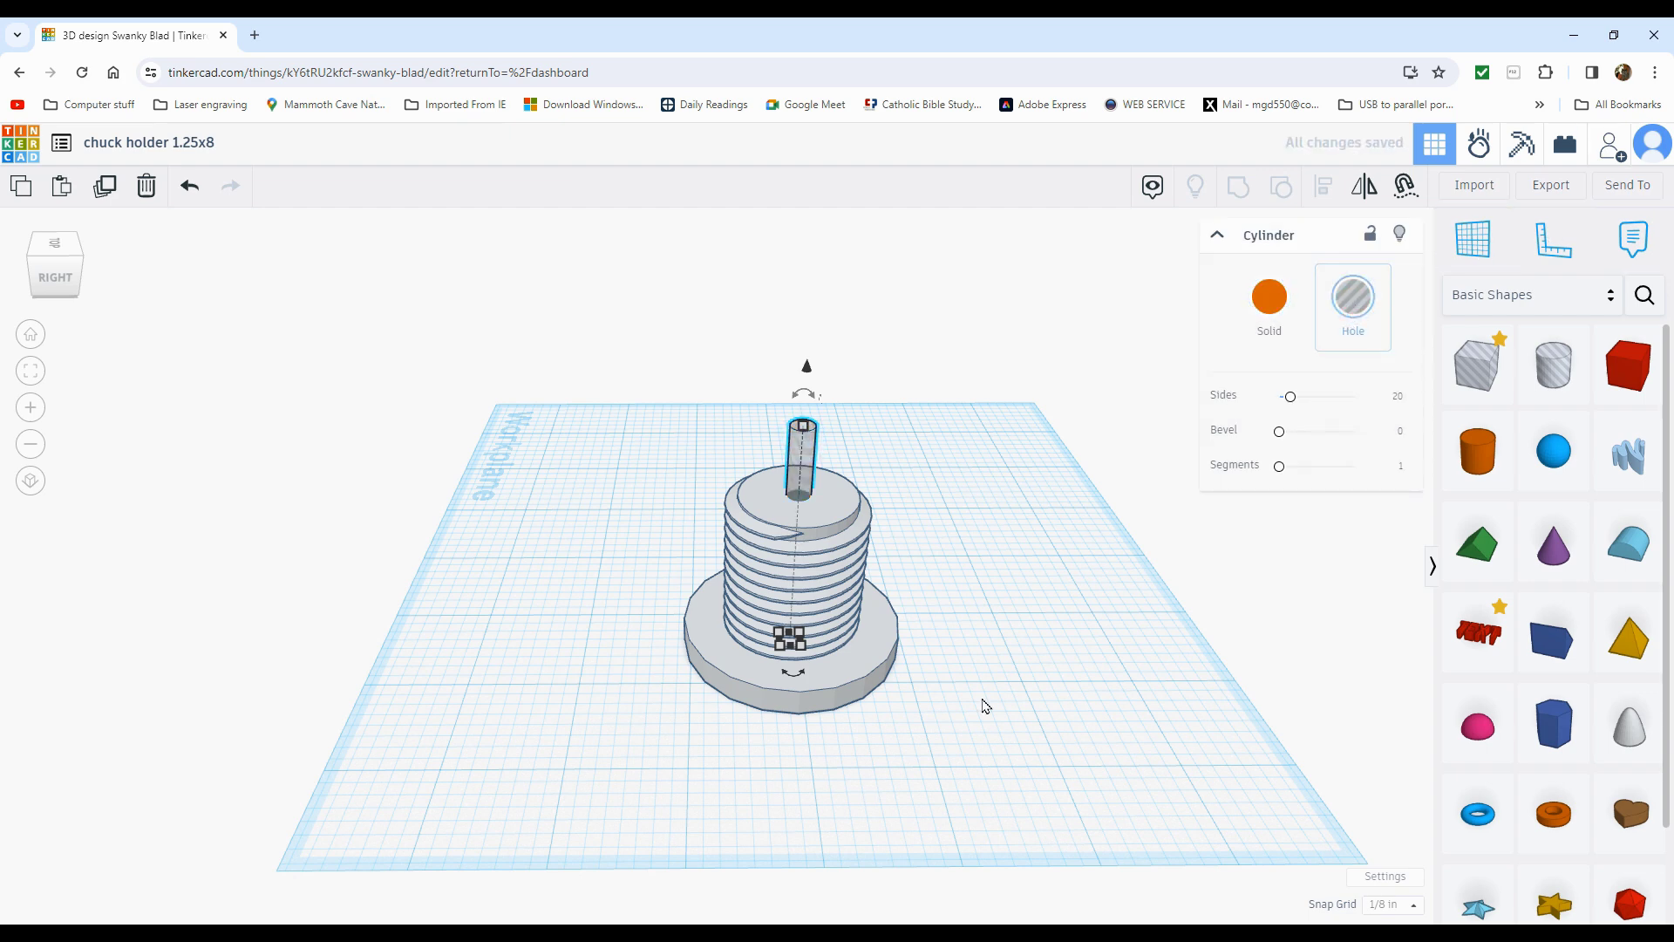
{"action": "left_click", "coordinate": [997, 602]}
{"action": "left_click_drag", "start_coordinate": [500, 283], "coordinate": [1012, 819]}
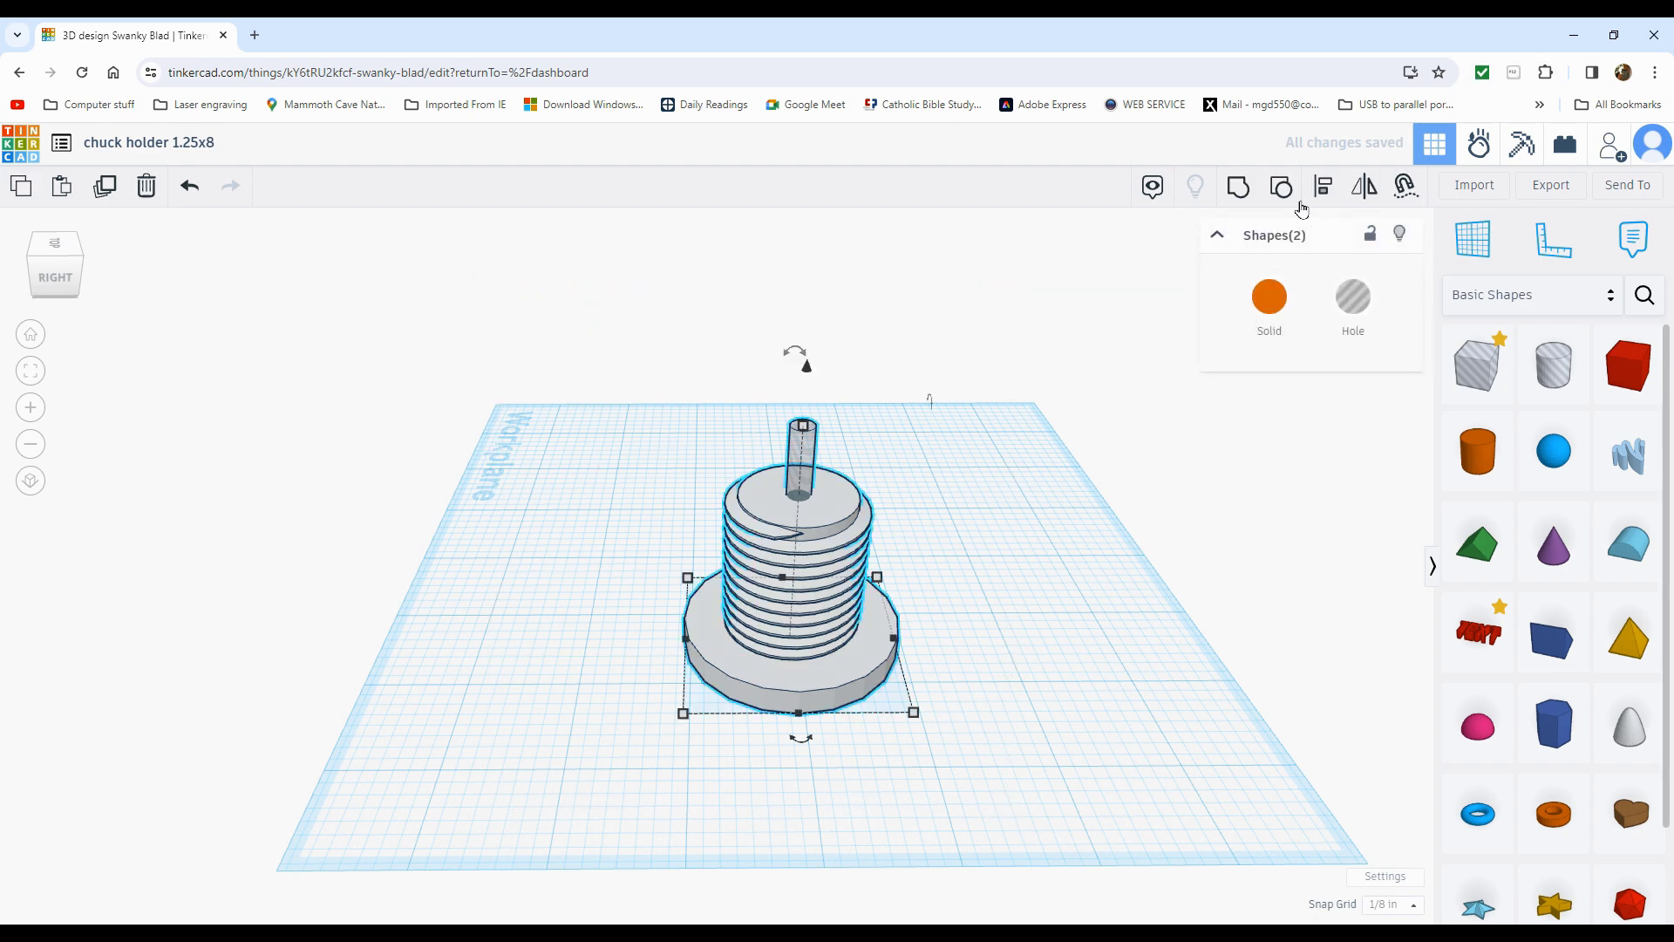
{"action": "left_click", "coordinate": [1278, 186]}
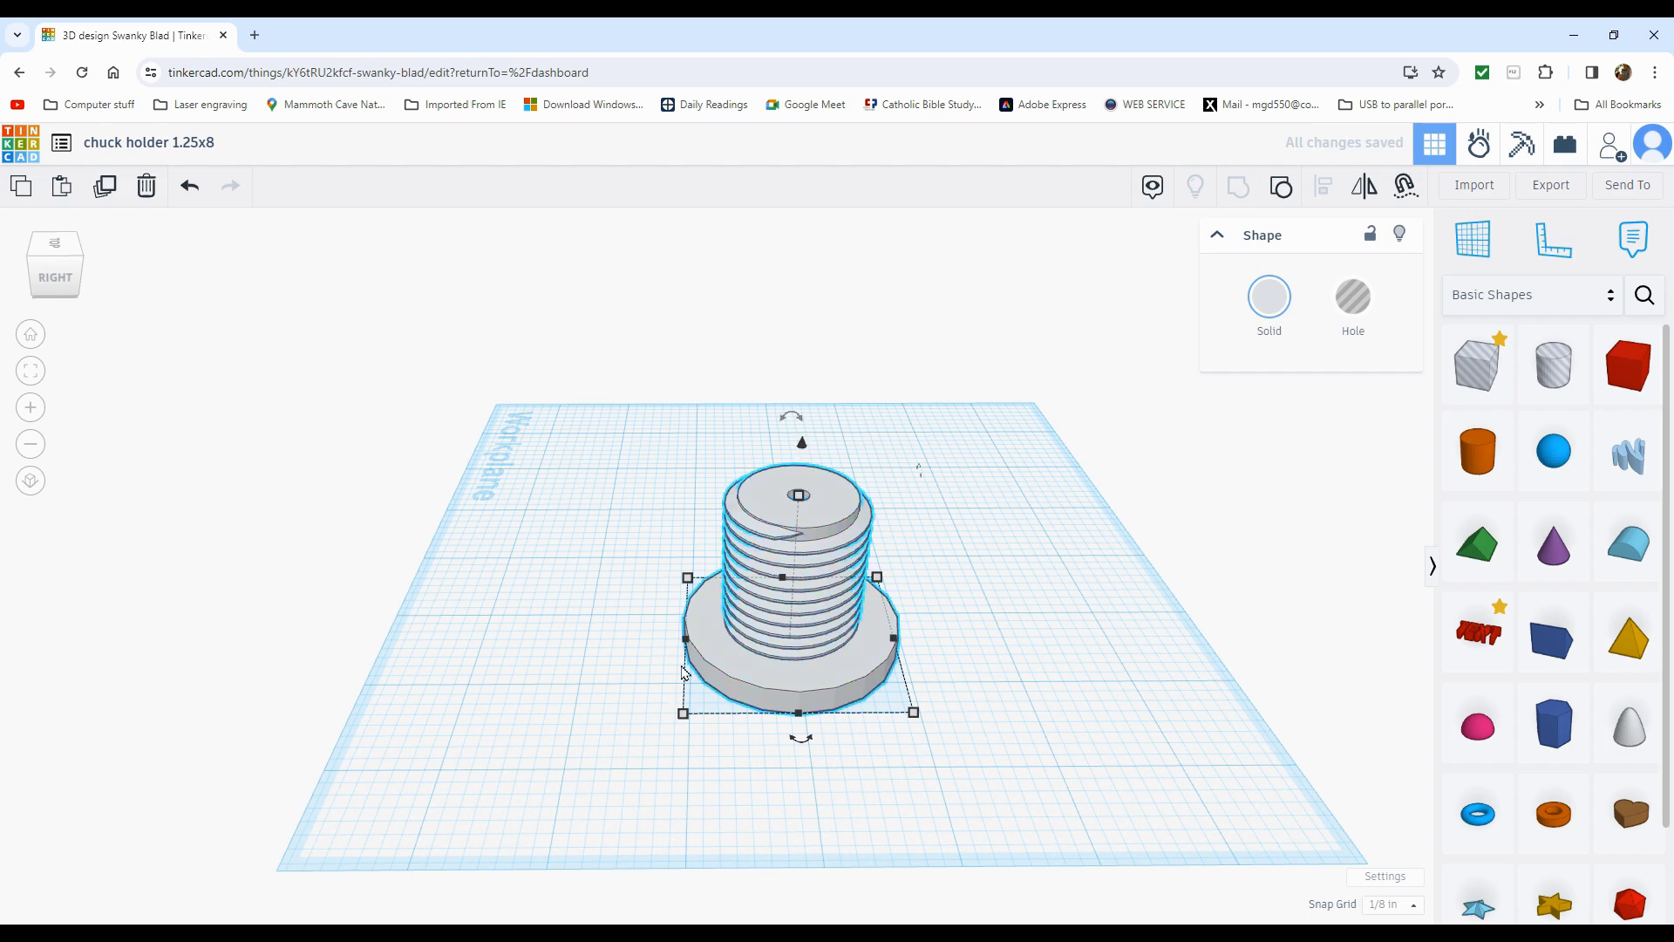
{"action": "right_click_drag", "start_coordinate": [789, 538], "coordinate": [796, 591]}
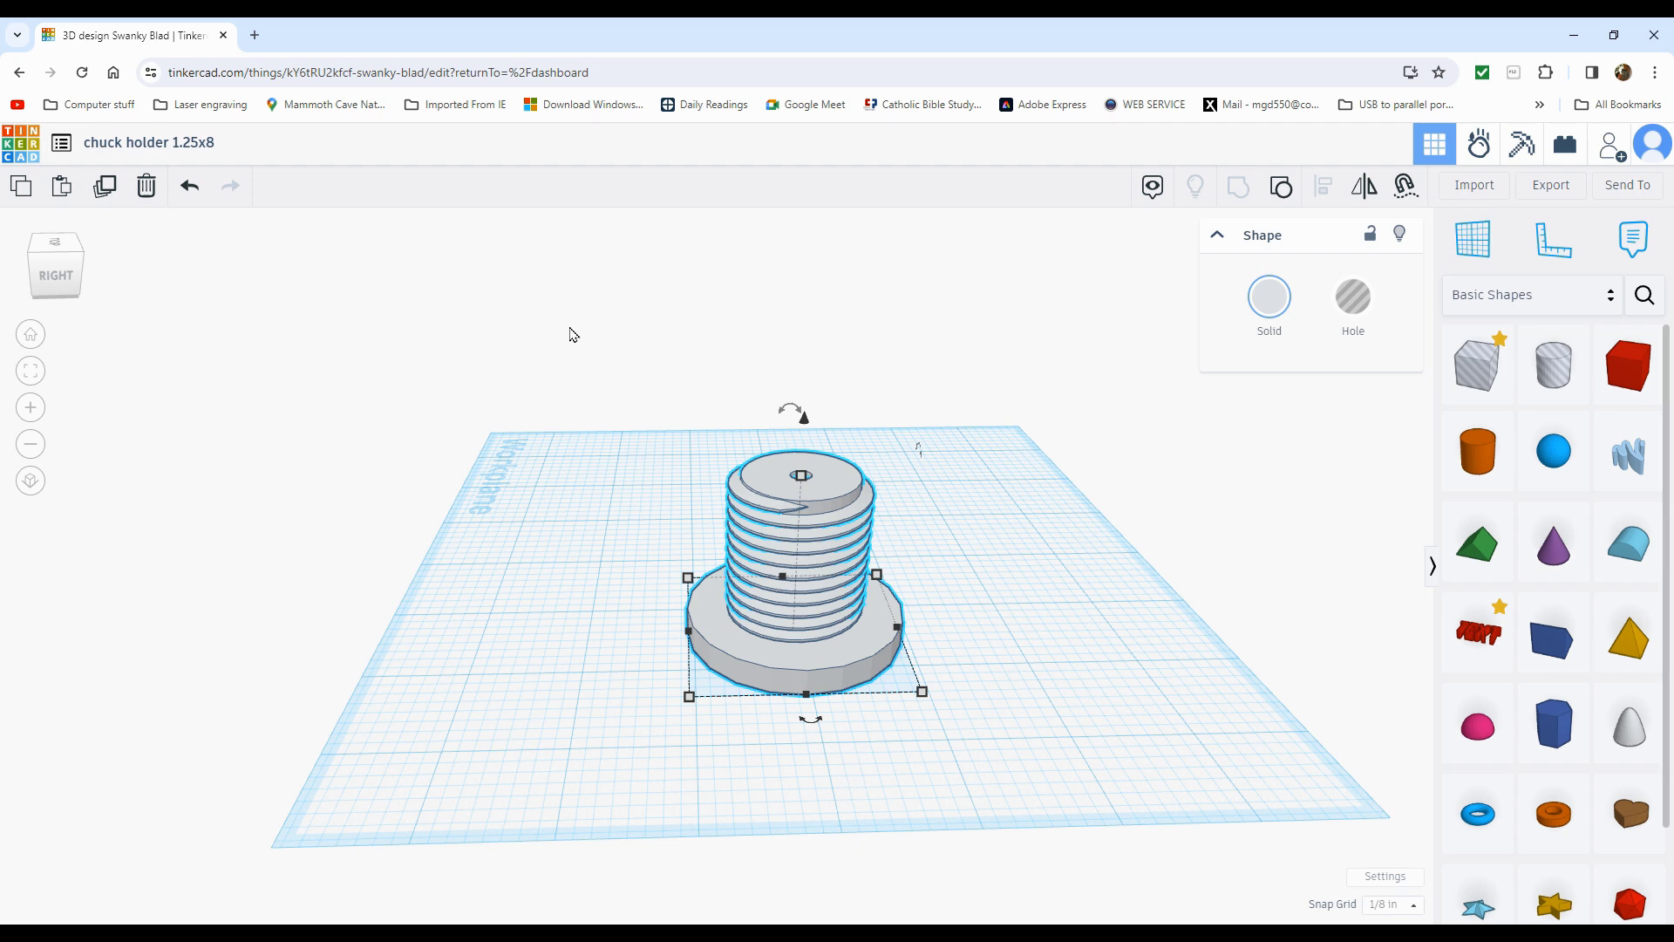
Ungroup the holder twice, separating the disc base, threaded post and hole cylinder
{"action": "left_click_drag", "start_coordinate": [562, 339], "coordinate": [1100, 823]}
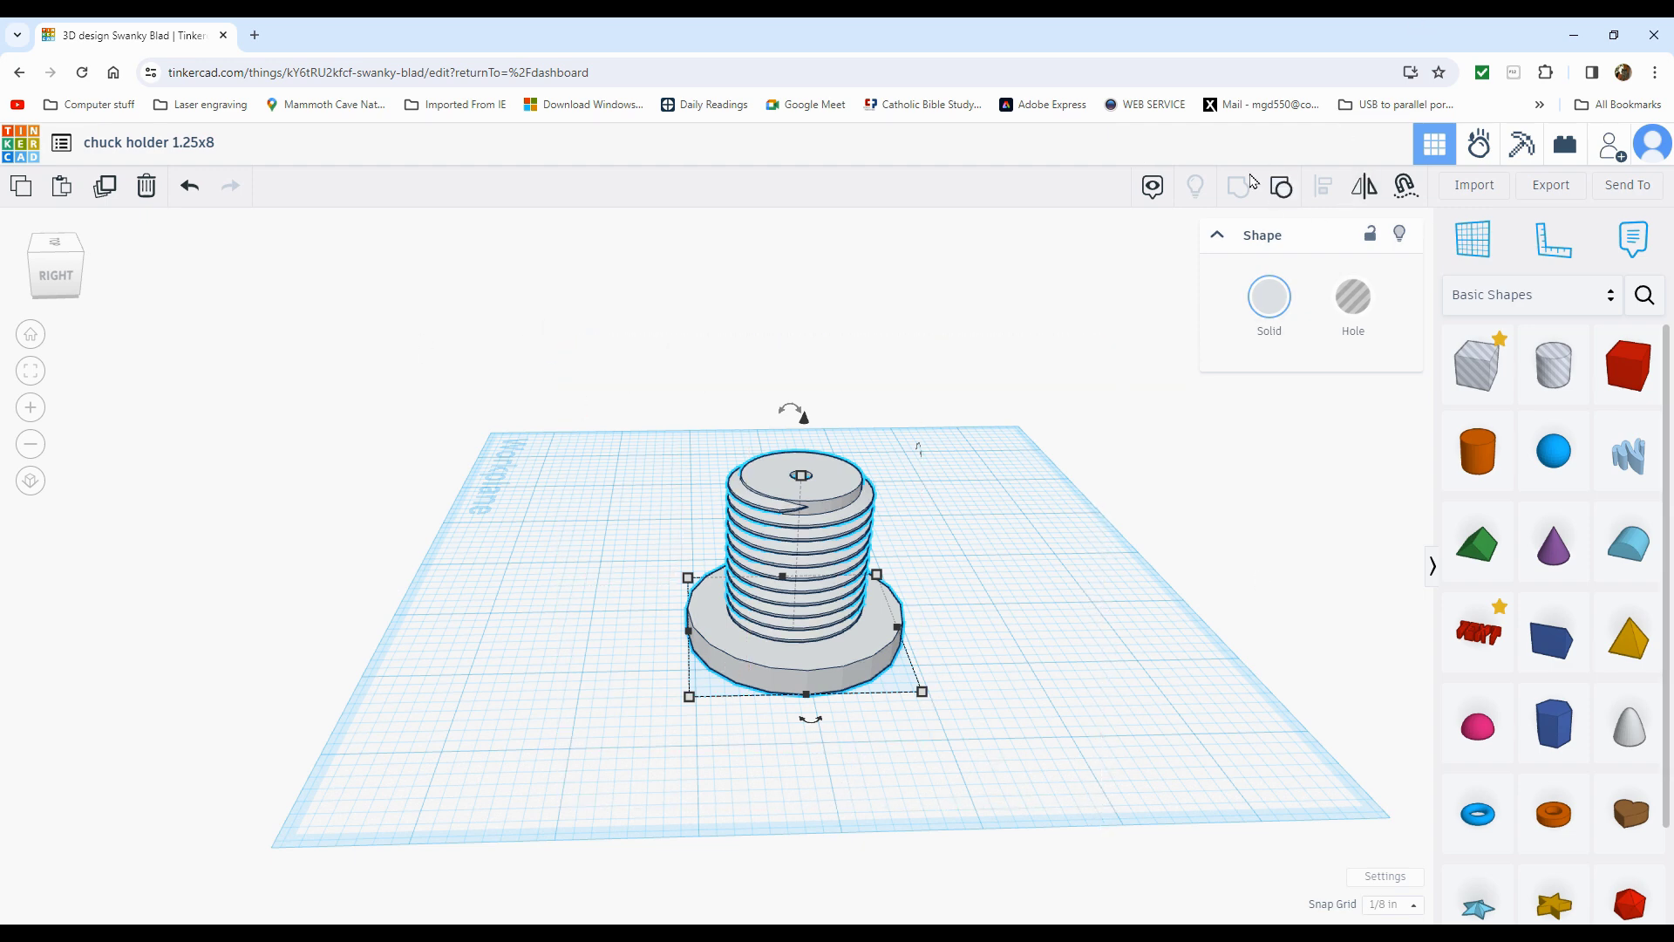
{"action": "left_click", "coordinate": [1281, 186]}
{"action": "left_click", "coordinate": [1003, 626]}
{"action": "left_click", "coordinate": [755, 548]}
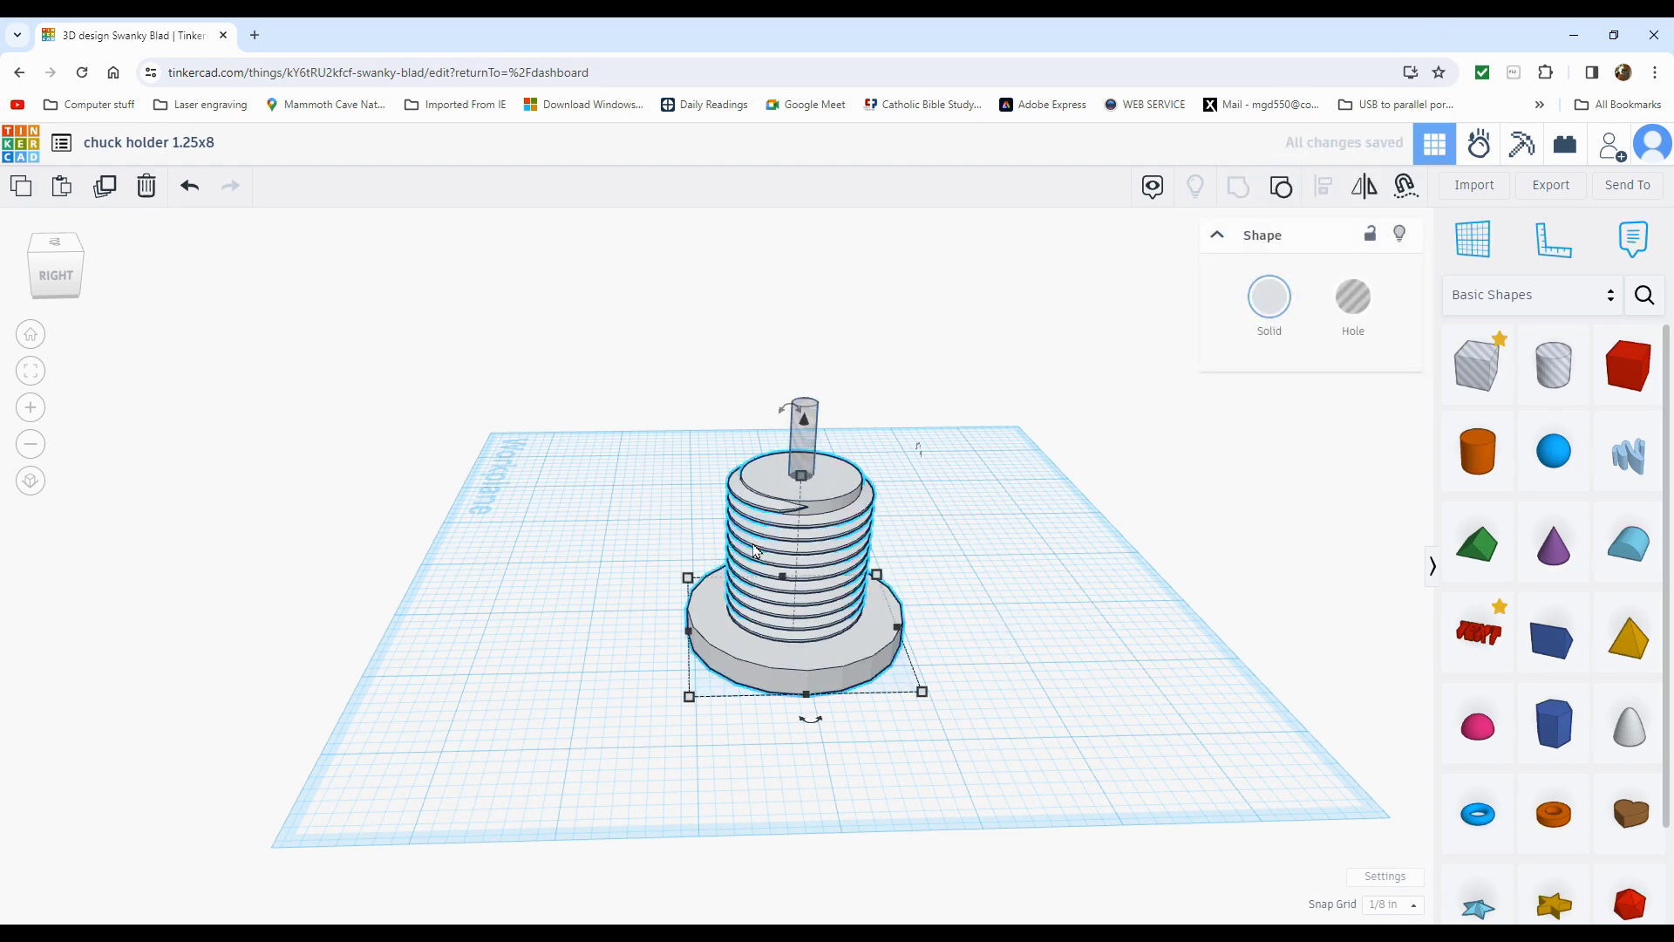
{"action": "left_click_drag", "start_coordinate": [637, 482], "coordinate": [1106, 777]}
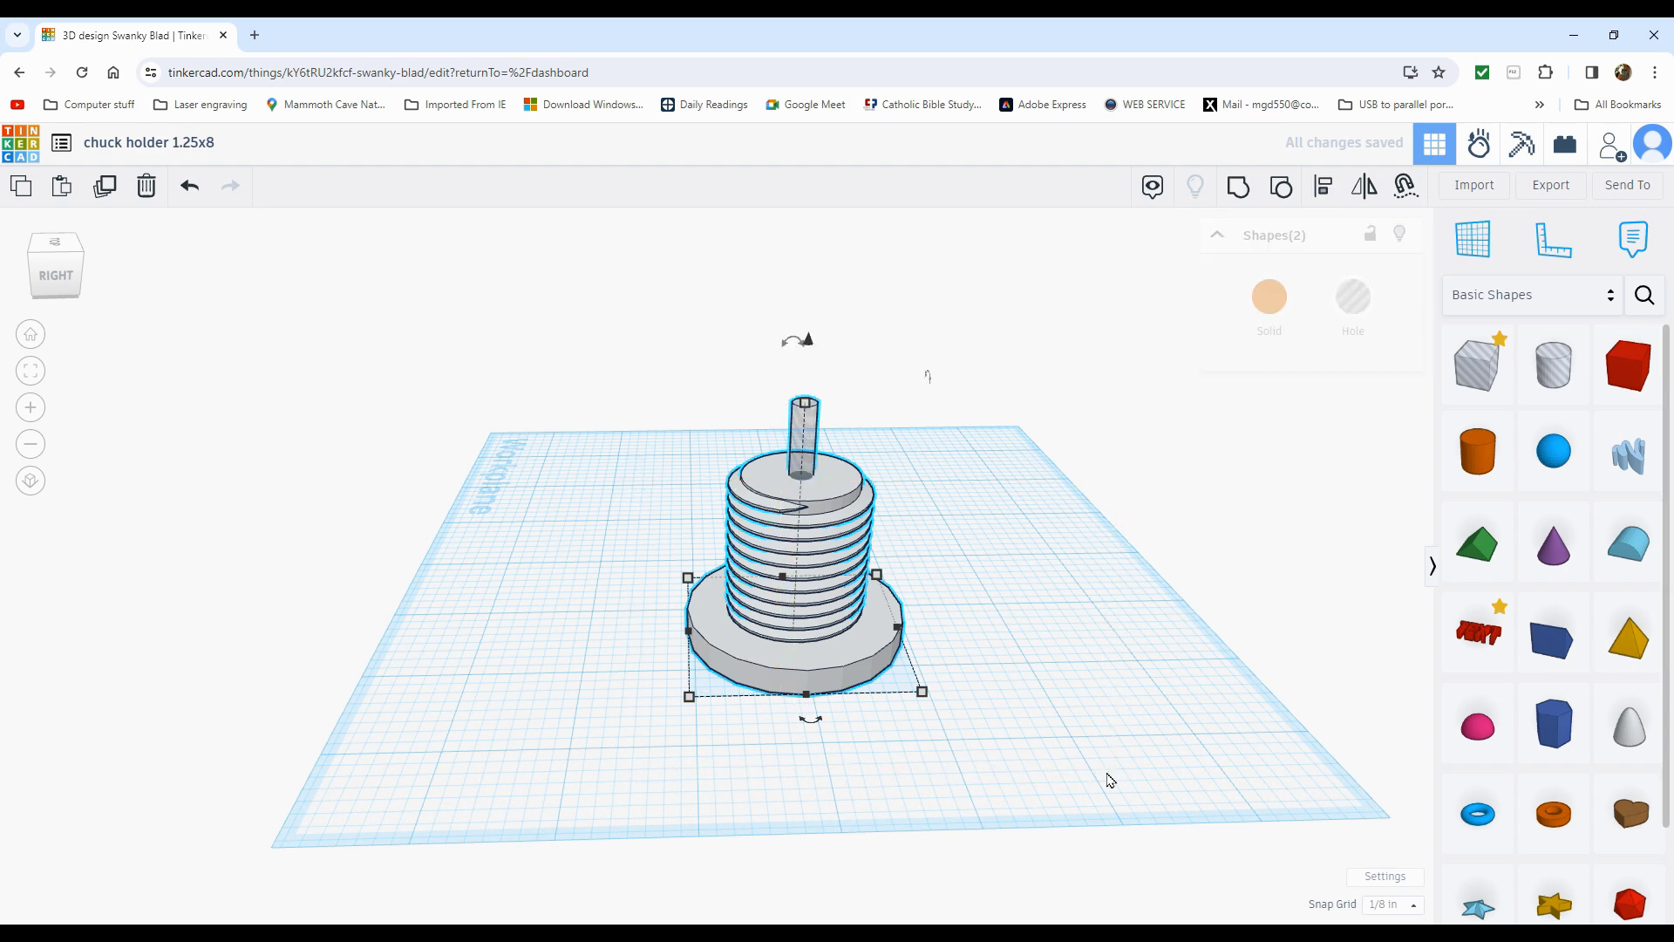
{"action": "left_click", "coordinate": [1278, 186]}
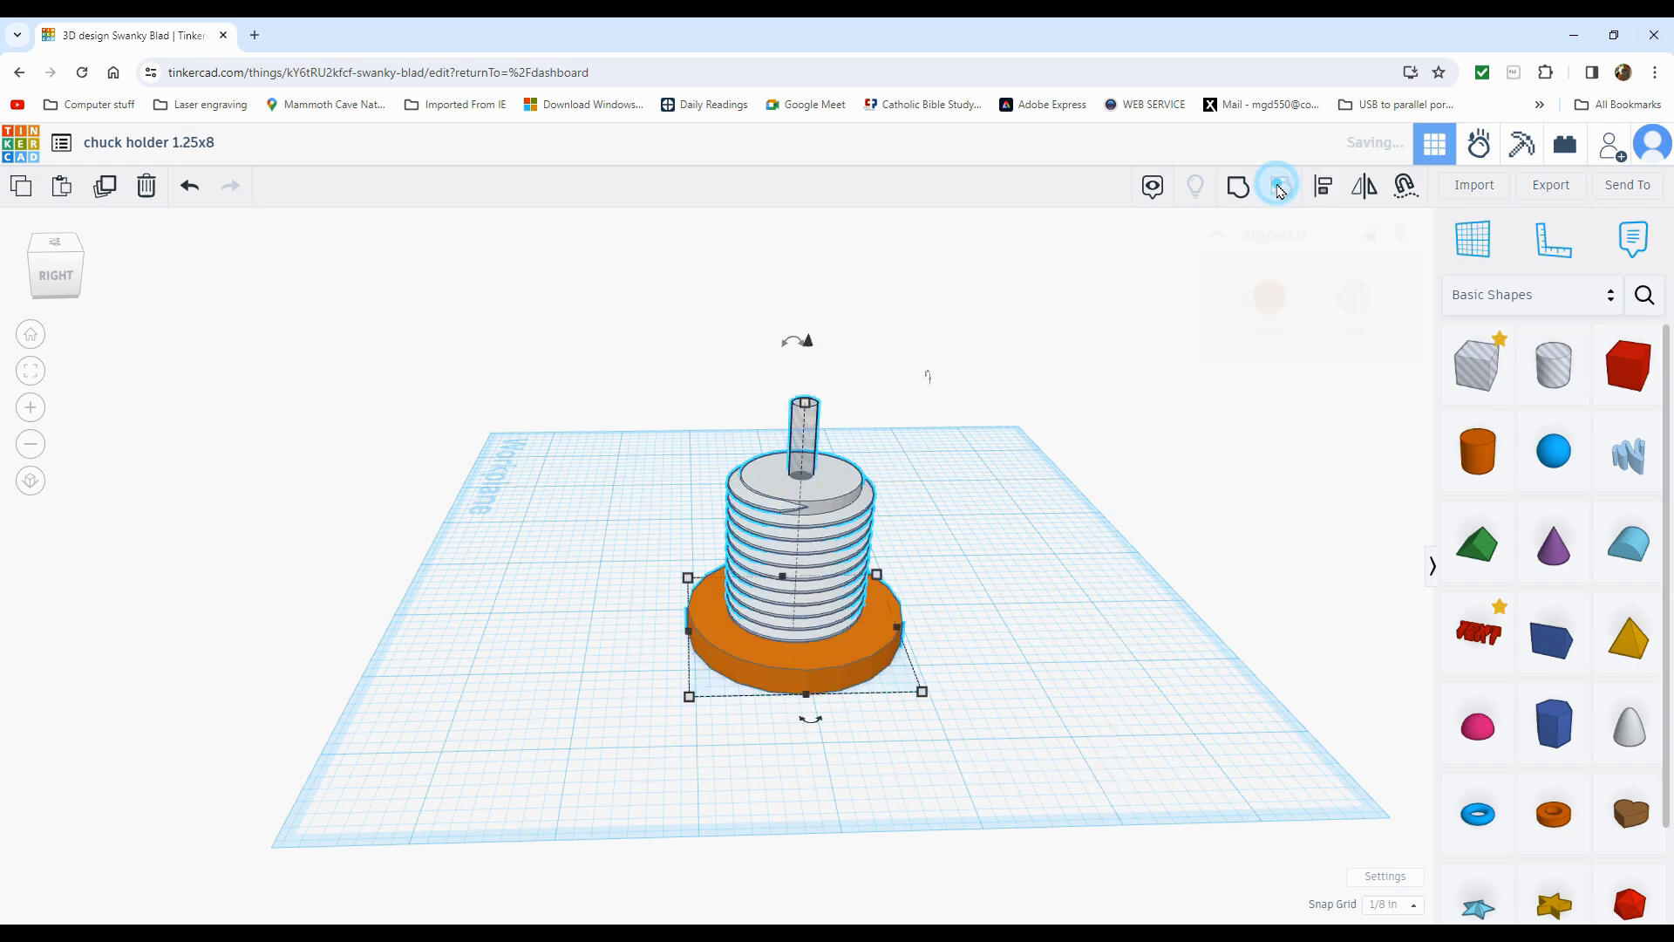
{"action": "left_click", "coordinate": [989, 486]}
Select the threaded post and check its Diameter setting
{"action": "left_click", "coordinate": [770, 515]}
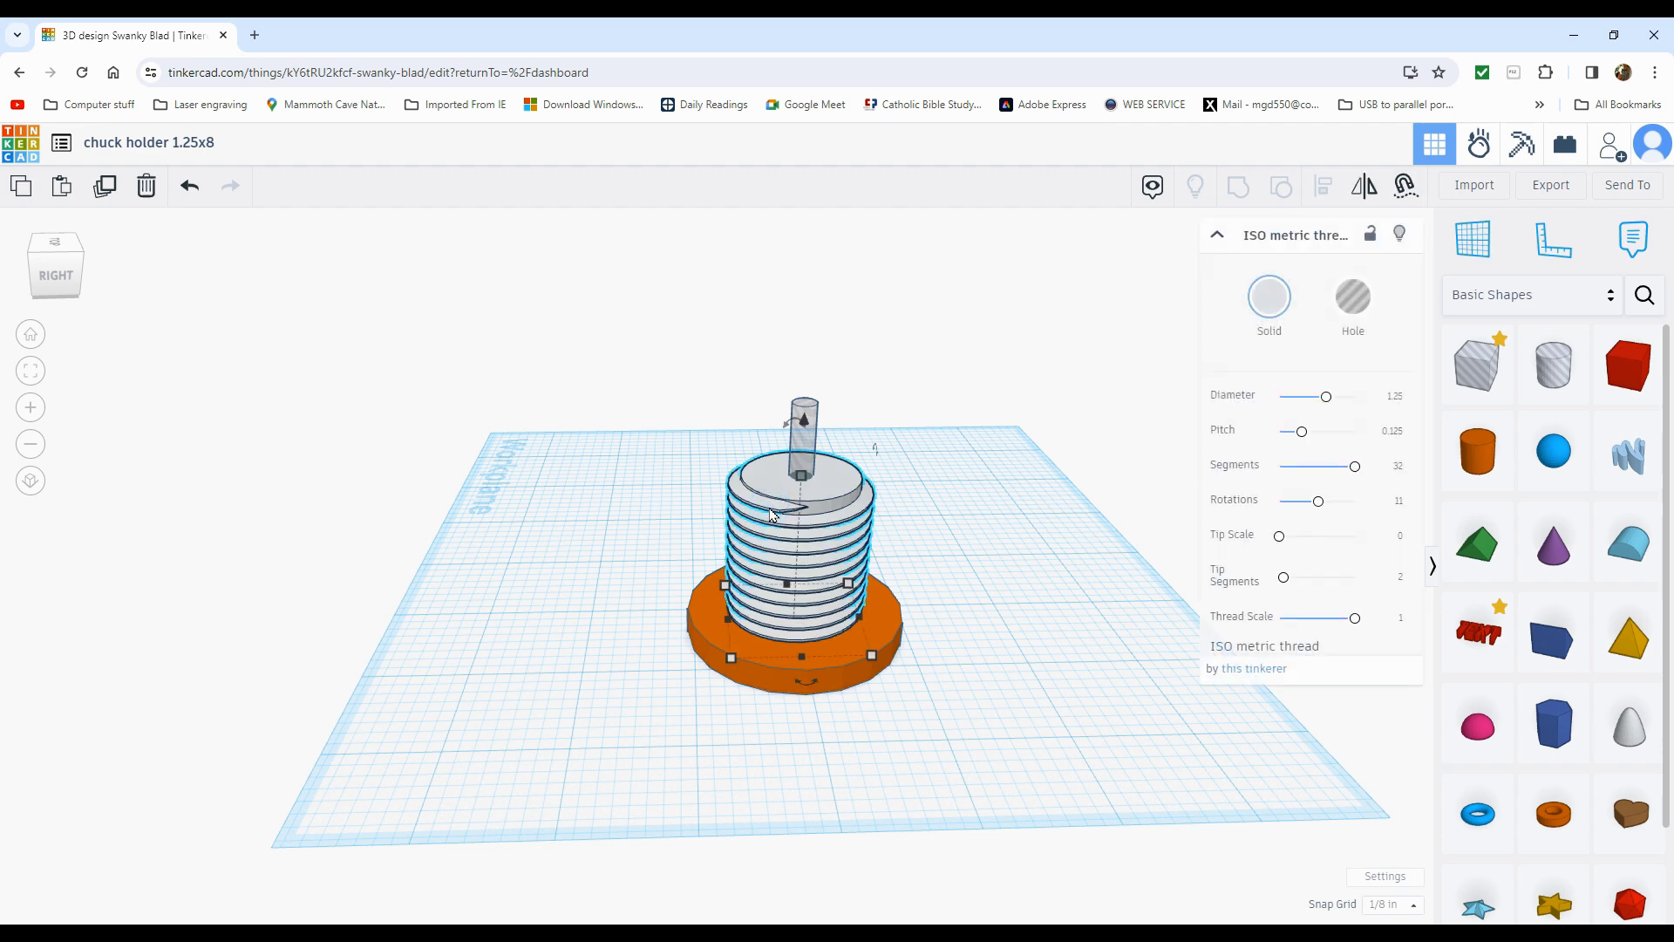
{"action": "left_click", "coordinate": [1394, 399]}
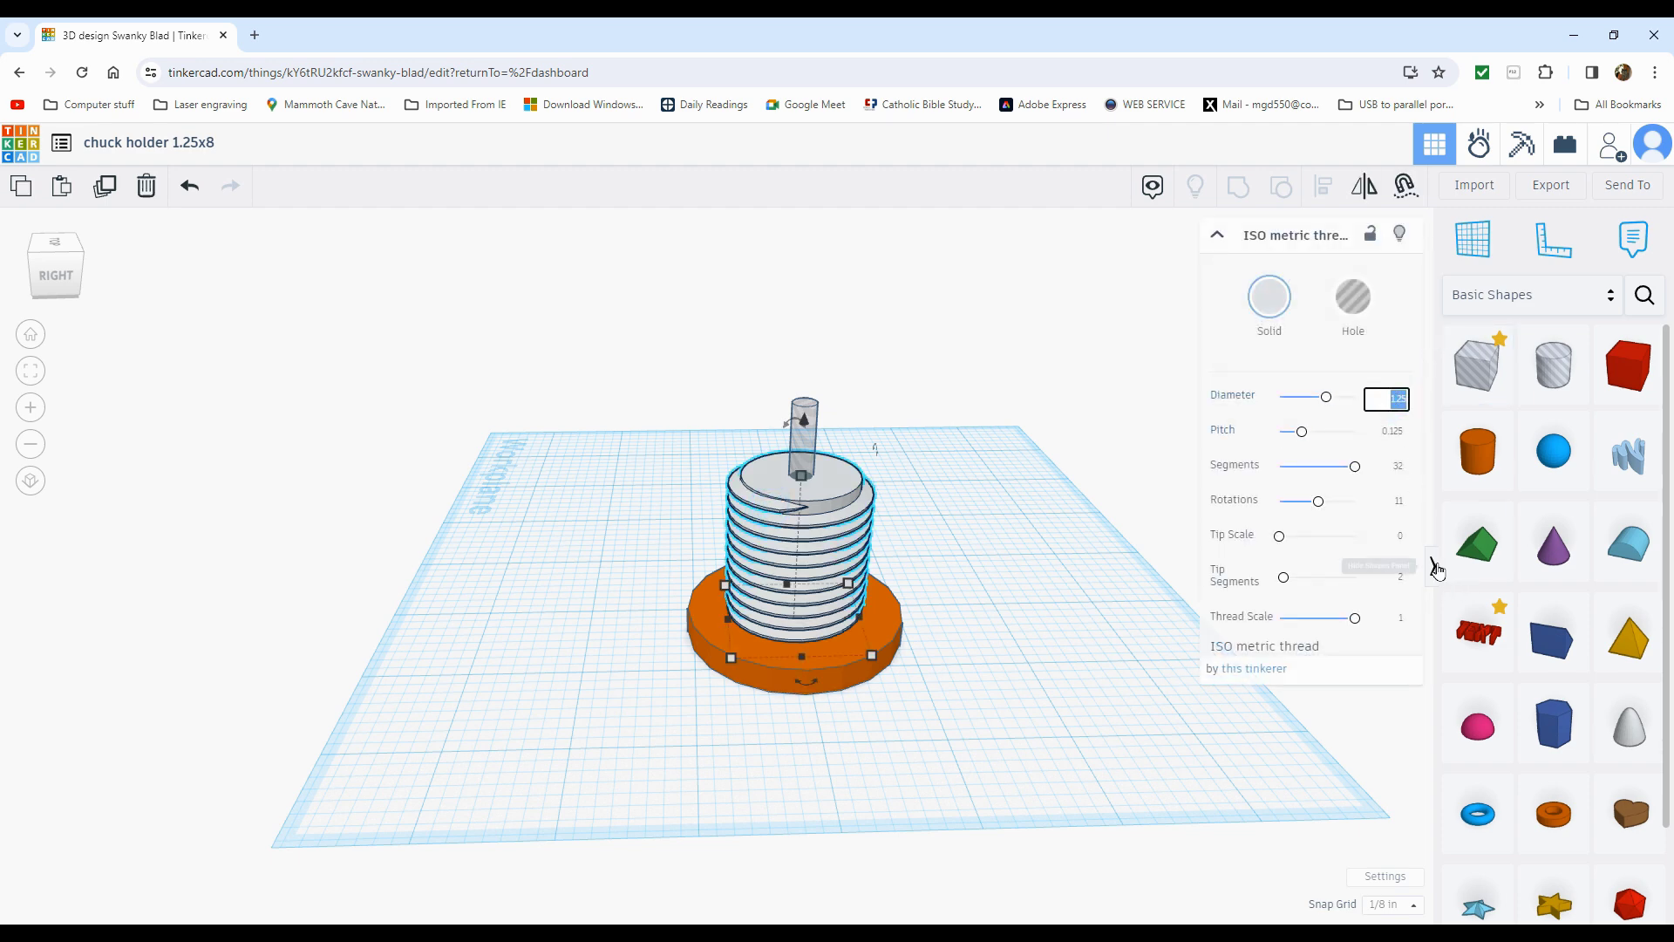
{"action": "left_click", "coordinate": [1049, 491]}
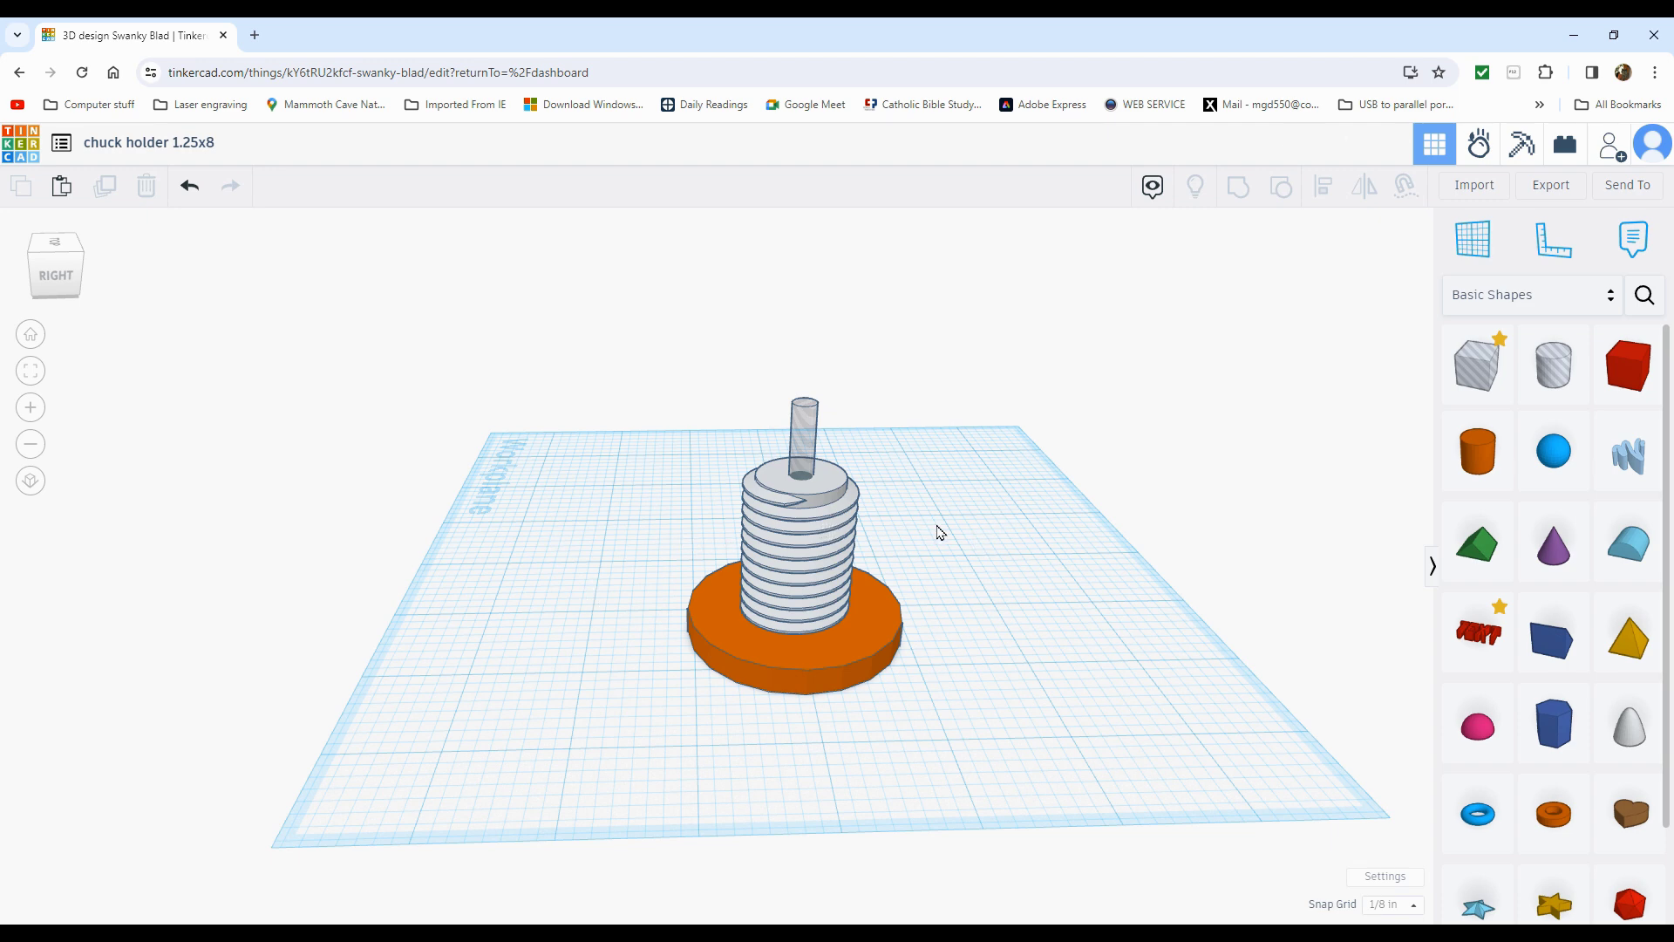
Regroup the base, narrower threaded post and hole cylinder into one part, then move it across the workplane
{"action": "left_click_drag", "start_coordinate": [624, 502], "coordinate": [987, 776]}
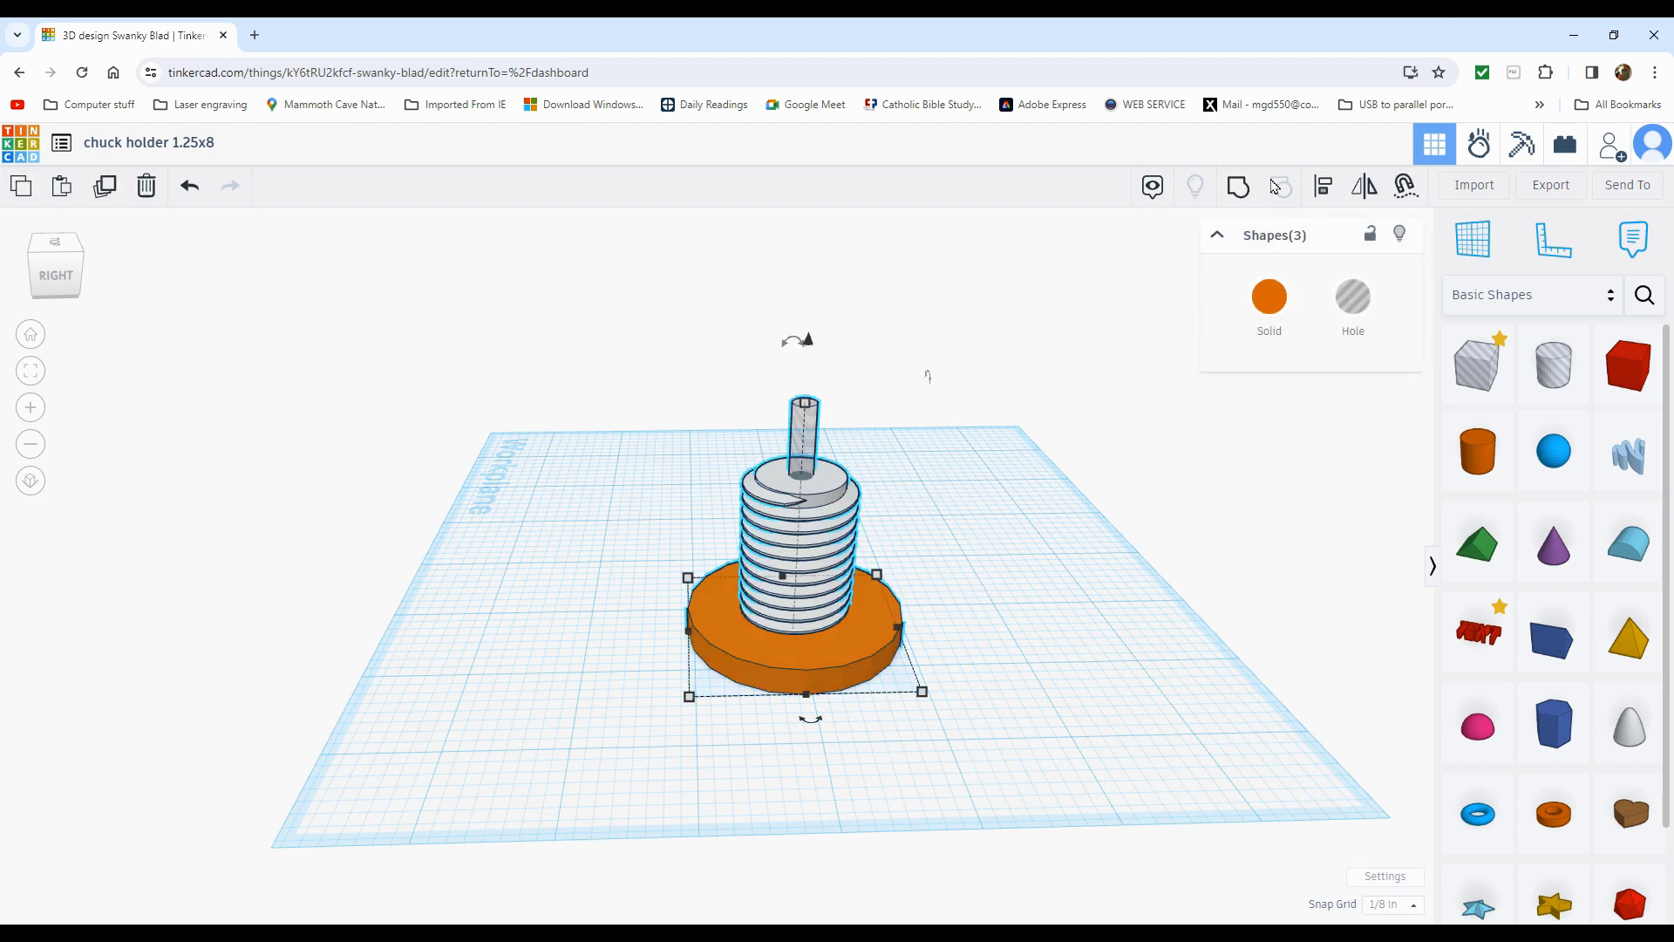
{"action": "left_click", "coordinate": [1239, 188]}
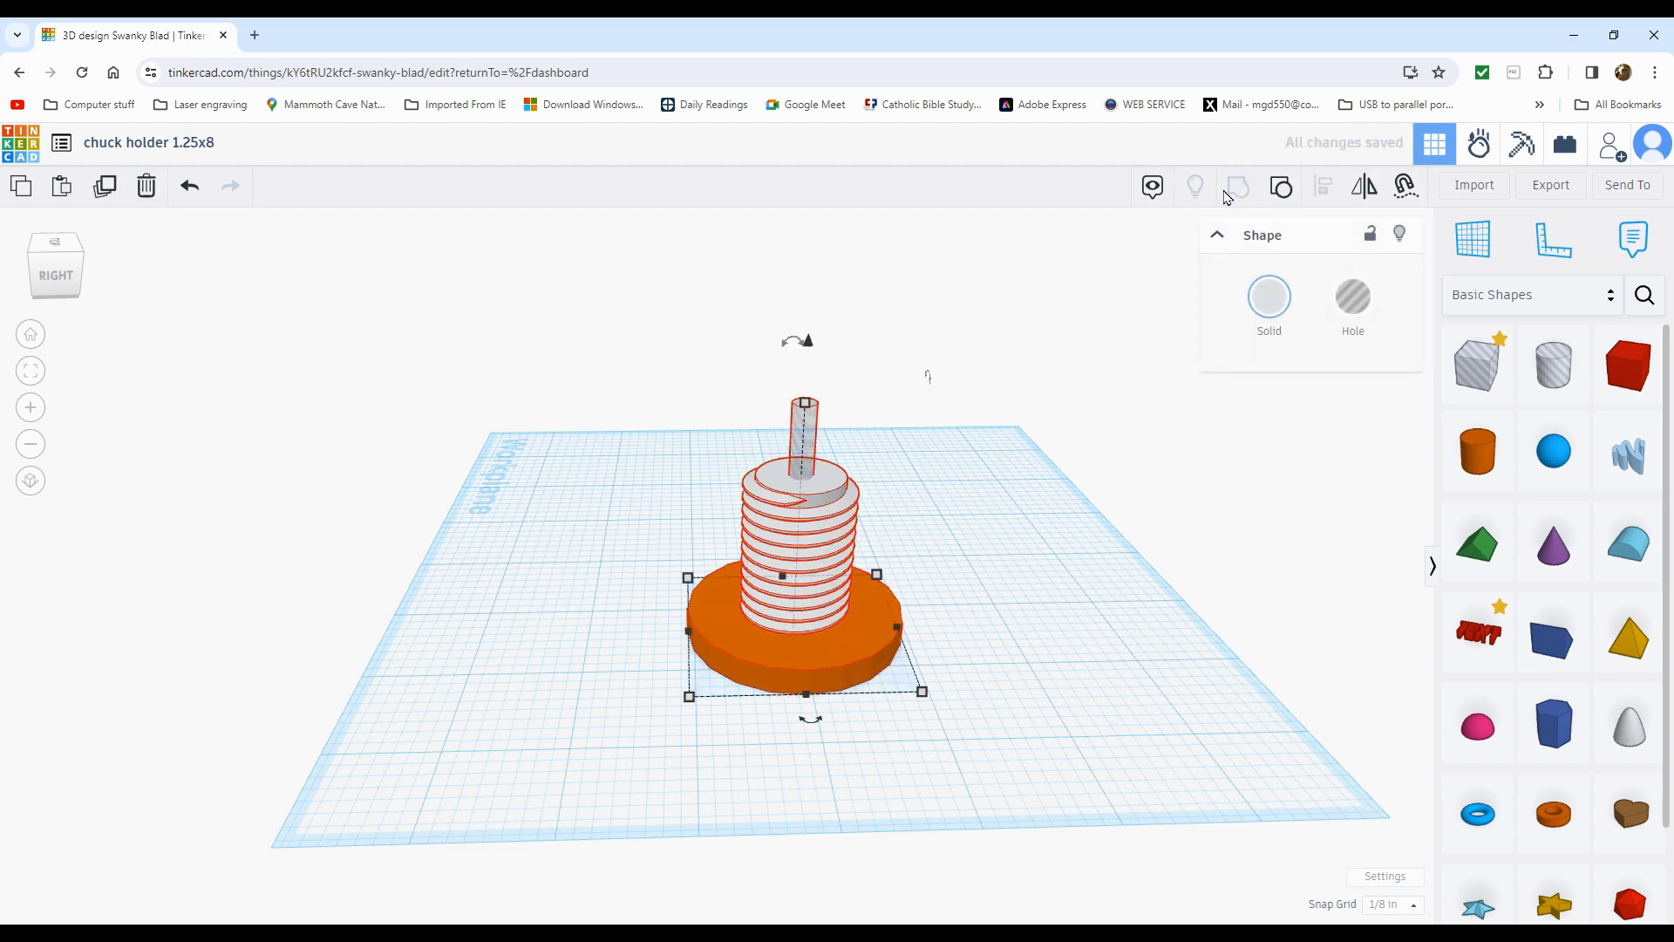
{"action": "left_click", "coordinate": [966, 490]}
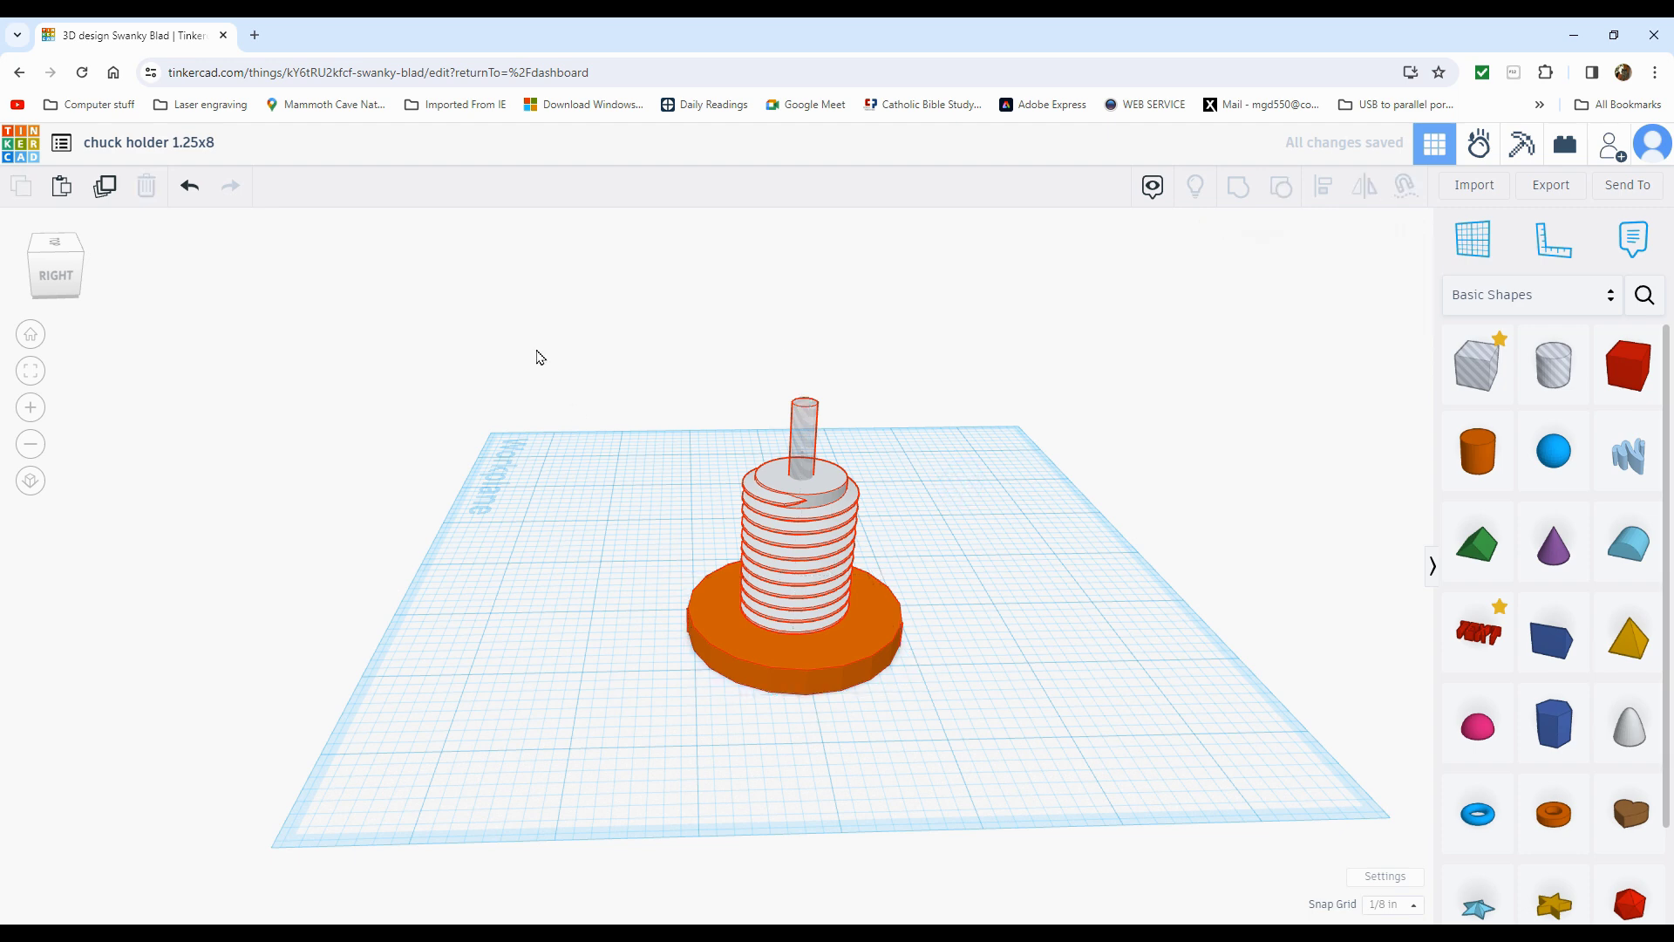
{"action": "left_click_drag", "start_coordinate": [554, 330], "coordinate": [991, 774]}
{"action": "left_click", "coordinate": [924, 513]}
{"action": "key", "text": "ctrl+g"}
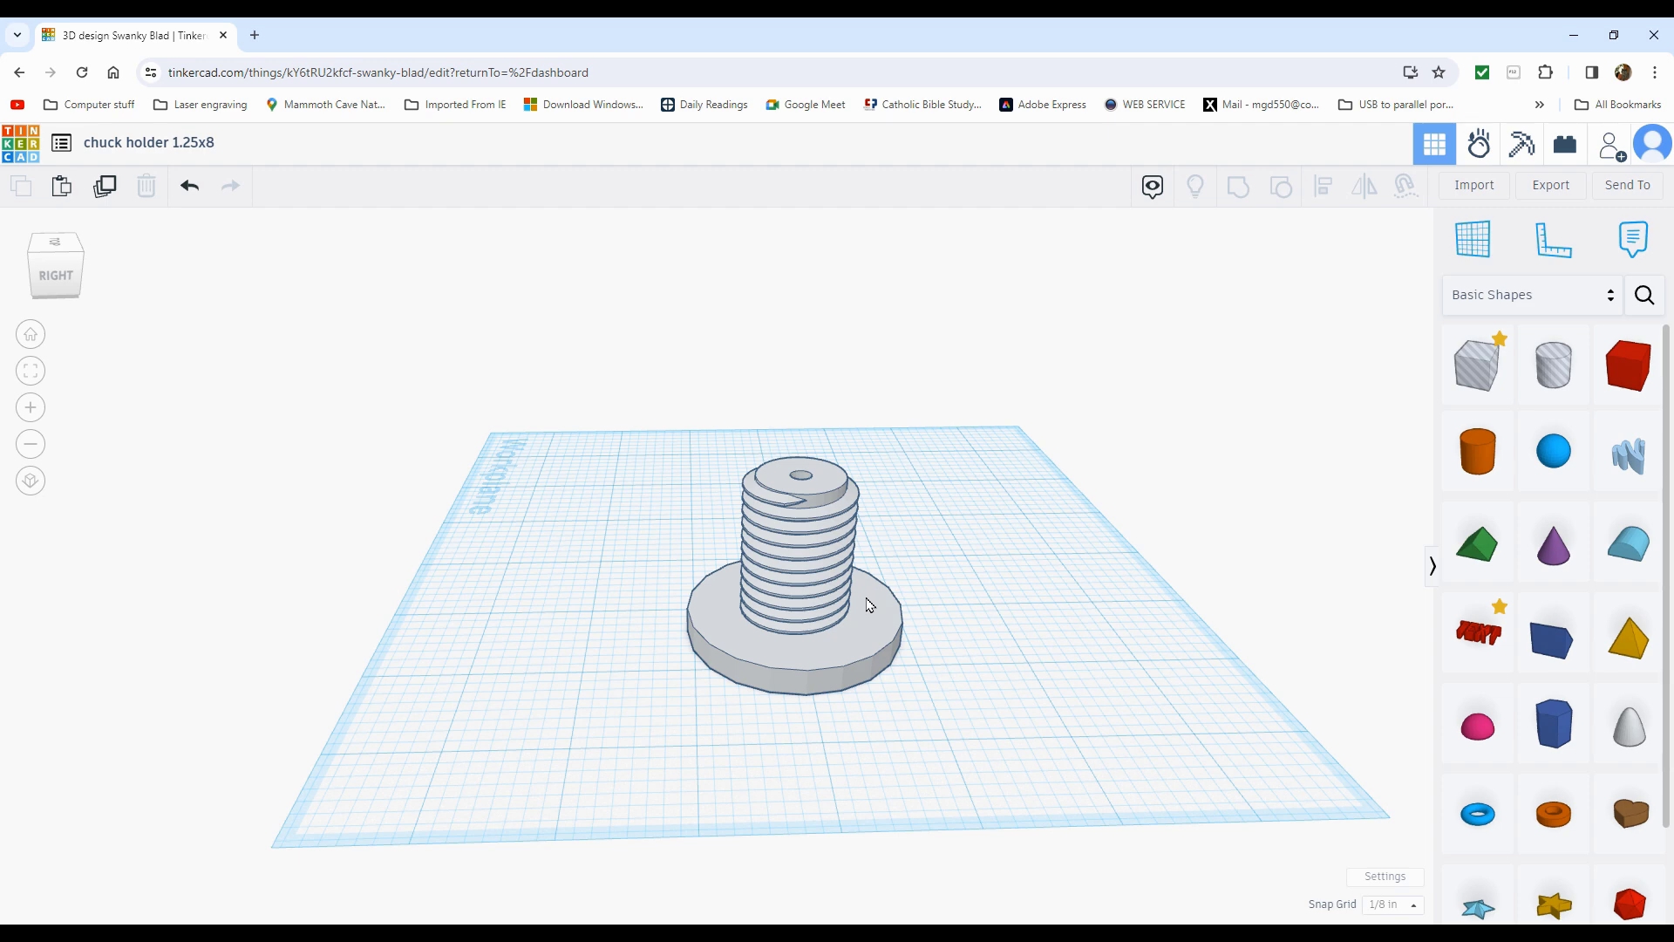
{"action": "right_click_drag", "start_coordinate": [963, 565], "coordinate": [990, 688]}
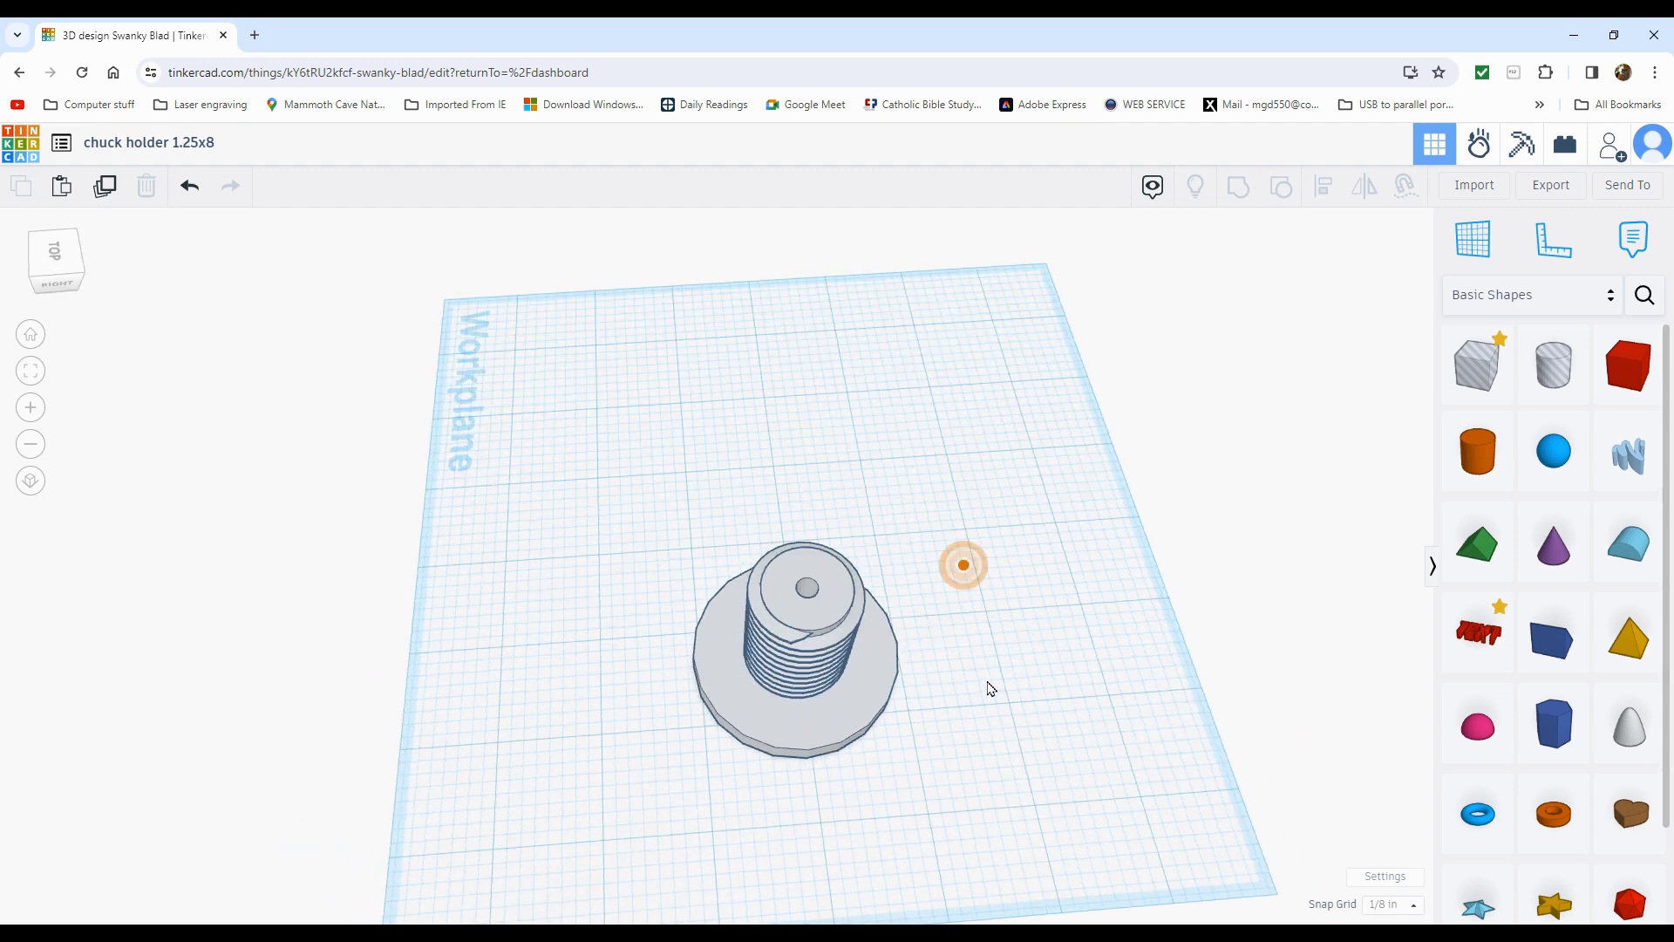
{"action": "left_click_drag", "start_coordinate": [832, 643], "coordinate": [804, 458]}
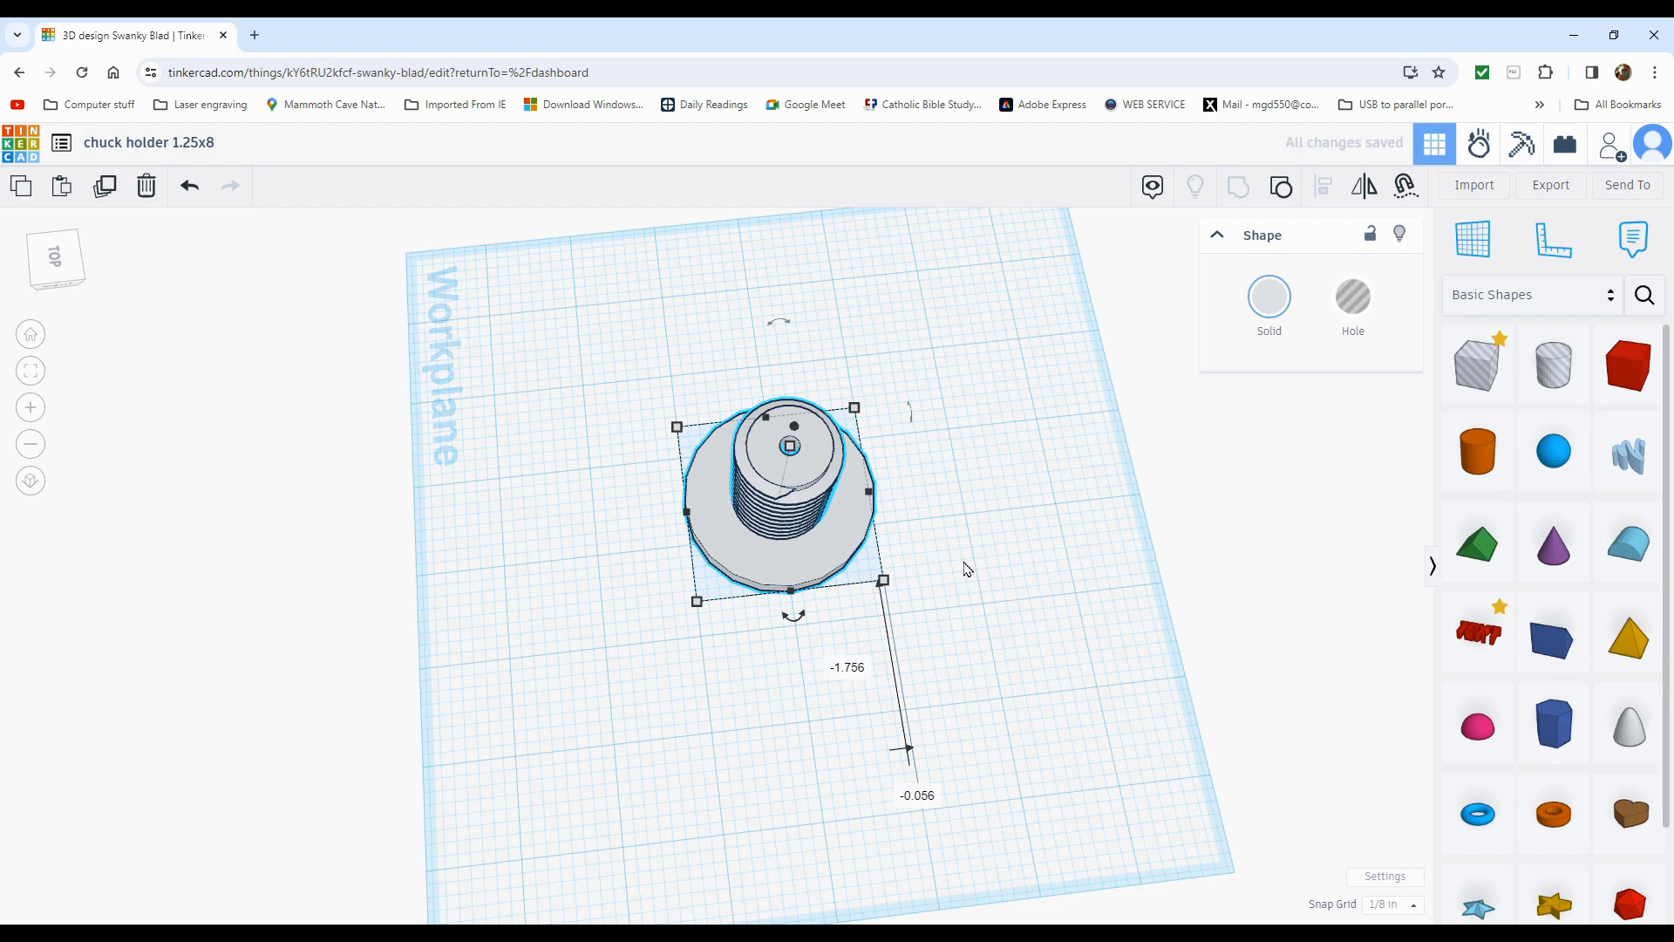